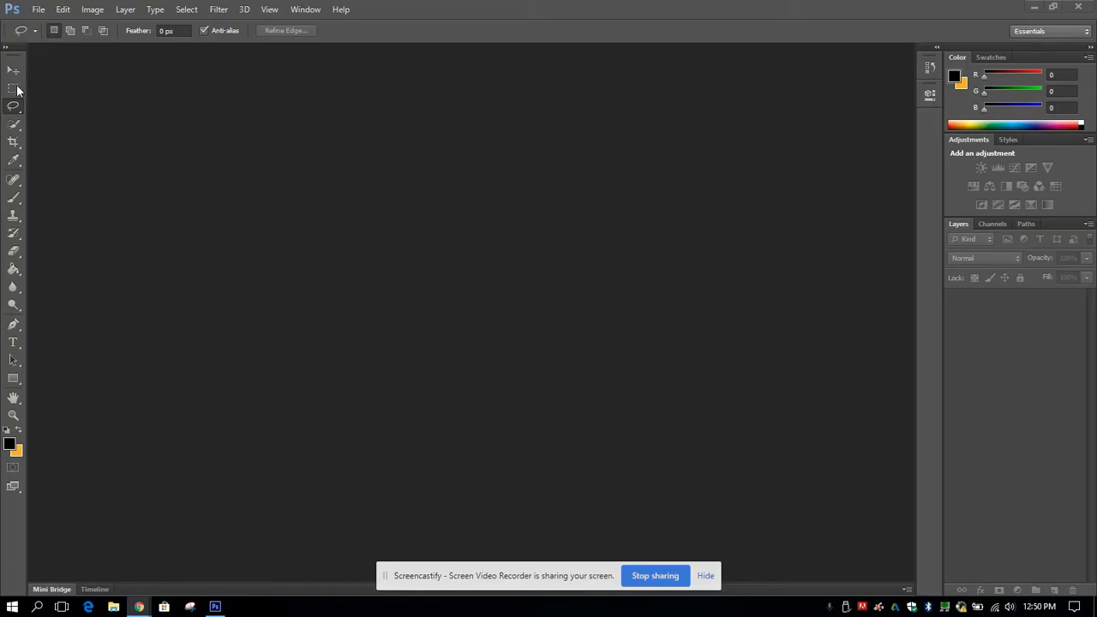
# Look through the tool variants grouped under the Marquee, Gradient/Paint Bucket and Blur tools.
pyautogui.click(18, 96)
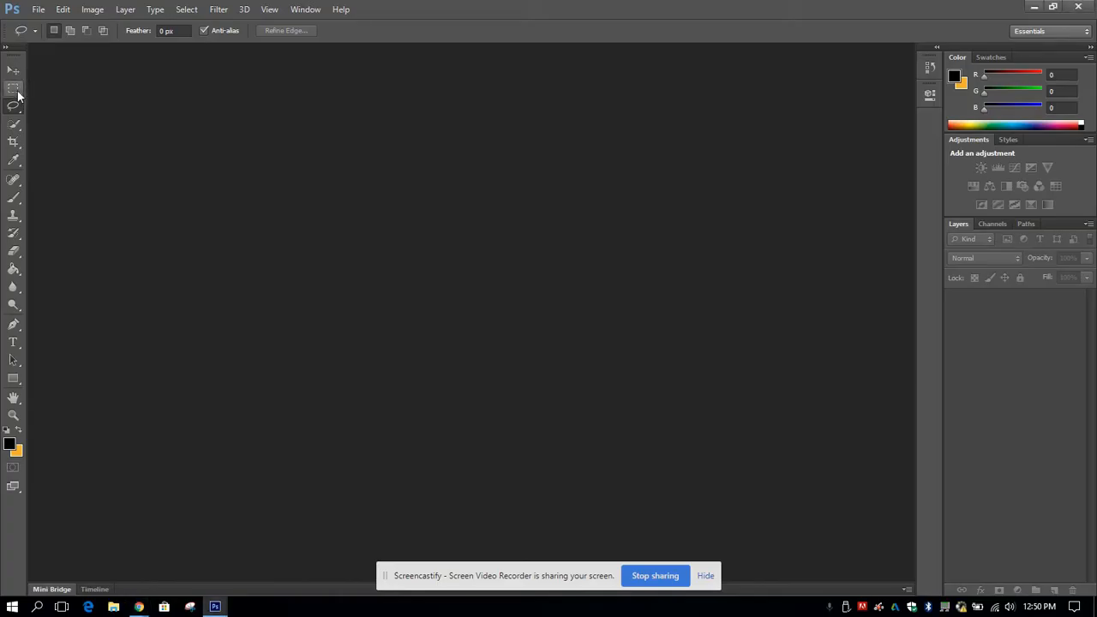
pyautogui.click(18, 96)
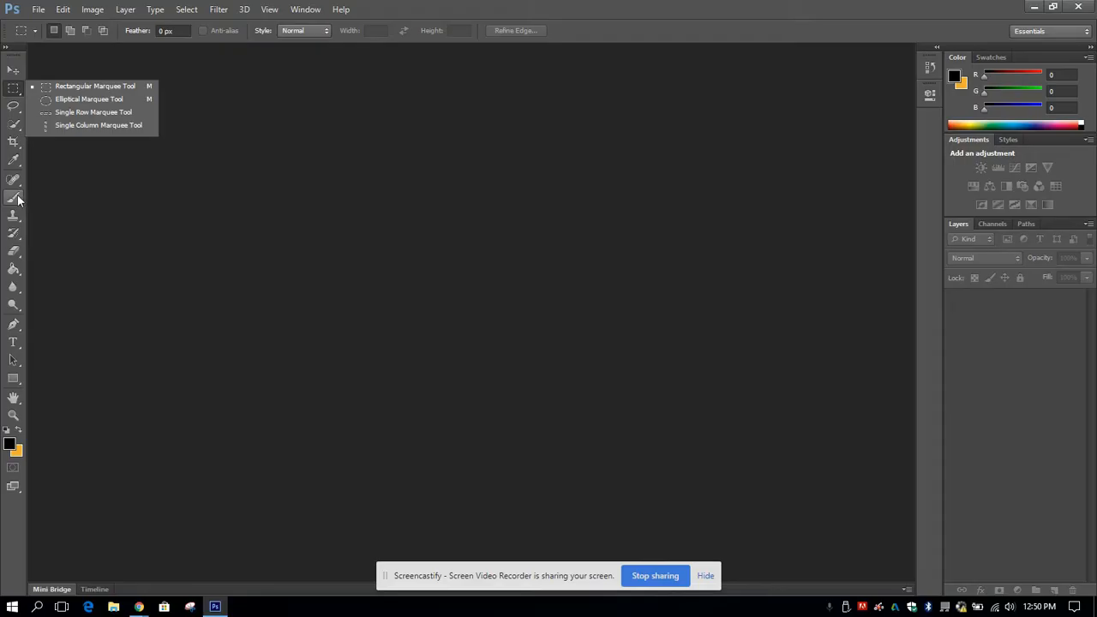
pyautogui.click(19, 272)
pyautogui.moveTo(18, 273); pyautogui.dragTo(31, 266)
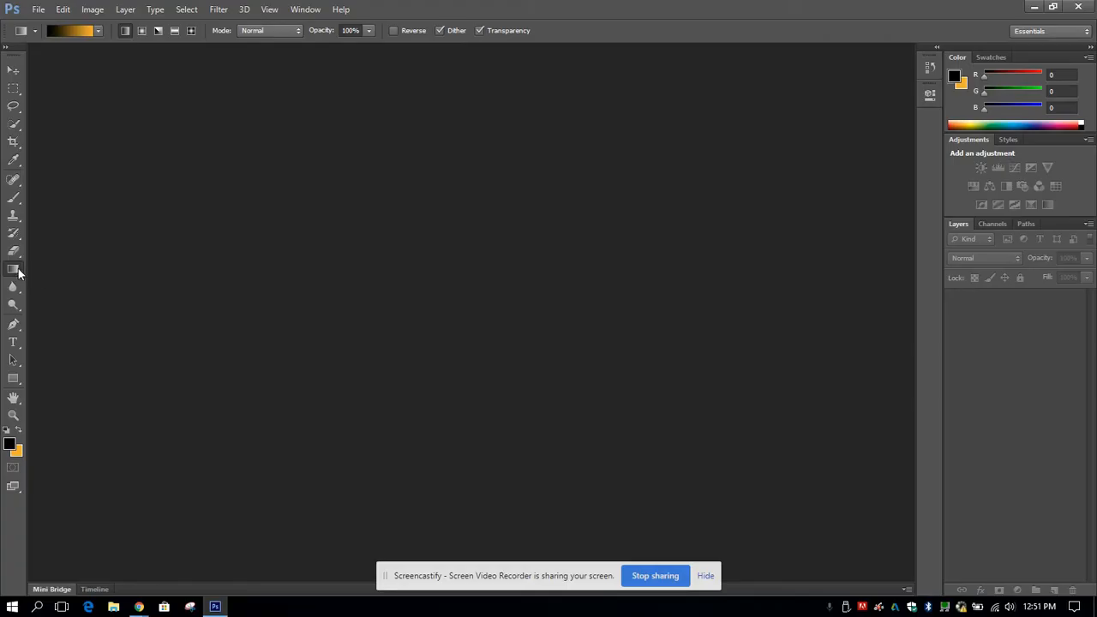
pyautogui.moveTo(18, 273); pyautogui.dragTo(45, 279)
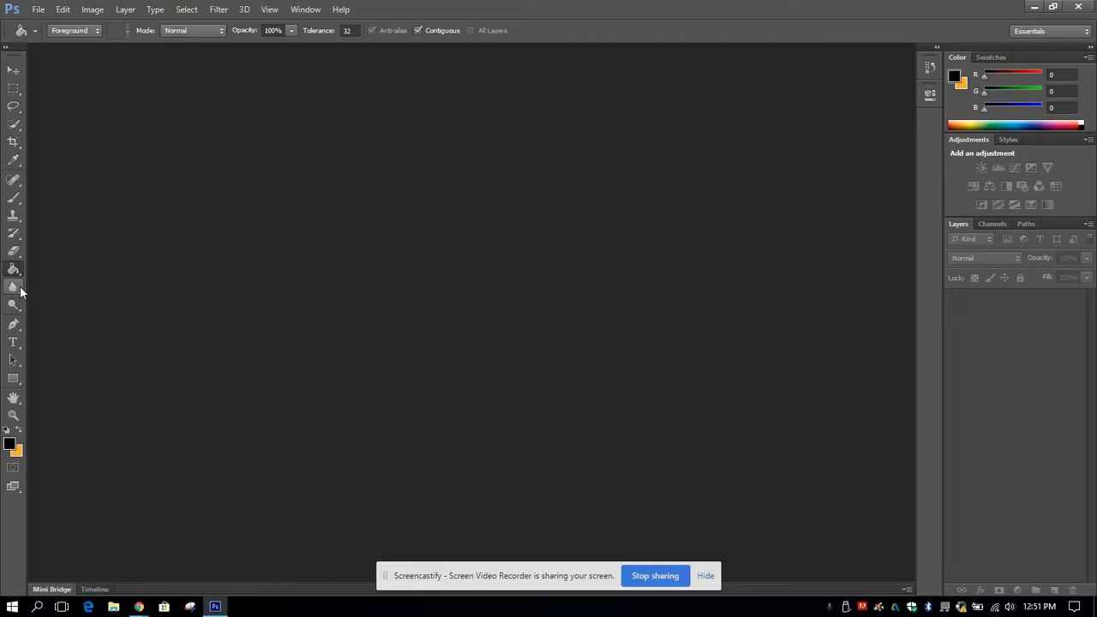
pyautogui.moveTo(21, 292); pyautogui.dragTo(52, 291)
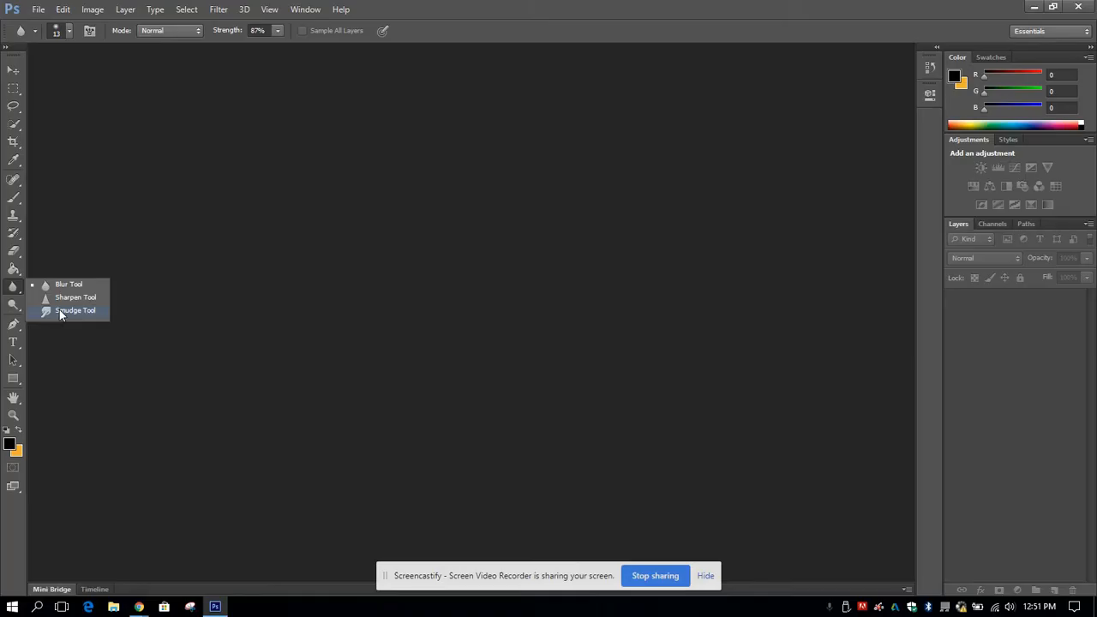
pyautogui.click(14, 294)
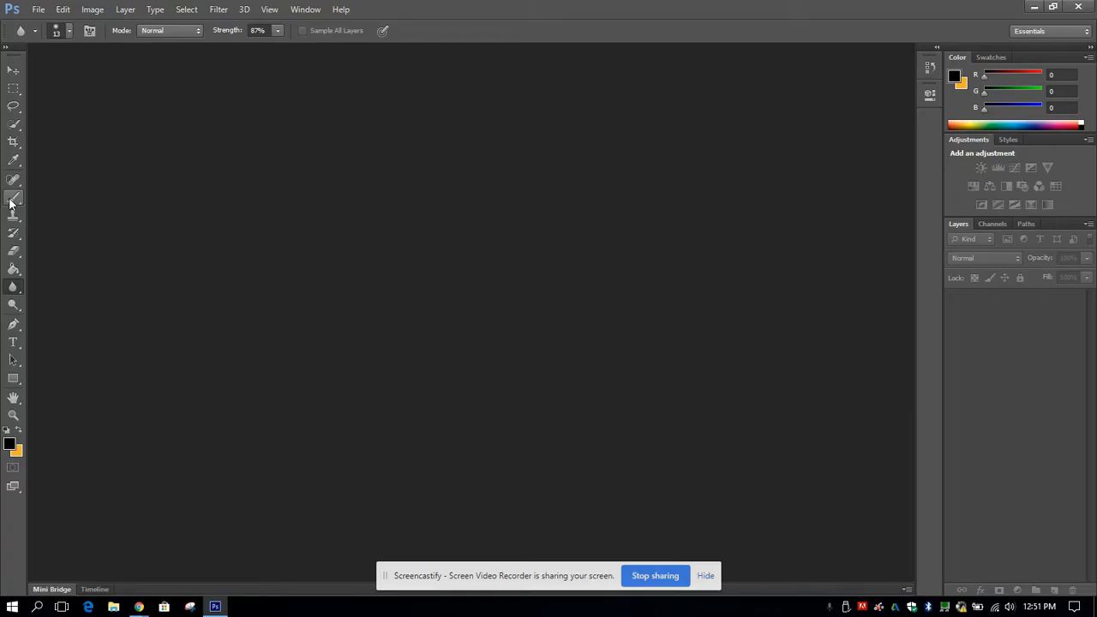
# Swap the foreground and background colors back and forth.
pyautogui.click(21, 436)
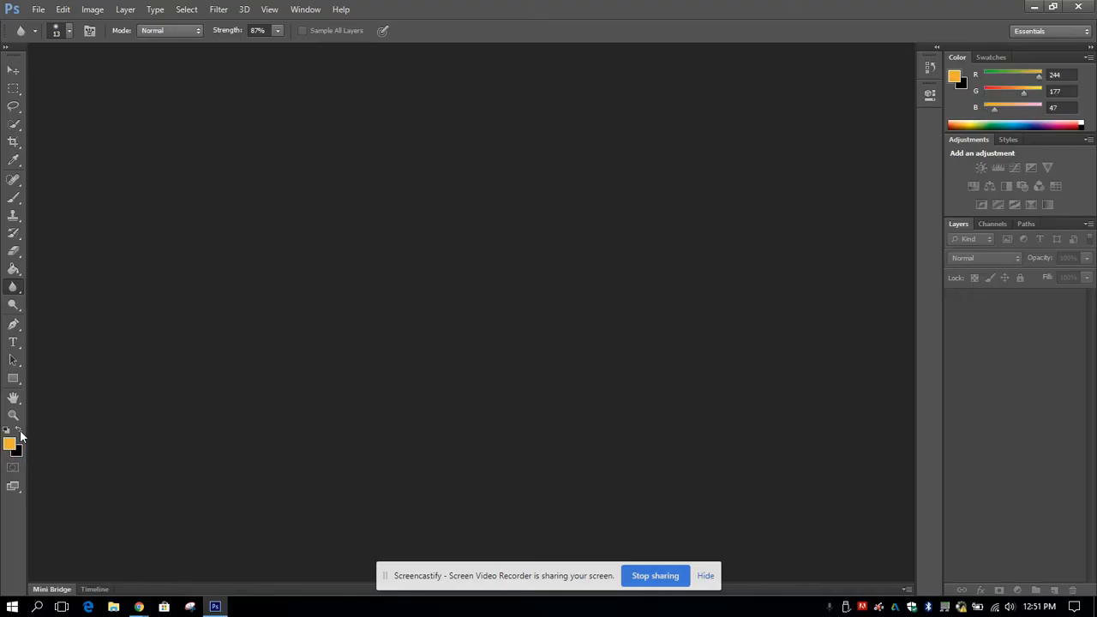
pyautogui.click(20, 436)
pyautogui.click(20, 436)
pyautogui.click(20, 437)
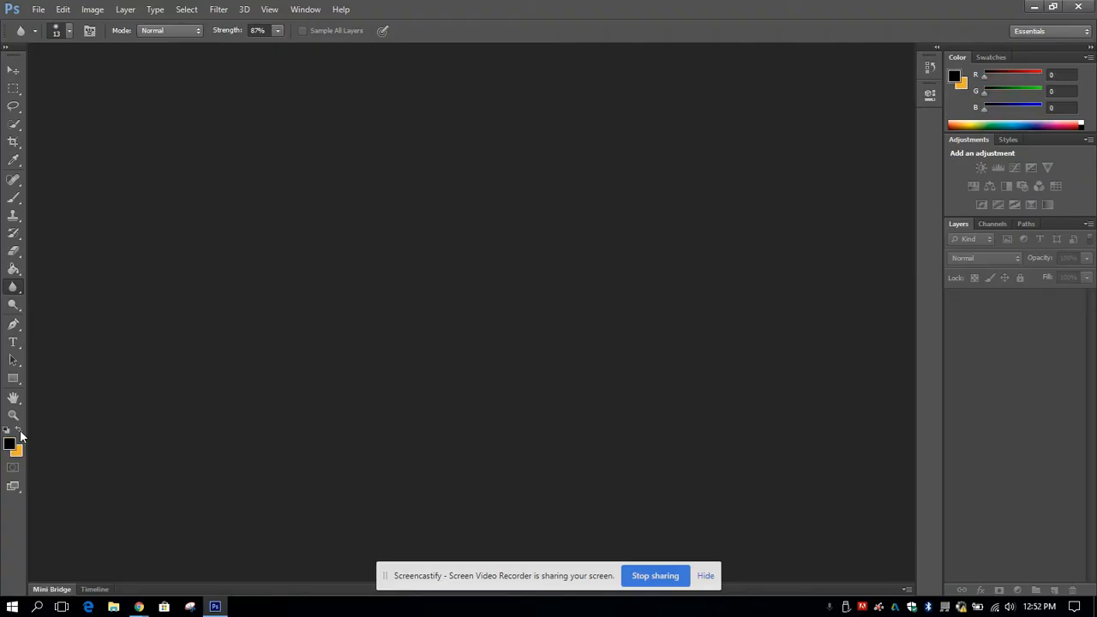
# Start a new document and name it with the creator's last name followed by _Hambuger.
pyautogui.click(39, 9)
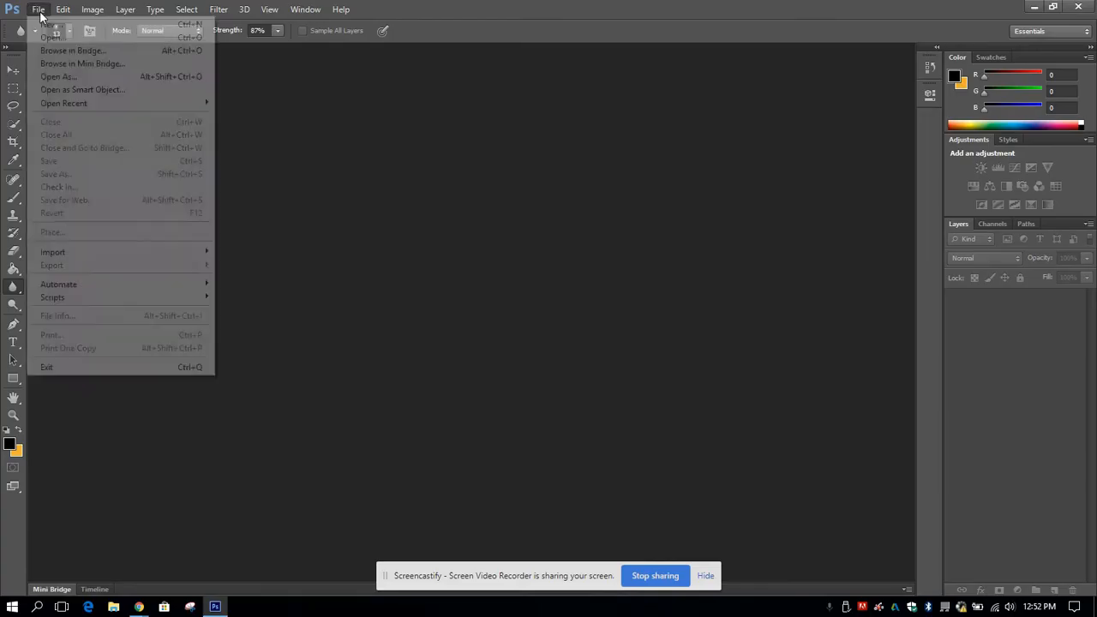
pyautogui.click(48, 26)
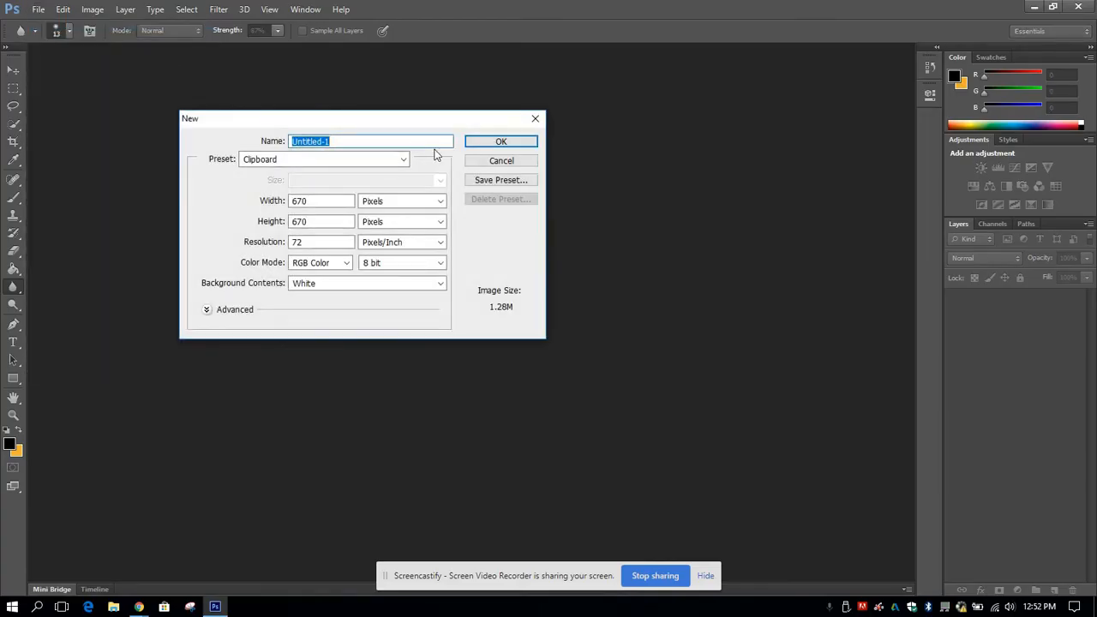
pyautogui.write('Umberger_Hamber')
pyautogui.press('BackSpace')
pyautogui.press('BackSpace')
pyautogui.write('uger')
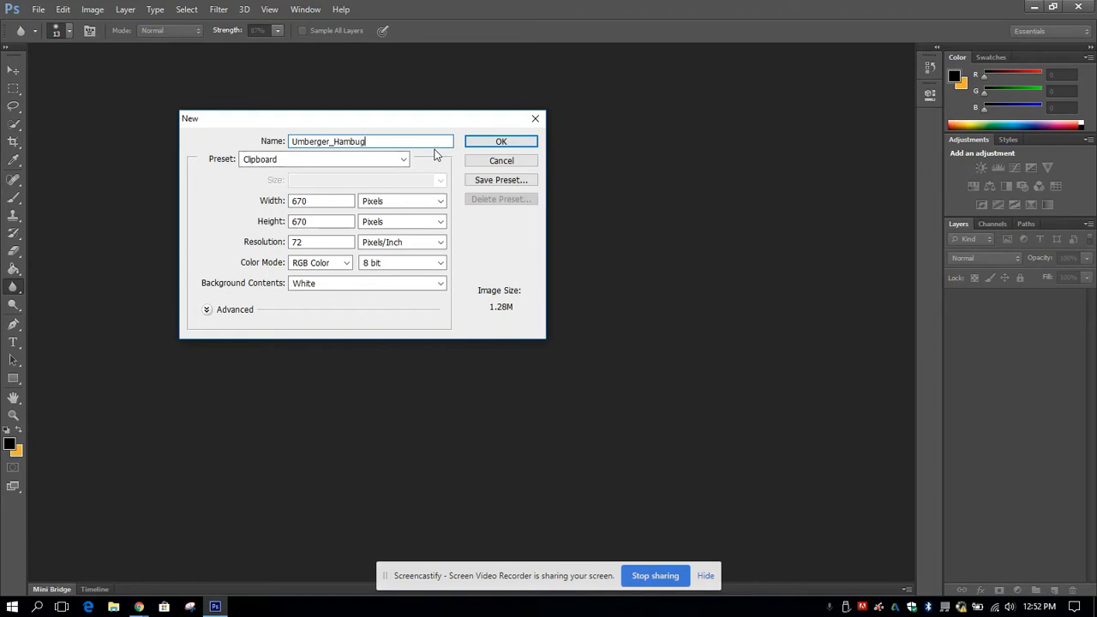
# Set the new document's units to inches, its width and height to 6 each, and create it.
pyautogui.click(420, 202)
pyautogui.click(374, 226)
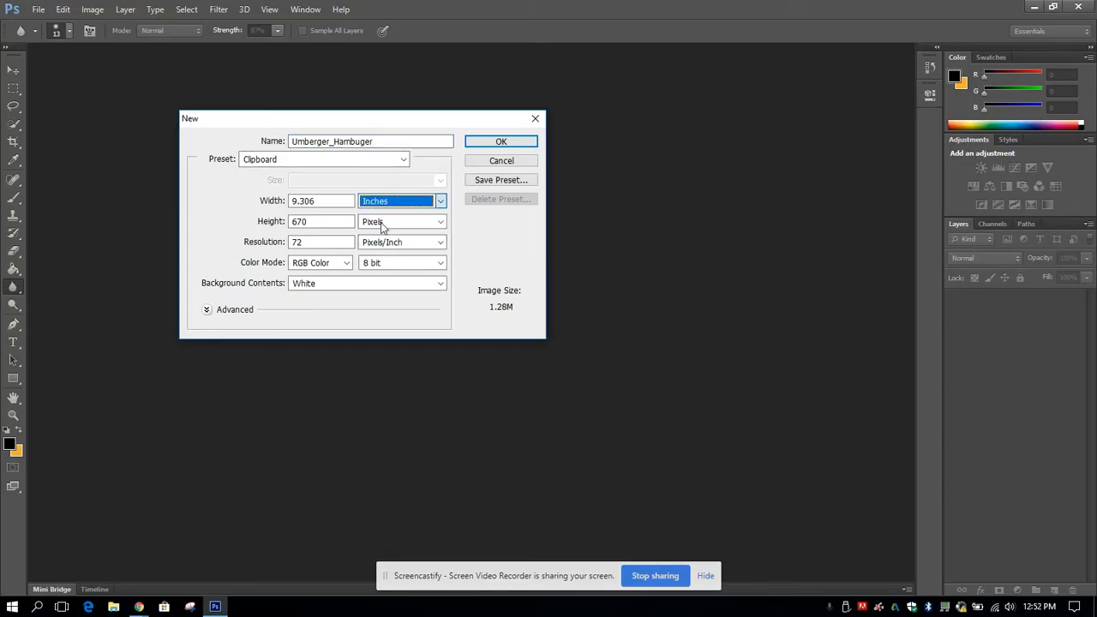
pyautogui.click(330, 211)
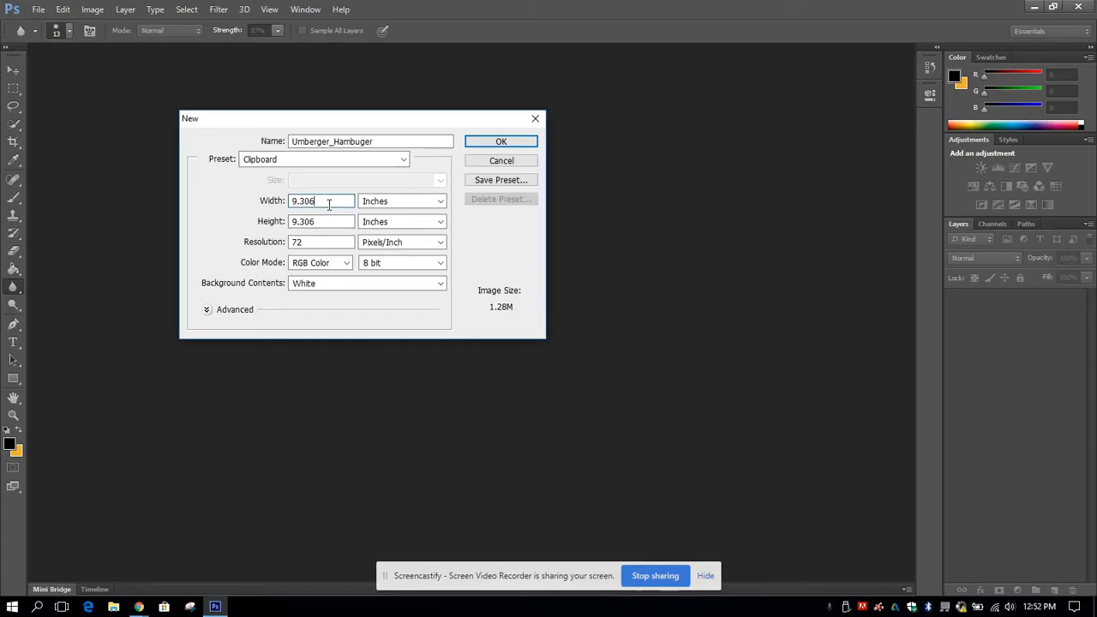
pyautogui.press('BackSpace')
pyautogui.press('BackSpace')
pyautogui.press('BackSpace')
pyautogui.press('BackSpace')
pyautogui.press('BackSpace')
pyautogui.write('6')
pyautogui.press('Tab')
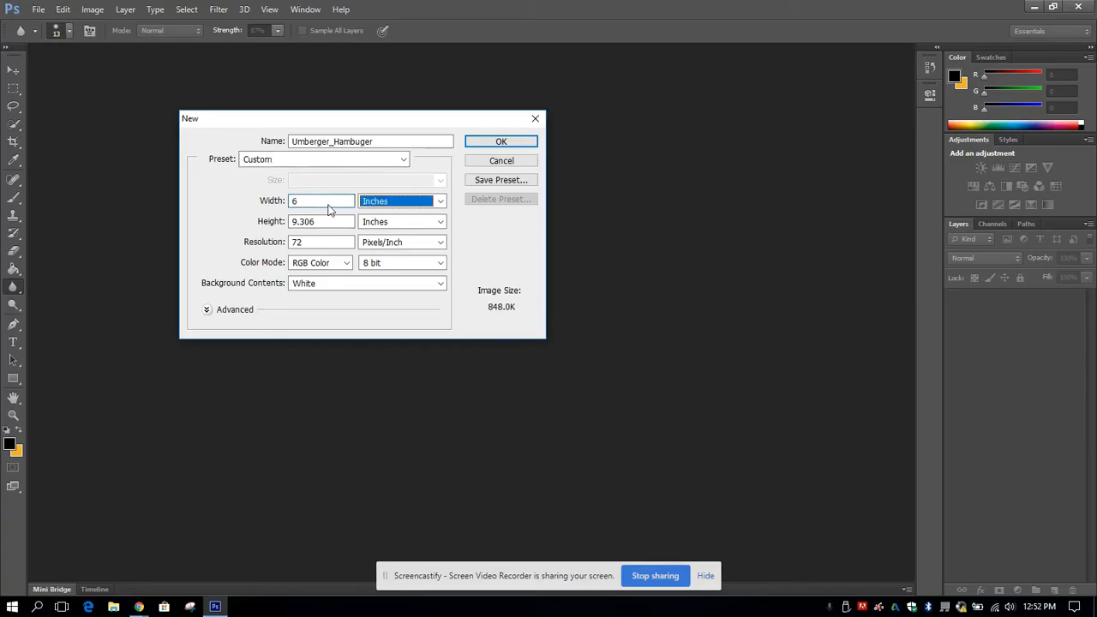
pyautogui.press('Tab')
pyautogui.write('6')
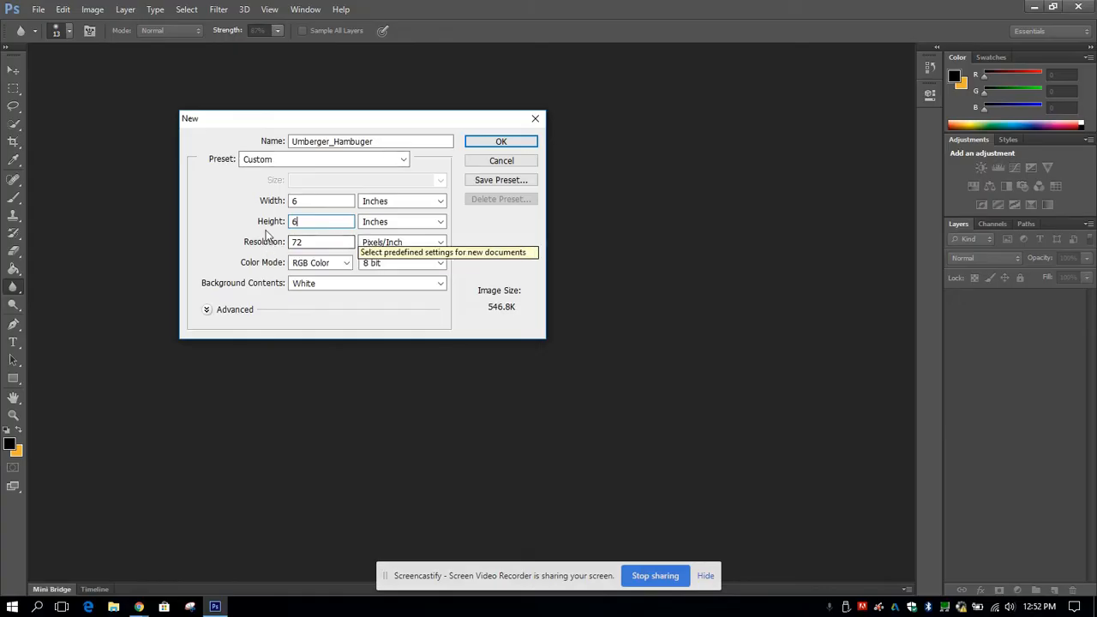
pyautogui.click(515, 142)
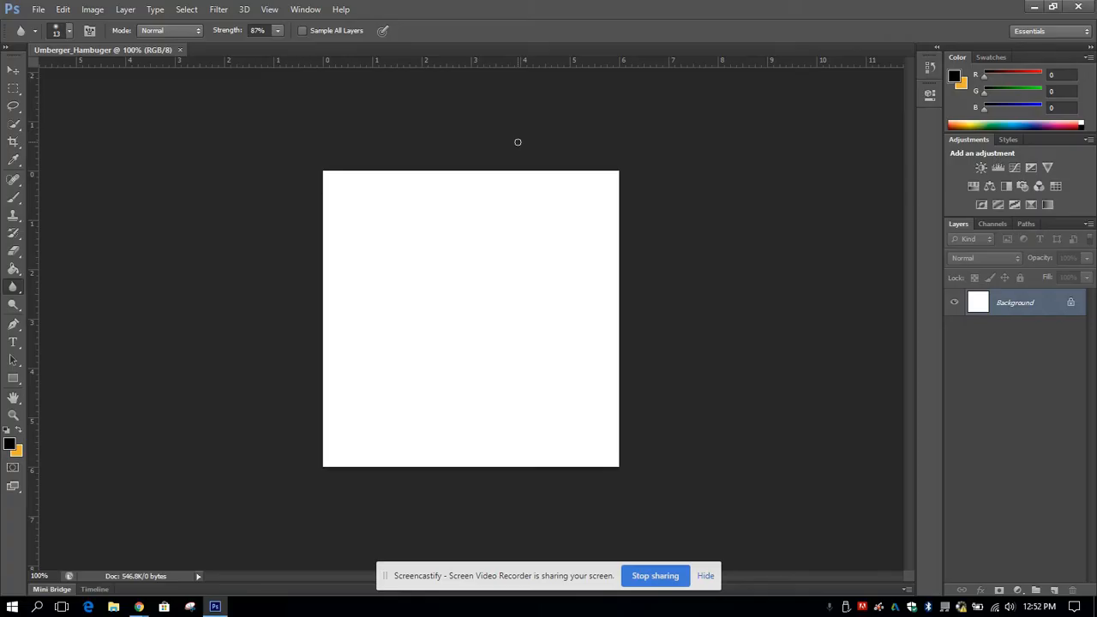
# Draw a nearly circular elliptical marquee selection about 5 inches wide and center it on the canvas.
pyautogui.click(16, 96)
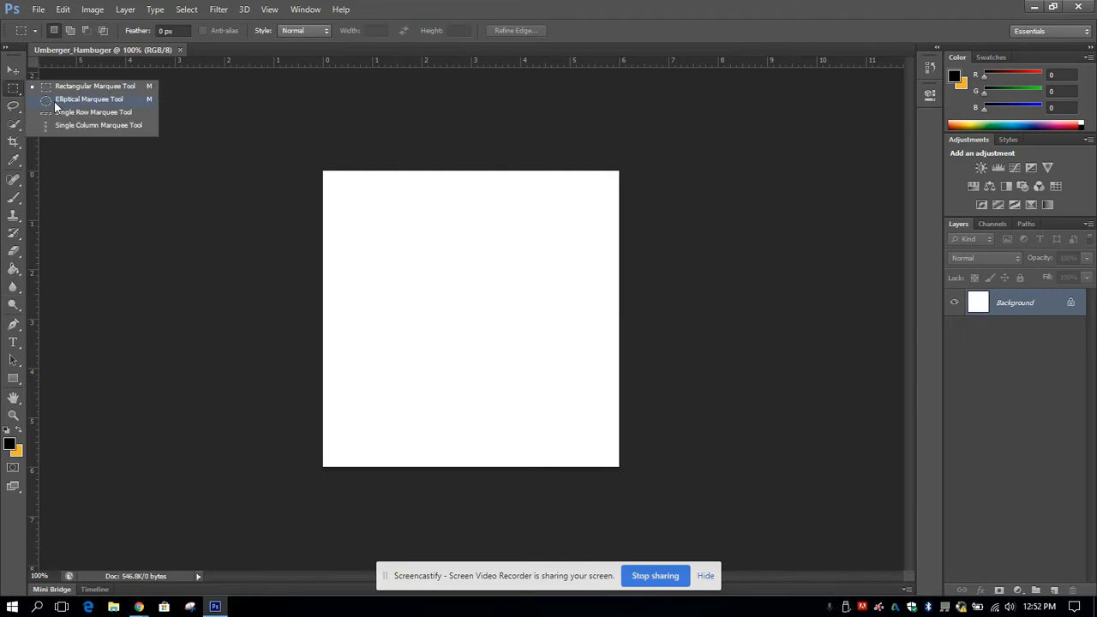
pyautogui.click(54, 100)
pyautogui.moveTo(357, 196); pyautogui.dragTo(605, 435)
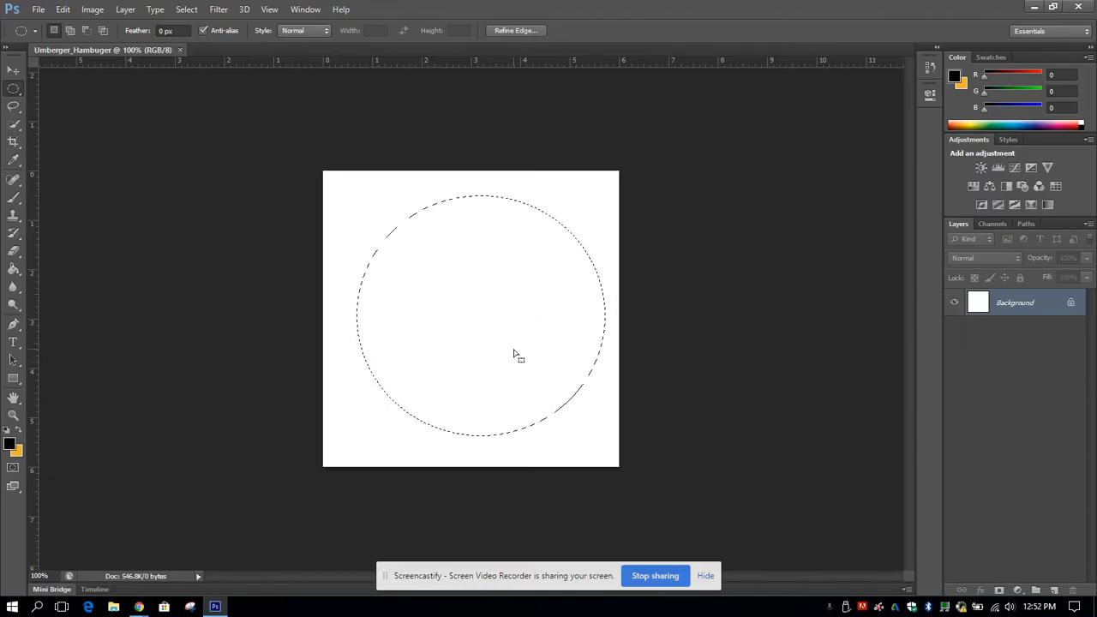
pyautogui.moveTo(534, 373)
pyautogui.mouseDown()
pyautogui.moveTo(529, 357)
pyautogui.moveTo(526, 373)
pyautogui.mouseUp()
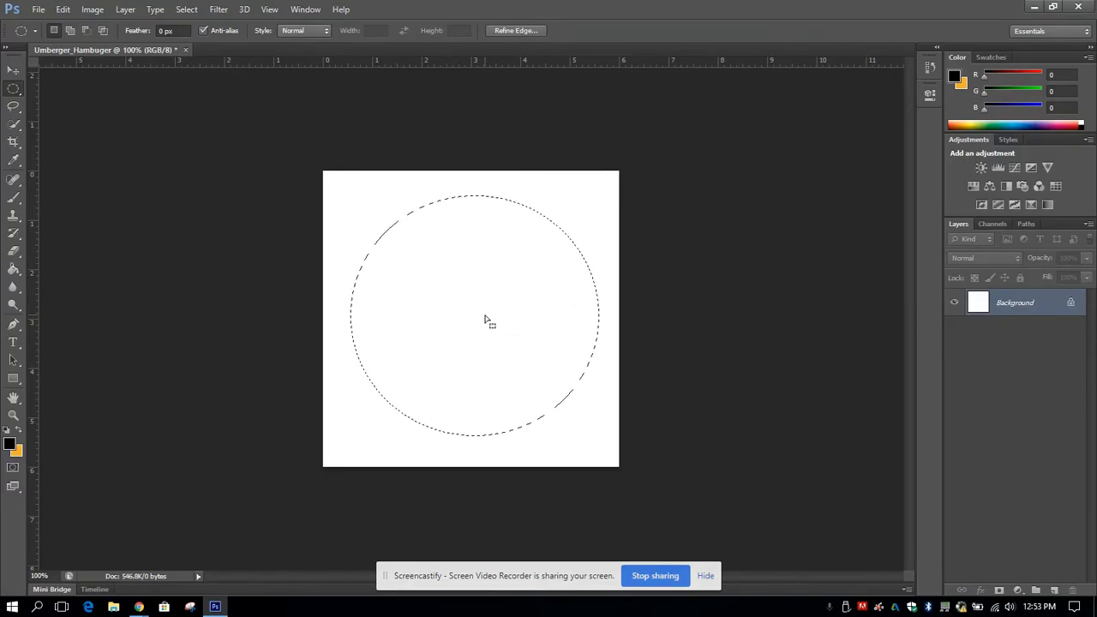
pyautogui.moveTo(504, 331); pyautogui.dragTo(500, 333)
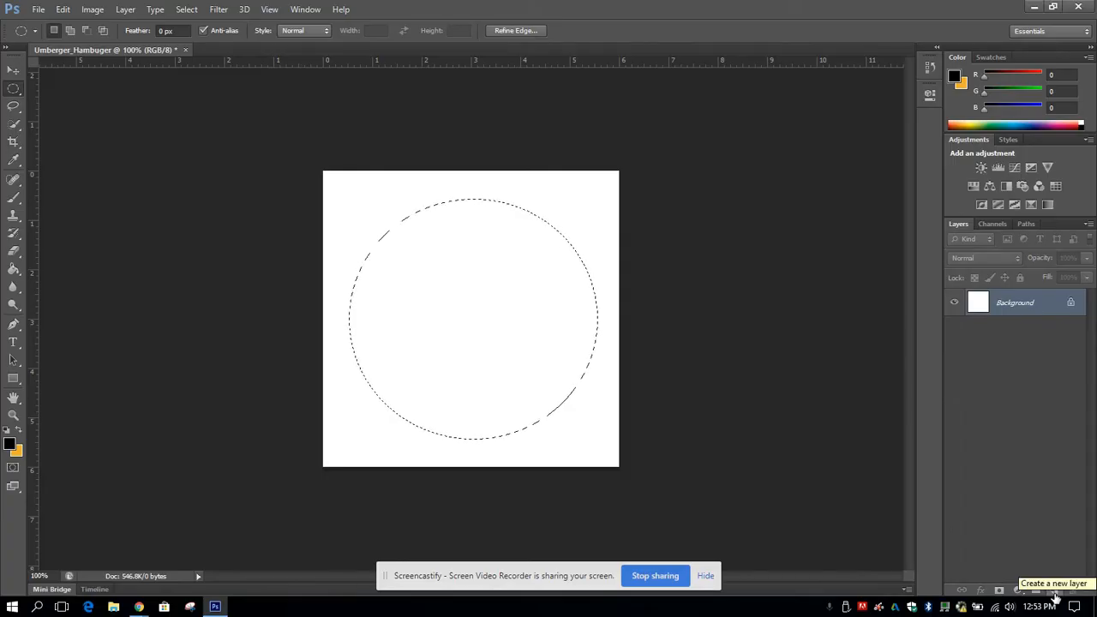
# Add a new layer above the background and name it Bottom Bun.
pyautogui.click(1055, 592)
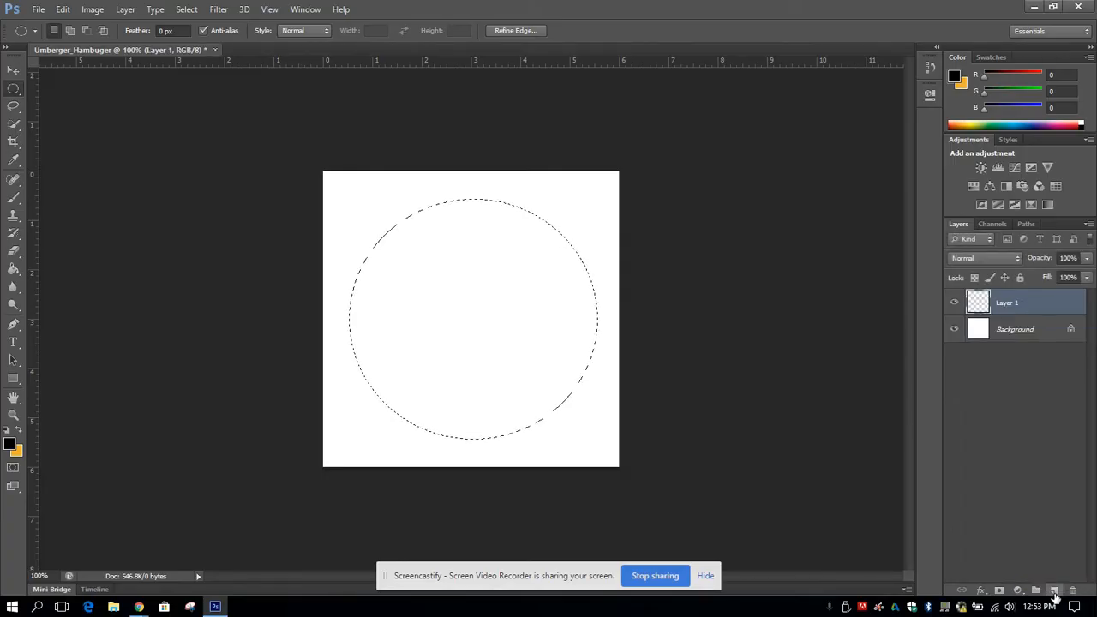
pyautogui.doubleClick(1008, 303)
pyautogui.write('Bottom Bun')
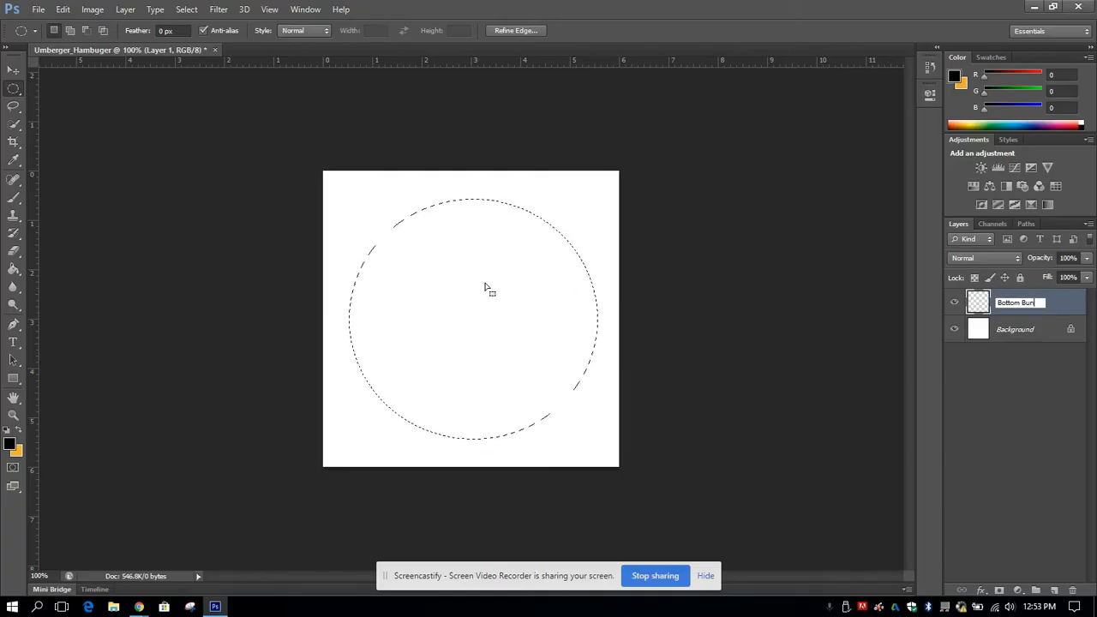
# Choose the Paint Bucket and set the foreground color to a light bun tan, RGB 250, 200, 129.
pyautogui.click(14, 270)
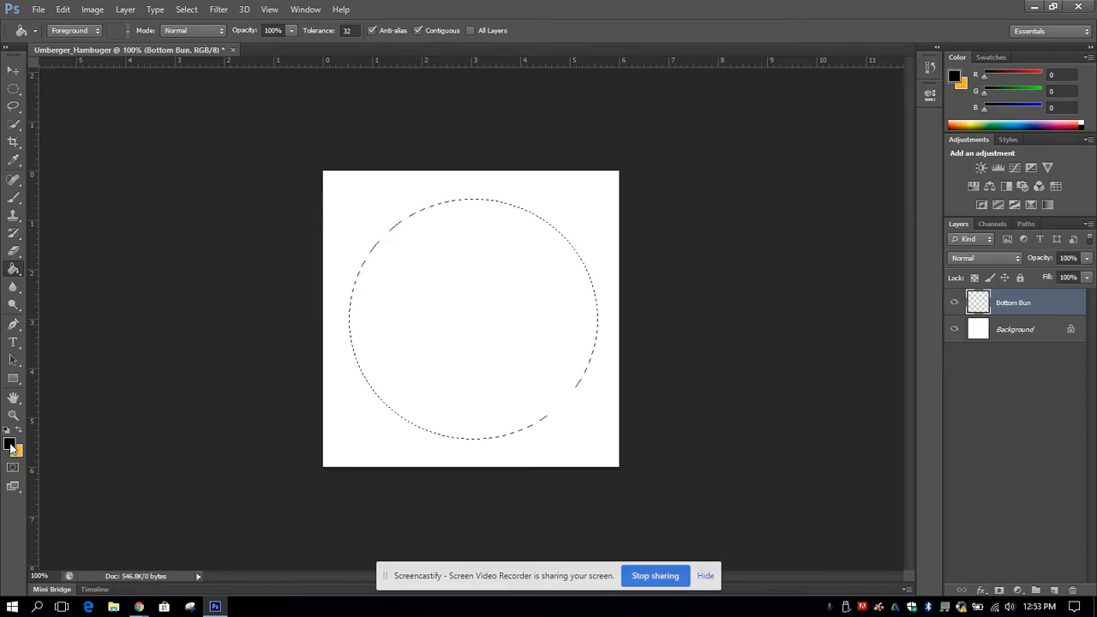
pyautogui.click(11, 445)
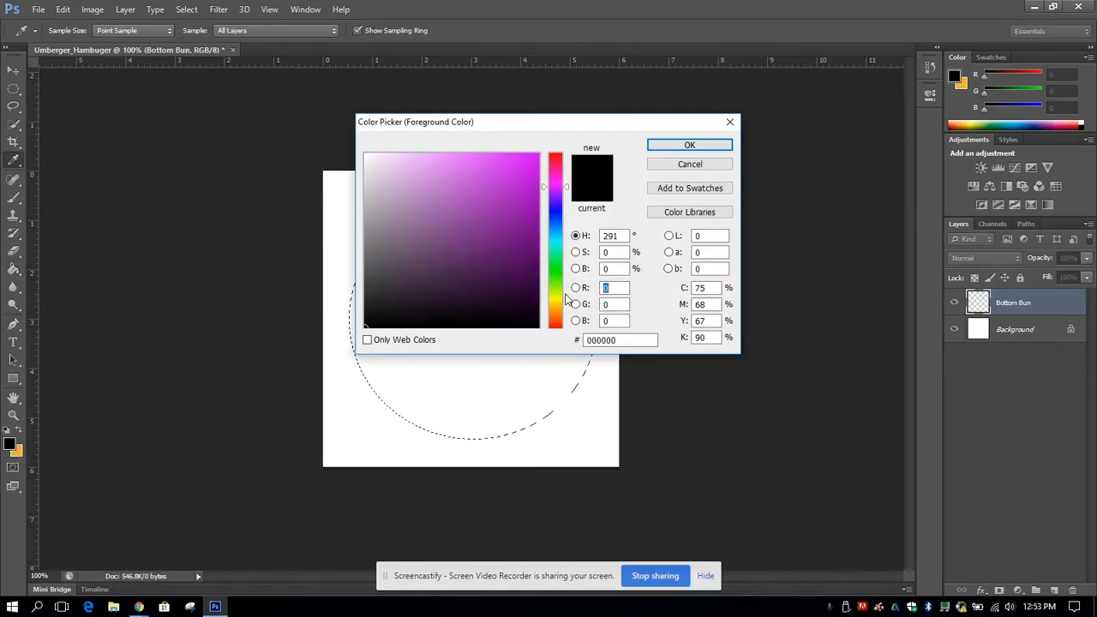
pyautogui.moveTo(557, 299); pyautogui.dragTo(556, 309)
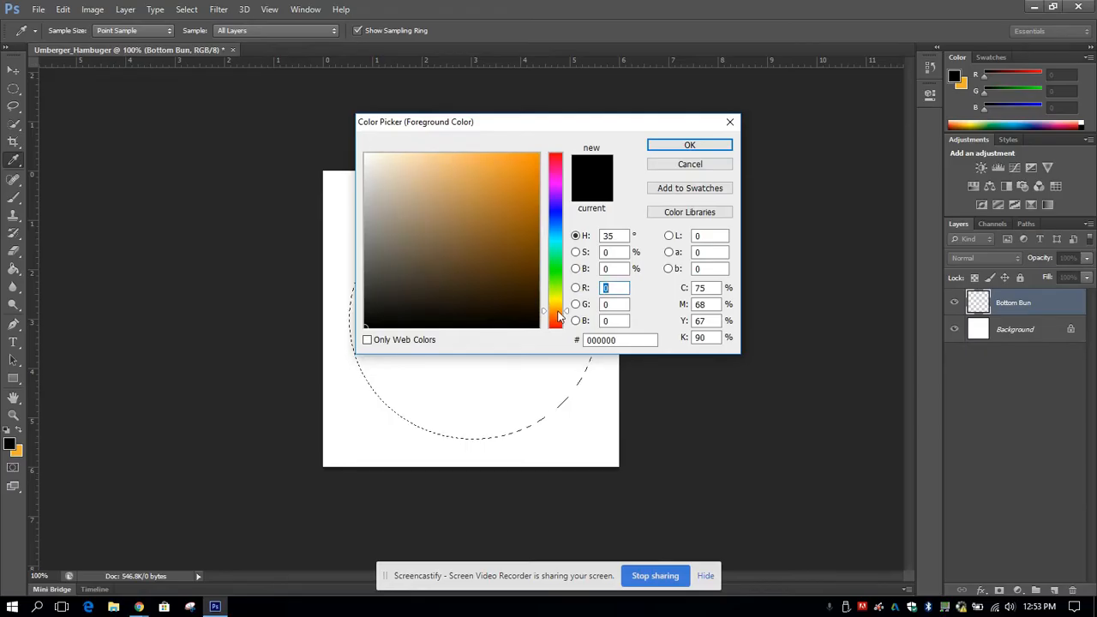
pyautogui.click(443, 162)
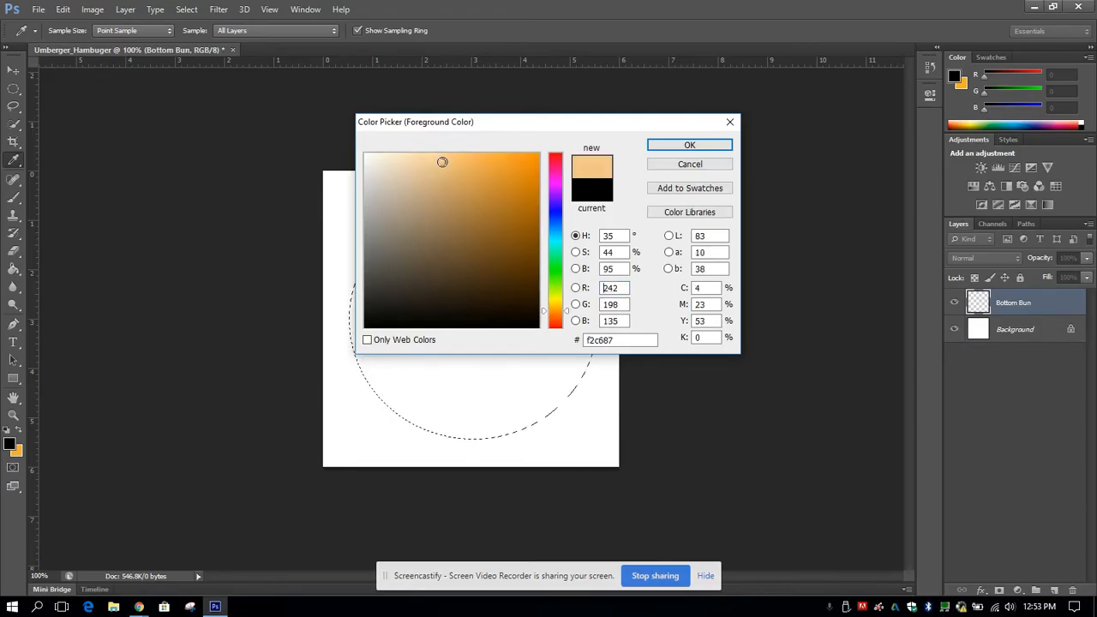
pyautogui.moveTo(443, 162); pyautogui.dragTo(449, 157)
pyautogui.click(690, 146)
pyautogui.press('g')
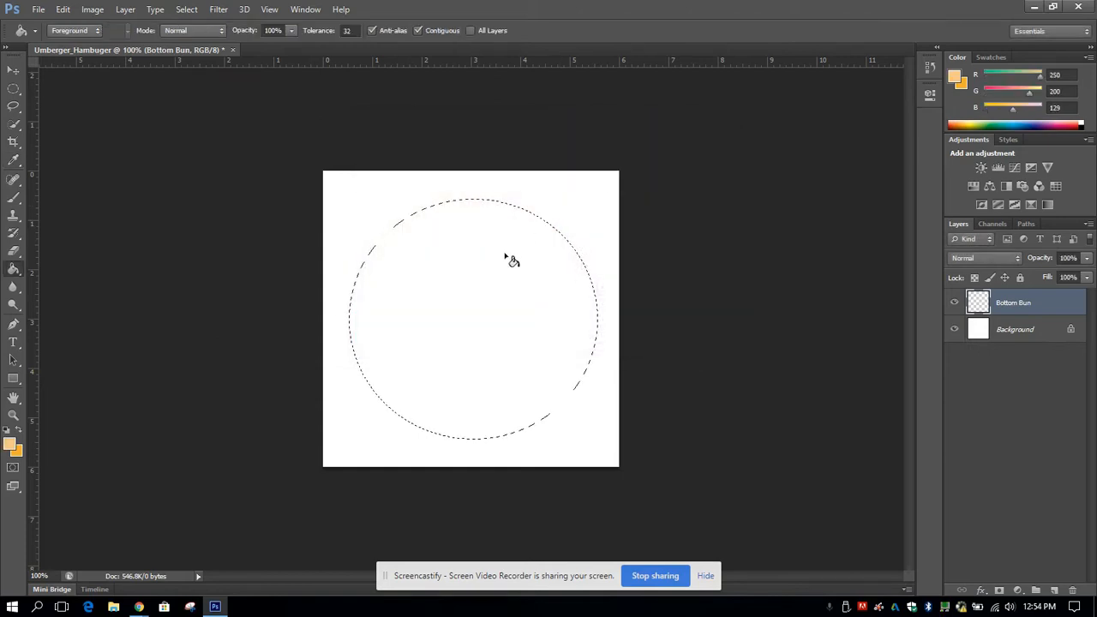
# Fill the circular selection on the Bottom Bun layer with the foreground color and deselect it.
pyautogui.click(476, 304)
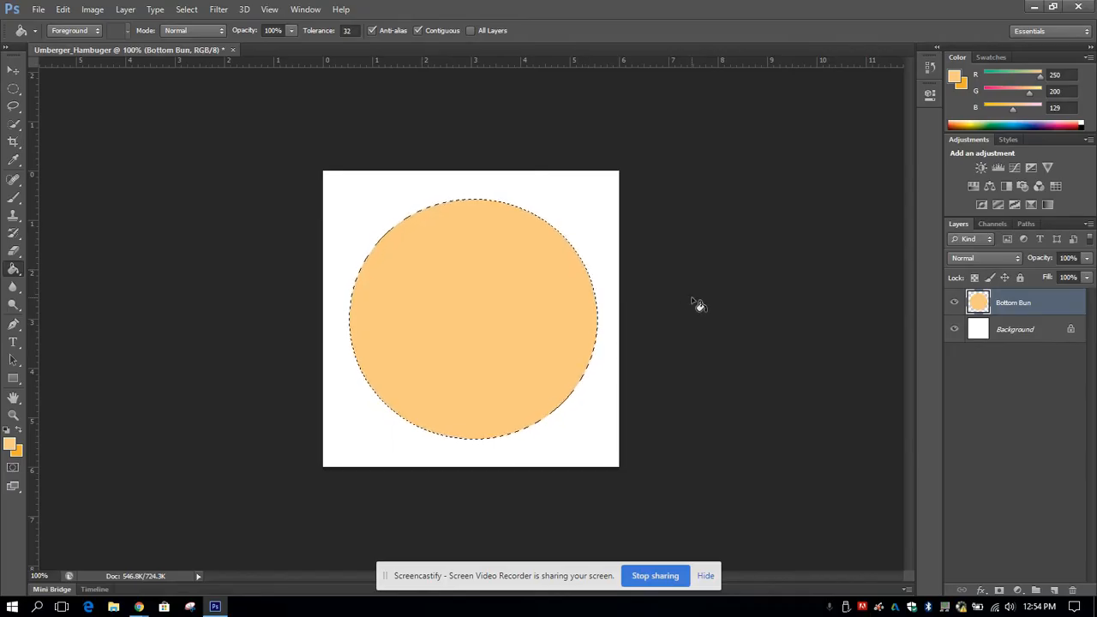
pyautogui.click(15, 89)
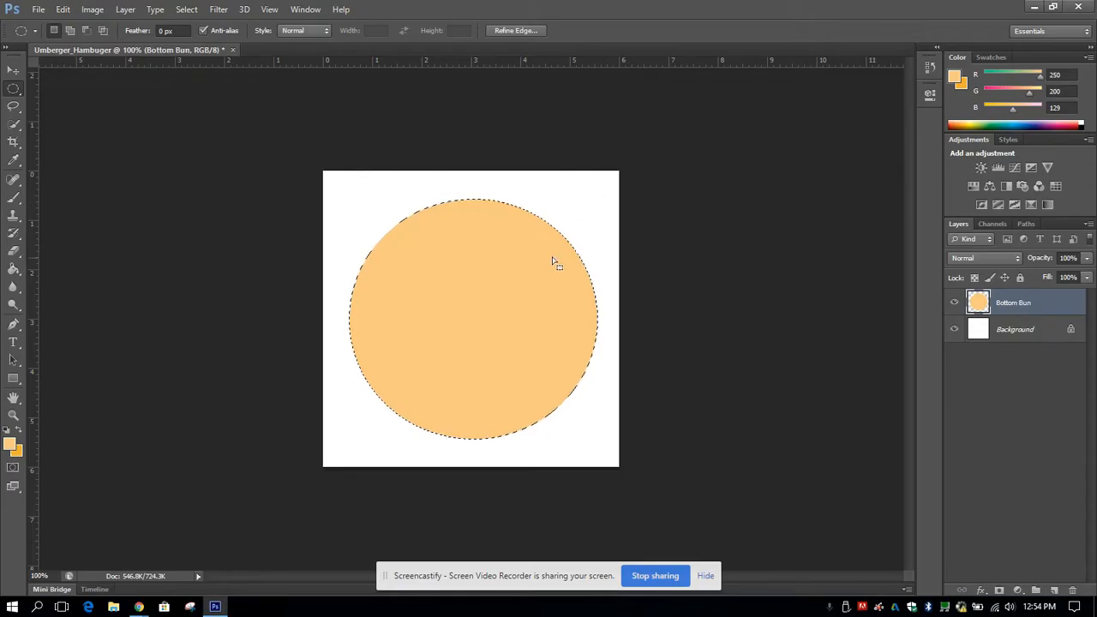
pyautogui.click(577, 210)
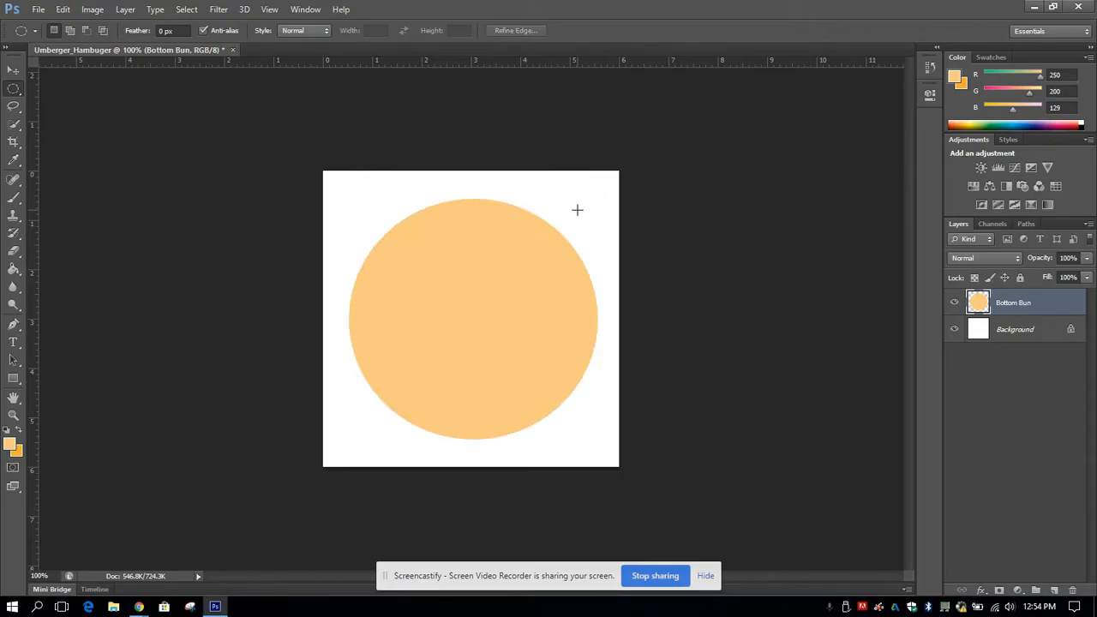
# Add a layer named Burger Patty and draw an elliptical selection about 4.5 by 4.1 inches centered inside the bun.
pyautogui.click(1054, 592)
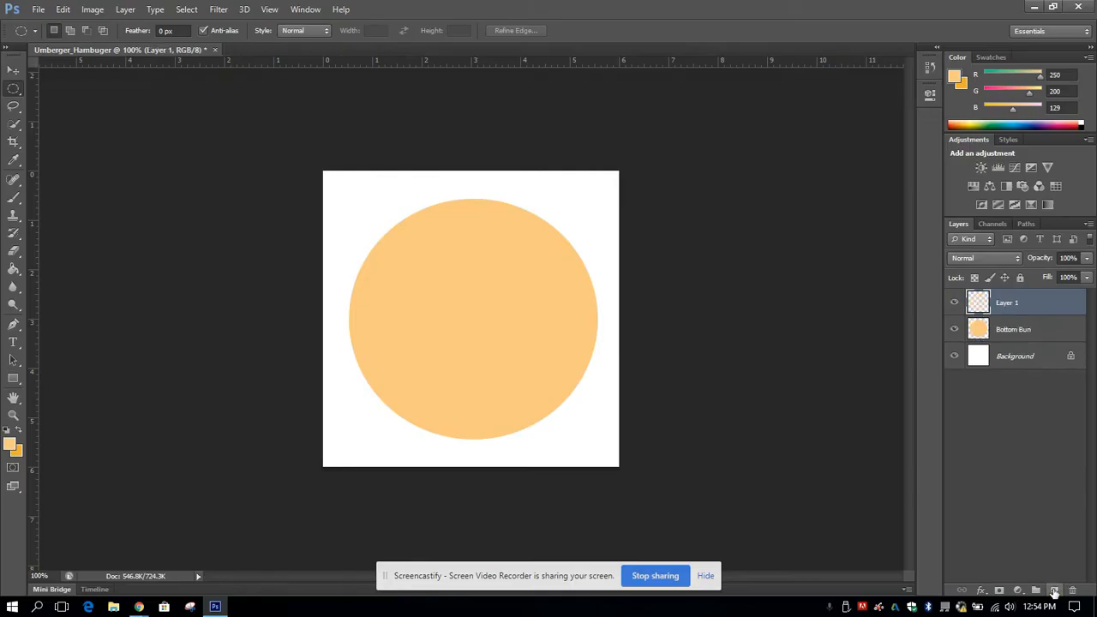
pyautogui.doubleClick(1008, 304)
pyautogui.write('Burger Patty')
pyautogui.press('Return')
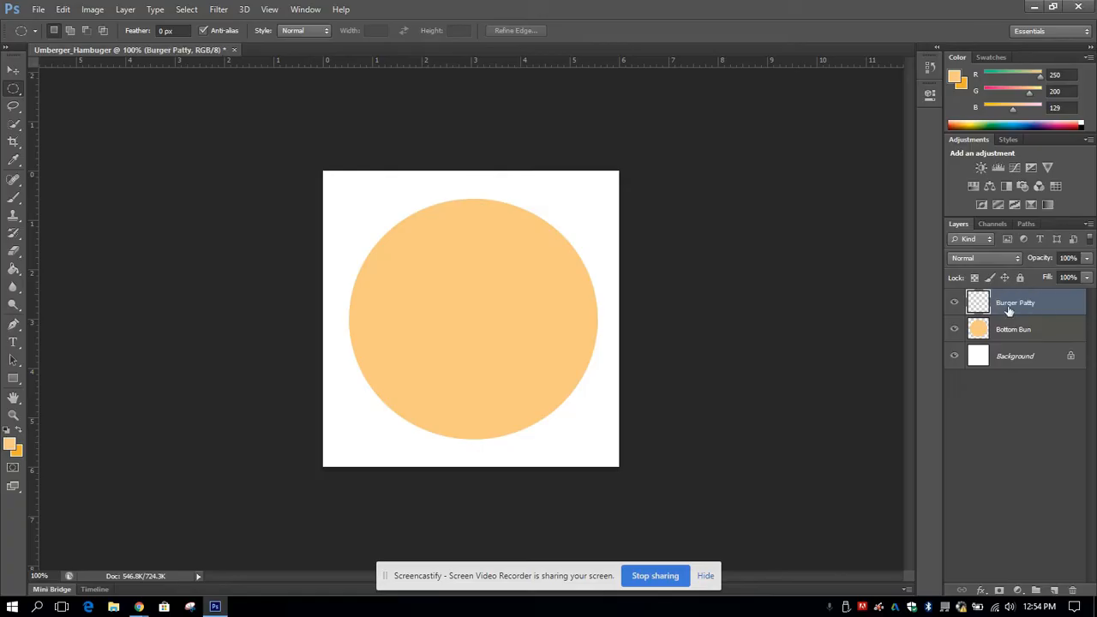
pyautogui.moveTo(360, 213); pyautogui.dragTo(580, 418)
pyautogui.moveTo(515, 353); pyautogui.dragTo(495, 331)
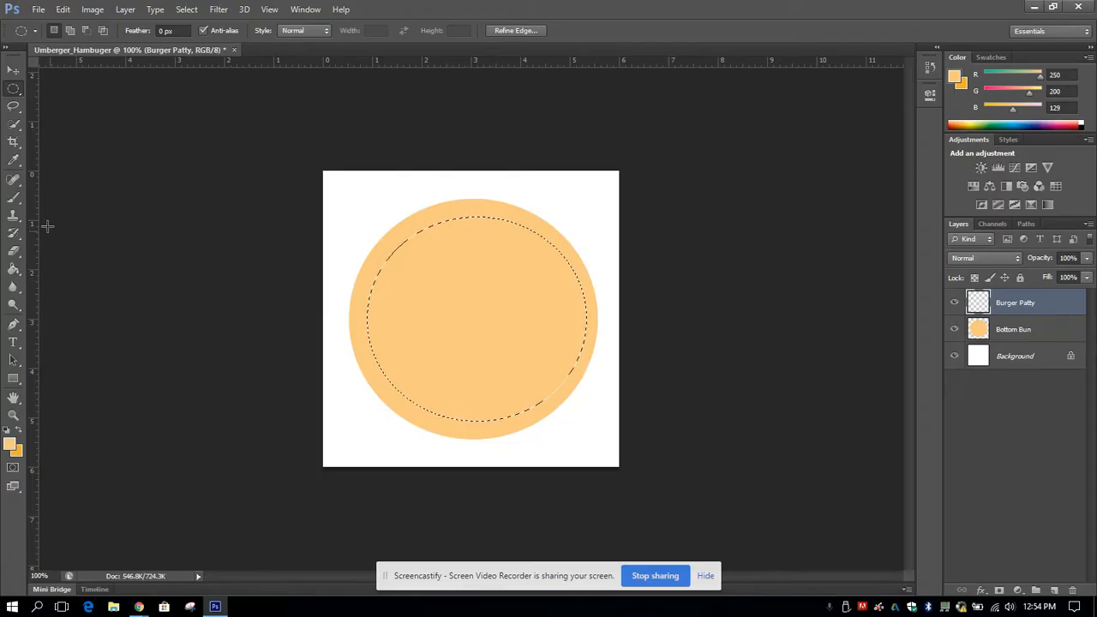
# Choose the Paint Bucket and set the foreground color to a dark patty brown, RGB 67, 22, 20.
pyautogui.click(13, 271)
pyautogui.click(12, 442)
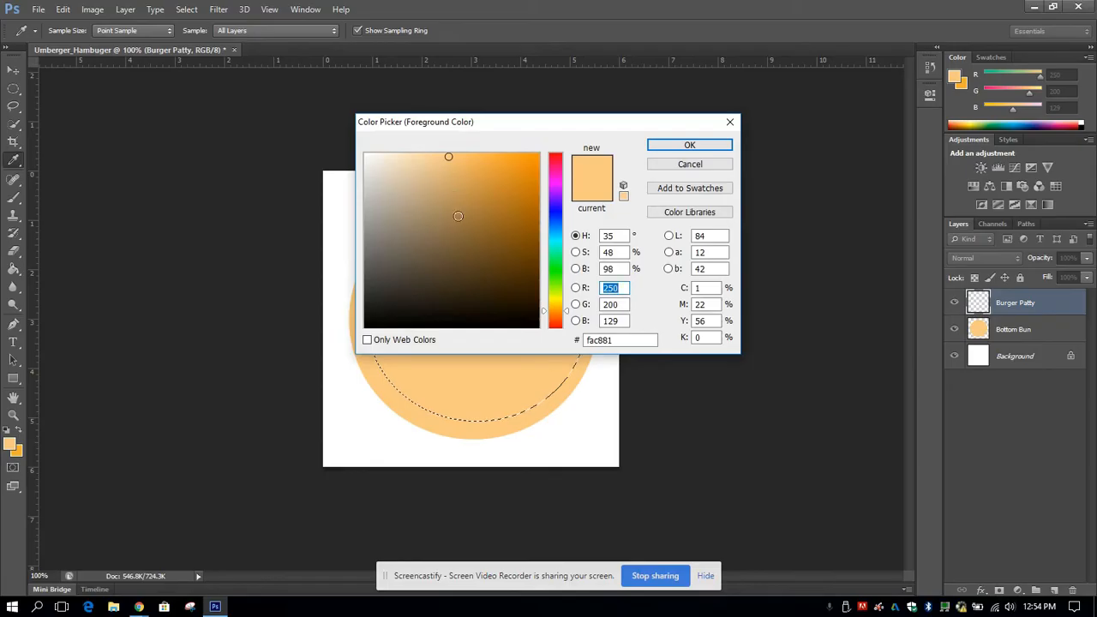
pyautogui.moveTo(567, 257); pyautogui.dragTo(566, 323)
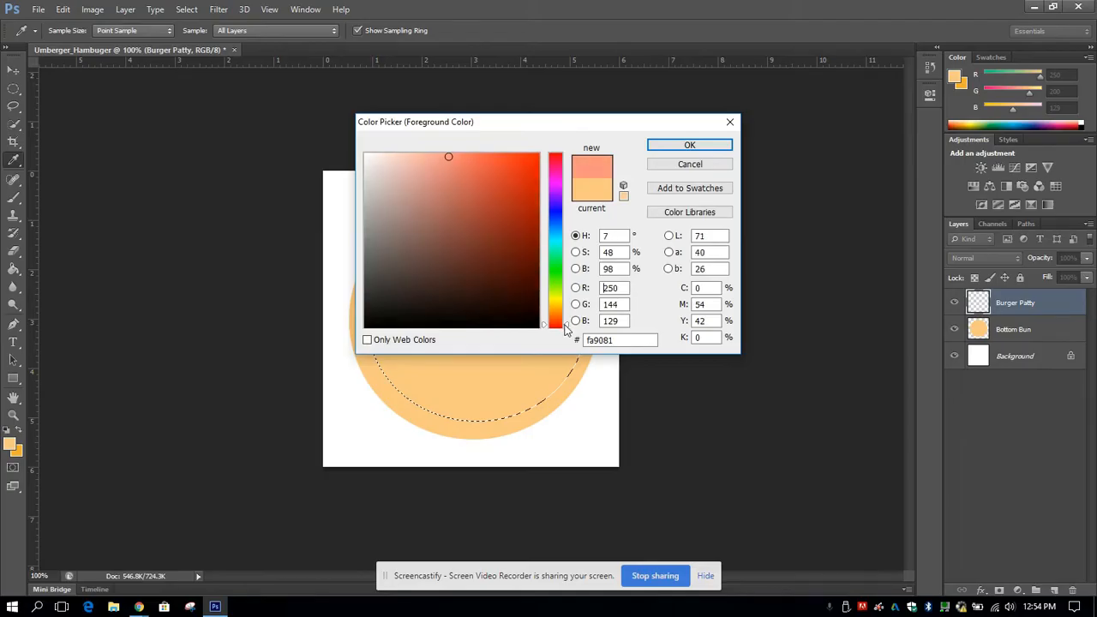
pyautogui.moveTo(565, 330); pyautogui.dragTo(565, 332)
pyautogui.moveTo(486, 257); pyautogui.dragTo(486, 277)
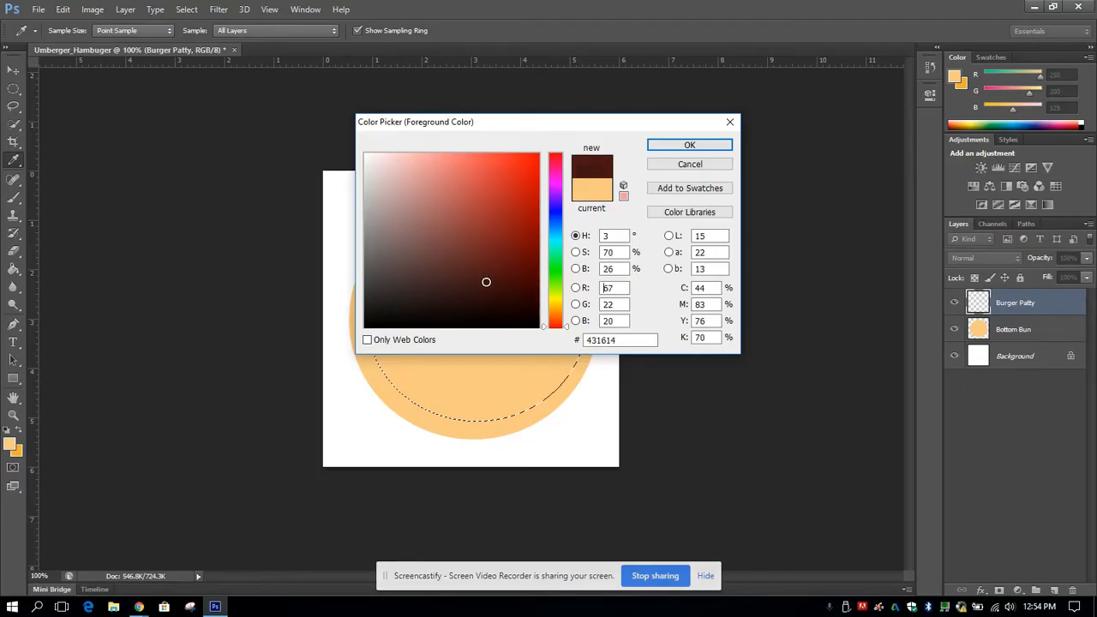
pyautogui.click(685, 147)
# Fill the elliptical selection on the Burger Patty layer with the dark brown foreground color and deselect it.
pyautogui.press('g')
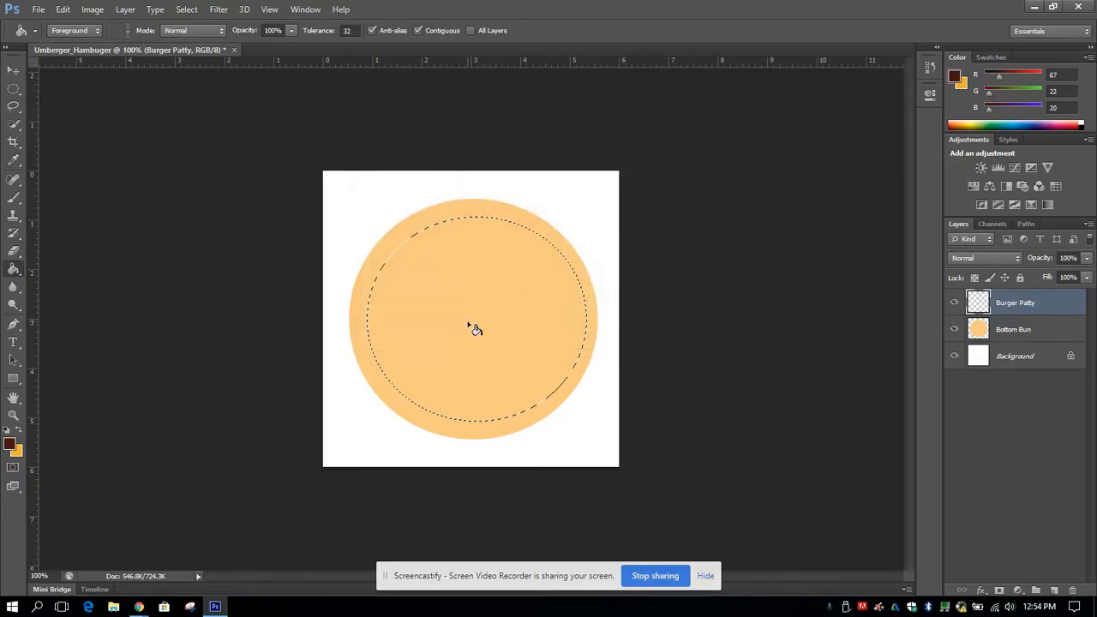
pyautogui.click(468, 323)
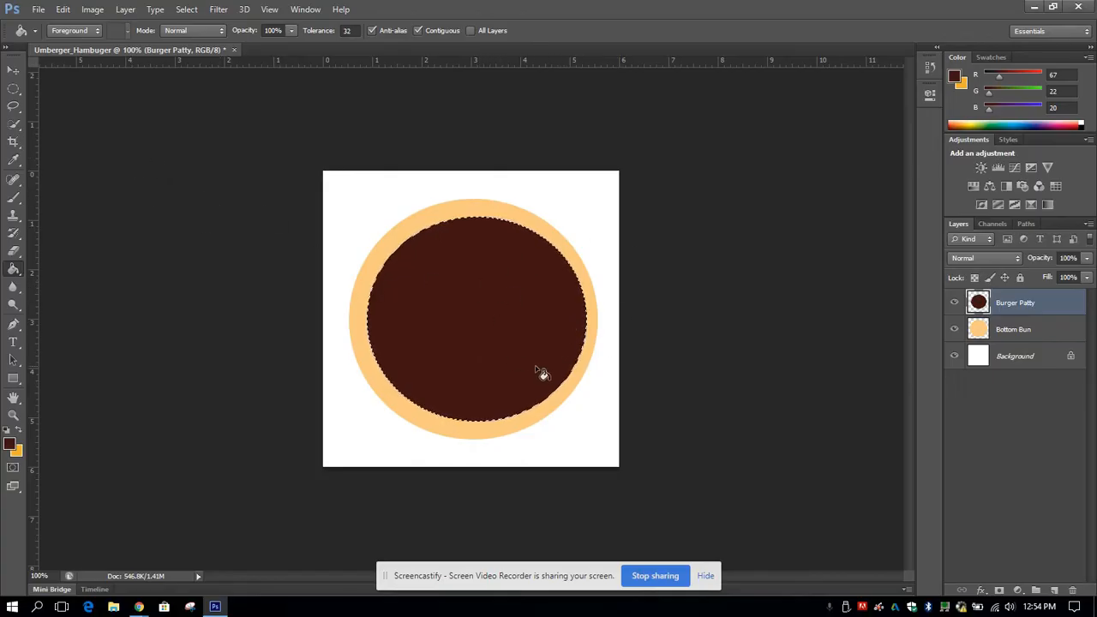
pyautogui.click(12, 89)
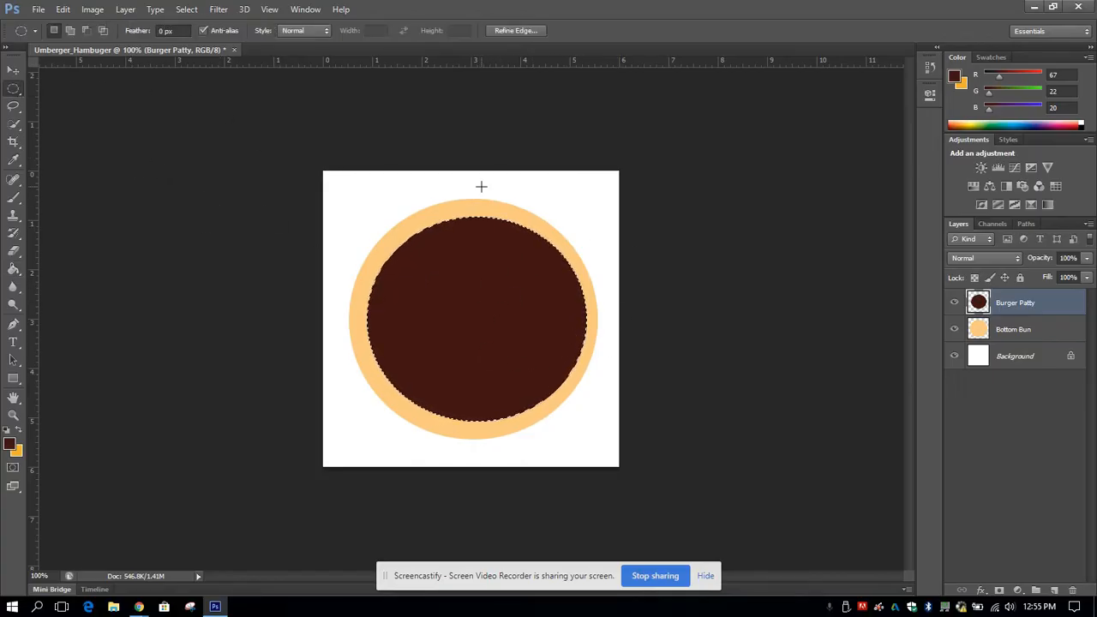
pyautogui.click(569, 211)
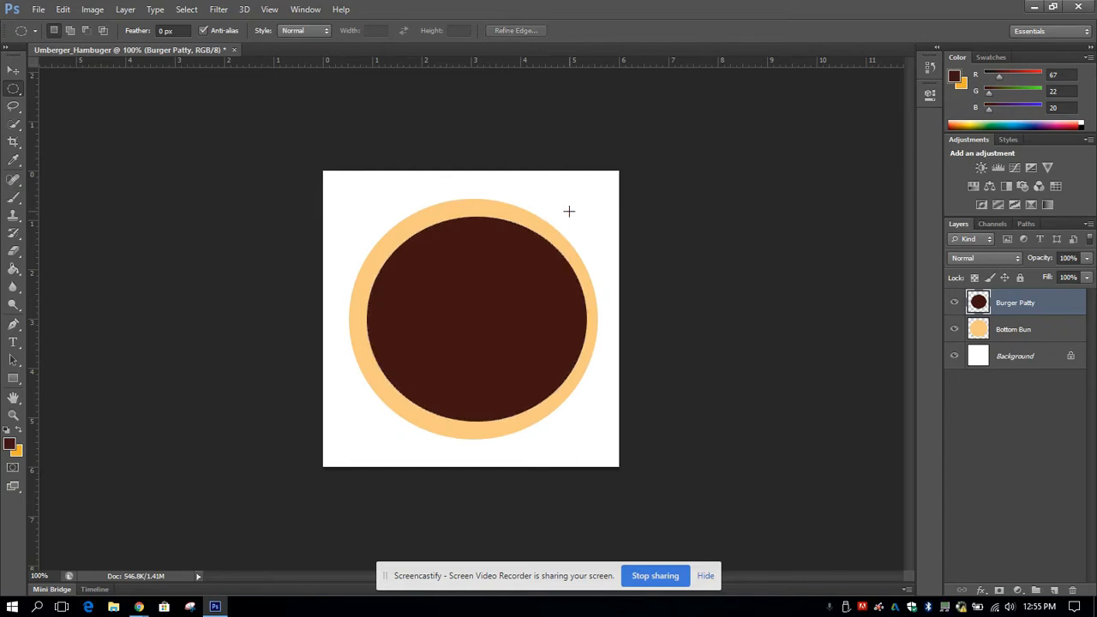
# Free Transform the patty to about 107% width and 111% height and center it on the bun, leaving a thin even bun rim.
pyautogui.click(13, 73)
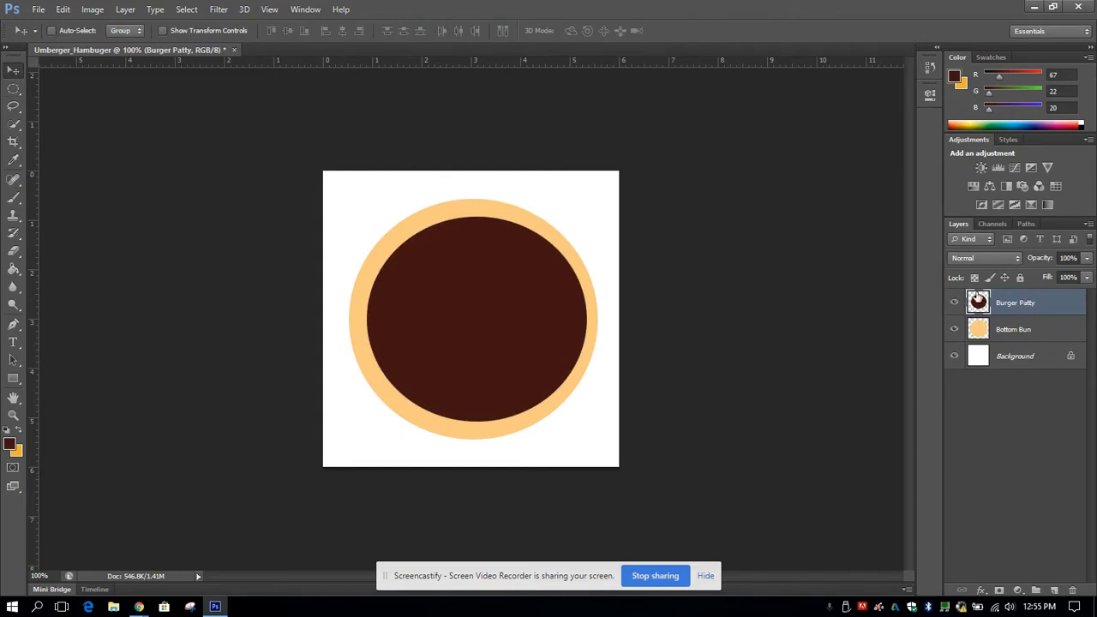
pyautogui.moveTo(498, 309)
pyautogui.mouseDown()
pyautogui.moveTo(453, 279)
pyautogui.moveTo(431, 368)
pyautogui.moveTo(592, 291)
pyautogui.moveTo(432, 367)
pyautogui.moveTo(483, 289)
pyautogui.moveTo(493, 306)
pyautogui.mouseUp()
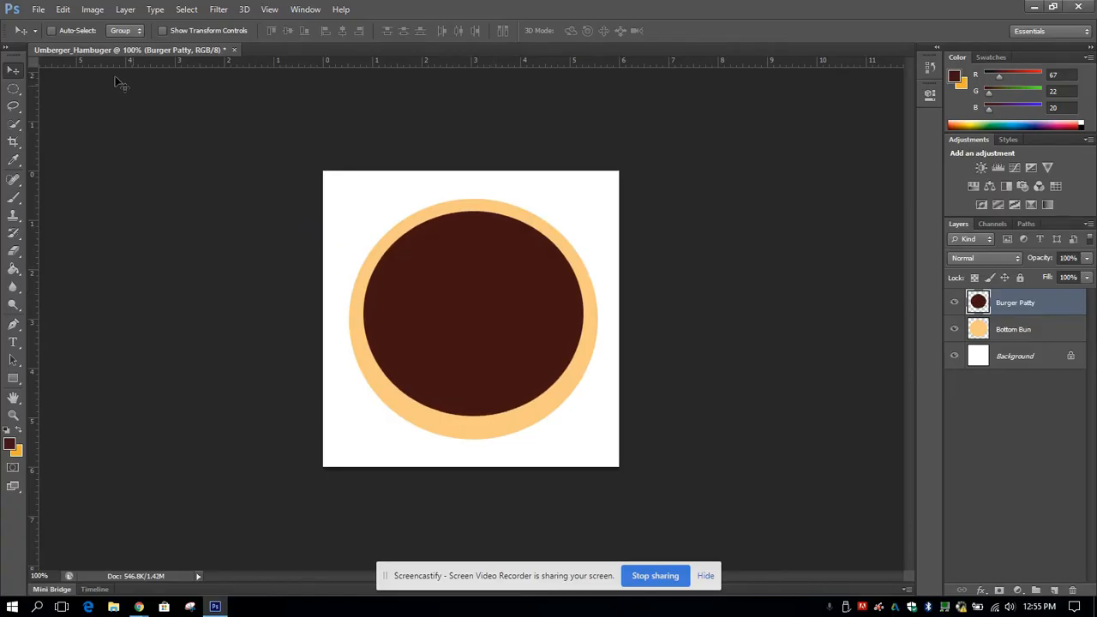
pyautogui.click(65, 9)
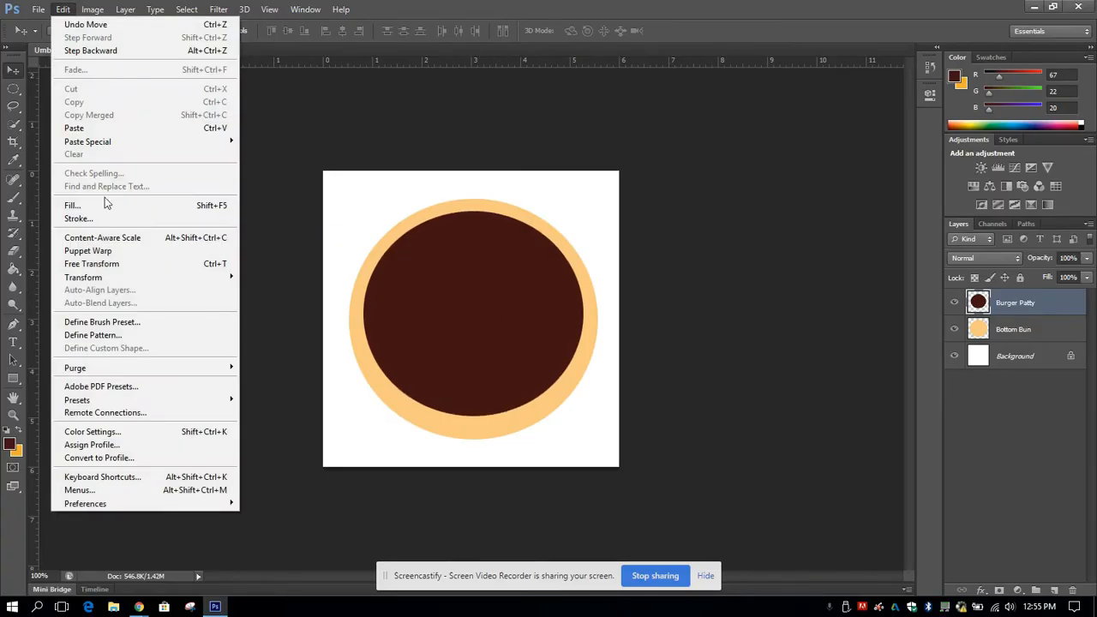
pyautogui.click(109, 265)
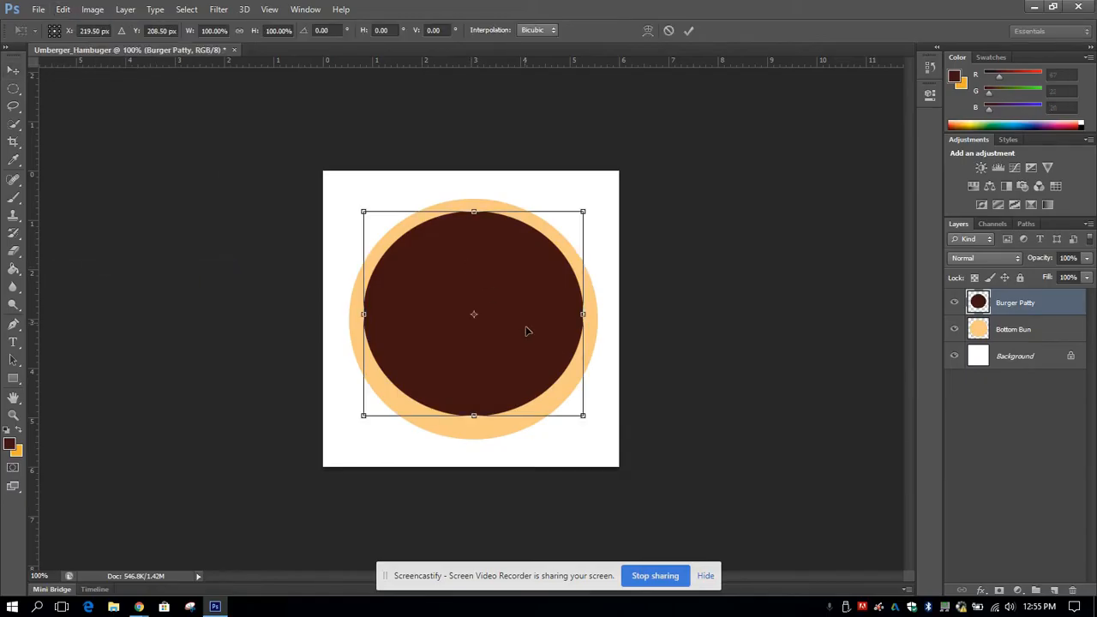
pyautogui.moveTo(587, 419); pyautogui.dragTo(598, 440)
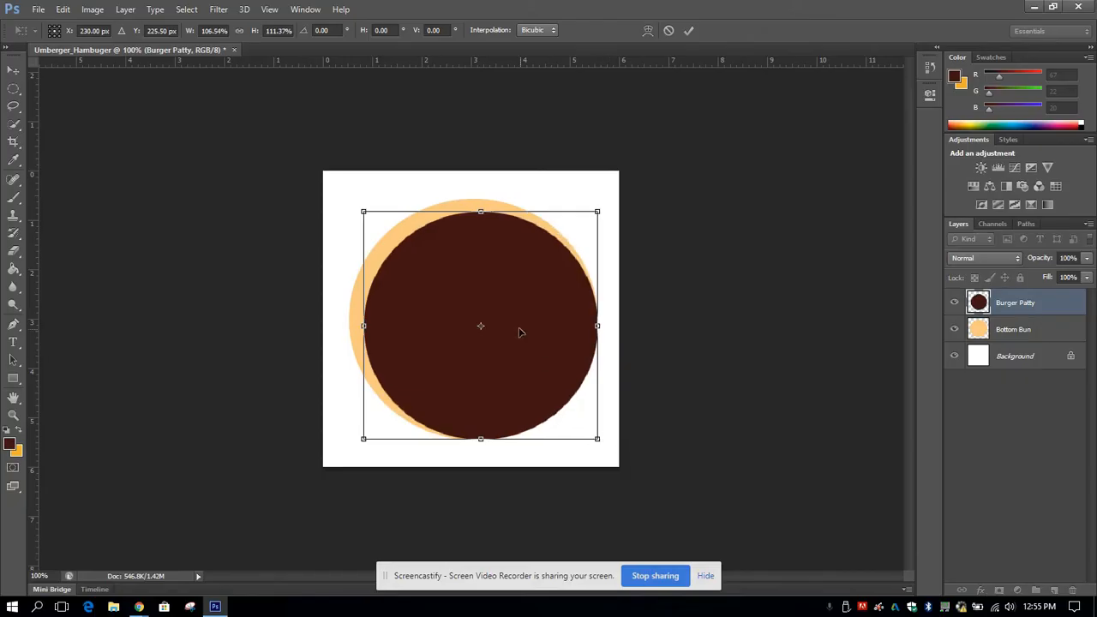
pyautogui.moveTo(517, 332); pyautogui.dragTo(509, 324)
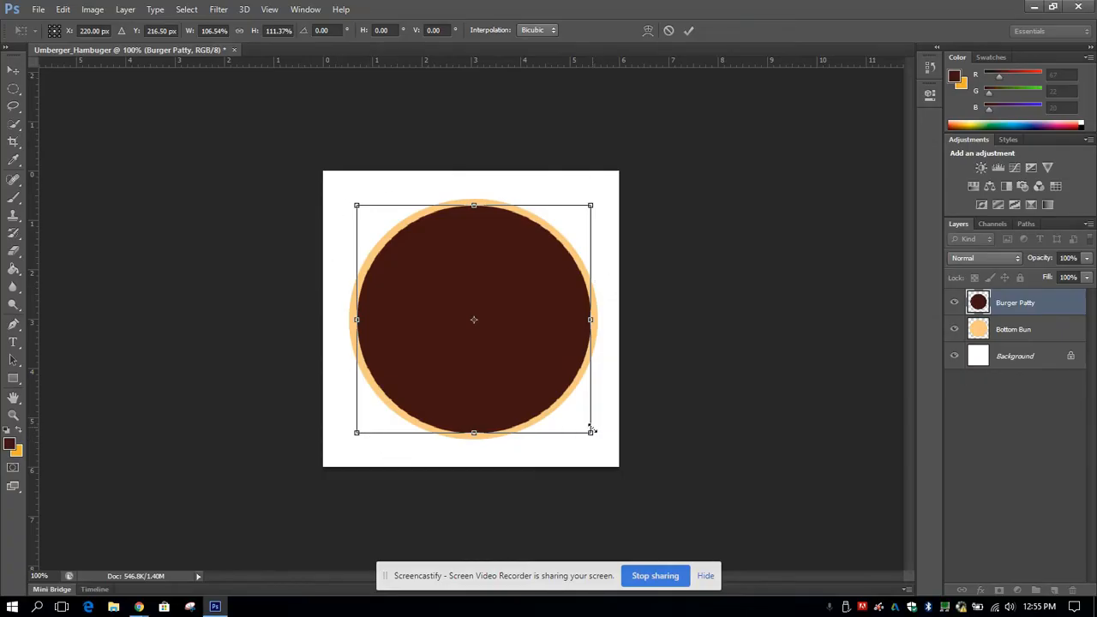
pyautogui.moveTo(592, 433)
pyautogui.mouseDown()
pyautogui.moveTo(507, 345)
pyautogui.moveTo(583, 453)
pyautogui.moveTo(544, 427)
pyautogui.moveTo(455, 326)
pyautogui.moveTo(553, 442)
pyautogui.moveTo(580, 416)
pyautogui.moveTo(544, 291)
pyautogui.moveTo(558, 453)
pyautogui.moveTo(657, 324)
pyautogui.moveTo(484, 403)
pyautogui.moveTo(558, 433)
pyautogui.moveTo(592, 432)
pyautogui.mouseUp()
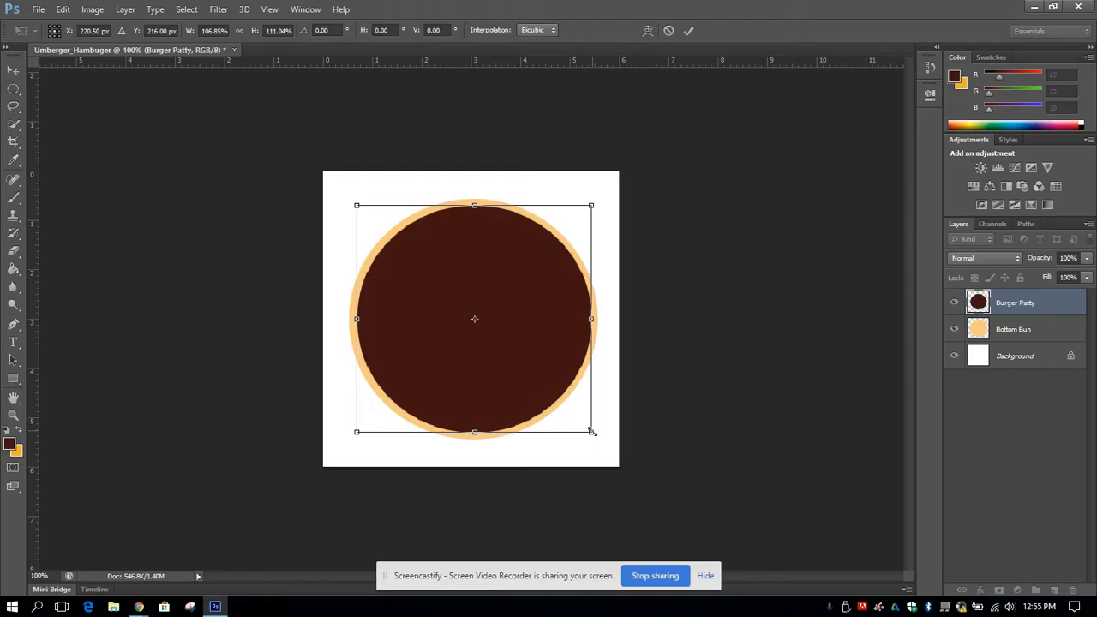
pyautogui.press('Return')
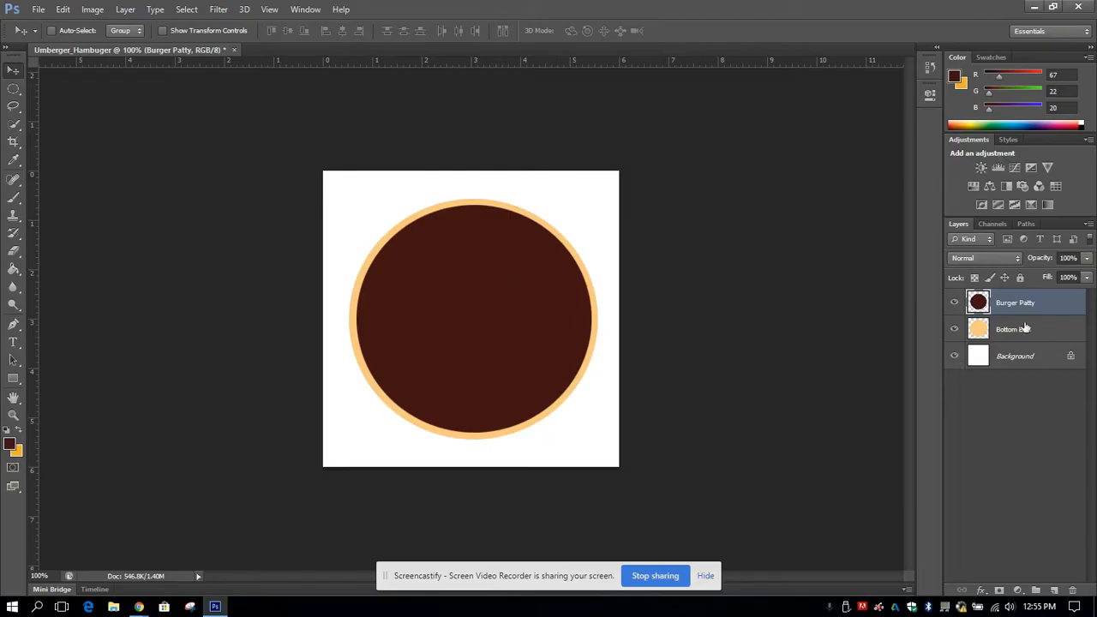
# Add a layer named Swiss Cheese and draw a rectangular selection about 4.3 by 4 inches centered over the patty.
pyautogui.click(1055, 592)
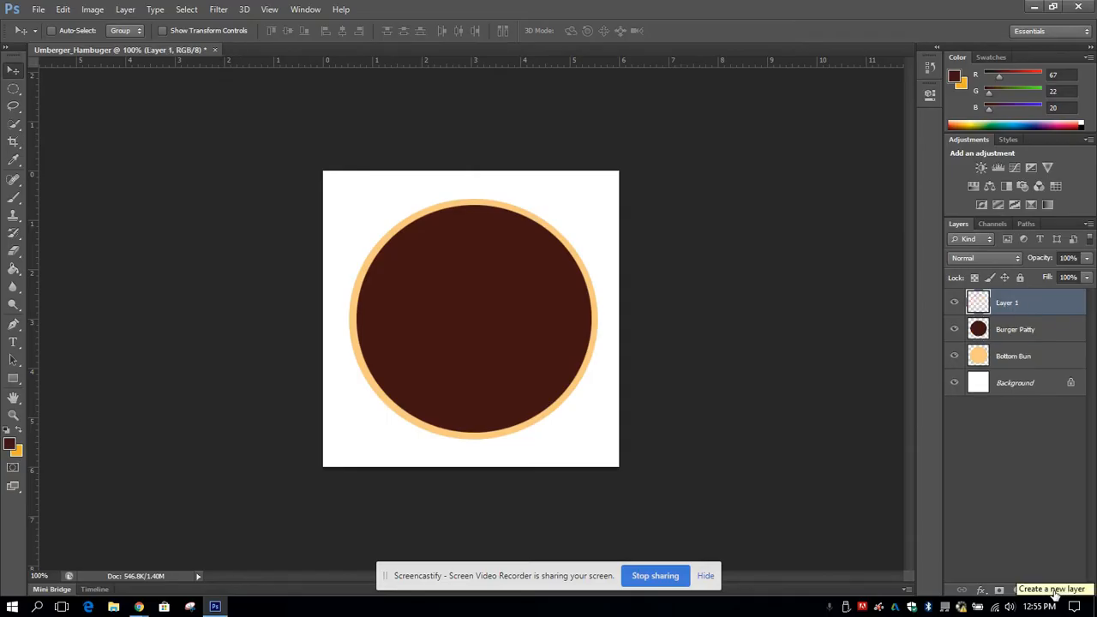
pyautogui.doubleClick(1008, 303)
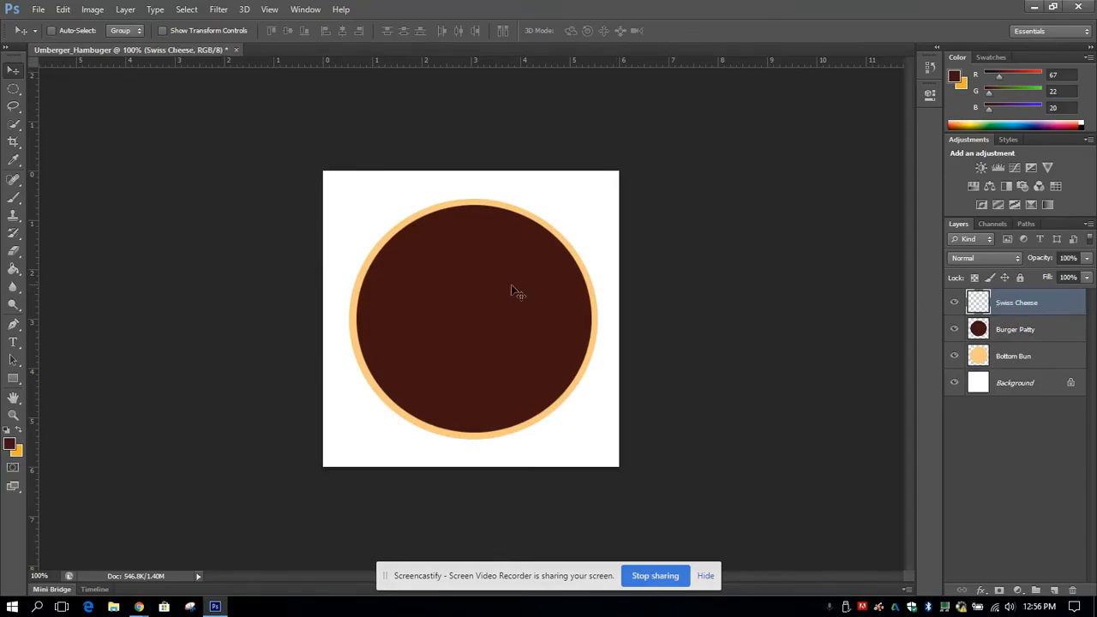
pyautogui.click(14, 91)
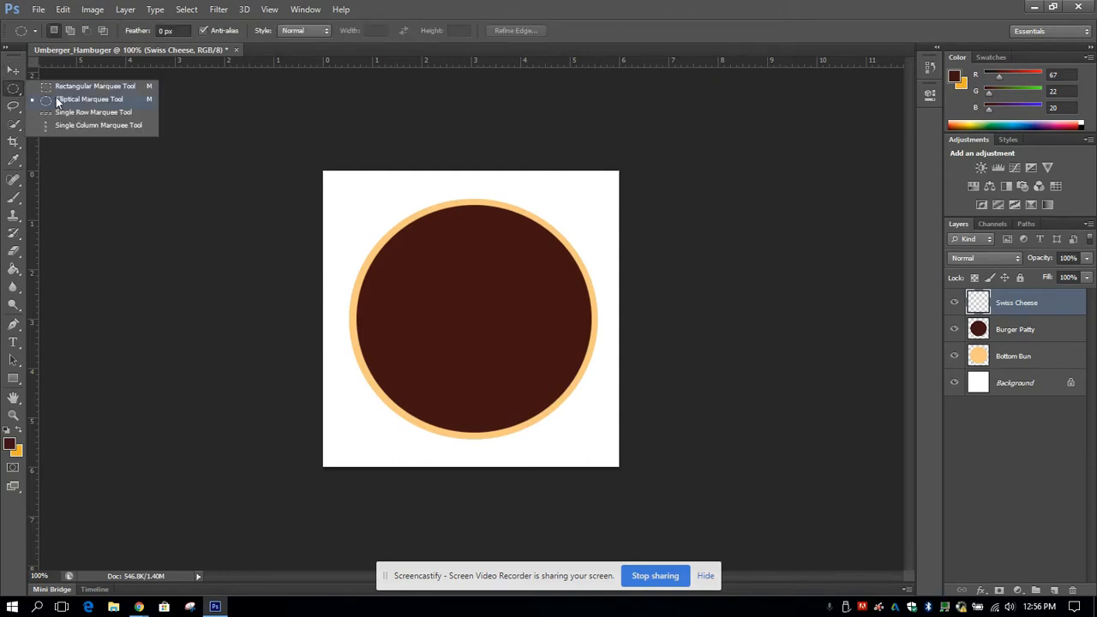
pyautogui.click(60, 88)
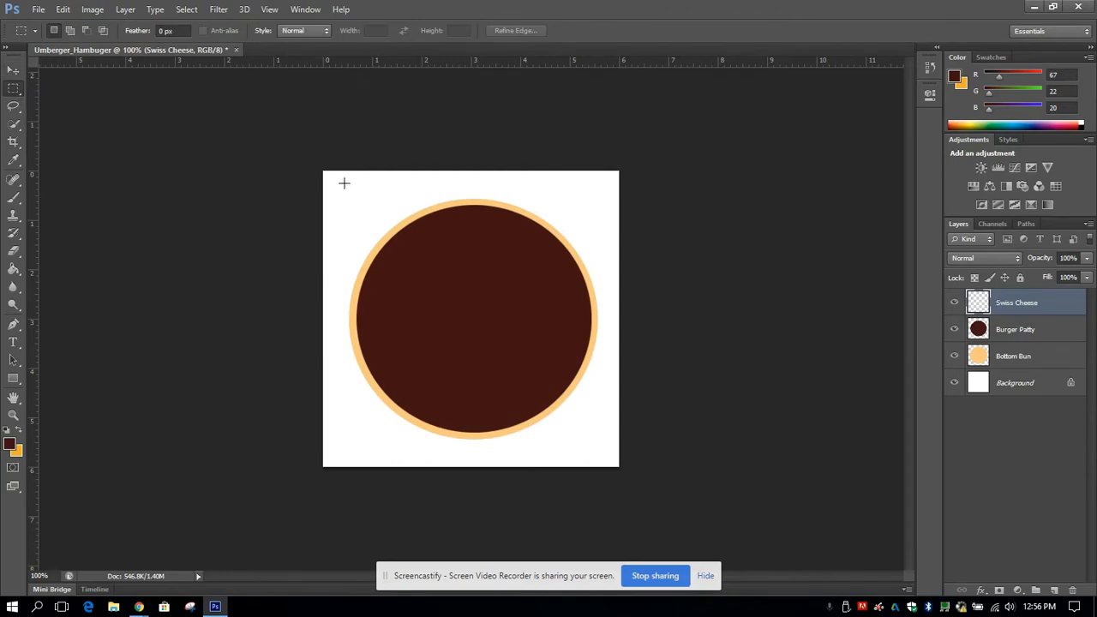
pyautogui.moveTo(346, 222); pyautogui.dragTo(563, 417)
pyautogui.moveTo(489, 368); pyautogui.dragTo(507, 361)
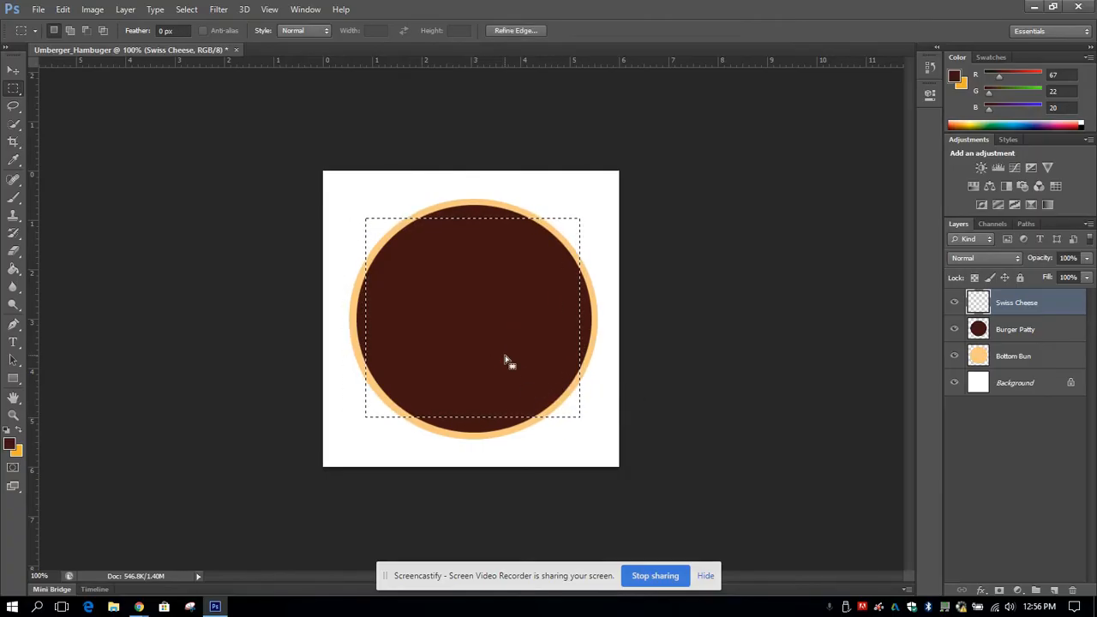
# Choose the Paint Bucket and set the foreground color to a pale cheese yellow, RGB 246, 239, 159.
pyautogui.click(12, 271)
pyautogui.click(10, 443)
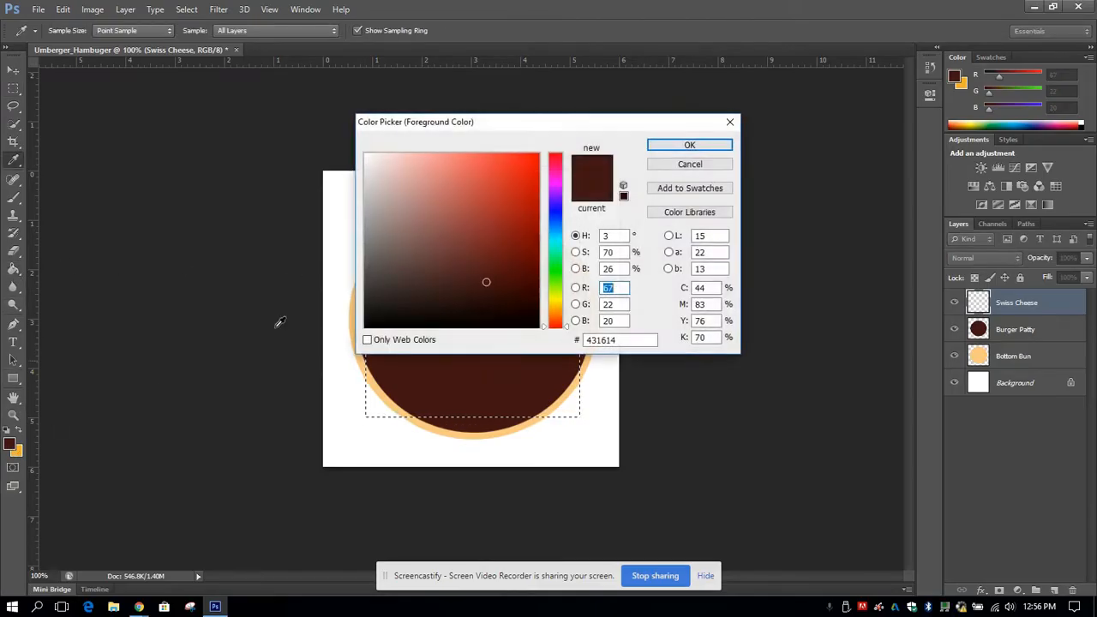
pyautogui.moveTo(551, 308); pyautogui.dragTo(561, 301)
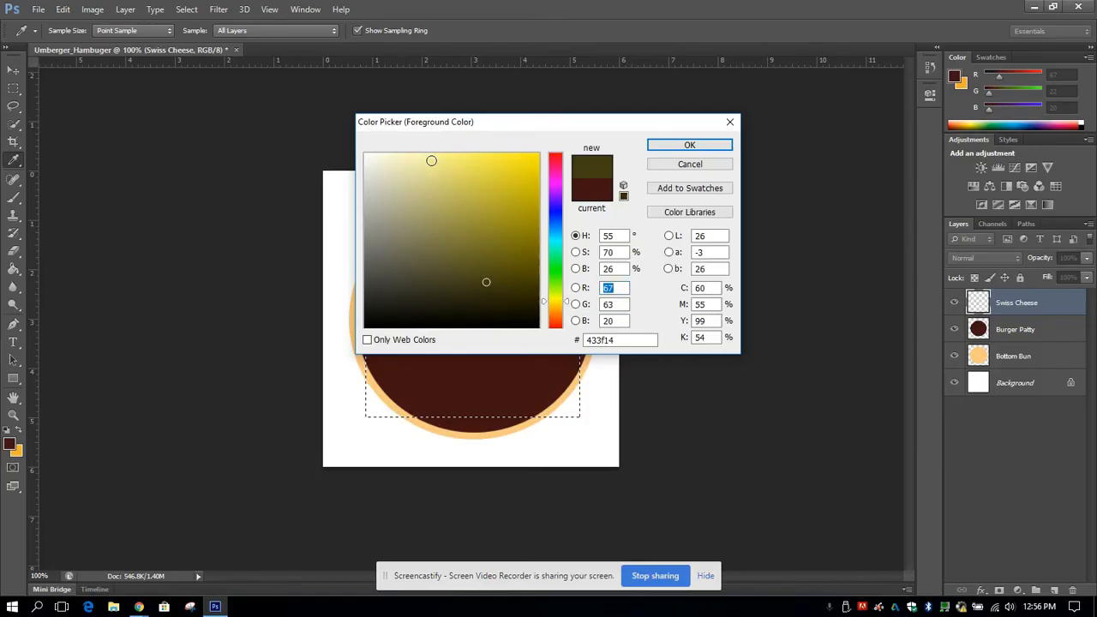
pyautogui.moveTo(430, 161); pyautogui.dragTo(424, 159)
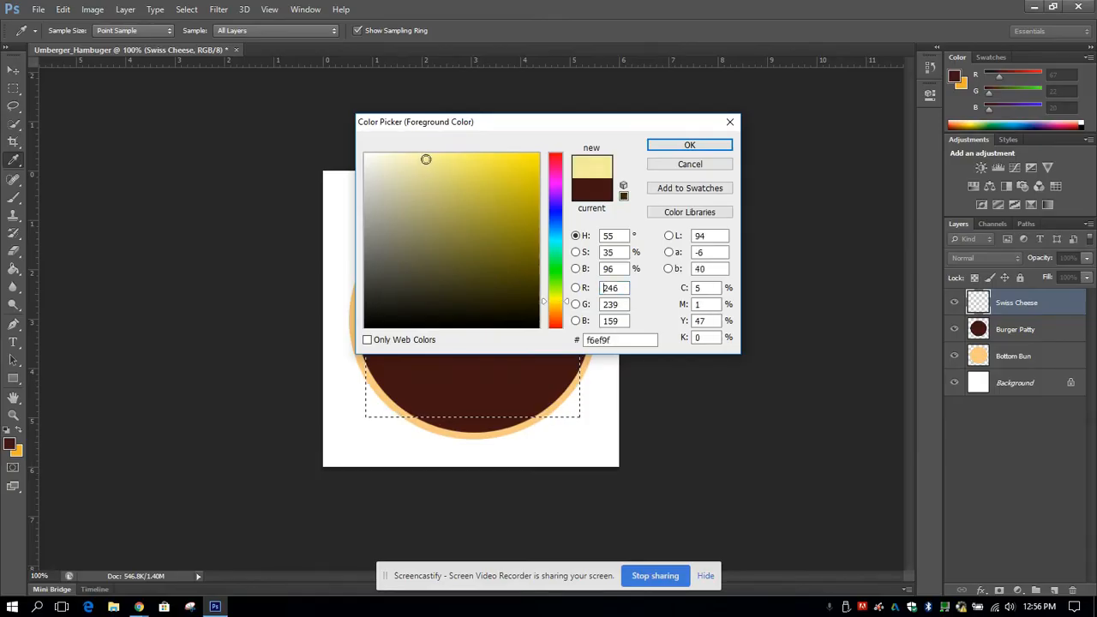
pyautogui.click(689, 145)
# Fill the rectangular selection with the pale yellow, switch to the Elliptical Marquee tool and deselect the rectangle.
pyautogui.click(483, 314)
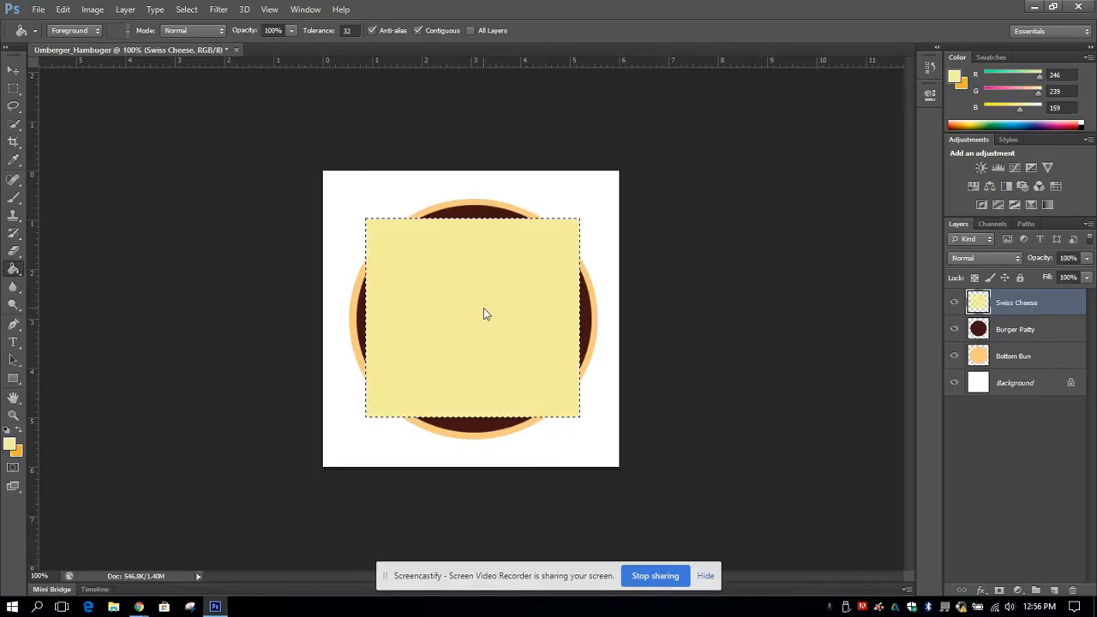
pyautogui.click(13, 92)
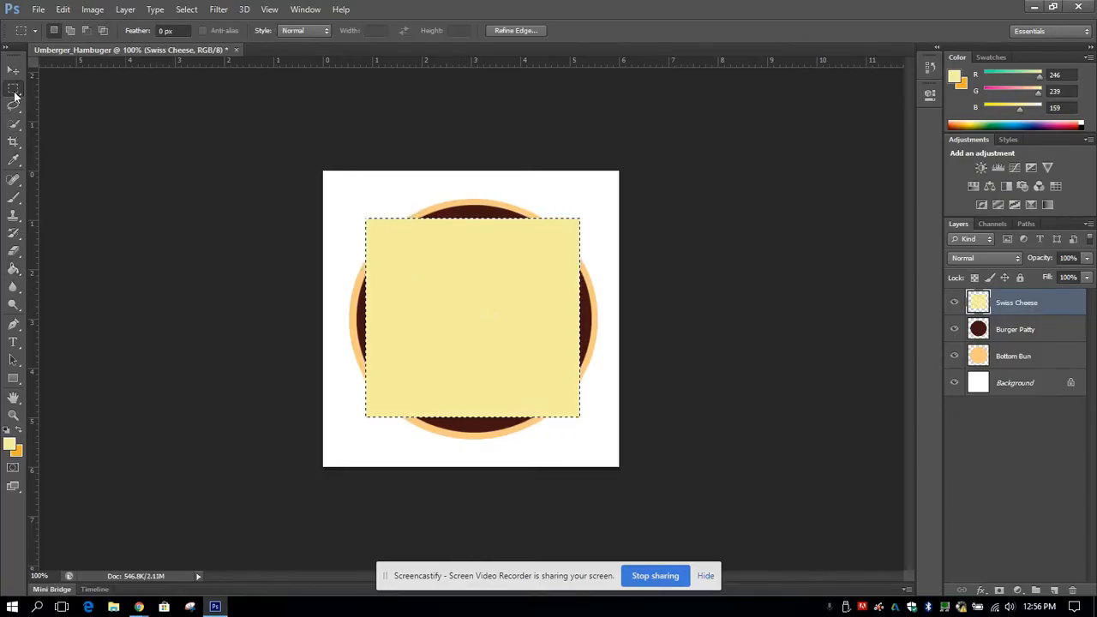
pyautogui.rightClick(16, 95)
pyautogui.click(57, 101)
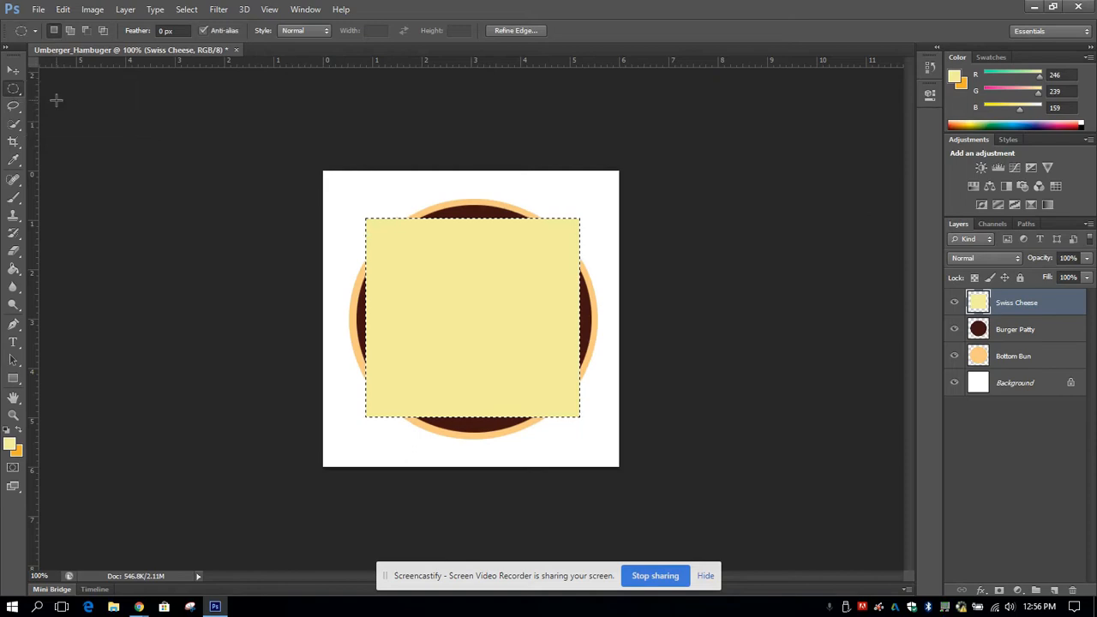
pyautogui.click(341, 189)
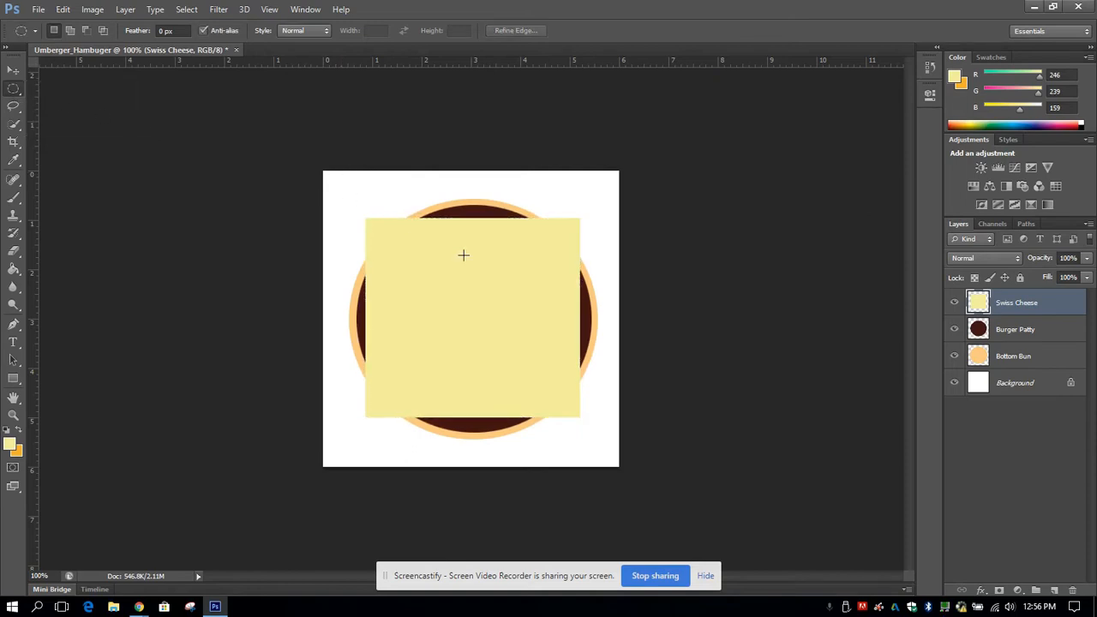
# Cut two oval holes about 0.6 by 0.5 inches from the cheese, one on its upper-left corner and one just inside it.
pyautogui.moveTo(351, 212); pyautogui.dragTo(382, 239)
pyautogui.click(13, 253)
pyautogui.click(13, 253)
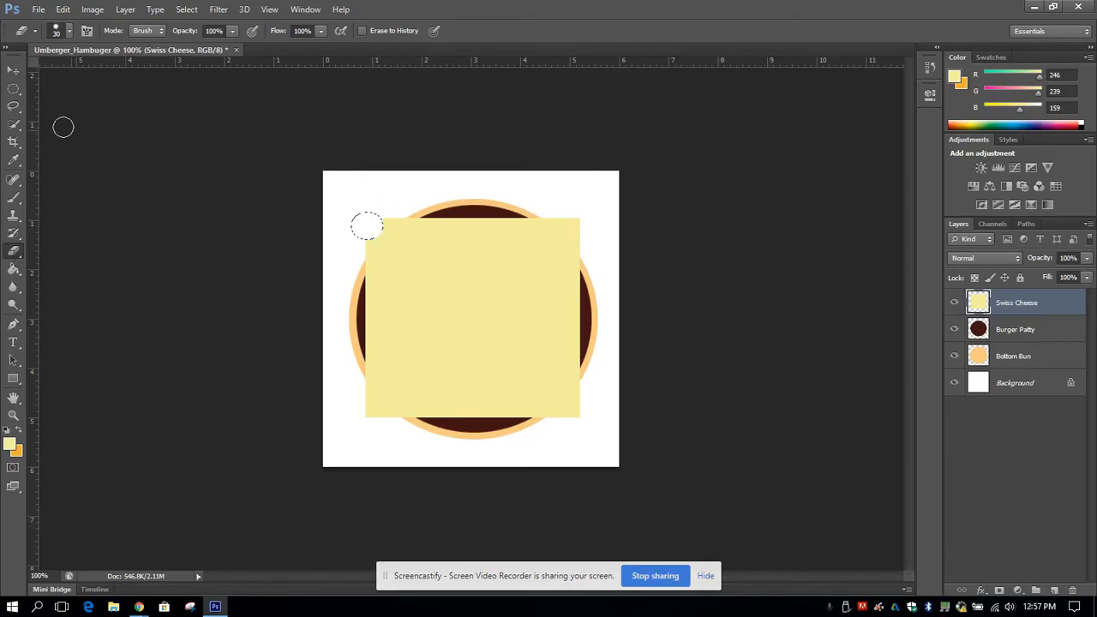
pyautogui.click(12, 89)
pyautogui.press('Delete')
pyautogui.moveTo(368, 227); pyautogui.dragTo(417, 248)
pyautogui.click(13, 250)
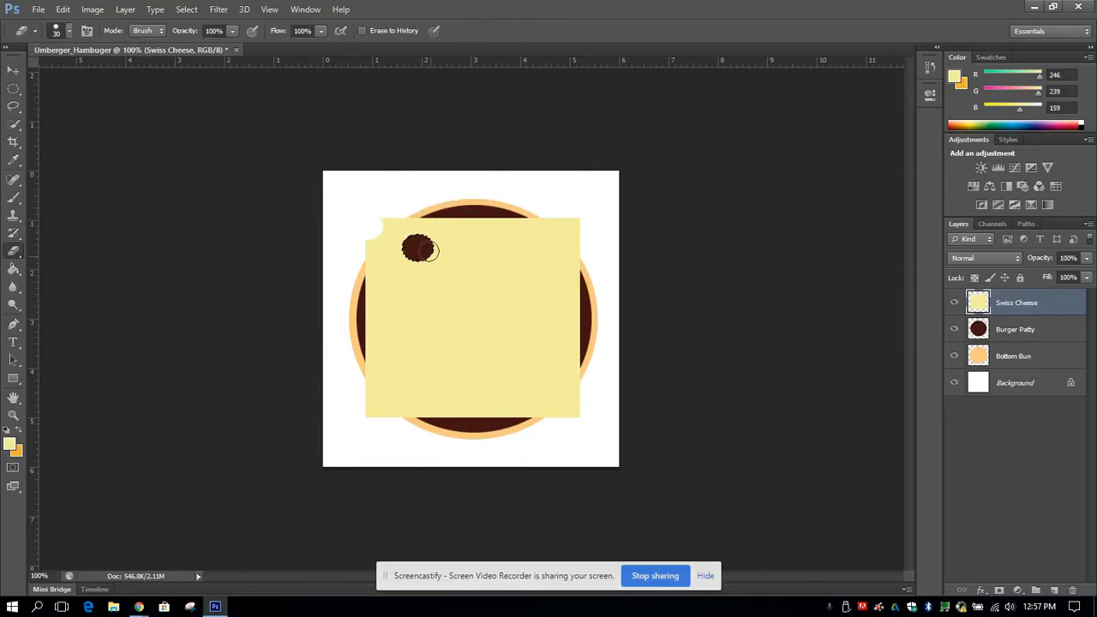
# Reposition the same oval selection around the cheese, clearing scattered holes across its middle and along its edges, and deselect.
pyautogui.click(13, 88)
pyautogui.moveTo(420, 250)
pyautogui.mouseDown()
pyautogui.moveTo(416, 284)
pyautogui.moveTo(382, 322)
pyautogui.moveTo(394, 290)
pyautogui.moveTo(410, 307)
pyautogui.moveTo(402, 317)
pyautogui.moveTo(414, 300)
pyautogui.moveTo(466, 299)
pyautogui.moveTo(508, 258)
pyautogui.moveTo(466, 225)
pyautogui.moveTo(570, 252)
pyautogui.mouseUp()
pyautogui.click(13, 251)
pyautogui.click(13, 89)
pyautogui.press('Delete')
pyautogui.press('Delete')
pyautogui.press('Delete')
pyautogui.press('Delete')
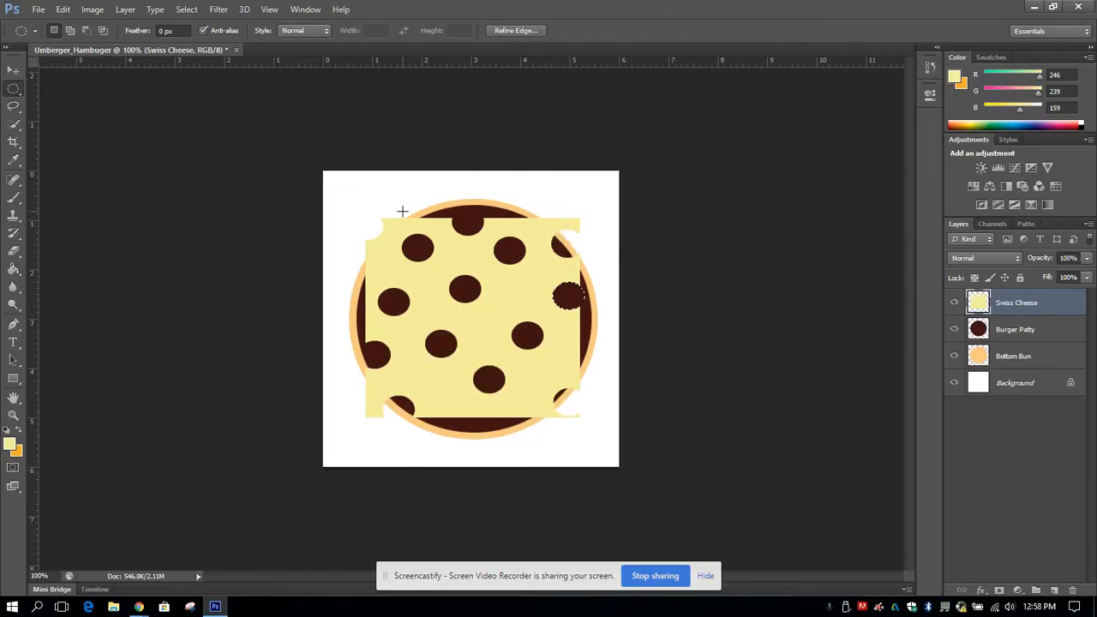
pyautogui.click(430, 184)
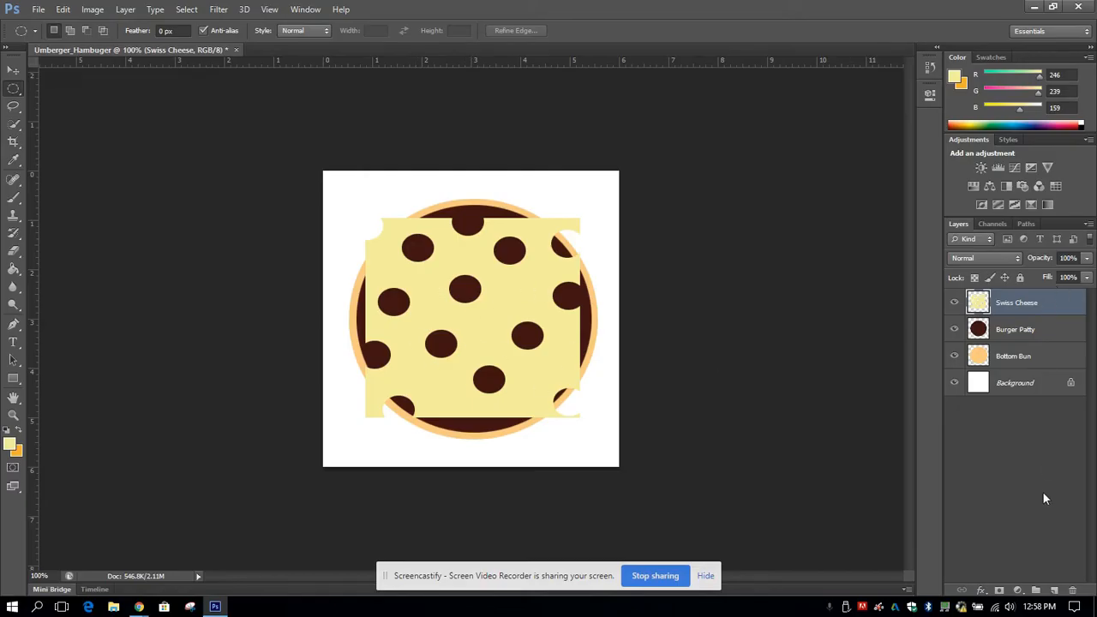
# Add a layer named Lettuce above the cheese and draw a wavy Lasso selection about 4.9 by 4.8 inches roughly following the bun's outline.
pyautogui.click(1054, 591)
pyautogui.doubleClick(1008, 305)
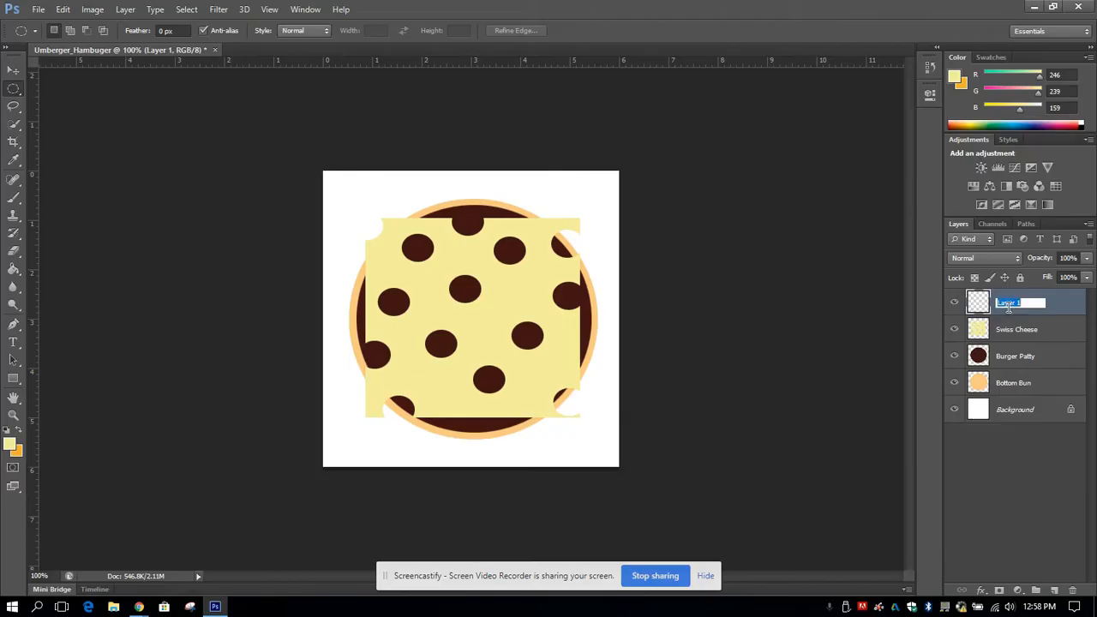
pyautogui.write('Lettuce')
pyautogui.press('Return')
pyautogui.click(13, 107)
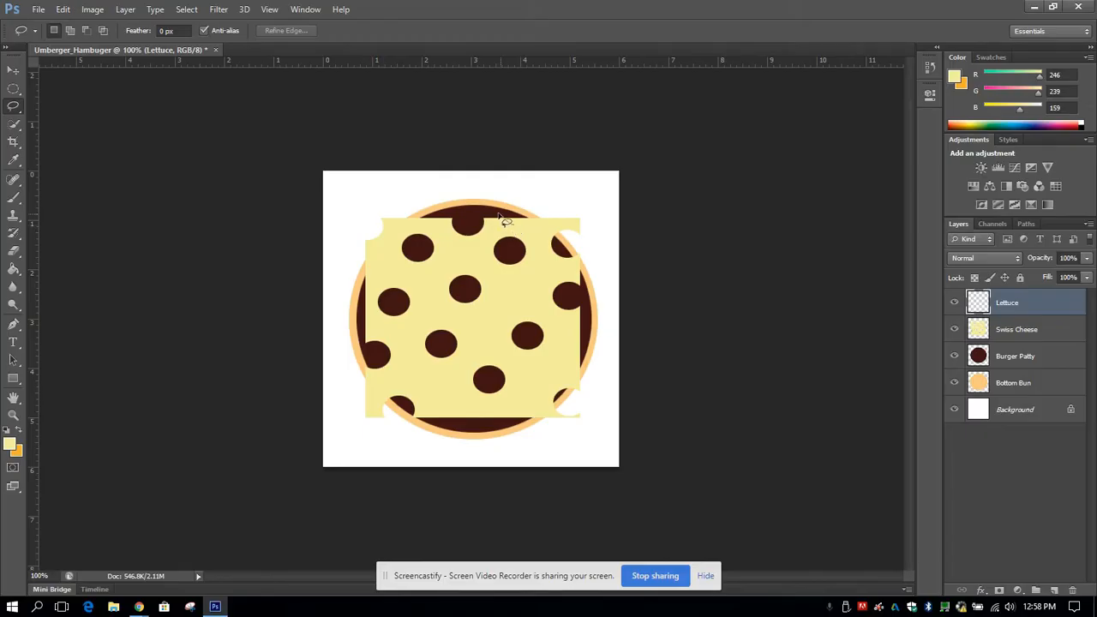
pyautogui.moveTo(500, 215)
pyautogui.mouseDown()
pyautogui.moveTo(431, 205)
pyautogui.moveTo(388, 241)
pyautogui.moveTo(358, 280)
pyautogui.moveTo(363, 343)
pyautogui.moveTo(411, 384)
pyautogui.moveTo(432, 430)
pyautogui.moveTo(509, 442)
pyautogui.moveTo(599, 368)
pyautogui.moveTo(597, 345)
pyautogui.moveTo(575, 330)
pyautogui.moveTo(579, 238)
pyautogui.moveTo(513, 221)
pyautogui.mouseUp()
# Fill the wavy lettuce selection with green #2a910a using the Paint Bucket and deselect it.
pyautogui.click(13, 269)
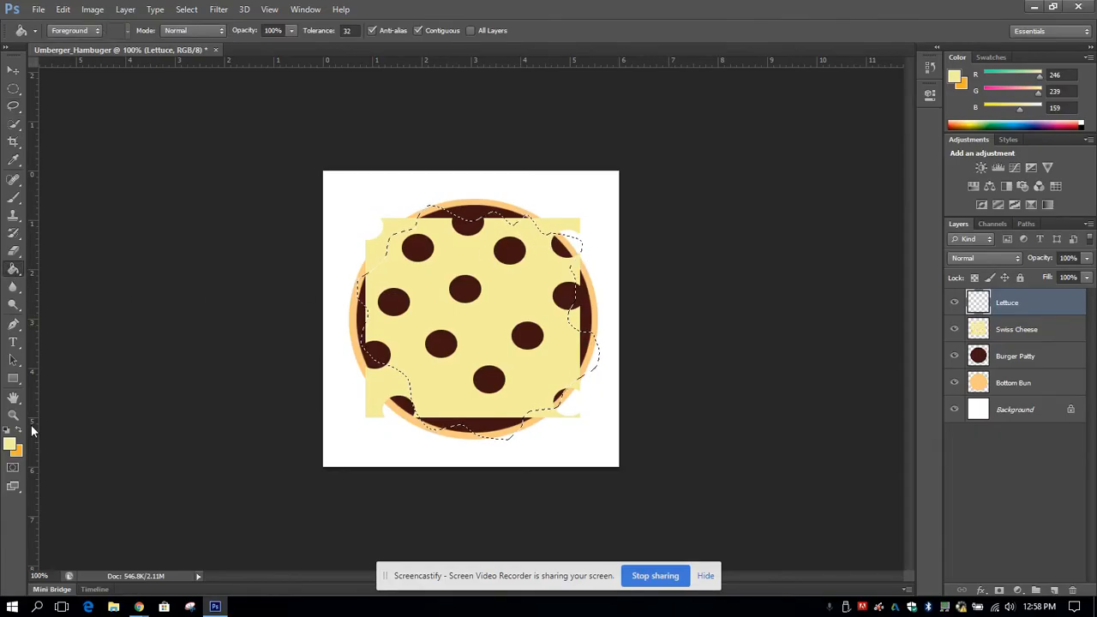
pyautogui.click(9, 443)
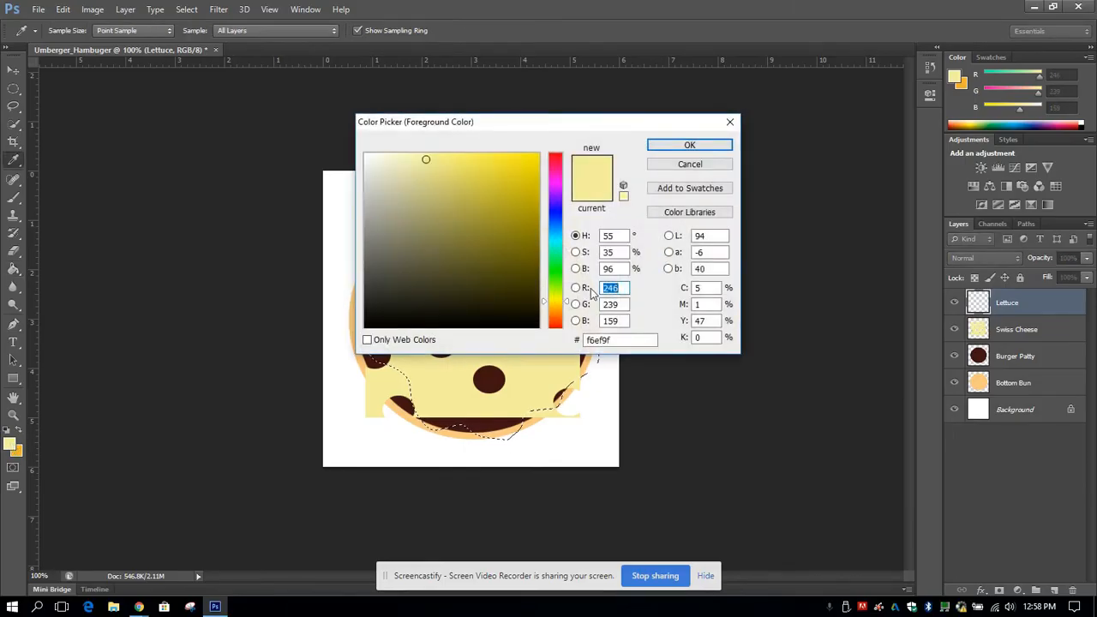
pyautogui.moveTo(562, 300); pyautogui.dragTo(561, 277)
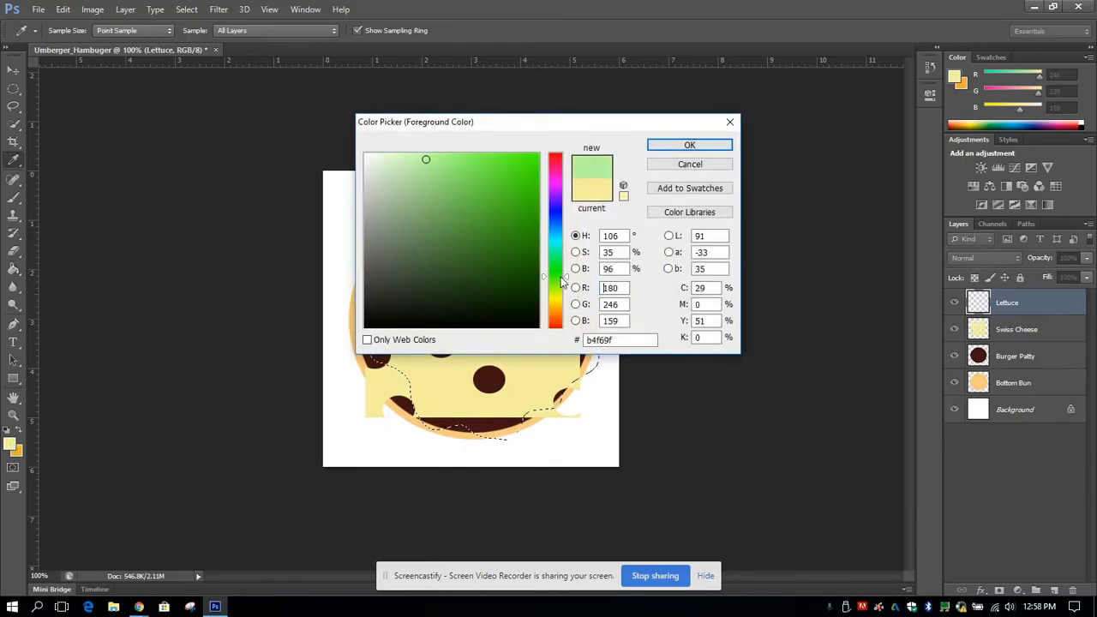
pyautogui.moveTo(492, 268); pyautogui.dragTo(527, 228)
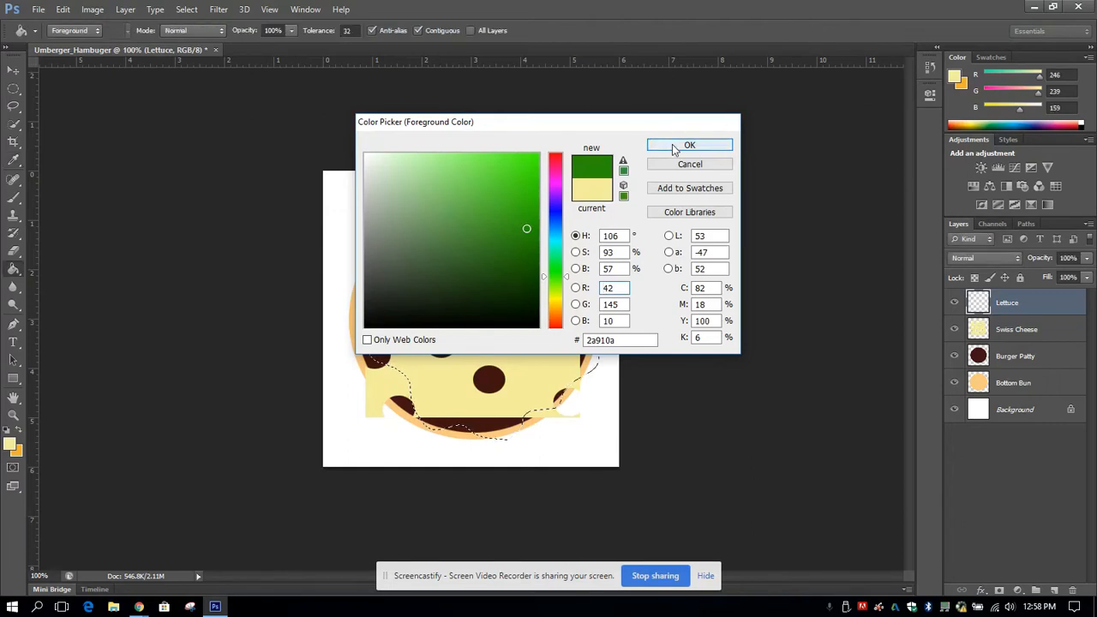
pyautogui.click(672, 144)
pyautogui.click(464, 323)
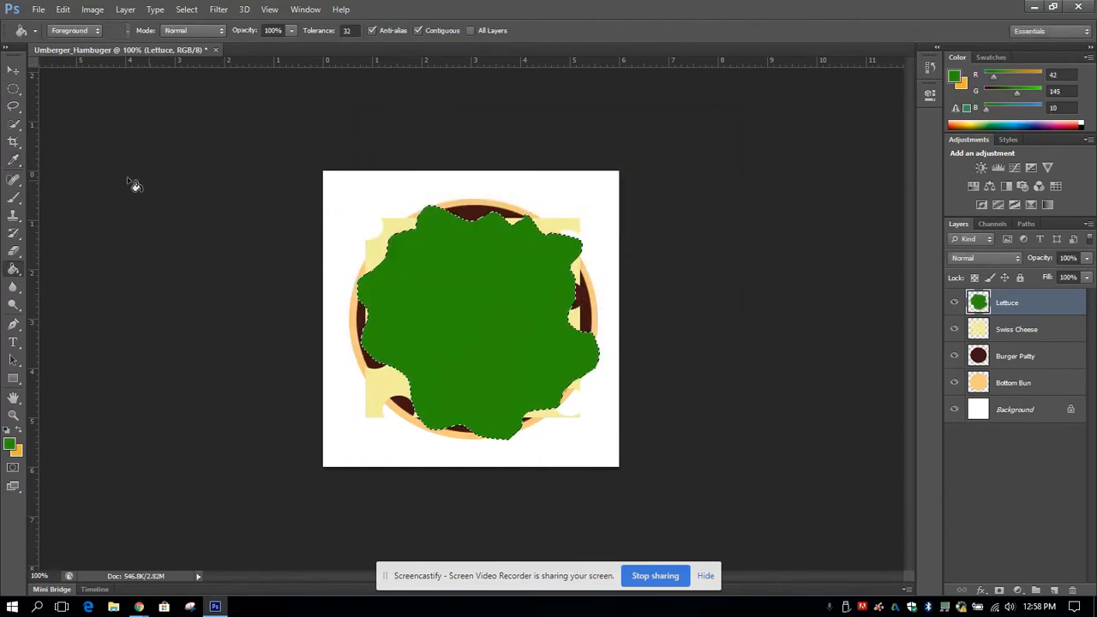
pyautogui.click(13, 90)
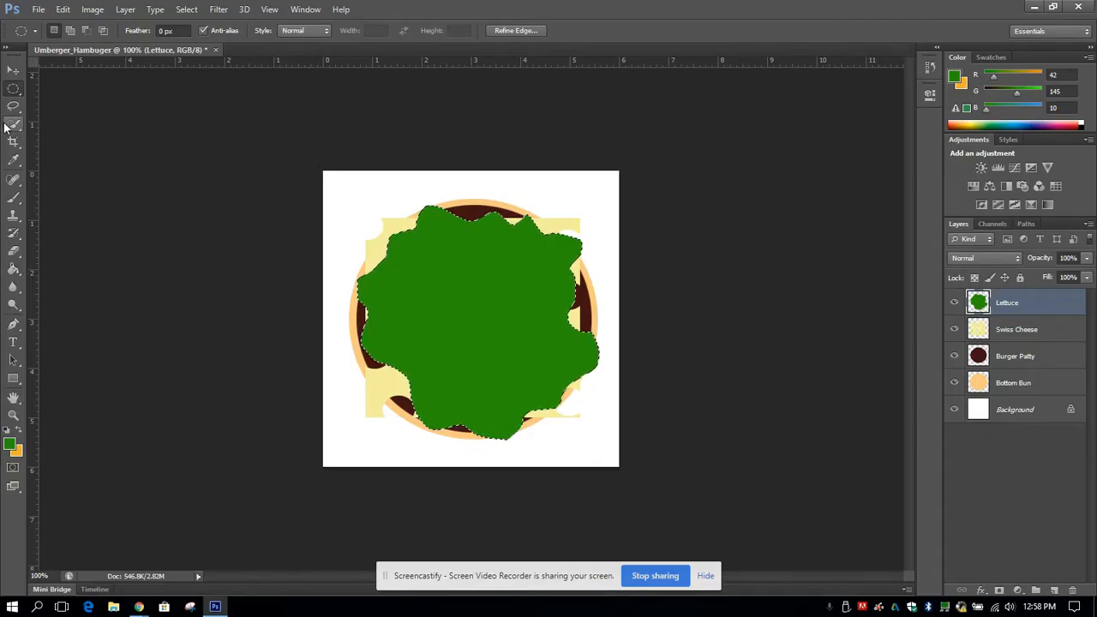
pyautogui.click(6, 127)
pyautogui.click(12, 110)
pyautogui.click(347, 201)
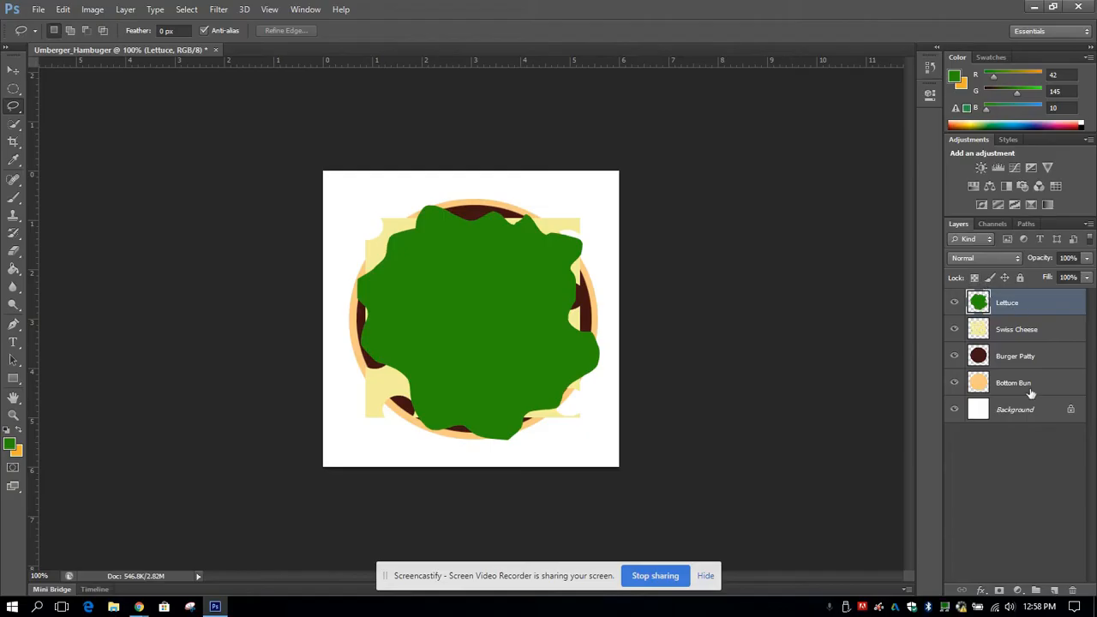
# Add a layer named Tomato above the lettuce and draw an oval selection about 1.7 by 1.6 inches on the lettuce's upper-left part.
pyautogui.click(1056, 592)
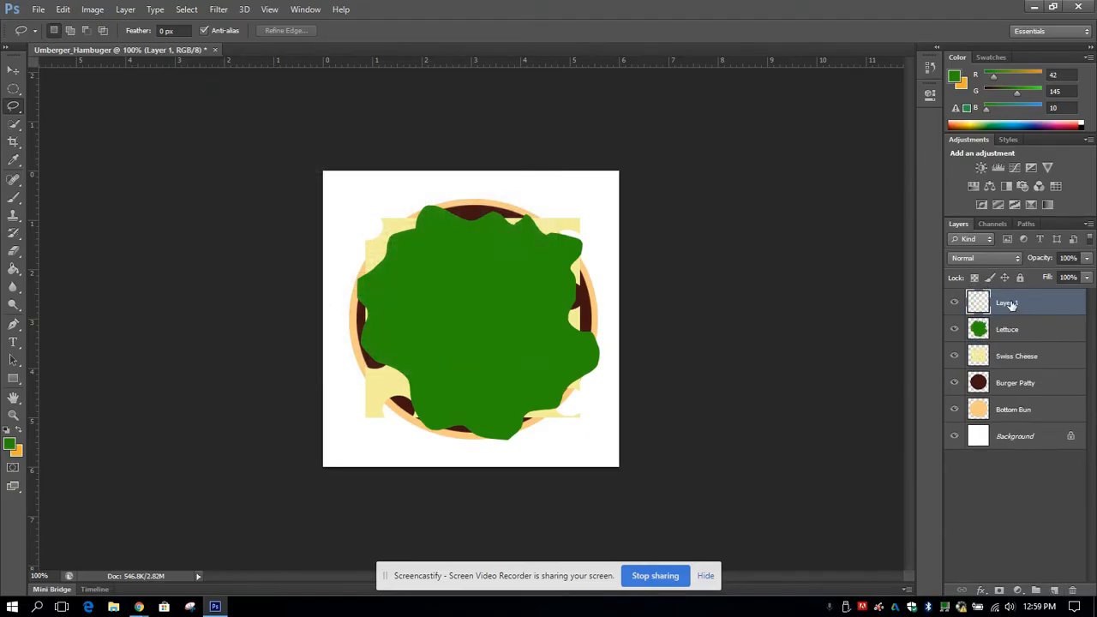
pyautogui.doubleClick(1008, 303)
pyautogui.write('Top')
pyautogui.write('ato')
pyautogui.press('Return')
pyautogui.click(12, 90)
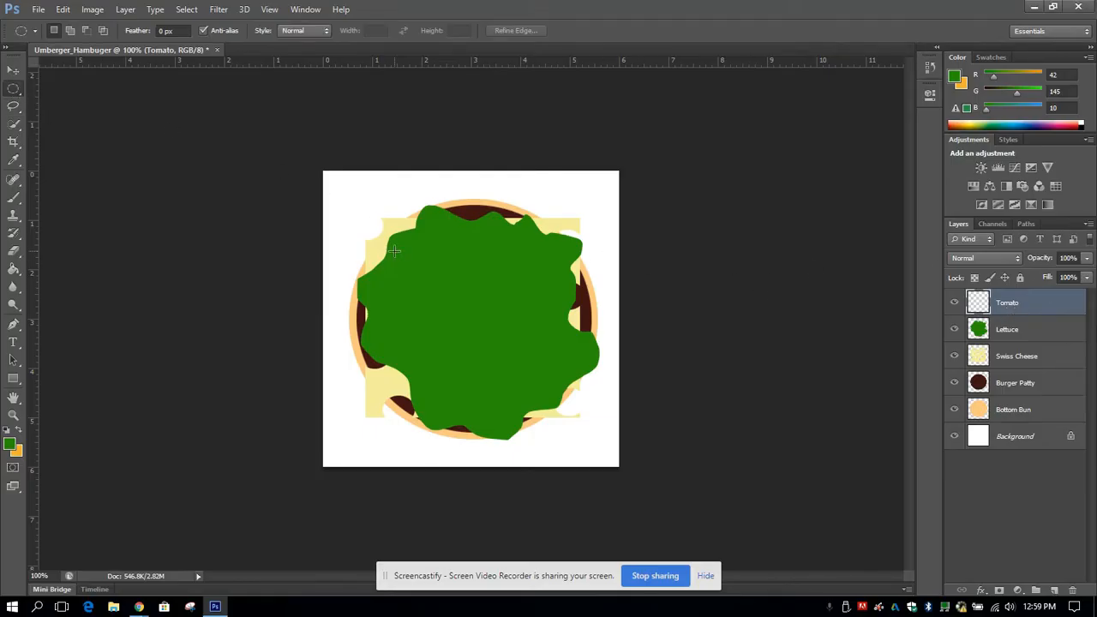
pyautogui.moveTo(394, 250); pyautogui.dragTo(479, 330)
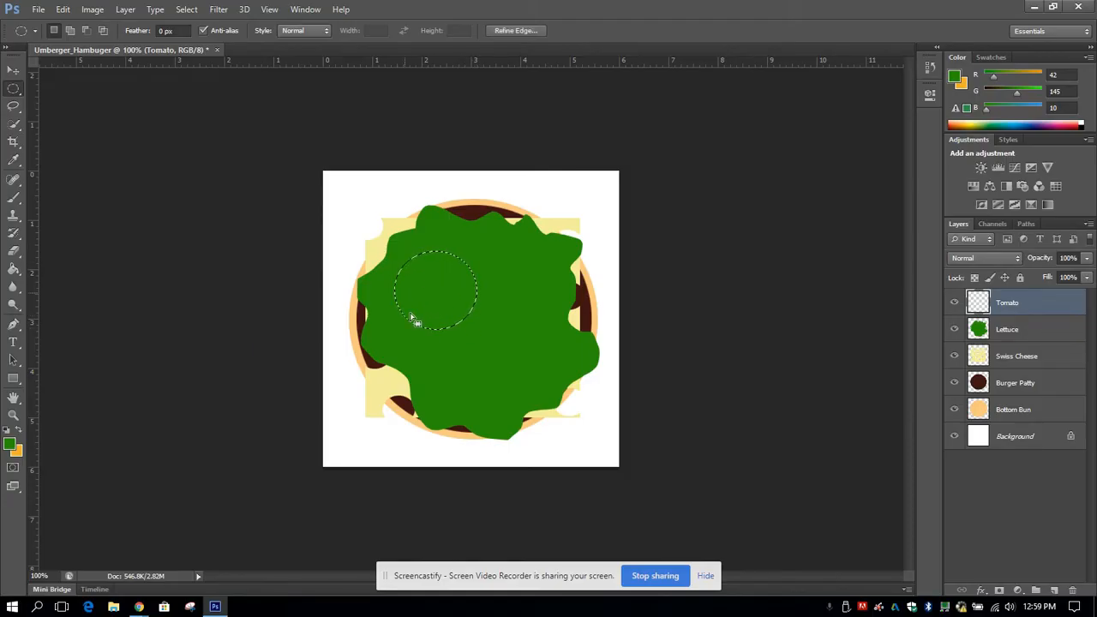
# Fill the oval tomato selection with red, RGB 189, 25, 21, and deselect it.
pyautogui.click(12, 268)
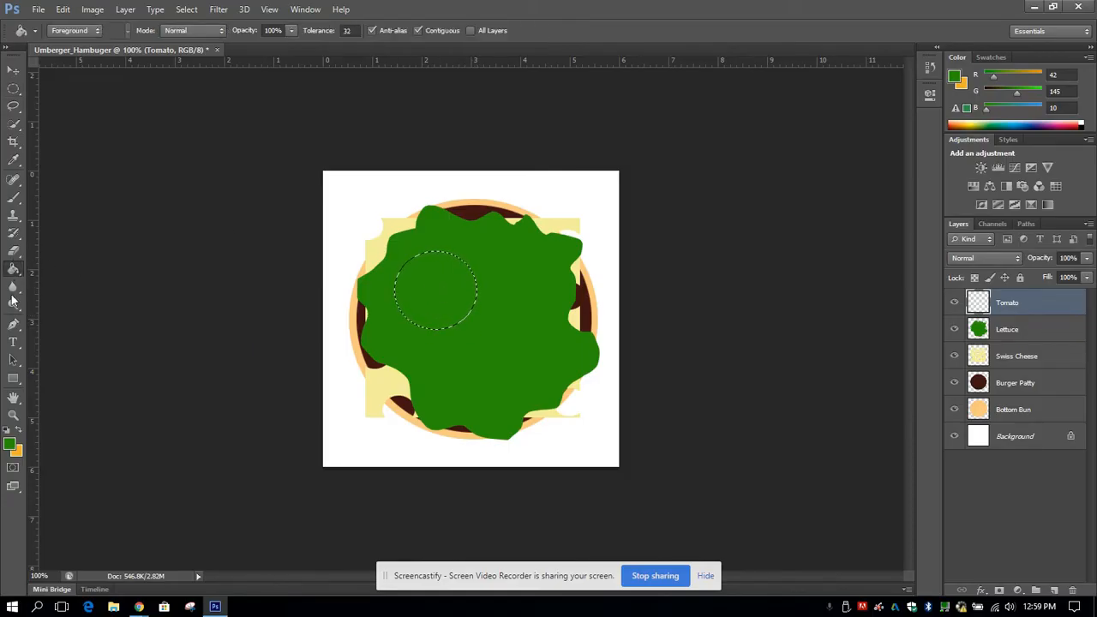
pyautogui.click(9, 443)
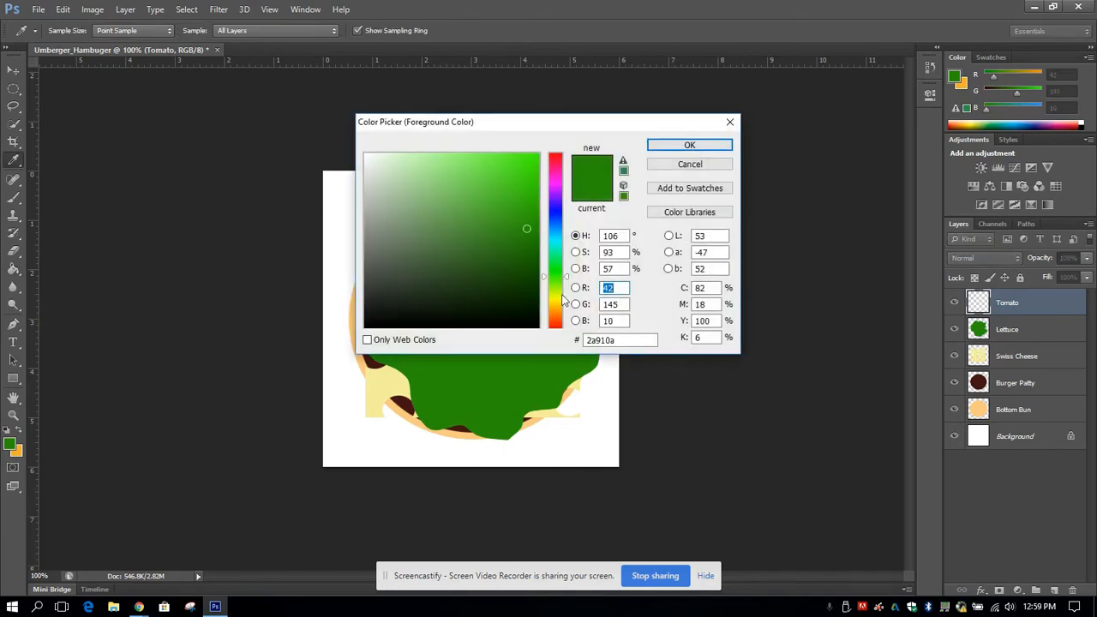
pyautogui.moveTo(553, 317); pyautogui.dragTo(554, 327)
pyautogui.click(520, 199)
pyautogui.click(681, 146)
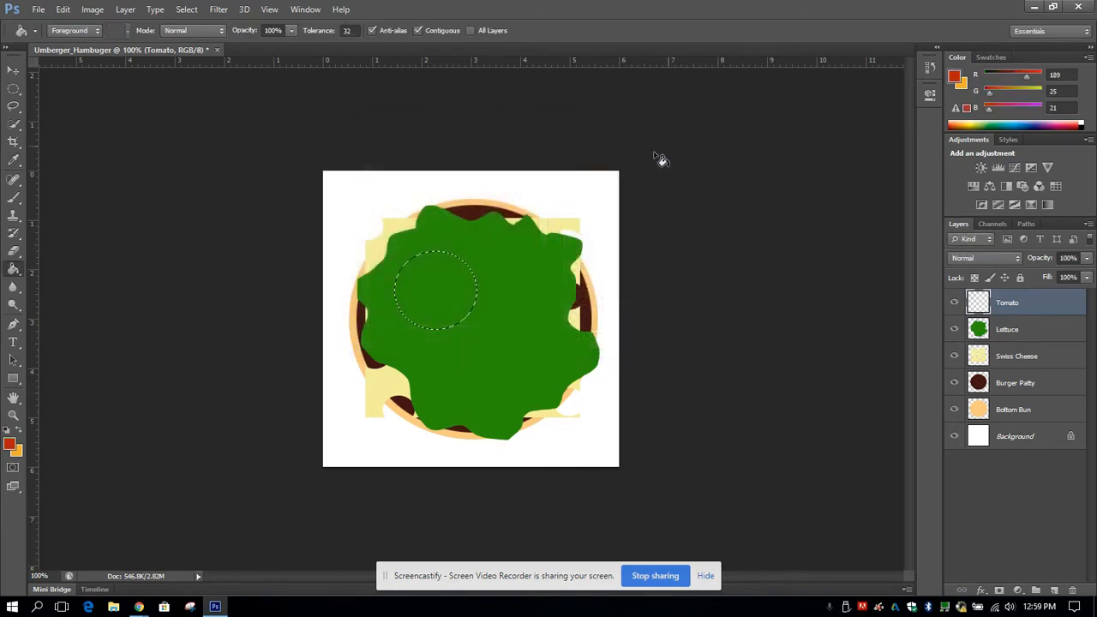
pyautogui.click(444, 295)
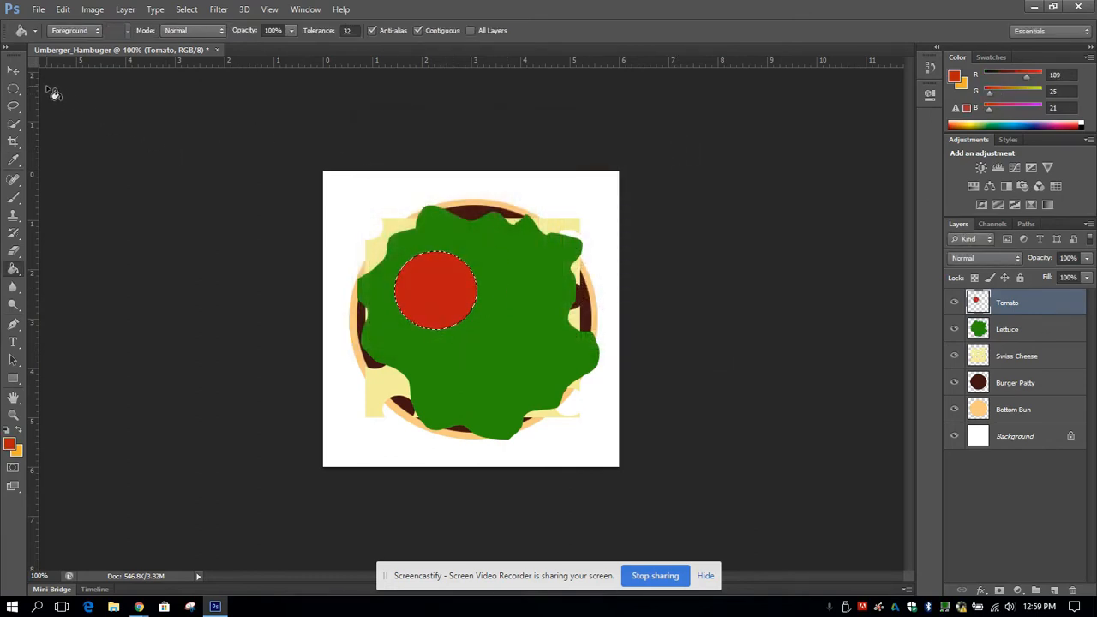
pyautogui.click(13, 88)
pyautogui.click(524, 275)
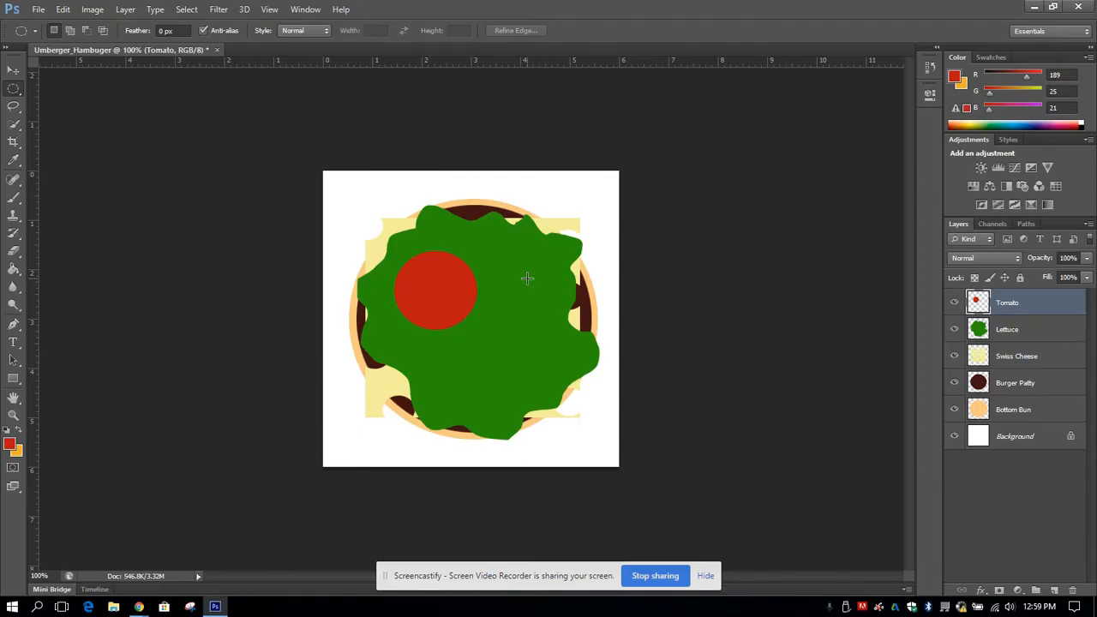
# Set up the soft Brush with a size of 34 px and an opacity of 20%.
pyautogui.click(13, 201)
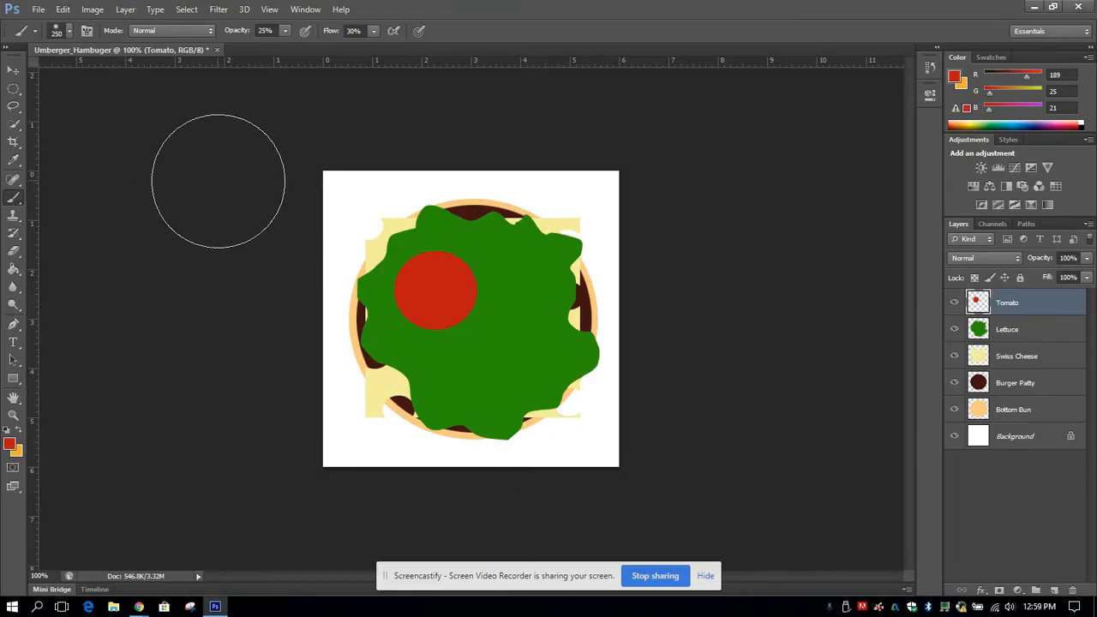
pyautogui.click(68, 31)
pyautogui.moveTo(89, 74); pyautogui.dragTo(45, 75)
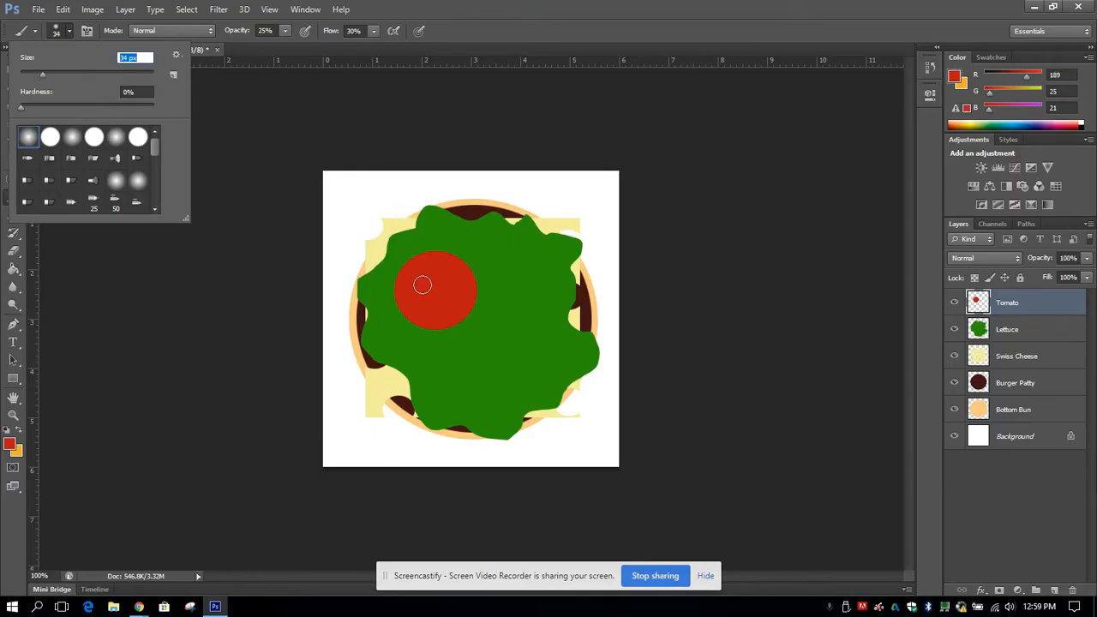
pyautogui.click(64, 31)
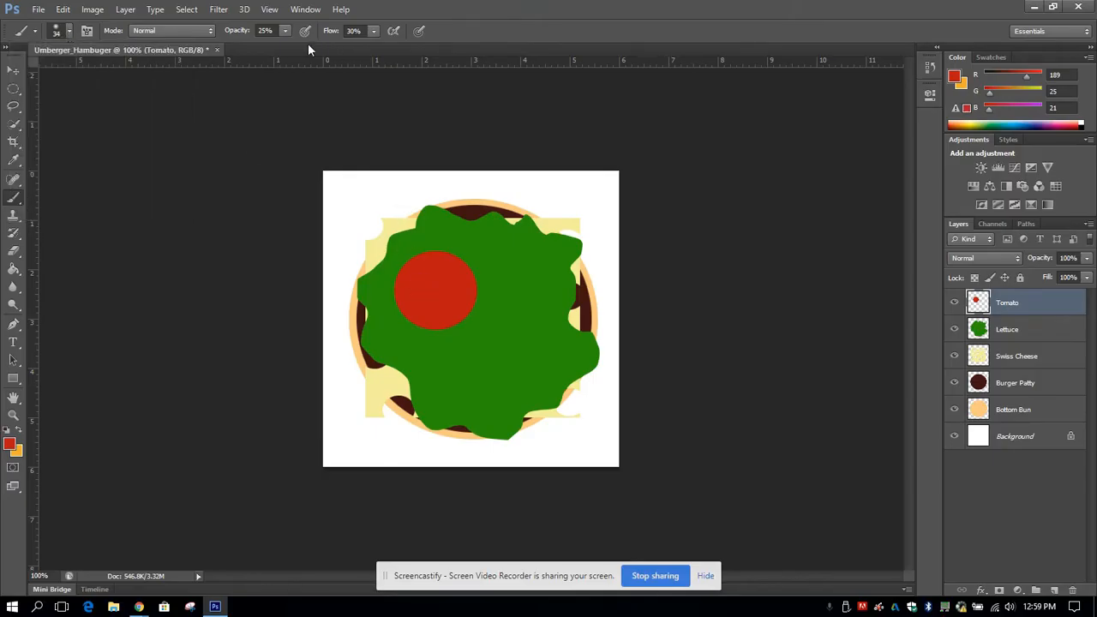
pyautogui.click(283, 33)
pyautogui.click(282, 32)
pyautogui.press('i')
pyautogui.click(10, 444)
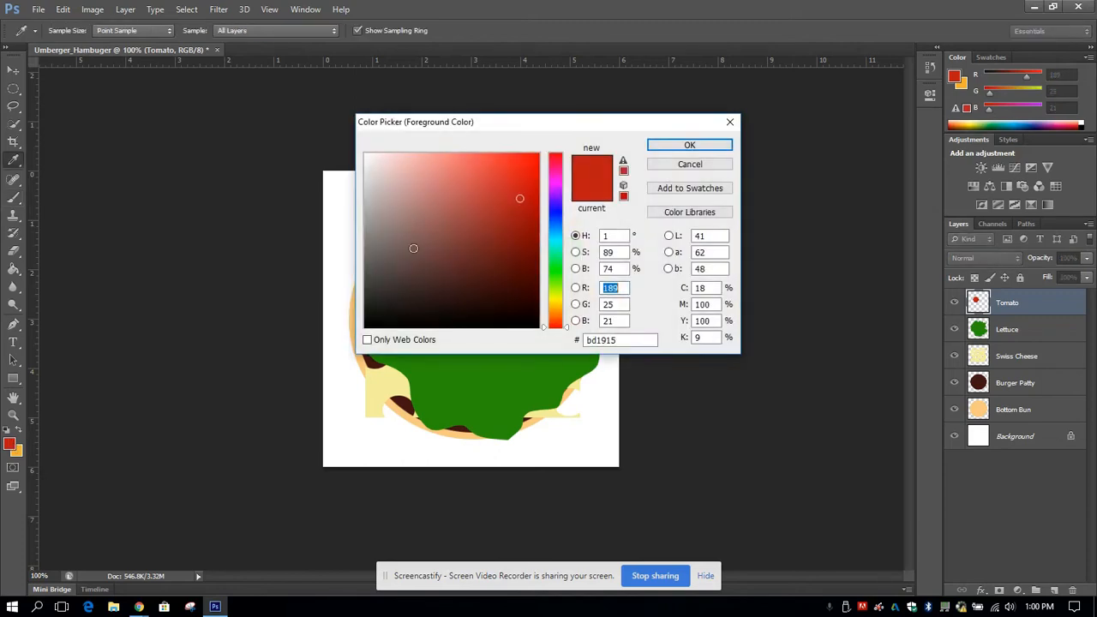
pyautogui.click(689, 164)
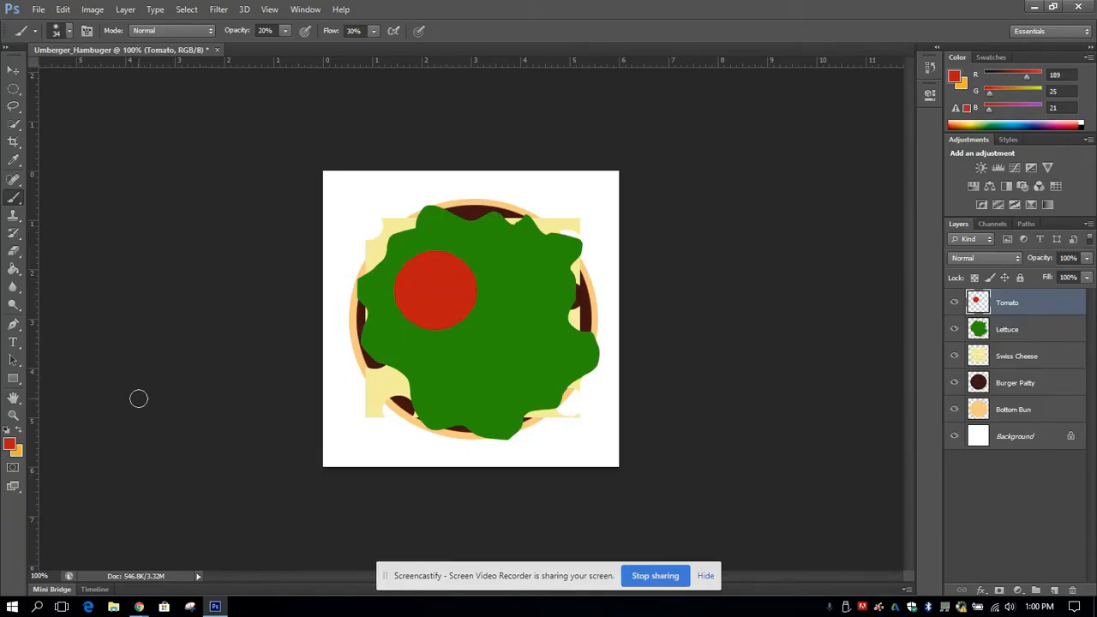
# Choose the light red #e45c59 as foreground colour and brush a faint highlight on the tomato's upper-right part.
pyautogui.click(11, 445)
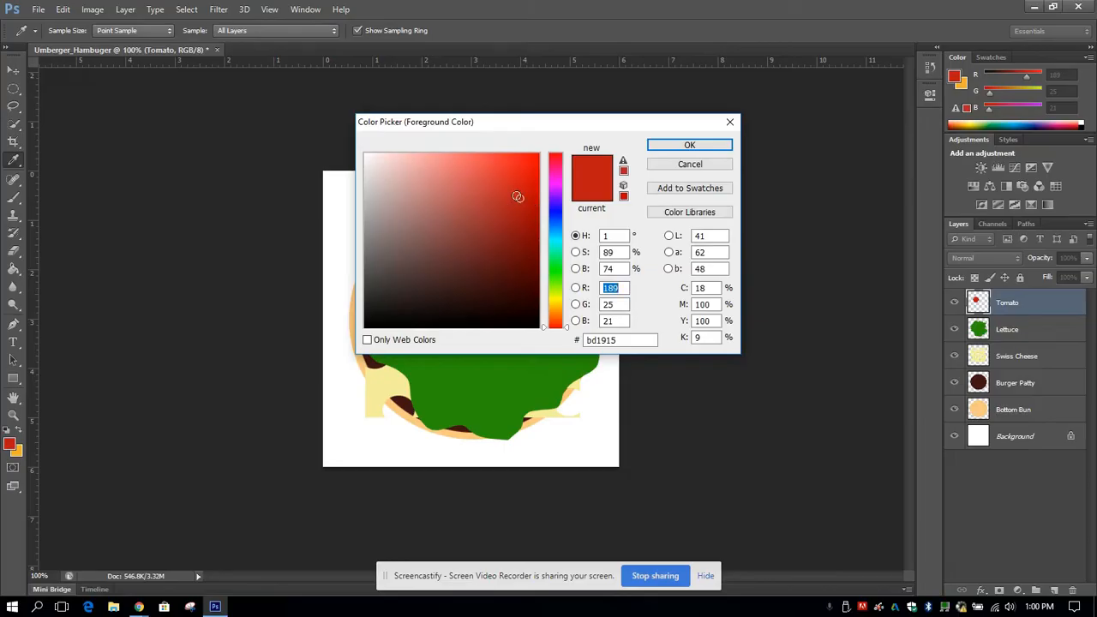
pyautogui.moveTo(518, 196)
pyautogui.mouseDown()
pyautogui.moveTo(481, 188)
pyautogui.moveTo(471, 172)
pyautogui.mouseUp()
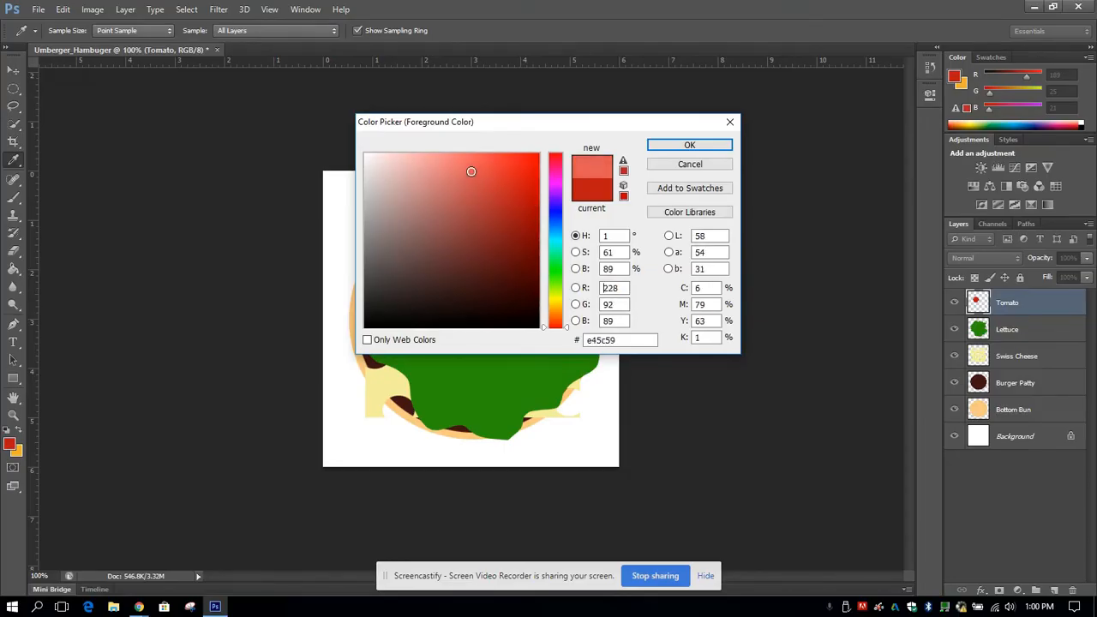
pyautogui.click(695, 145)
pyautogui.press('b')
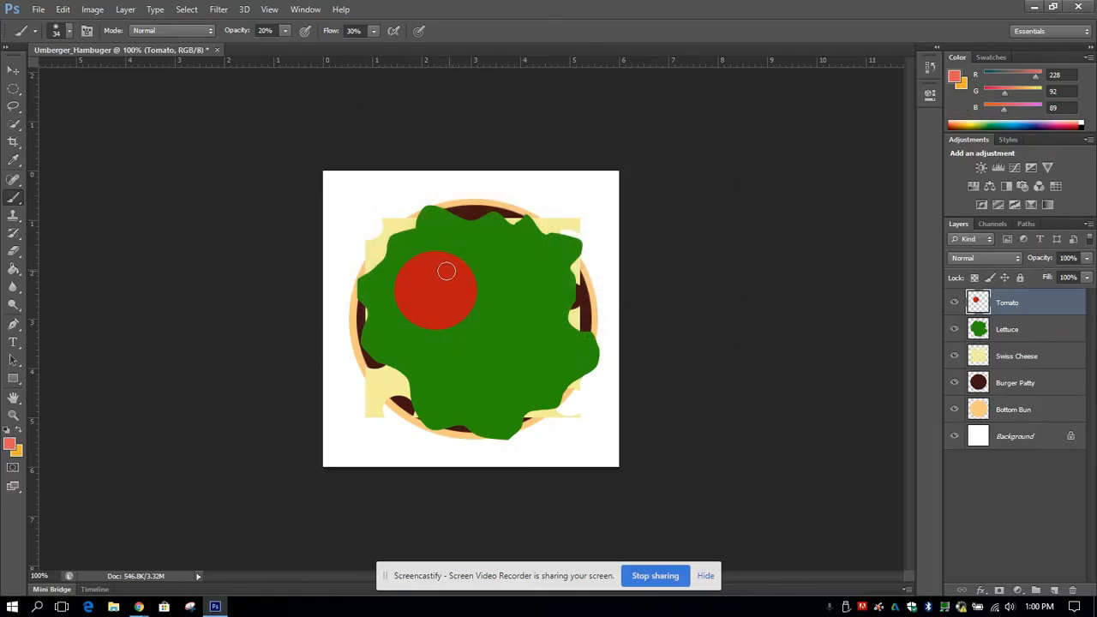
pyautogui.moveTo(449, 276); pyautogui.dragTo(442, 278)
# Change the foreground colour to pink #ea9a98, set the brush opacity to 50% and paint four soft seed patches on the tomato.
pyautogui.click(12, 444)
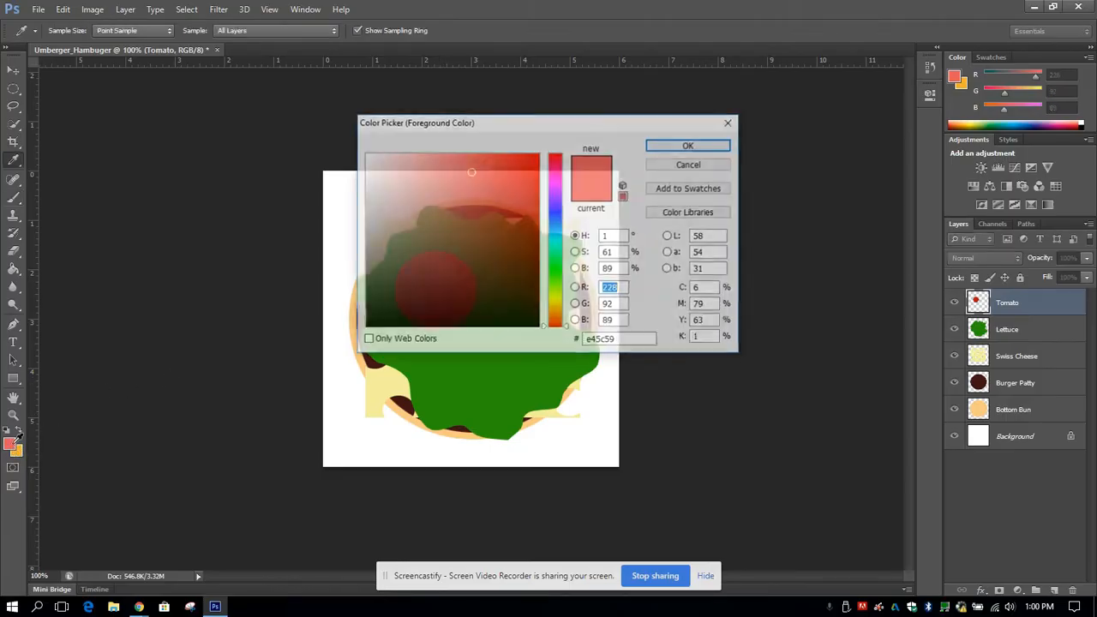
pyautogui.click(432, 169)
pyautogui.click(425, 166)
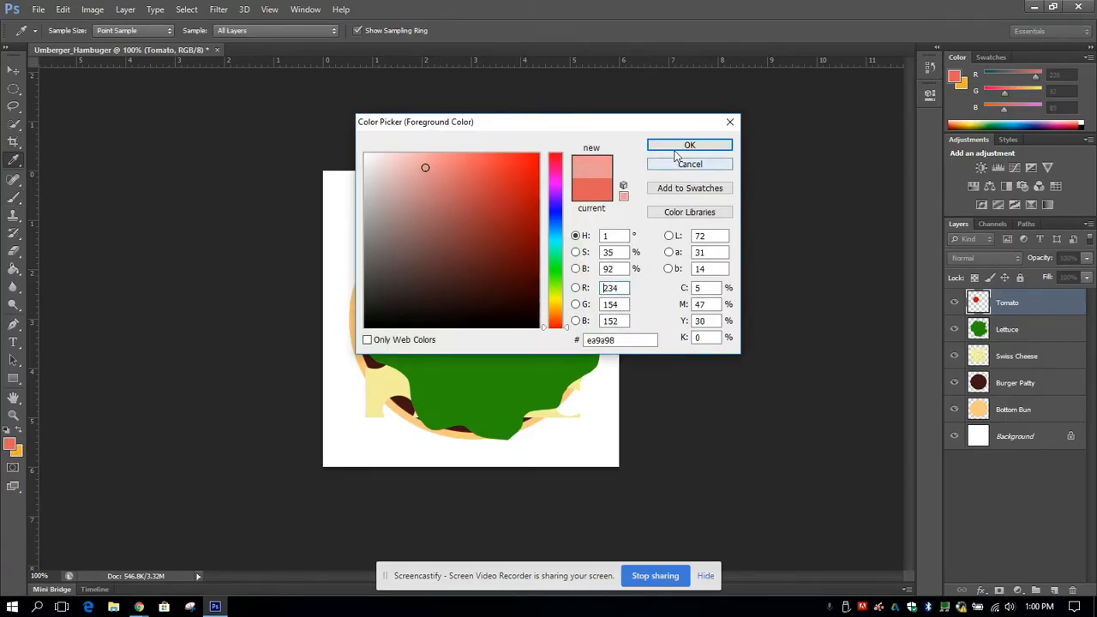
pyautogui.click(660, 149)
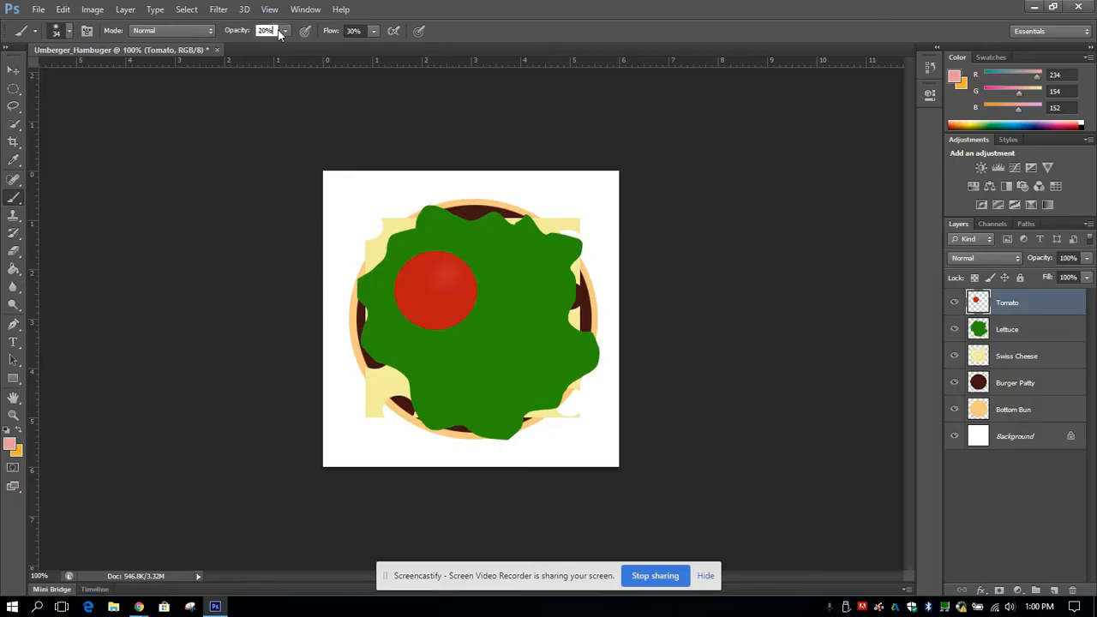
pyautogui.click(285, 34)
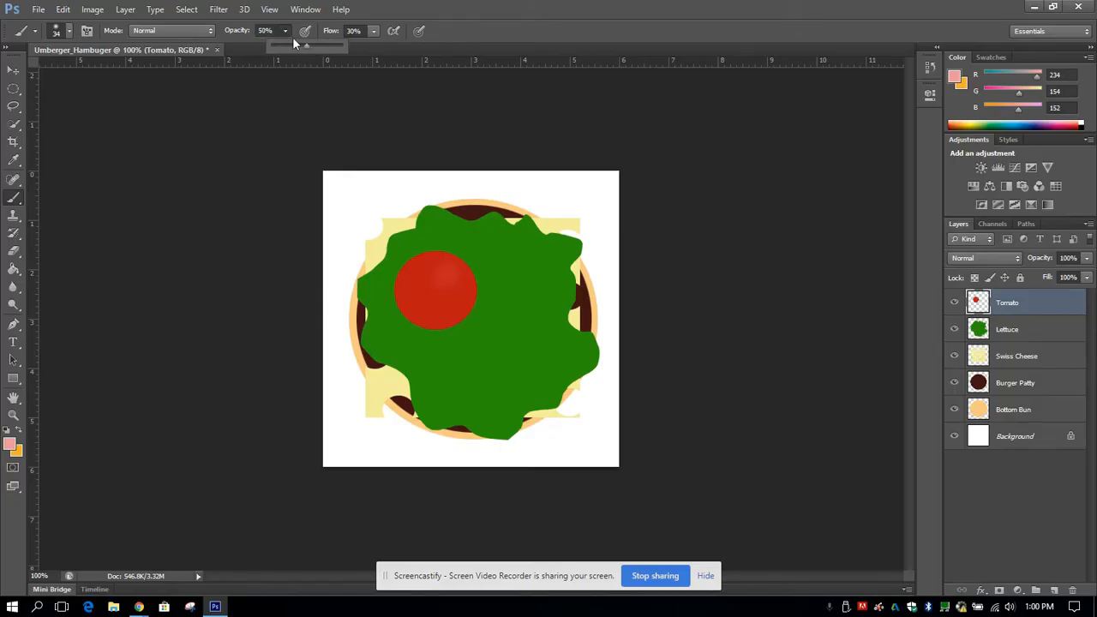
pyautogui.click(287, 32)
pyautogui.moveTo(455, 271)
pyautogui.mouseDown()
pyautogui.moveTo(421, 268)
pyautogui.moveTo(413, 276)
pyautogui.moveTo(424, 267)
pyautogui.moveTo(411, 283)
pyautogui.moveTo(423, 282)
pyautogui.moveTo(431, 303)
pyautogui.moveTo(417, 308)
pyautogui.moveTo(451, 303)
pyautogui.mouseUp()
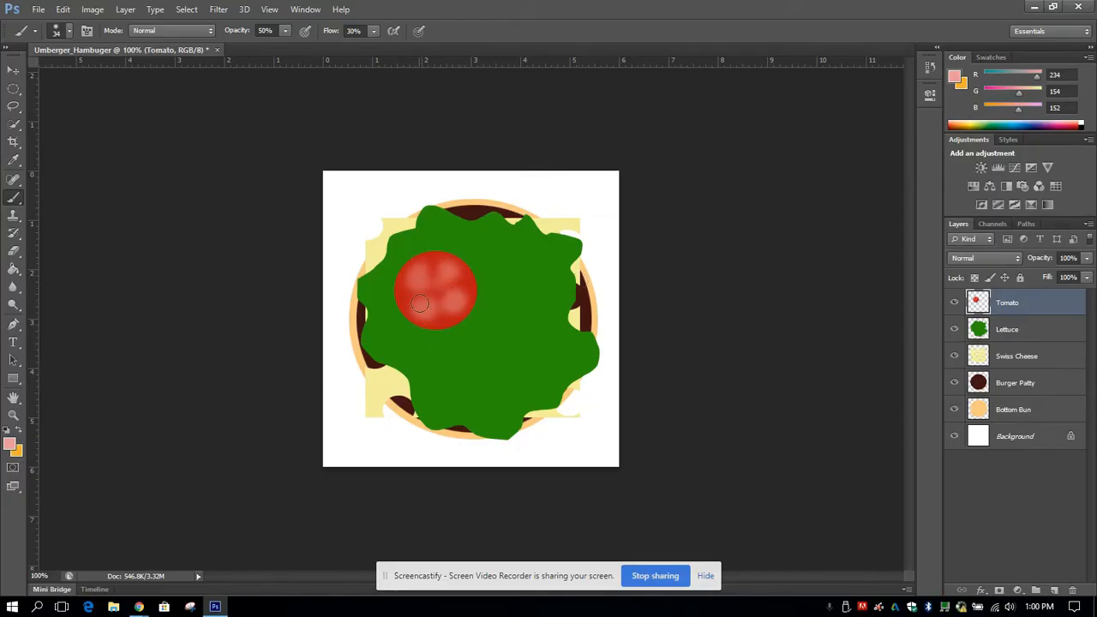
# Try the Blur tool on the upper edge of the tomato slice.
pyautogui.click(12, 288)
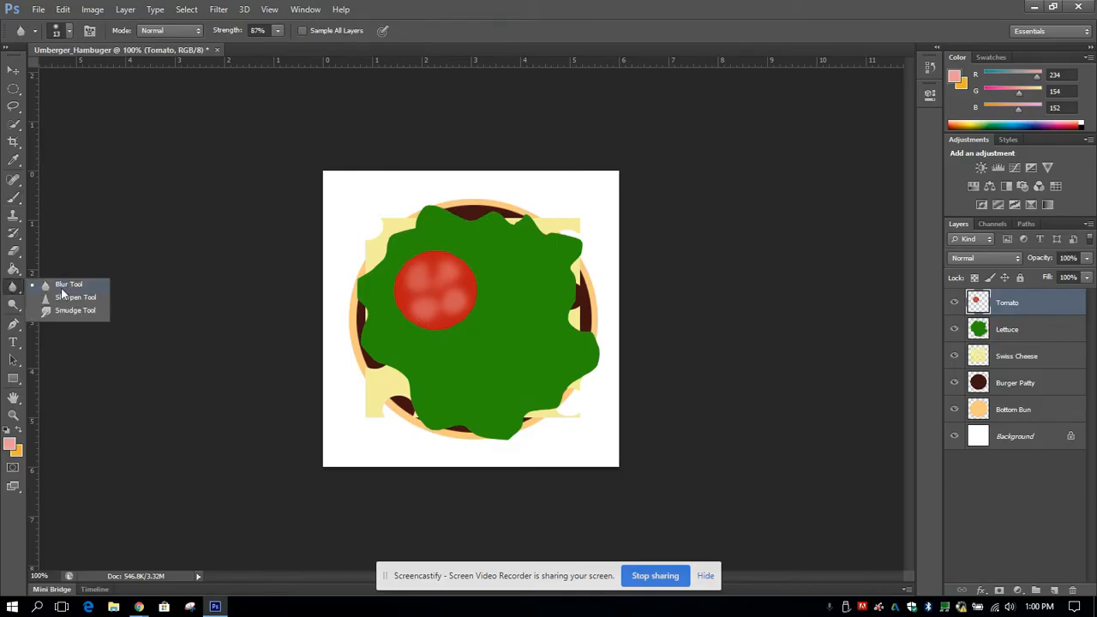
pyautogui.click(11, 290)
pyautogui.click(13, 415)
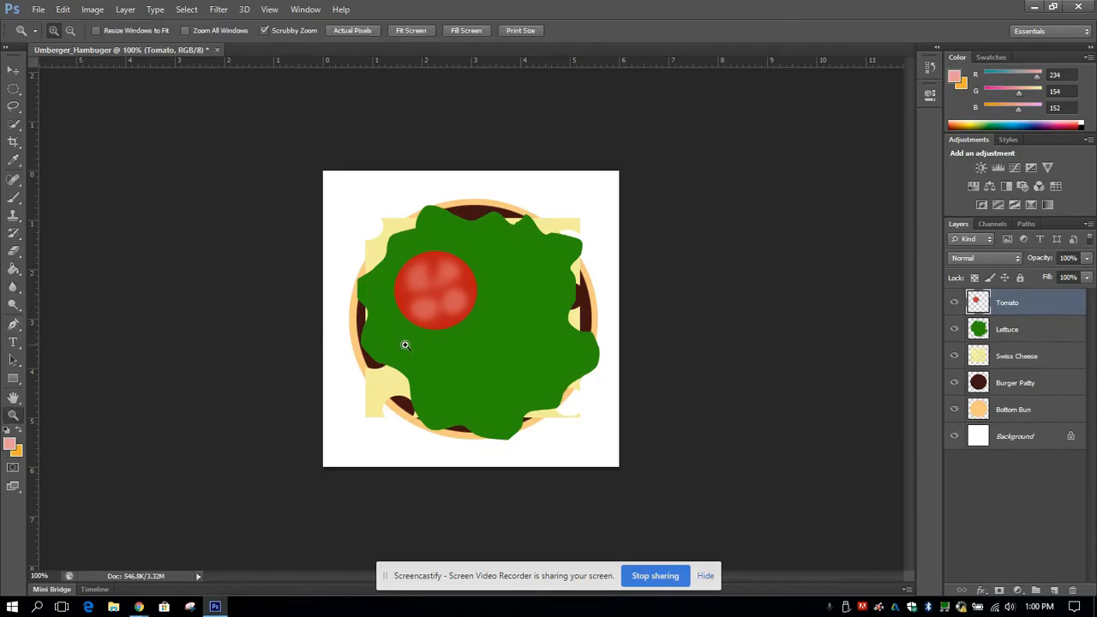
pyautogui.click(427, 339)
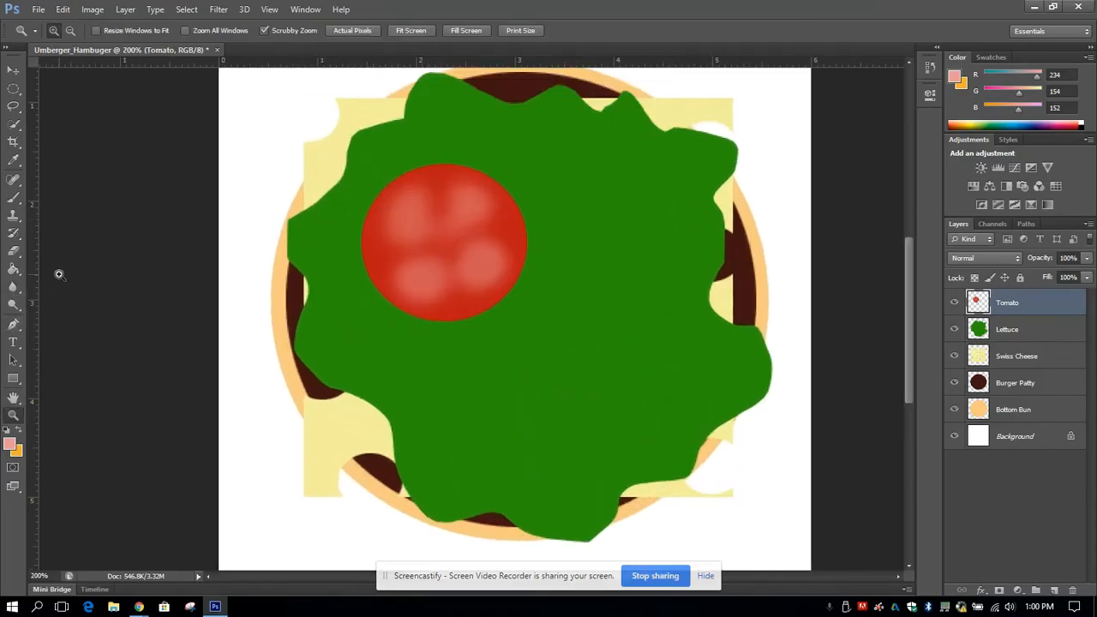
pyautogui.click(15, 290)
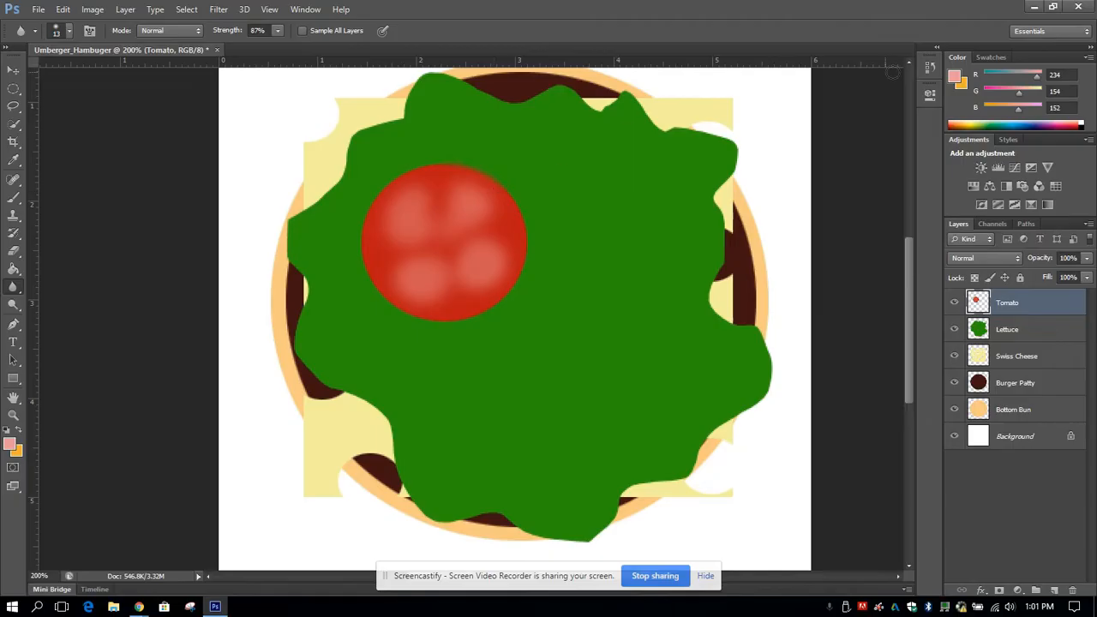
# Revert the blur by returning to the last brush stroke in the document history.
pyautogui.click(927, 70)
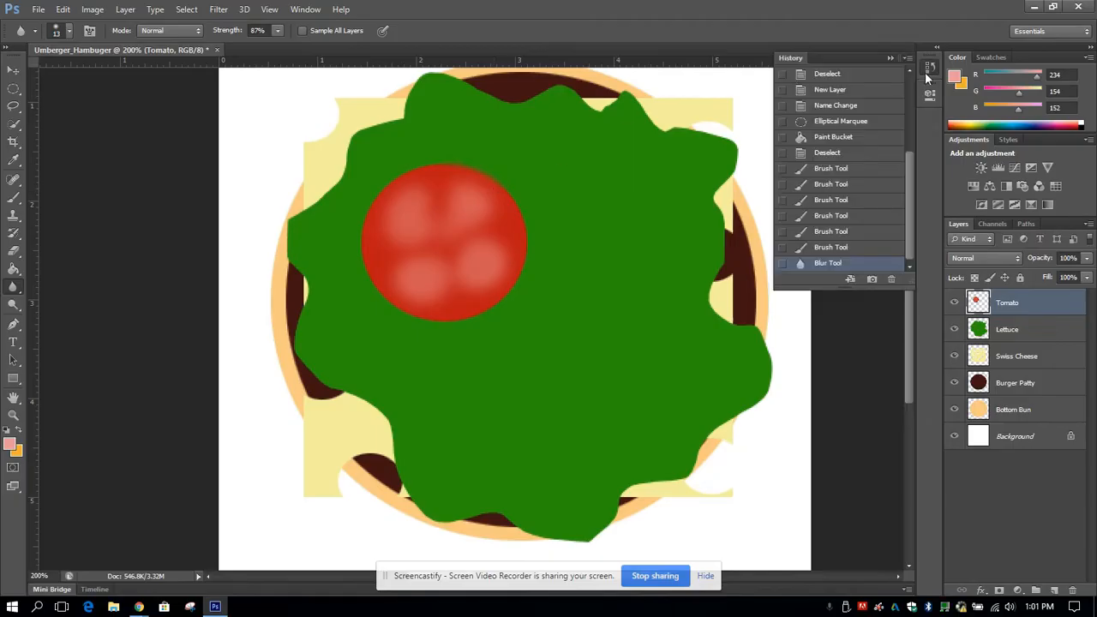
pyautogui.click(831, 248)
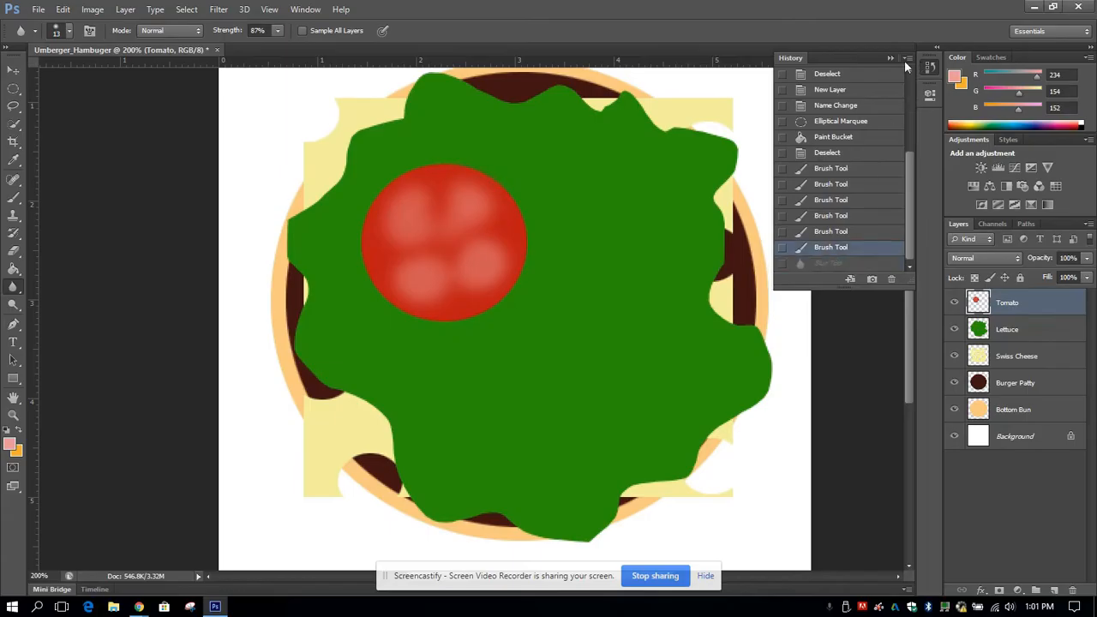
pyautogui.click(890, 58)
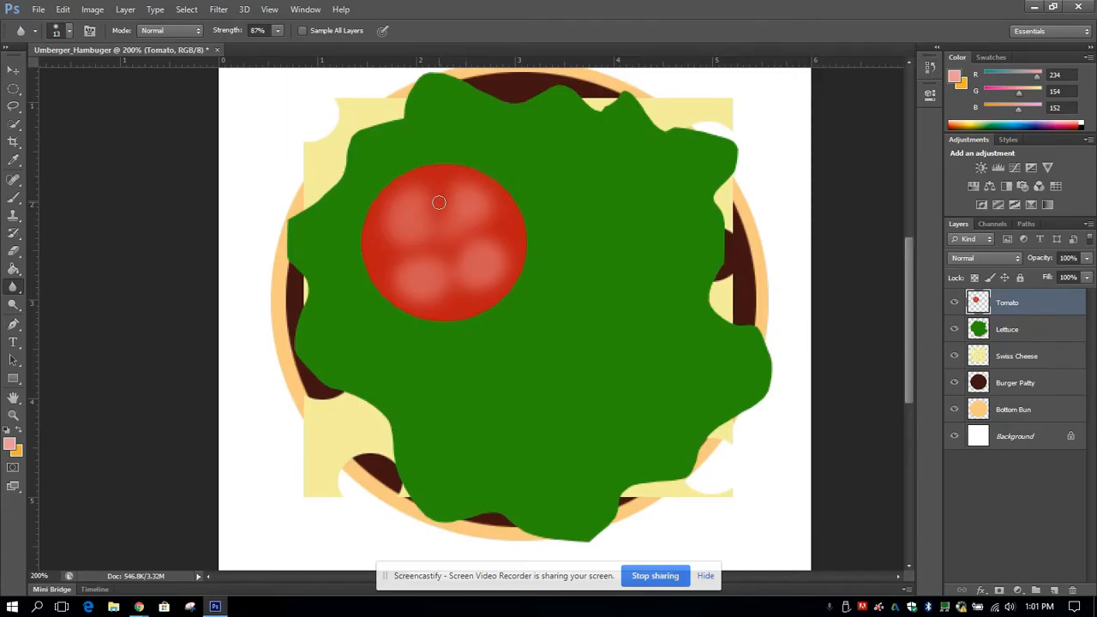
# Blur the tomato's seed patches with the Blur tool at 26 px size and 100% strength.
pyautogui.click(67, 32)
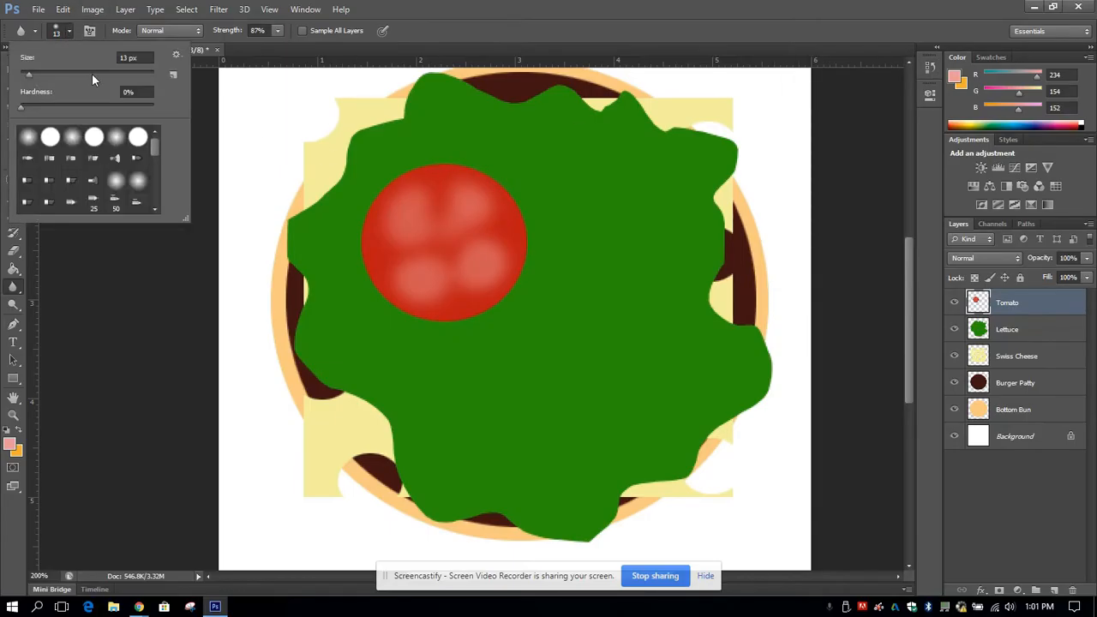
pyautogui.moveTo(29, 75); pyautogui.dragTo(37, 76)
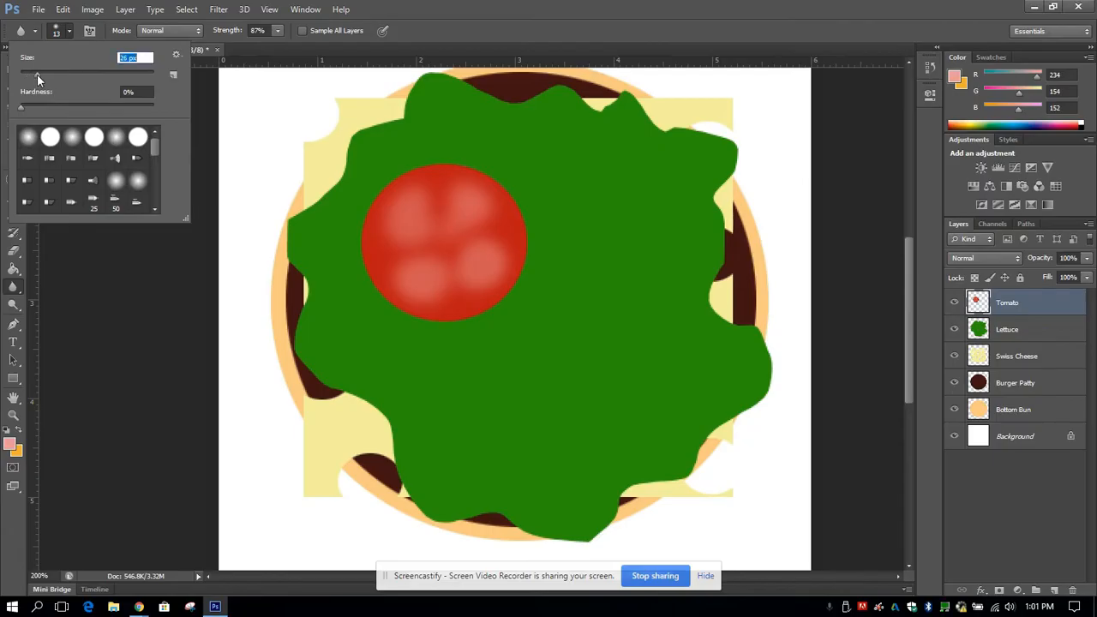
pyautogui.click(70, 36)
pyautogui.click(278, 31)
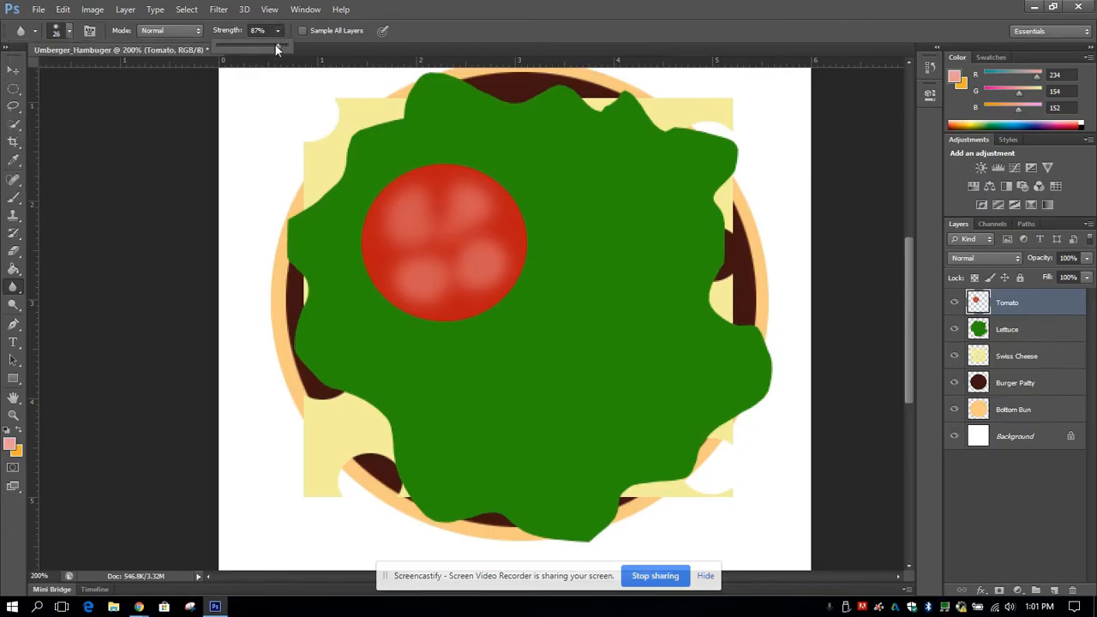
pyautogui.click(279, 33)
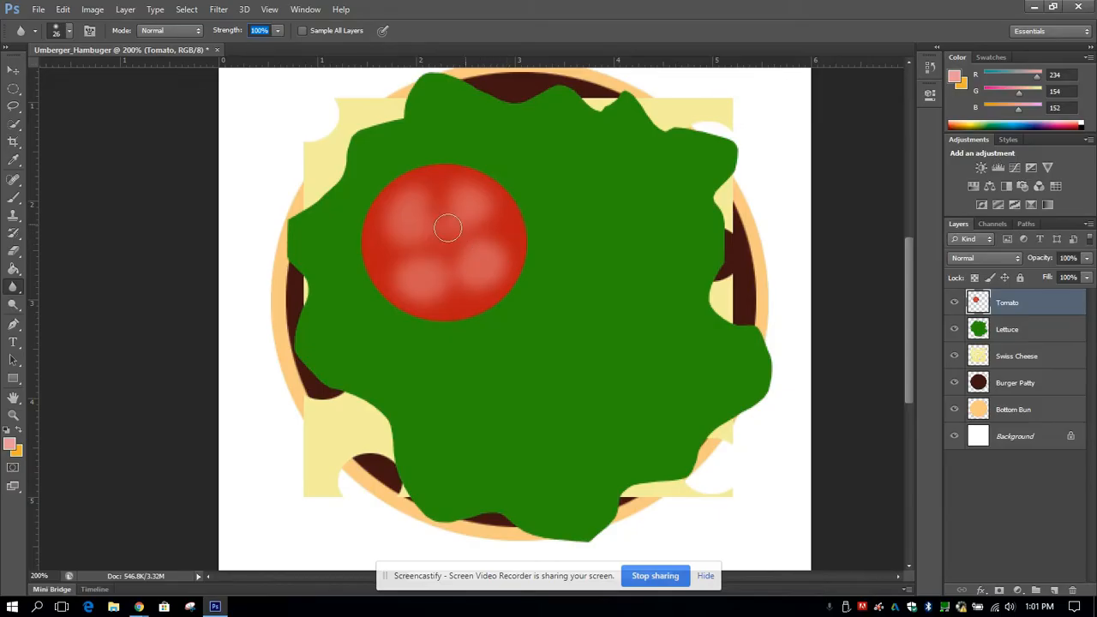
pyautogui.moveTo(435, 204)
pyautogui.mouseDown()
pyautogui.moveTo(459, 202)
pyautogui.moveTo(436, 200)
pyautogui.moveTo(443, 211)
pyautogui.moveTo(447, 197)
pyautogui.moveTo(483, 215)
pyautogui.moveTo(488, 232)
pyautogui.moveTo(500, 225)
pyautogui.moveTo(453, 265)
pyautogui.moveTo(465, 277)
pyautogui.moveTo(441, 288)
pyautogui.mouseUp()
# Compare the tomato before and after blurring by stepping to the last brush stroke and back to the latest blur in the document history.
pyautogui.click(929, 71)
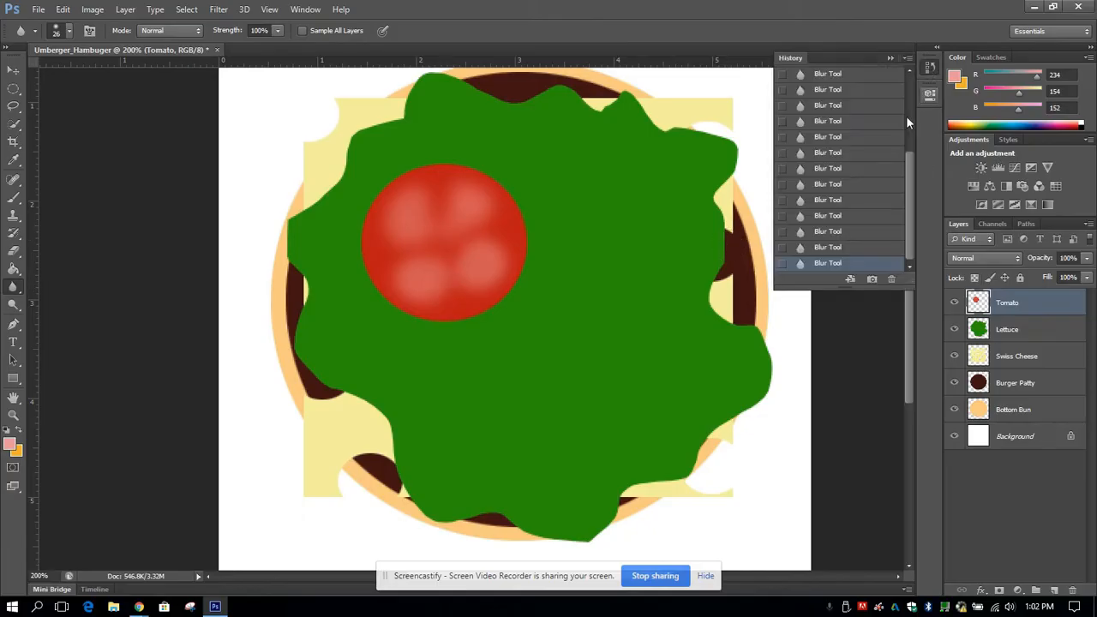
pyautogui.moveTo(913, 223); pyautogui.dragTo(904, 150)
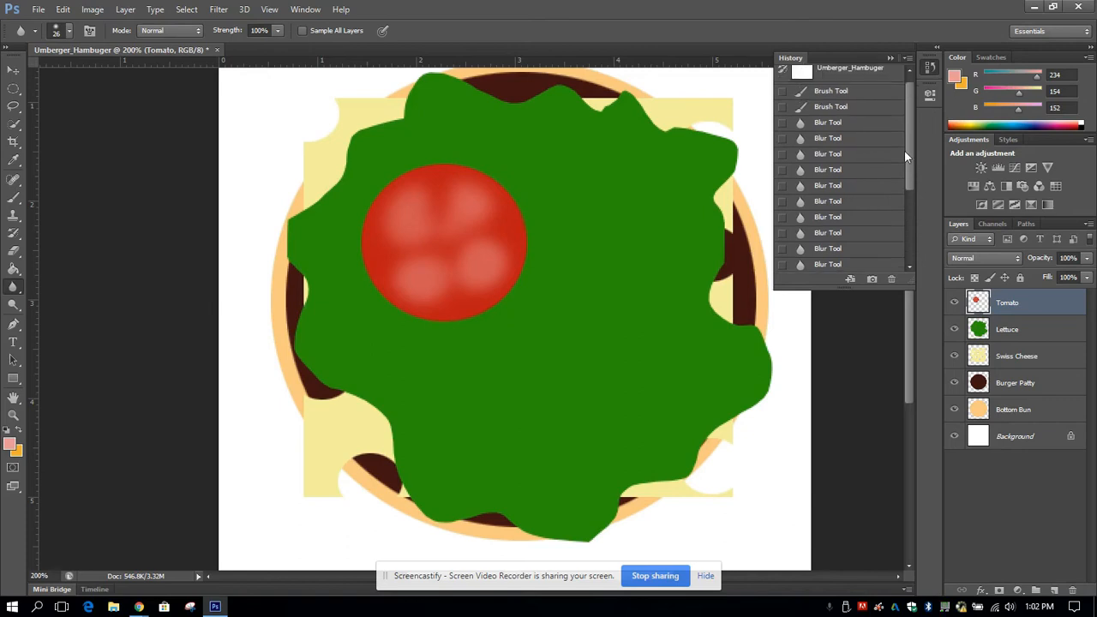
pyautogui.click(838, 109)
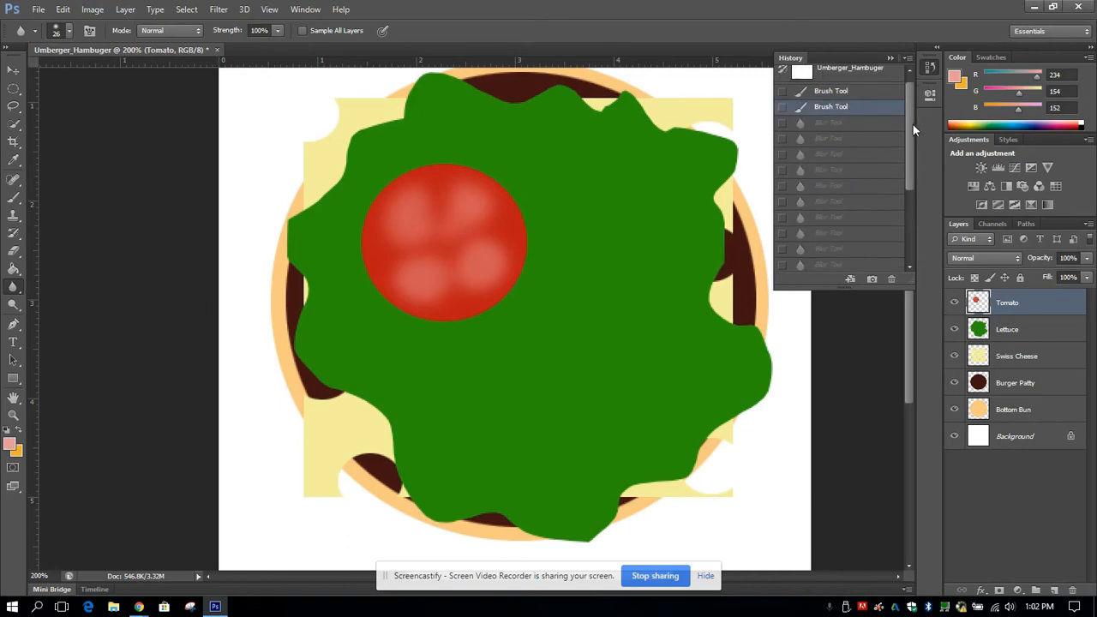
pyautogui.moveTo(913, 129); pyautogui.dragTo(910, 202)
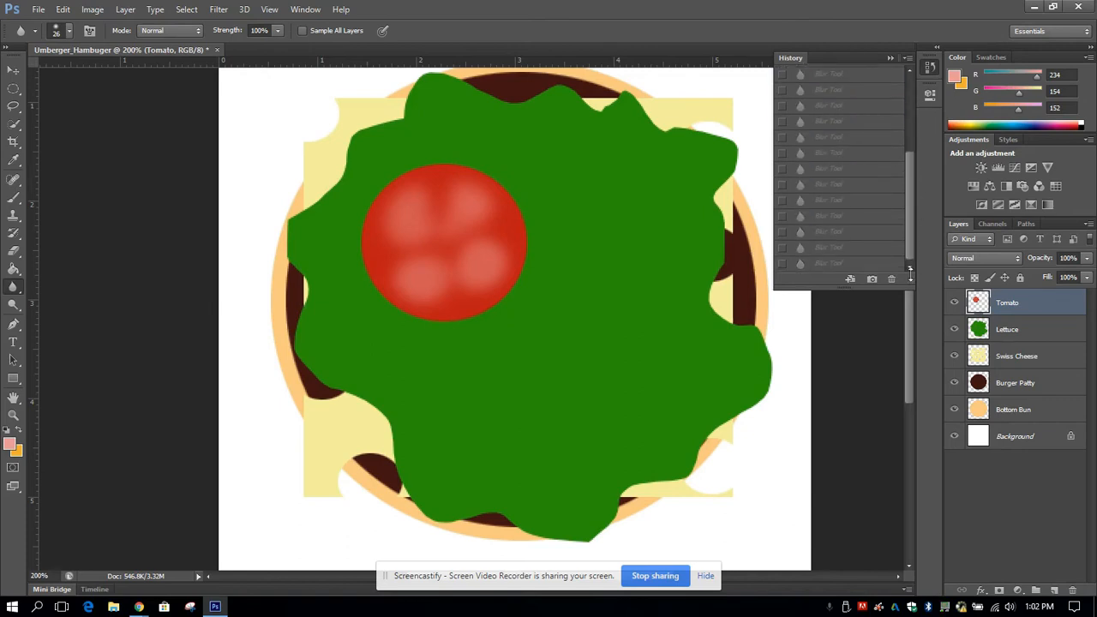
pyautogui.click(831, 264)
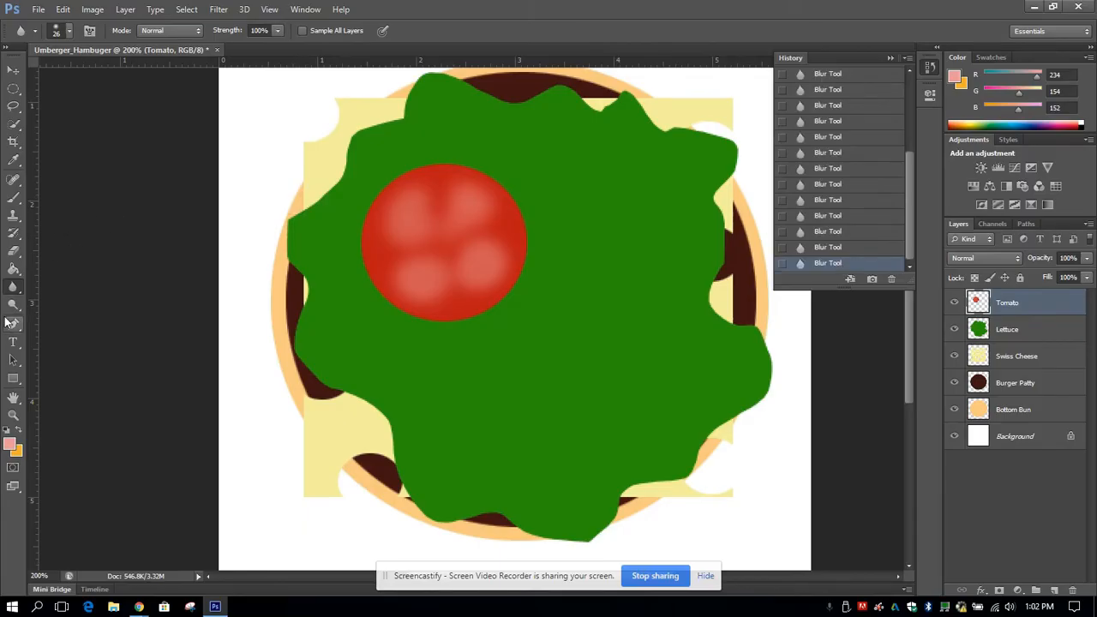
# Smudge the tomato's four seed patches outward with the Smudge tool at 41 px, keeping thin red dividers between them.
pyautogui.click(14, 290)
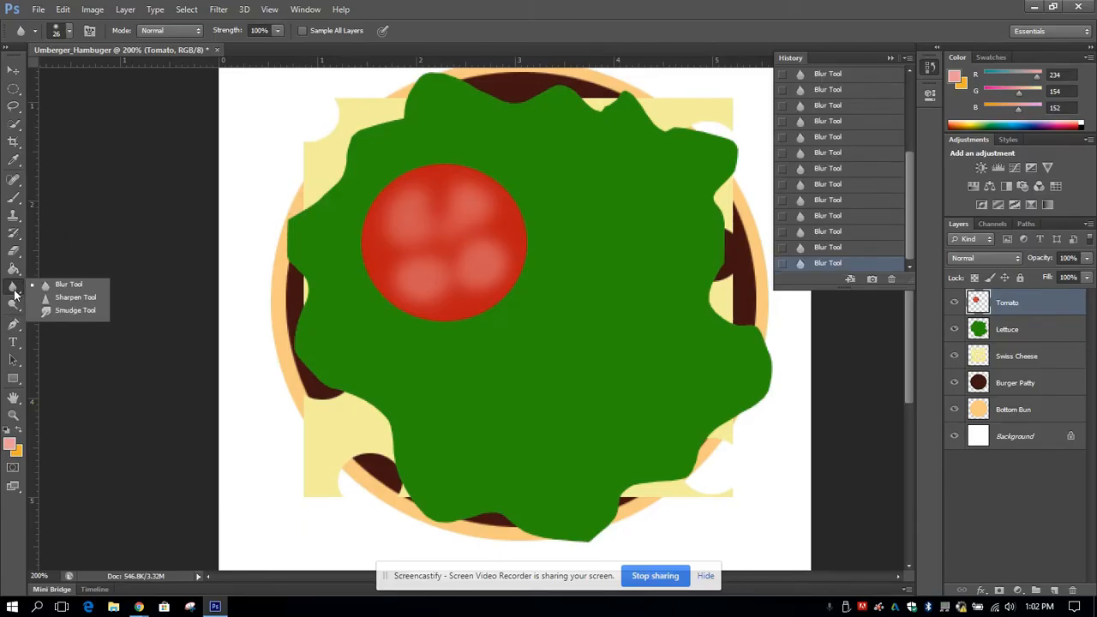
pyautogui.click(75, 311)
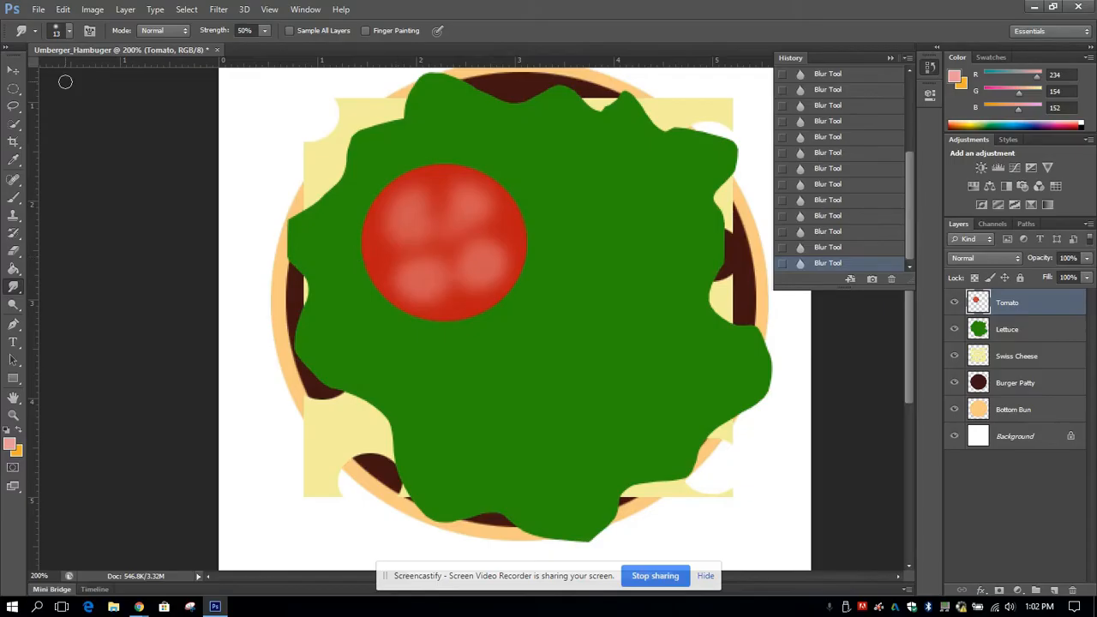
pyautogui.click(69, 36)
pyautogui.moveTo(28, 75); pyautogui.dragTo(47, 76)
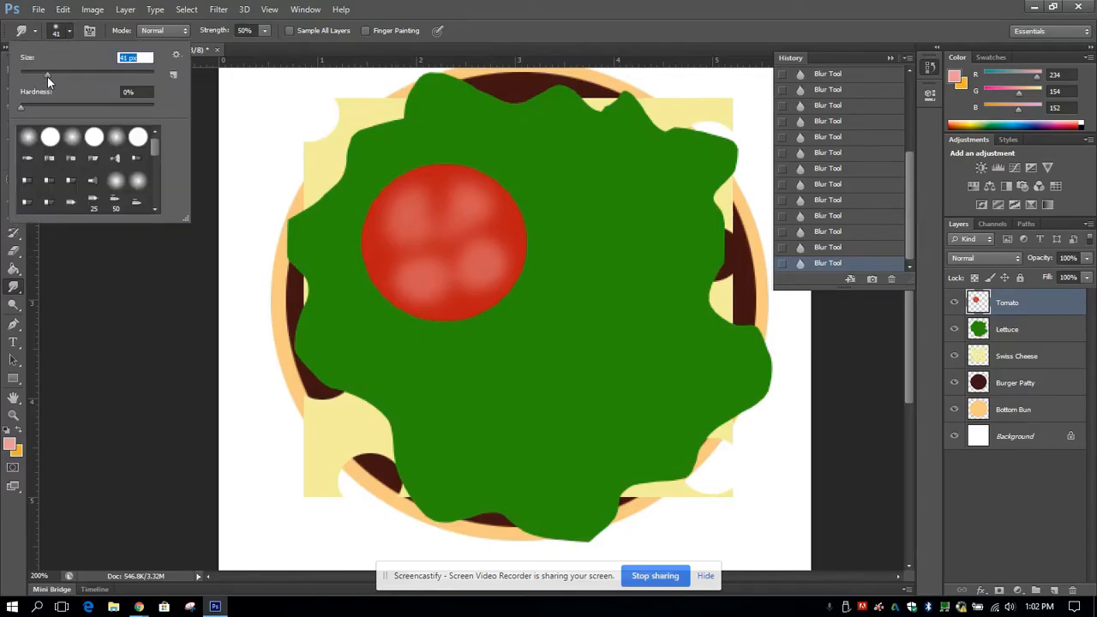
pyautogui.click(69, 30)
pyautogui.moveTo(414, 227)
pyautogui.mouseDown()
pyautogui.moveTo(389, 244)
pyautogui.moveTo(422, 233)
pyautogui.moveTo(423, 212)
pyautogui.moveTo(438, 225)
pyautogui.moveTo(457, 206)
pyautogui.moveTo(441, 228)
pyautogui.moveTo(458, 201)
pyautogui.moveTo(442, 193)
pyautogui.moveTo(486, 213)
pyautogui.moveTo(470, 225)
pyautogui.moveTo(470, 257)
pyautogui.moveTo(485, 250)
pyautogui.moveTo(451, 252)
pyautogui.moveTo(495, 254)
pyautogui.mouseUp()
pyautogui.moveTo(489, 241)
pyautogui.mouseDown()
pyautogui.moveTo(462, 294)
pyautogui.moveTo(387, 271)
pyautogui.moveTo(443, 311)
pyautogui.moveTo(432, 265)
pyautogui.mouseUp()
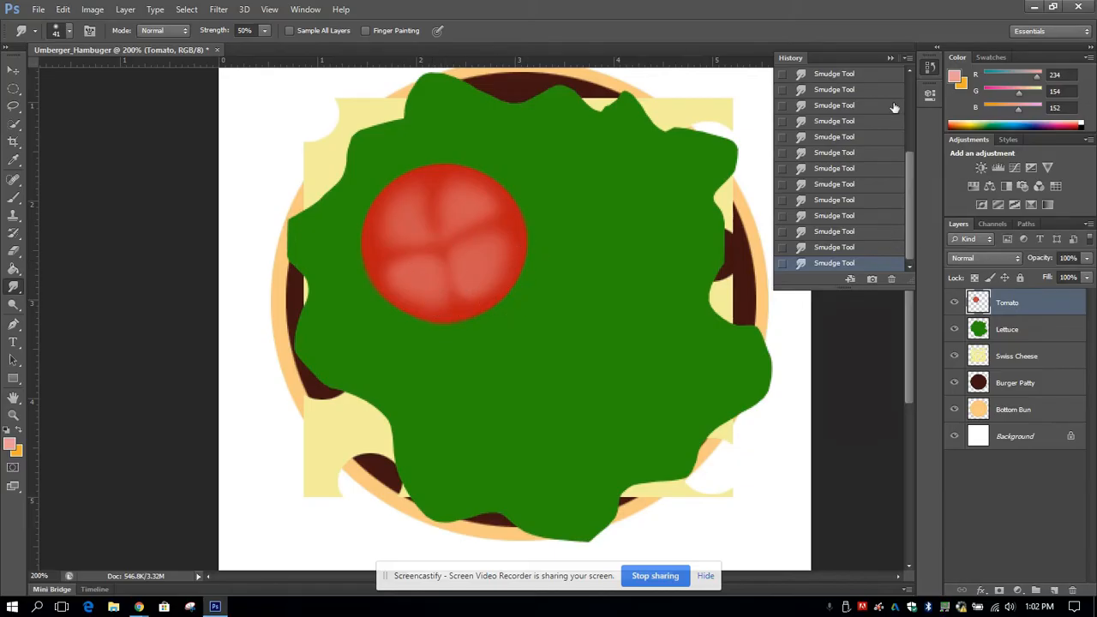
pyautogui.click(889, 58)
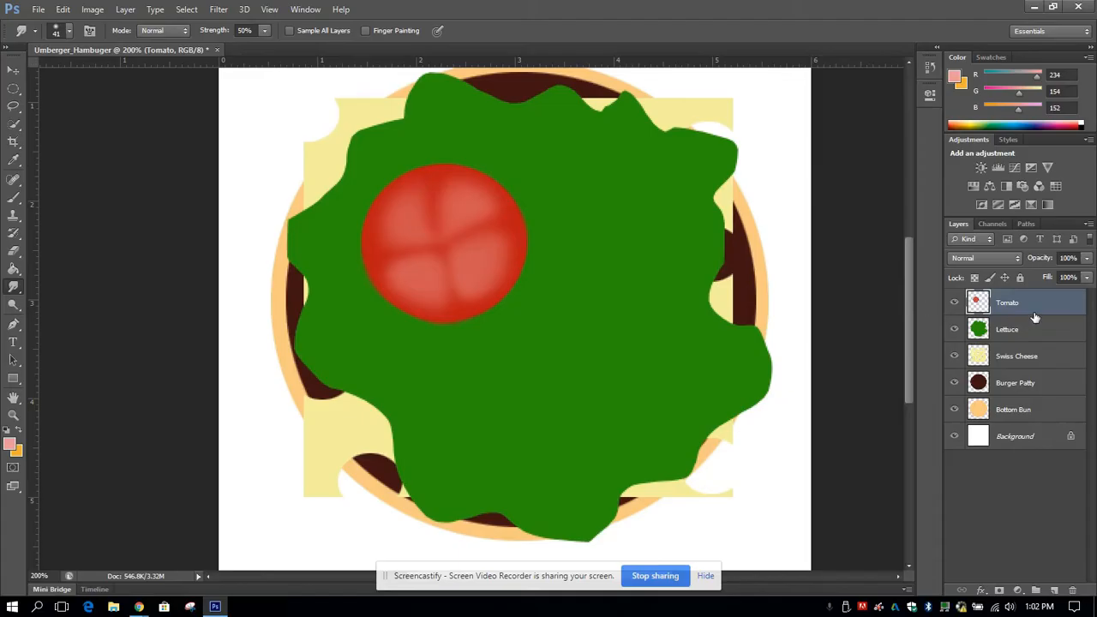
# Duplicate the tomato slice twice, placing one copy on the lower middle of the lettuce and the other on its upper right.
pyautogui.moveTo(1034, 311); pyautogui.dragTo(1054, 588)
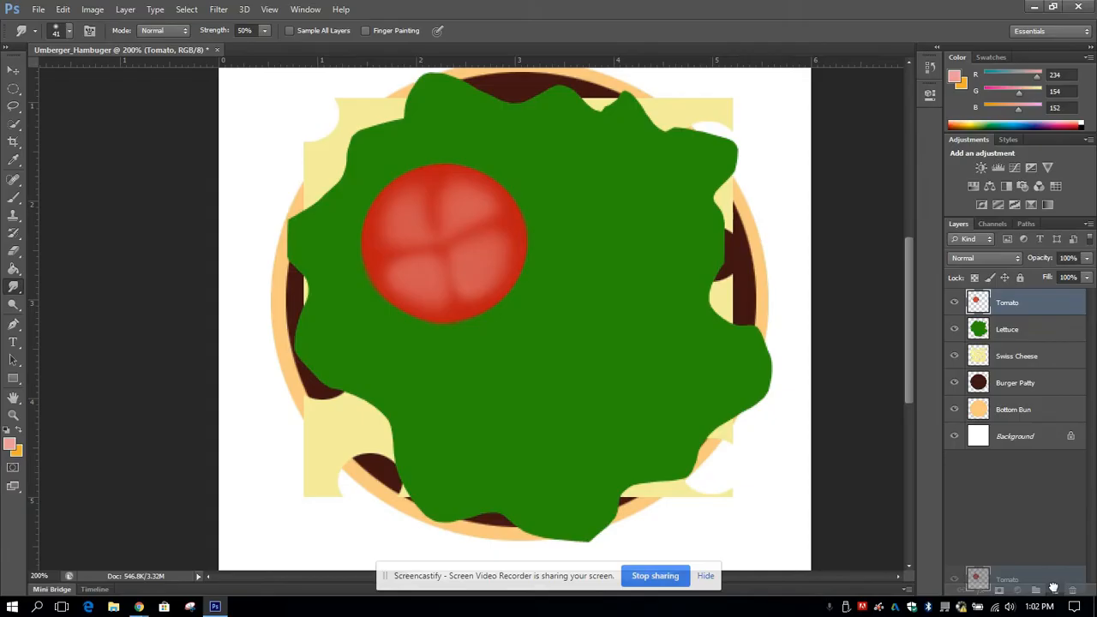
pyautogui.moveTo(1053, 588); pyautogui.dragTo(1055, 590)
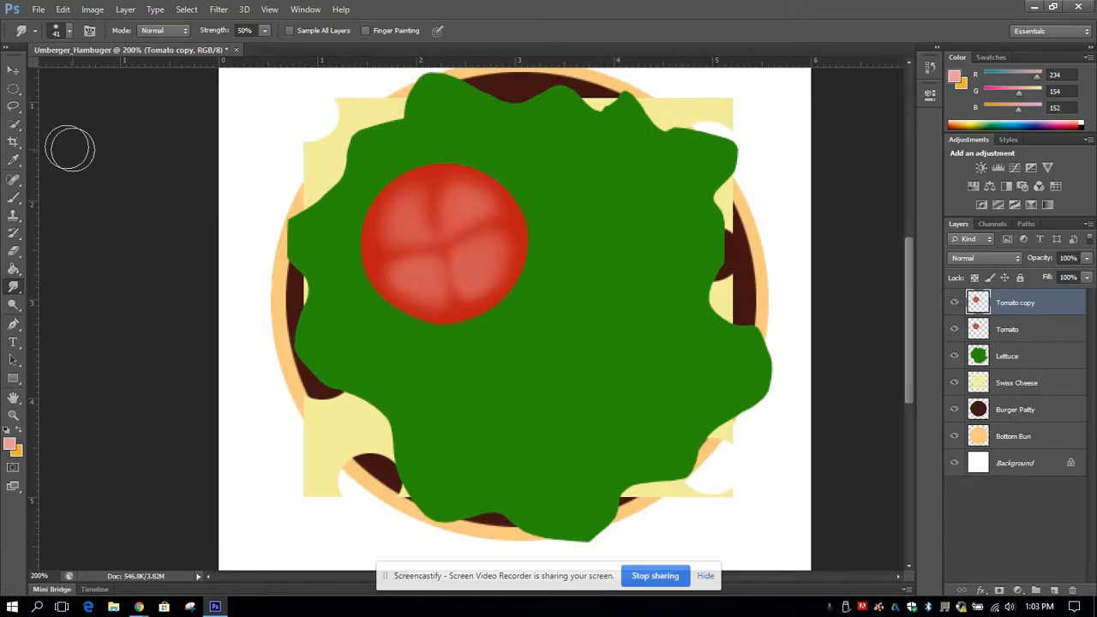
pyautogui.click(12, 70)
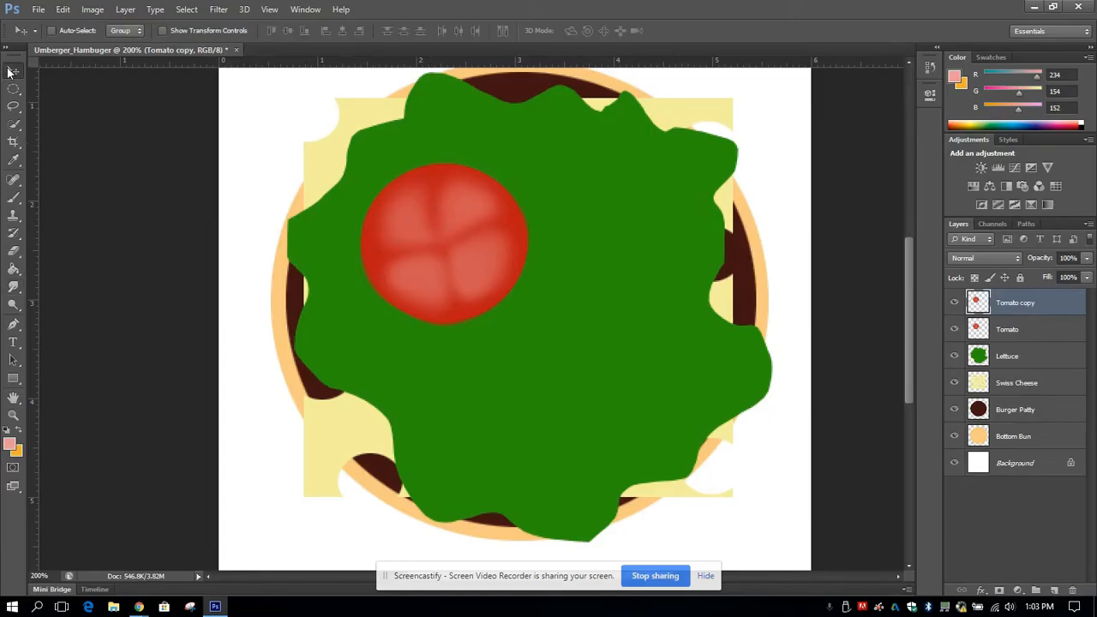
pyautogui.moveTo(440, 268); pyautogui.dragTo(544, 448)
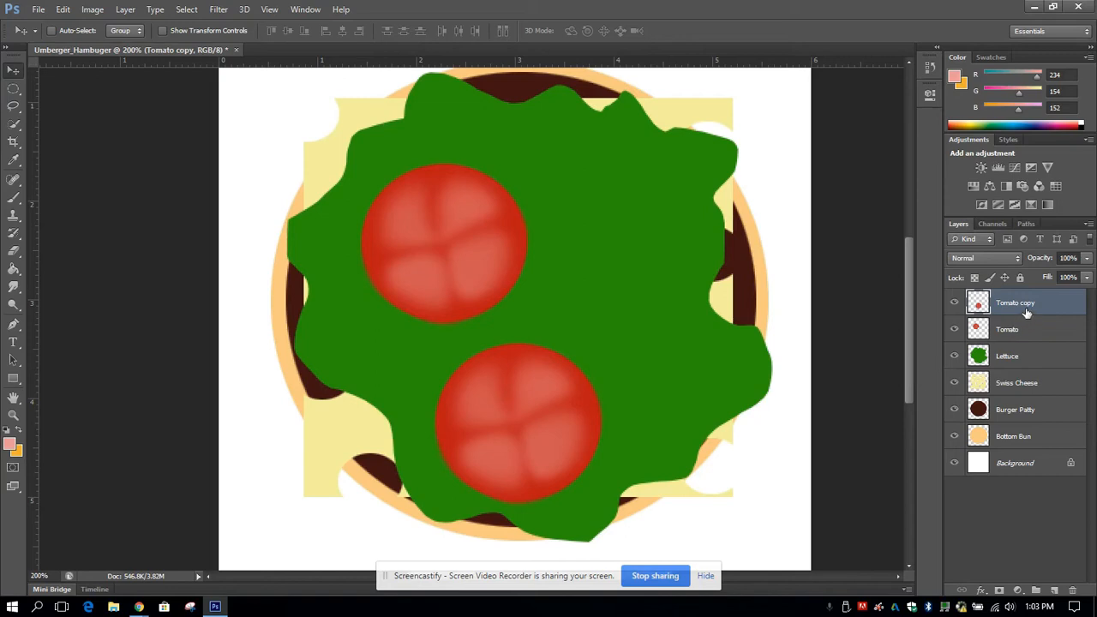
pyautogui.moveTo(1026, 312); pyautogui.dragTo(1055, 592)
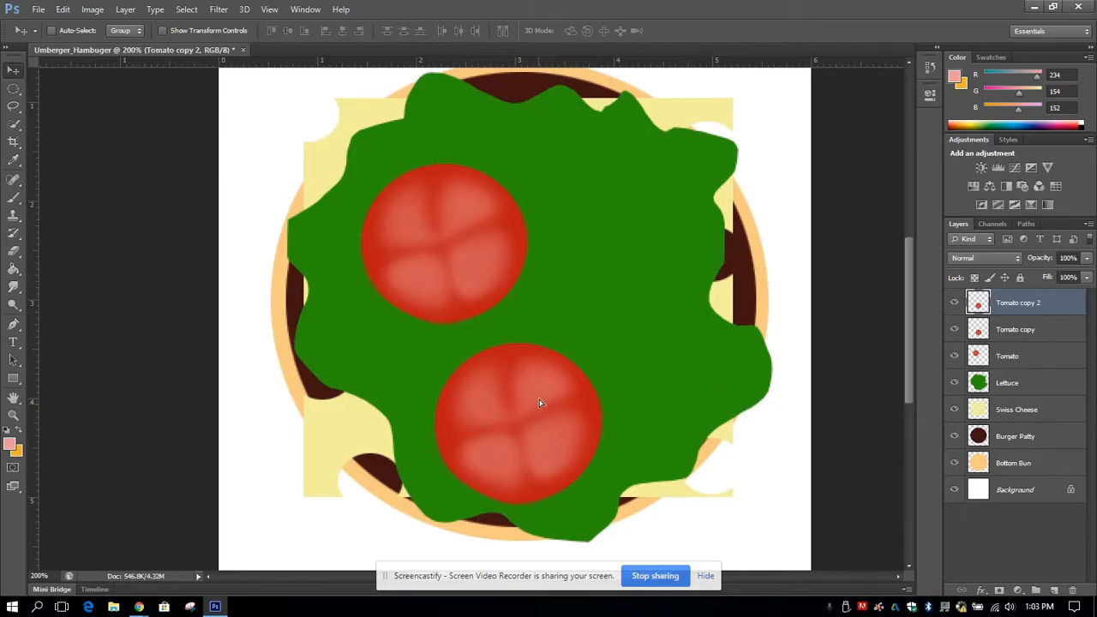
pyautogui.moveTo(540, 403); pyautogui.dragTo(652, 241)
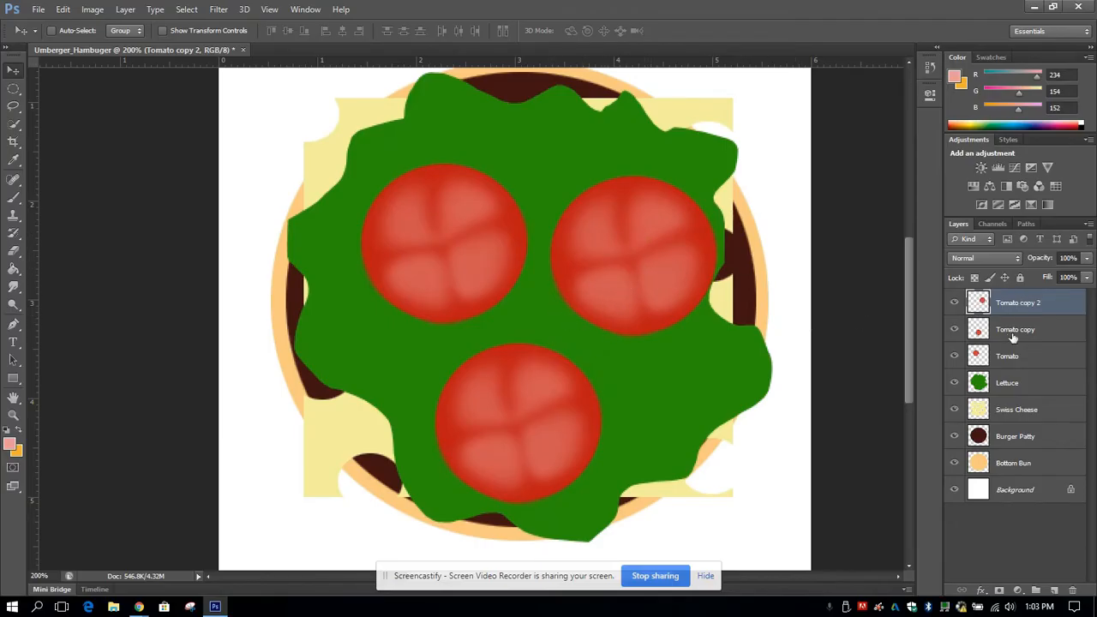
# Nudge the three tomato slices slightly left together and create a layer group named Tomato.
pyautogui.click(1009, 360)
pyautogui.moveTo(600, 291)
pyautogui.mouseDown()
pyautogui.moveTo(764, 212)
pyautogui.moveTo(521, 235)
pyautogui.moveTo(751, 297)
pyautogui.moveTo(575, 270)
pyautogui.moveTo(570, 287)
pyautogui.moveTo(592, 241)
pyautogui.moveTo(645, 268)
pyautogui.moveTo(594, 294)
pyautogui.mouseUp()
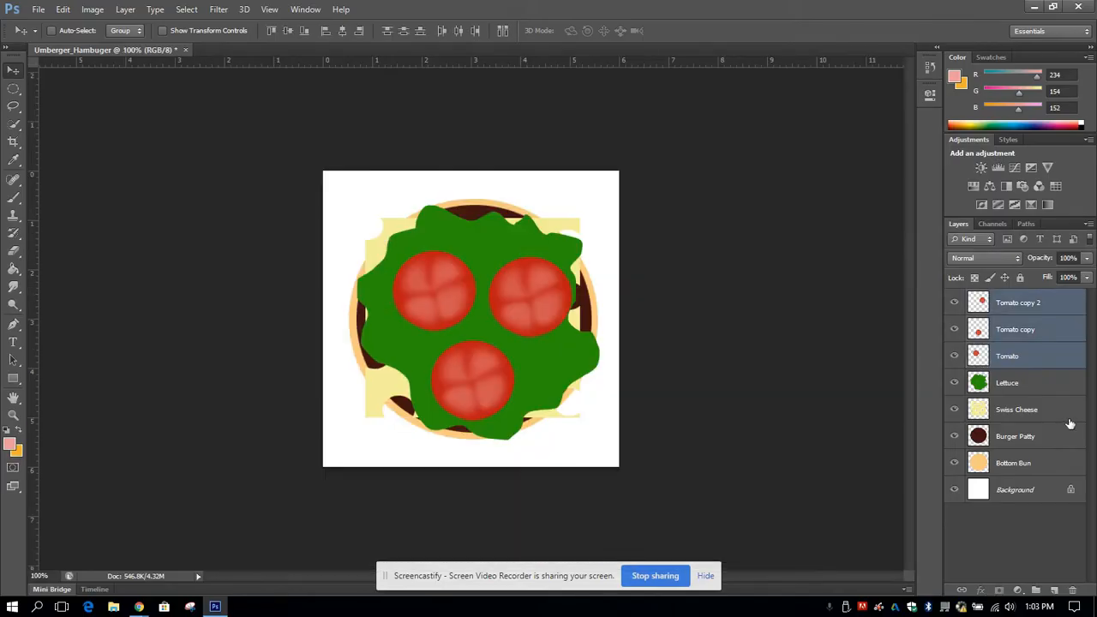
pyautogui.click(1035, 591)
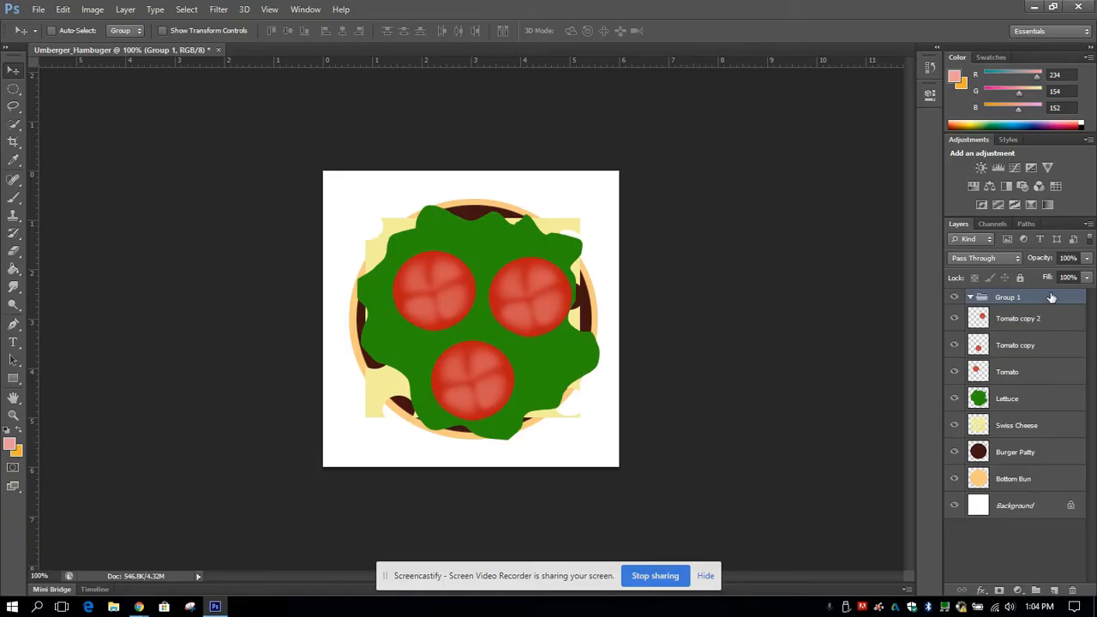
pyautogui.doubleClick(1009, 297)
pyautogui.write('Tomato')
pyautogui.press('Return')
# Move the three tomato slice layers into the Tomato group and collapse the group.
pyautogui.click(1028, 320)
pyautogui.click(1032, 372)
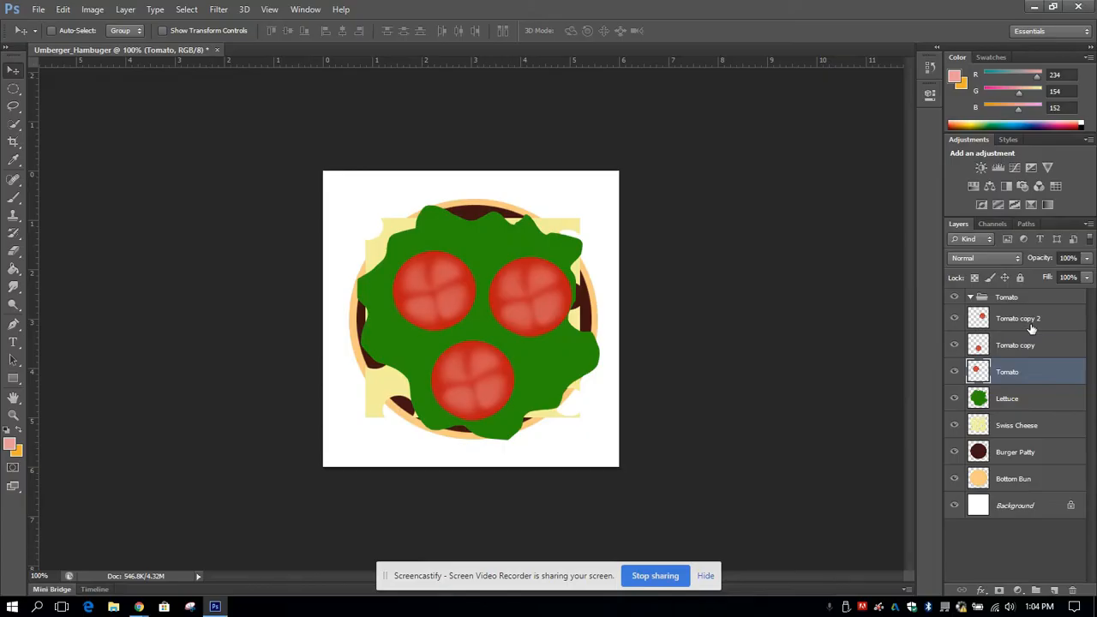
pyautogui.keyDown('shift'); pyautogui.click(1031, 328); pyautogui.keyUp('shift')
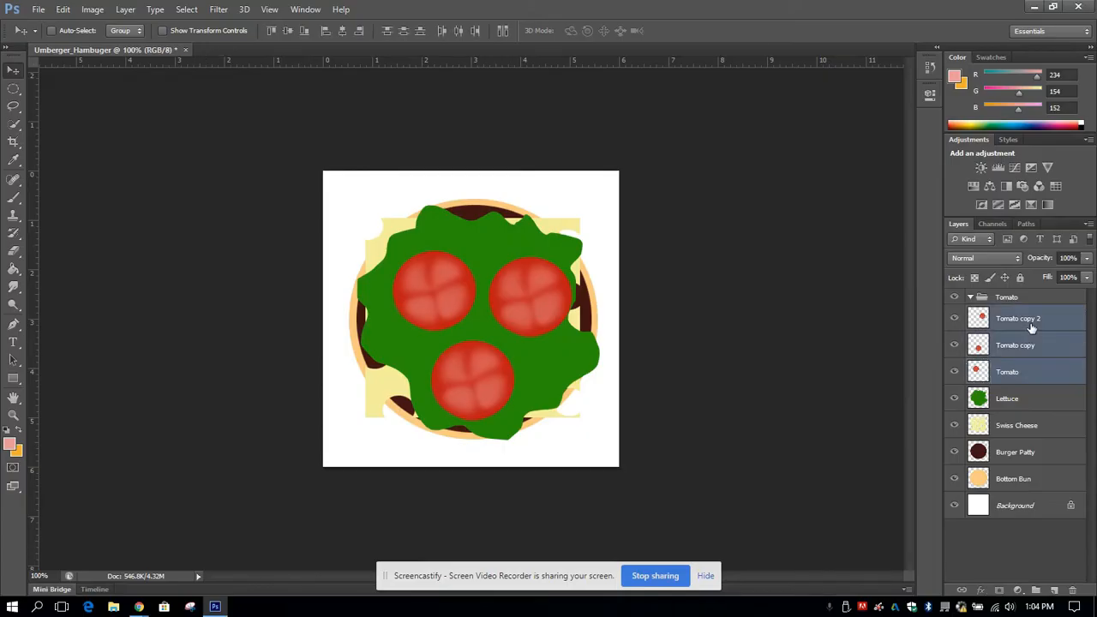
pyautogui.moveTo(1031, 328); pyautogui.dragTo(1014, 303)
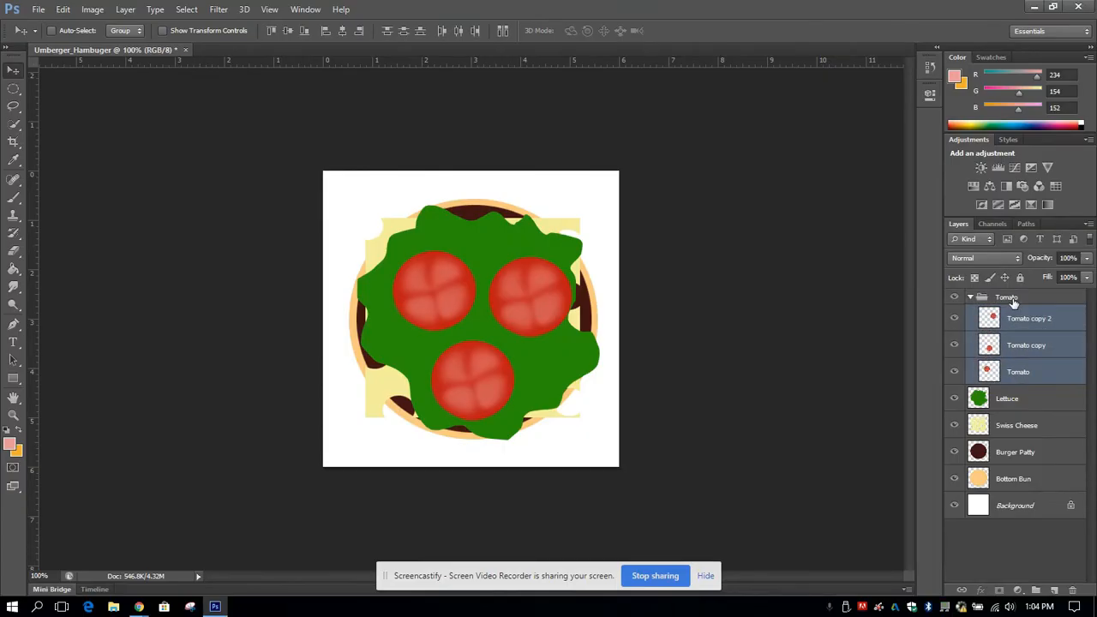
pyautogui.click(971, 298)
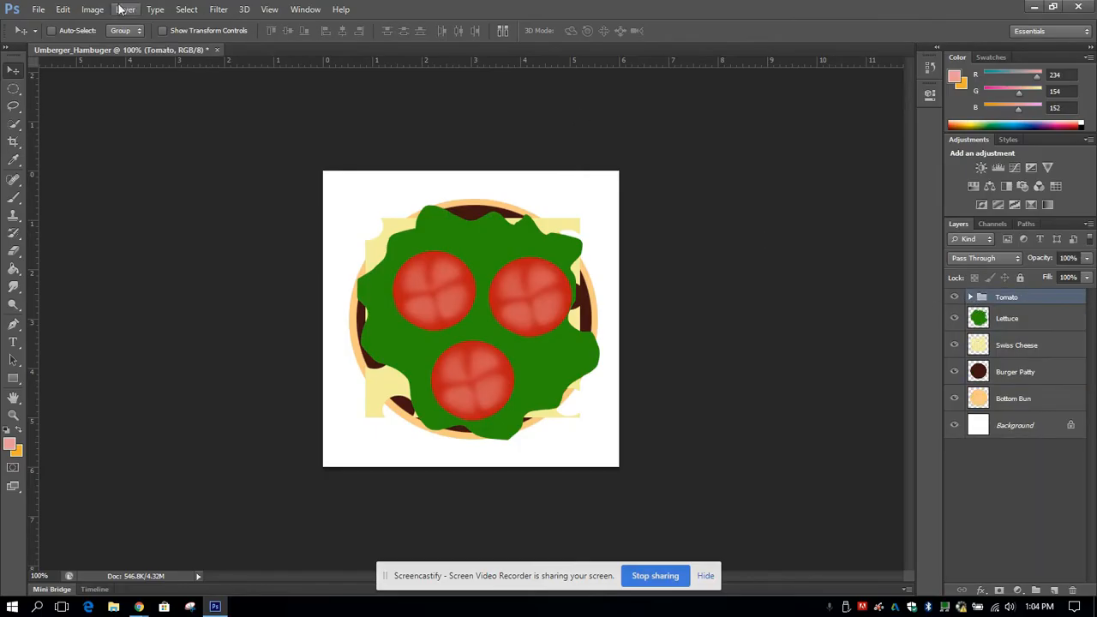
# Enlarge the Tomato group with Free Transform and reposition the slices centrally over the burger.
pyautogui.click(62, 10)
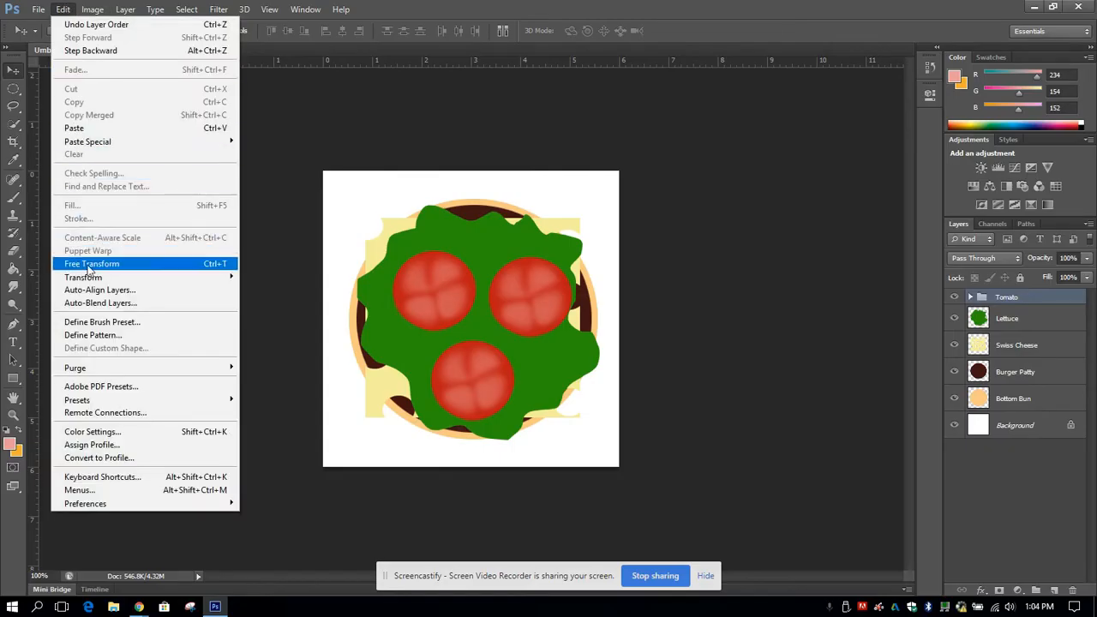
pyautogui.click(90, 265)
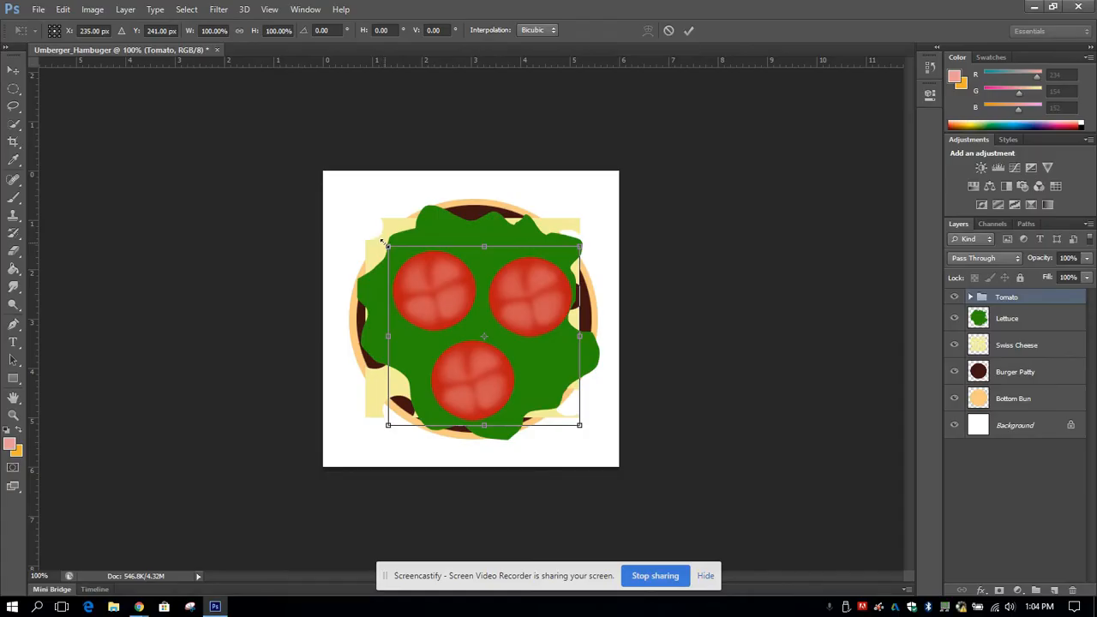
pyautogui.moveTo(382, 243); pyautogui.dragTo(336, 181)
pyautogui.press('Return')
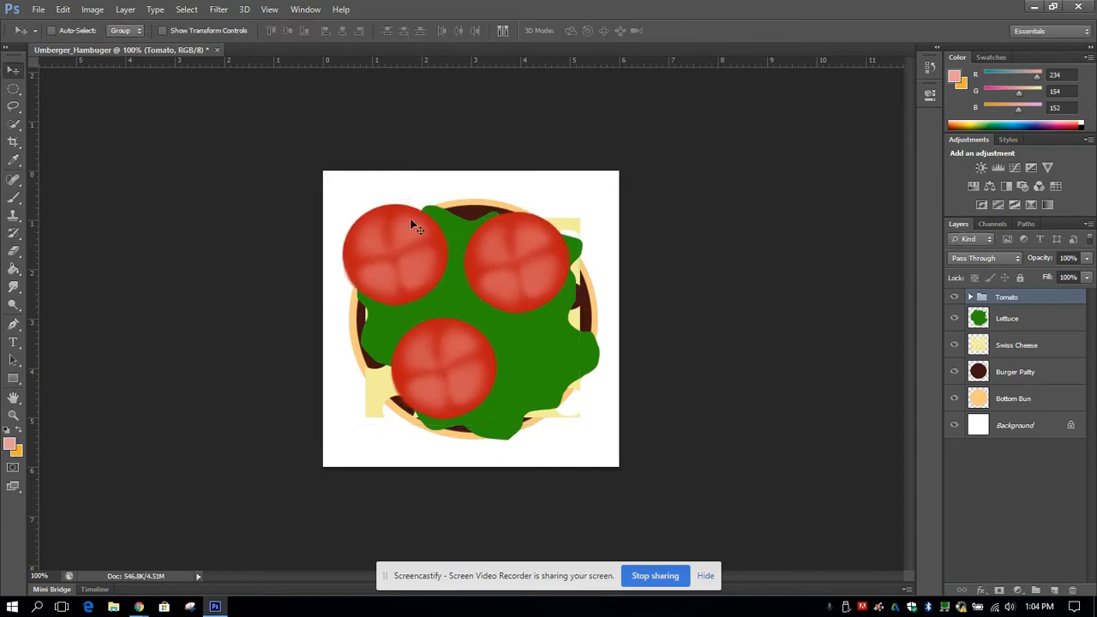
pyautogui.moveTo(487, 278); pyautogui.dragTo(509, 296)
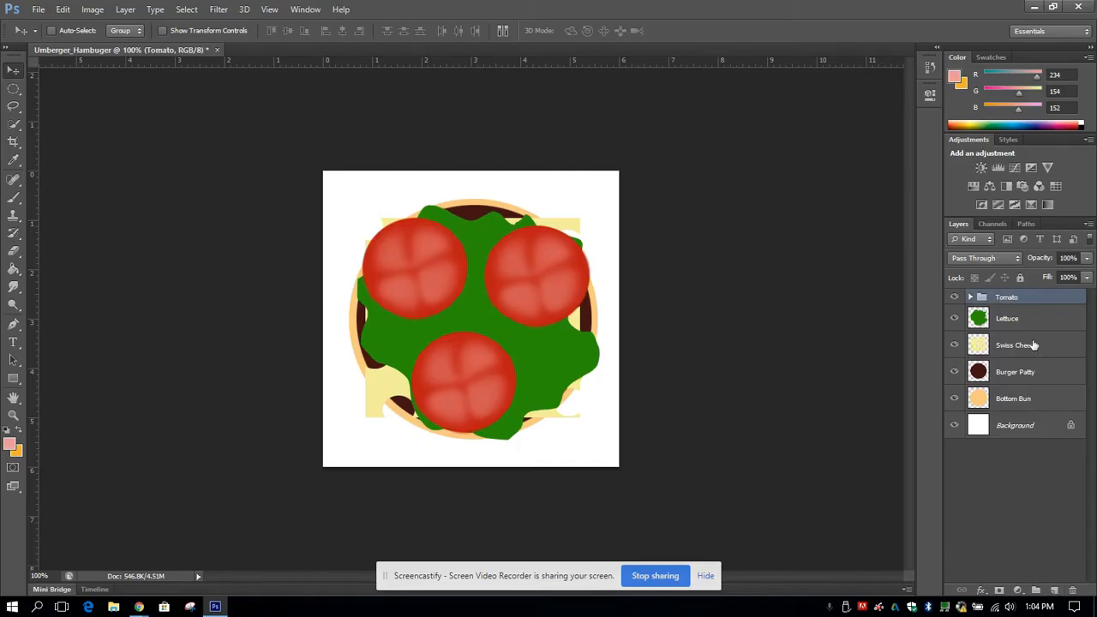
# Add one layer above the Tomato group and another inside it, moving the inner one out to directly above the group.
pyautogui.click(1053, 590)
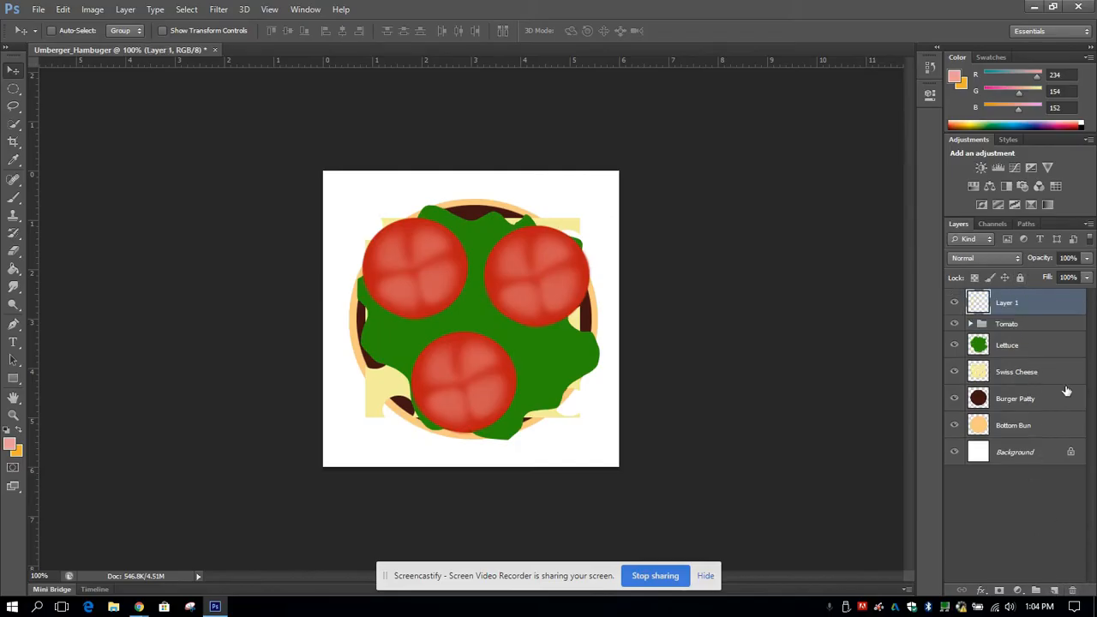
pyautogui.click(971, 324)
pyautogui.click(1002, 325)
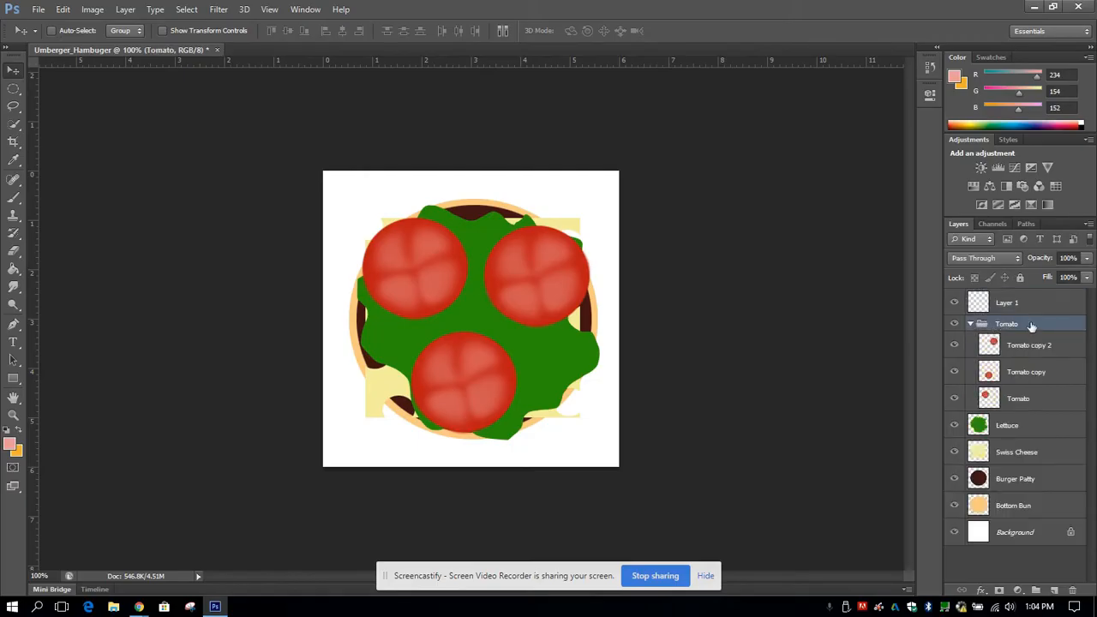
pyautogui.click(1053, 590)
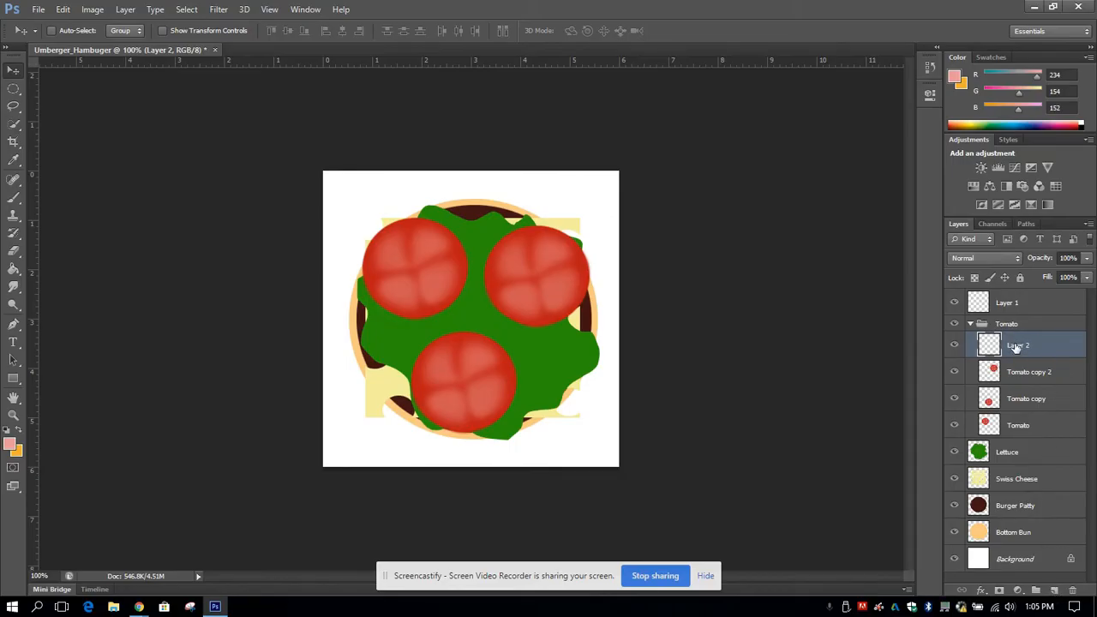
pyautogui.moveTo(1016, 346); pyautogui.dragTo(1039, 319)
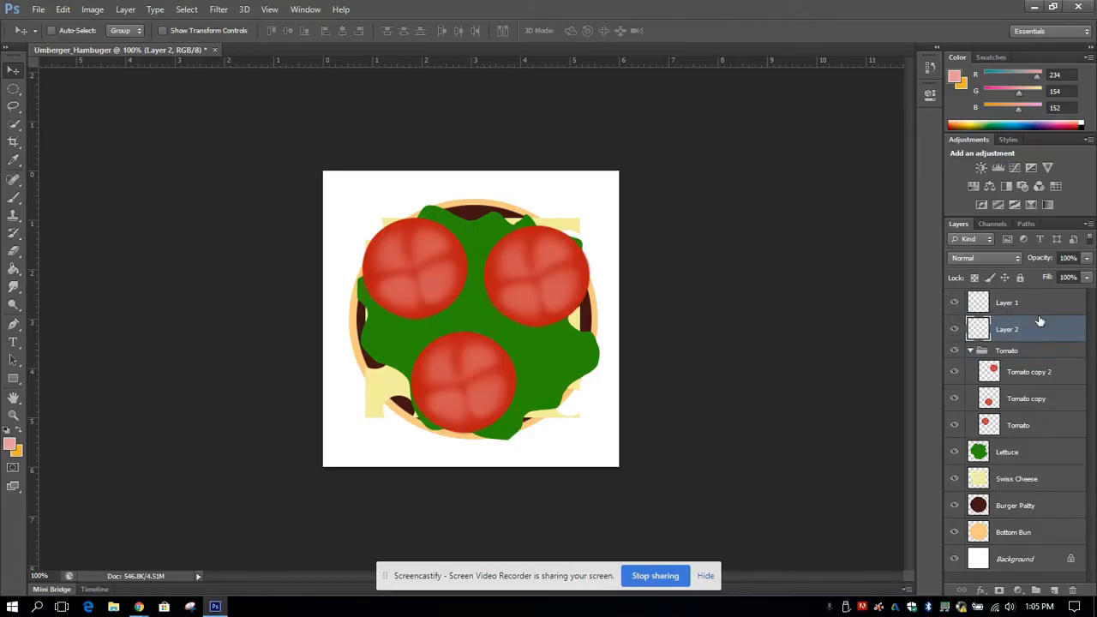
# Rename the new layer directly above the Tomato group as Bacon and activate the Lasso tool.
pyautogui.doubleClick(1008, 330)
pyautogui.write('Bacon')
pyautogui.press('Return')
pyautogui.press('l')
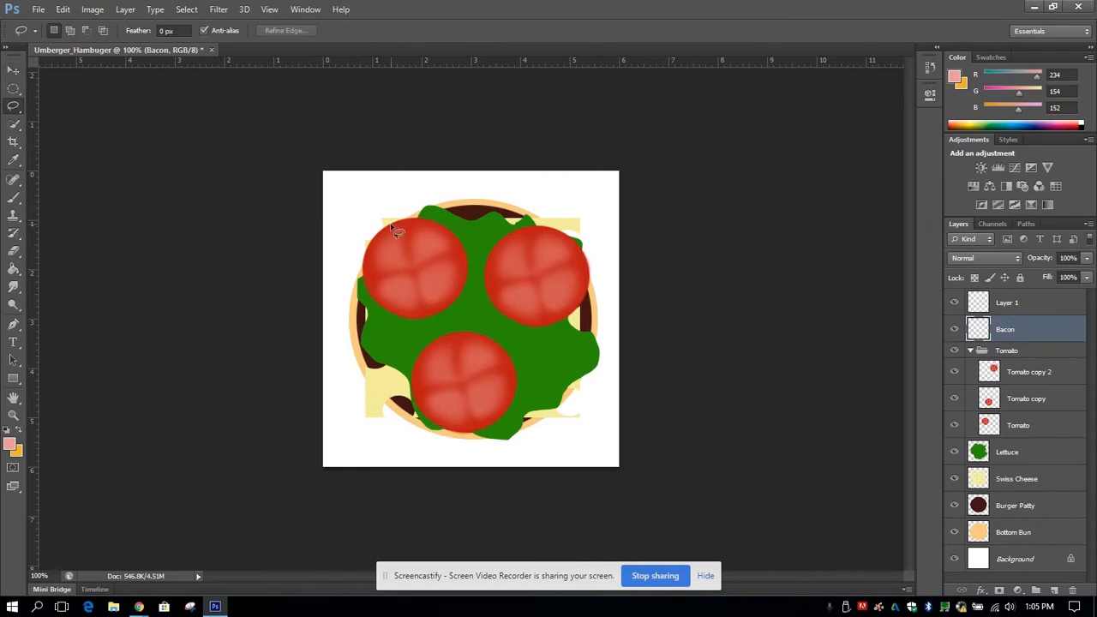
# Outline a wavy diagonal bacon strip across the burger with the Lasso tool and fill it with dark red 5e0e0d.
pyautogui.moveTo(392, 225)
pyautogui.mouseDown()
pyautogui.moveTo(392, 213)
pyautogui.moveTo(433, 194)
pyautogui.moveTo(482, 249)
pyautogui.mouseUp()
pyautogui.moveTo(485, 256)
pyautogui.mouseDown()
pyautogui.moveTo(576, 371)
pyautogui.moveTo(575, 386)
pyautogui.moveTo(546, 415)
pyautogui.moveTo(519, 397)
pyautogui.moveTo(394, 229)
pyautogui.mouseUp()
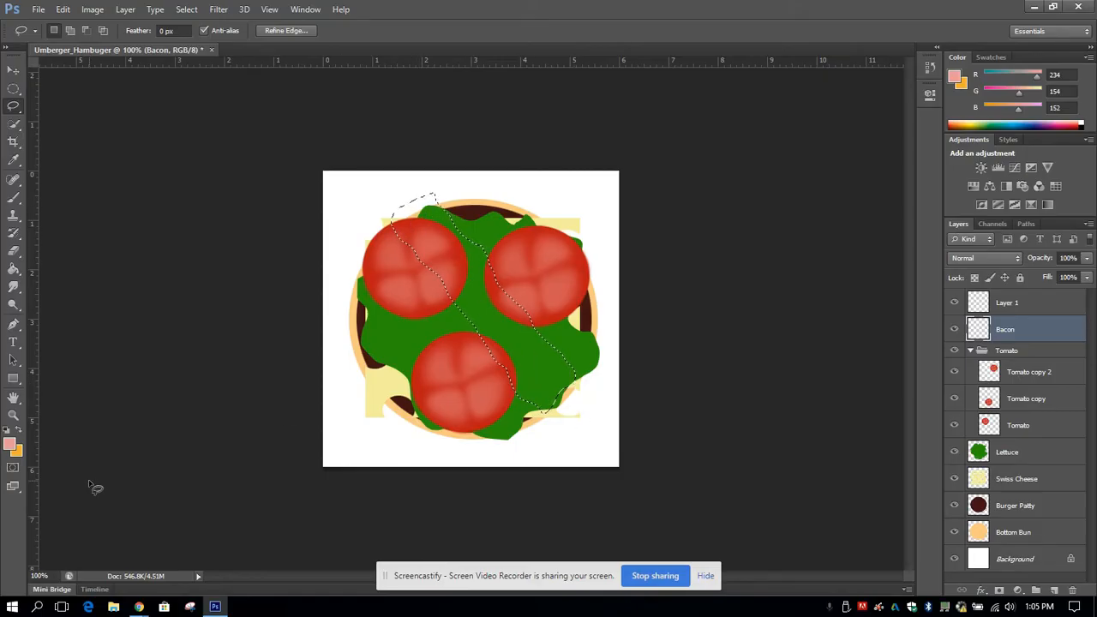
pyautogui.click(10, 444)
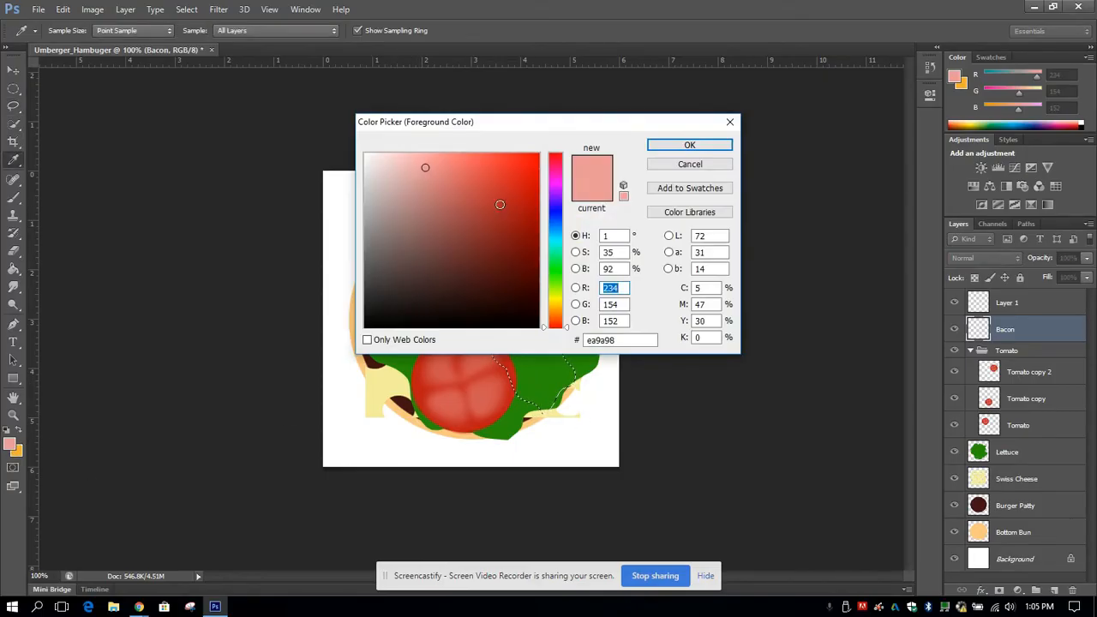
pyautogui.click(501, 288)
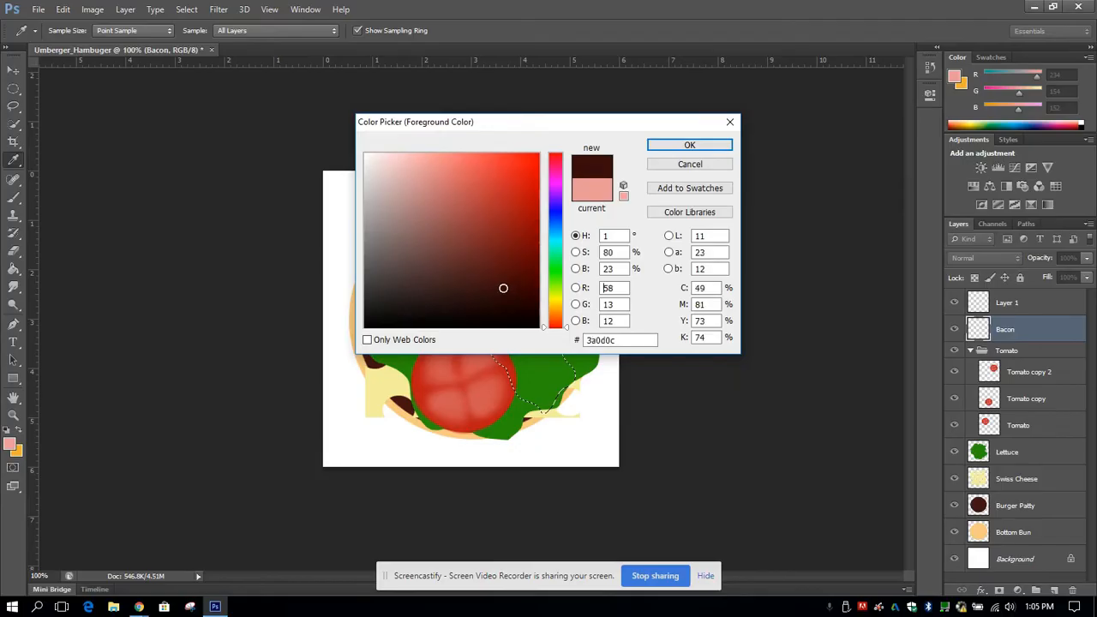
pyautogui.moveTo(503, 288); pyautogui.dragTo(515, 263)
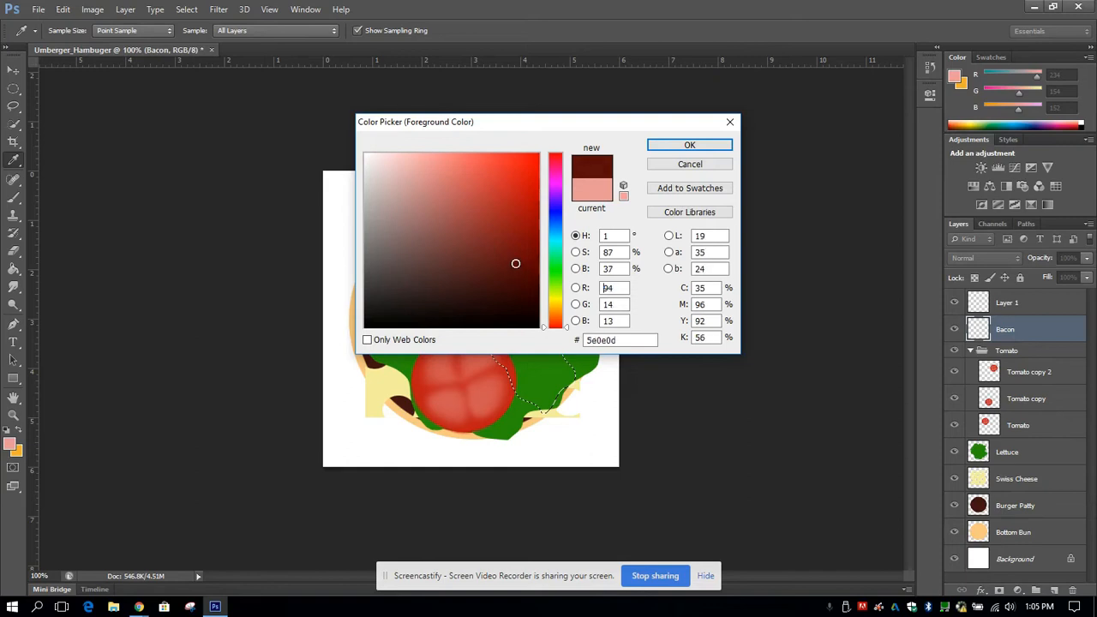
pyautogui.click(673, 148)
pyautogui.press('l')
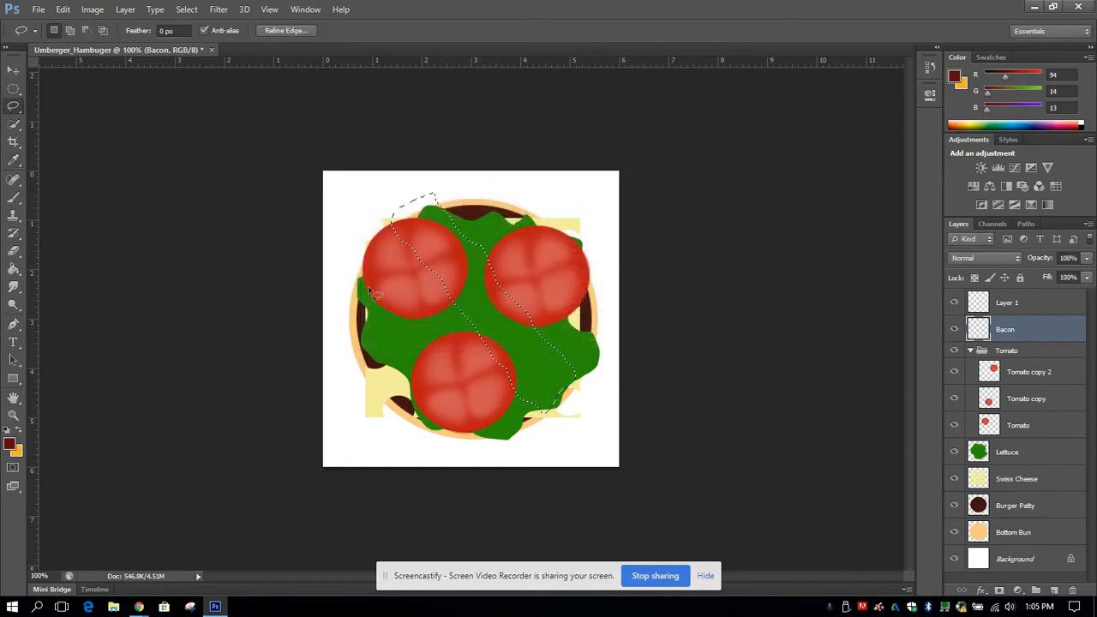
pyautogui.click(14, 270)
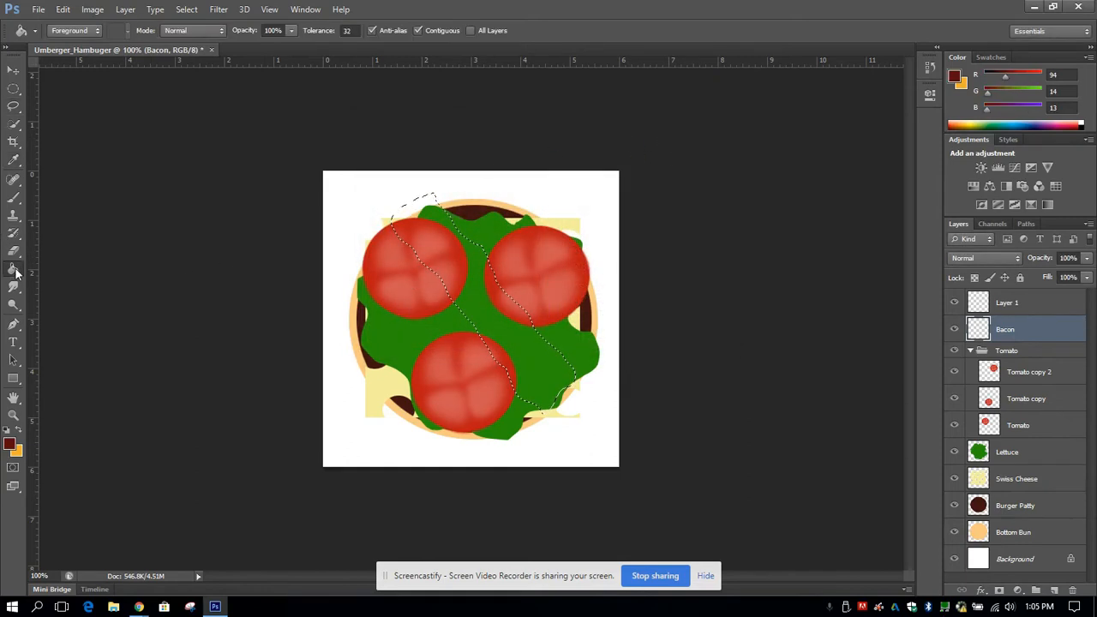
pyautogui.click(463, 275)
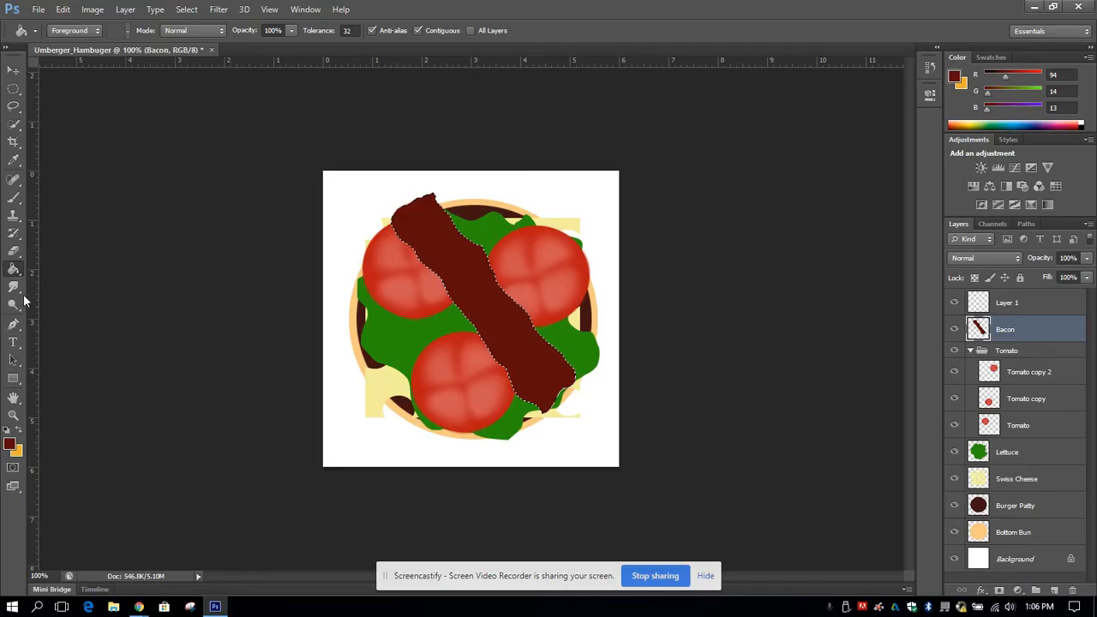
# Paint a lighter red 801a18 down the middle of the bacon strip with a soft 63 px brush.
pyautogui.click(13, 197)
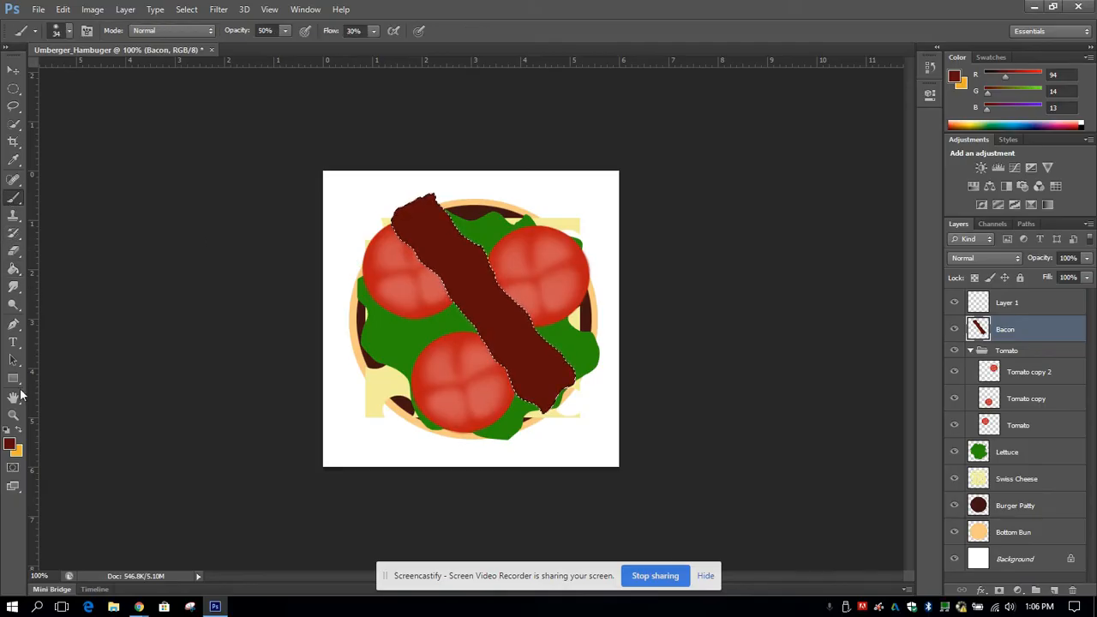
pyautogui.click(9, 443)
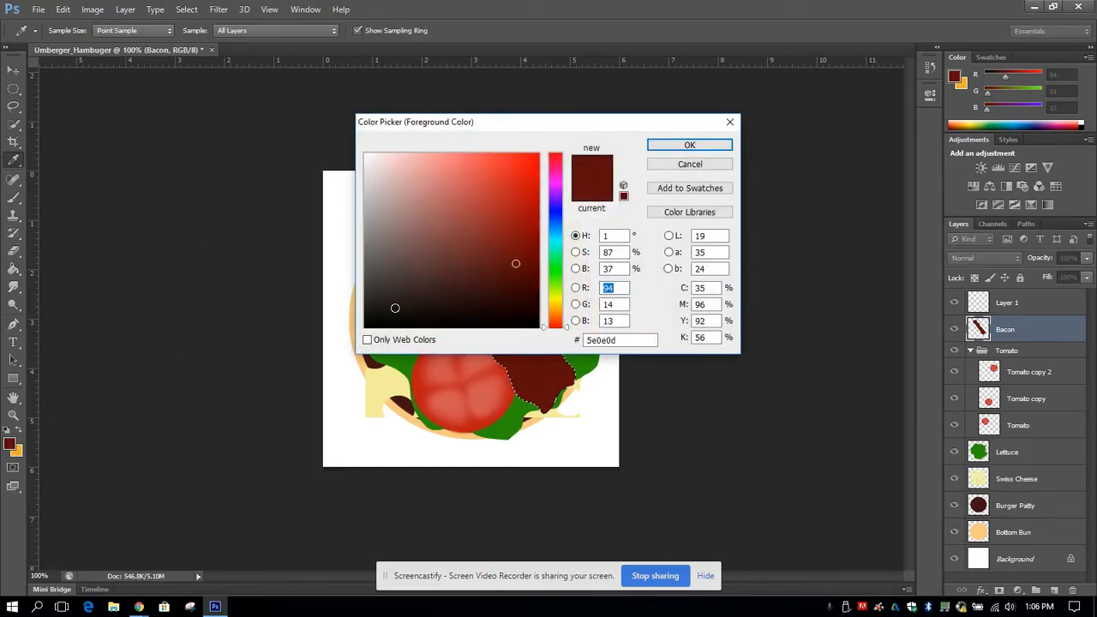
pyautogui.moveTo(515, 262); pyautogui.dragTo(507, 240)
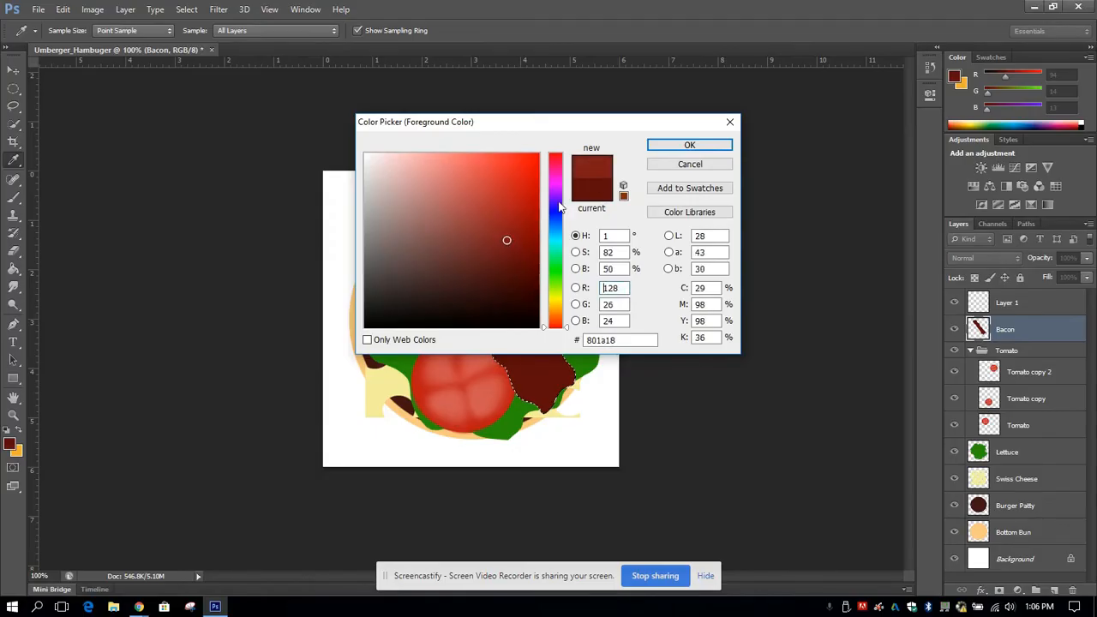
pyautogui.click(690, 145)
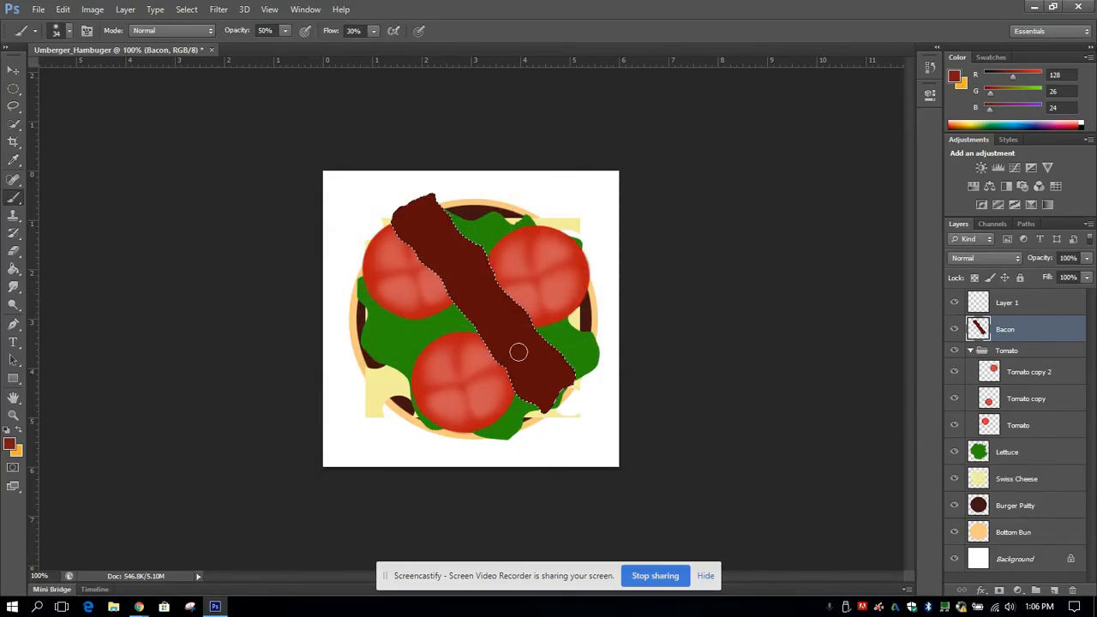
pyautogui.click(68, 31)
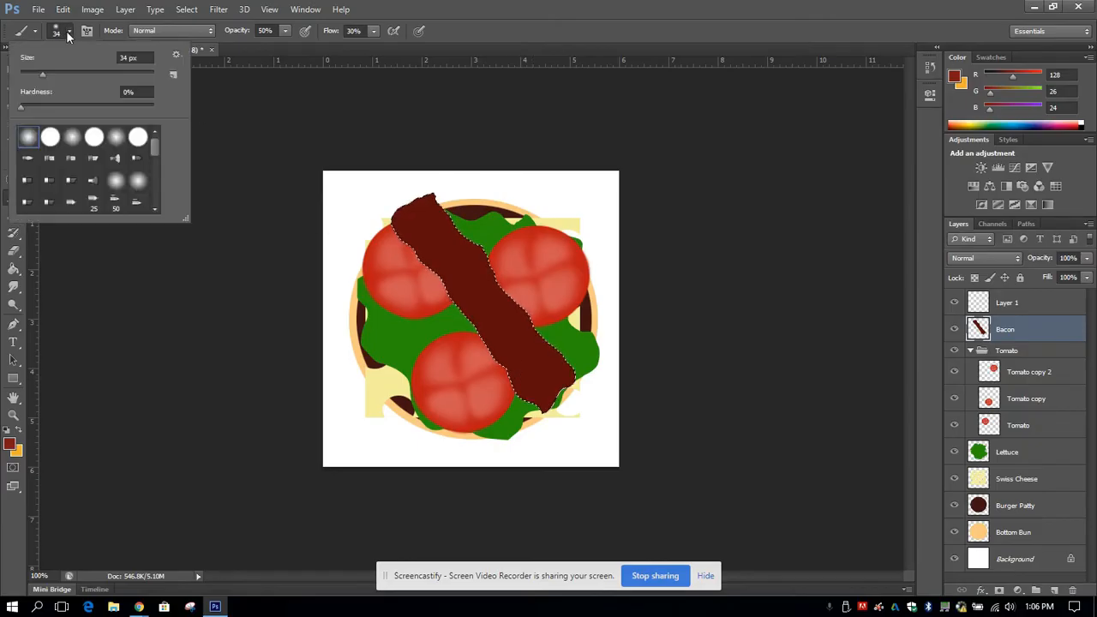
pyautogui.moveTo(42, 73); pyautogui.dragTo(52, 75)
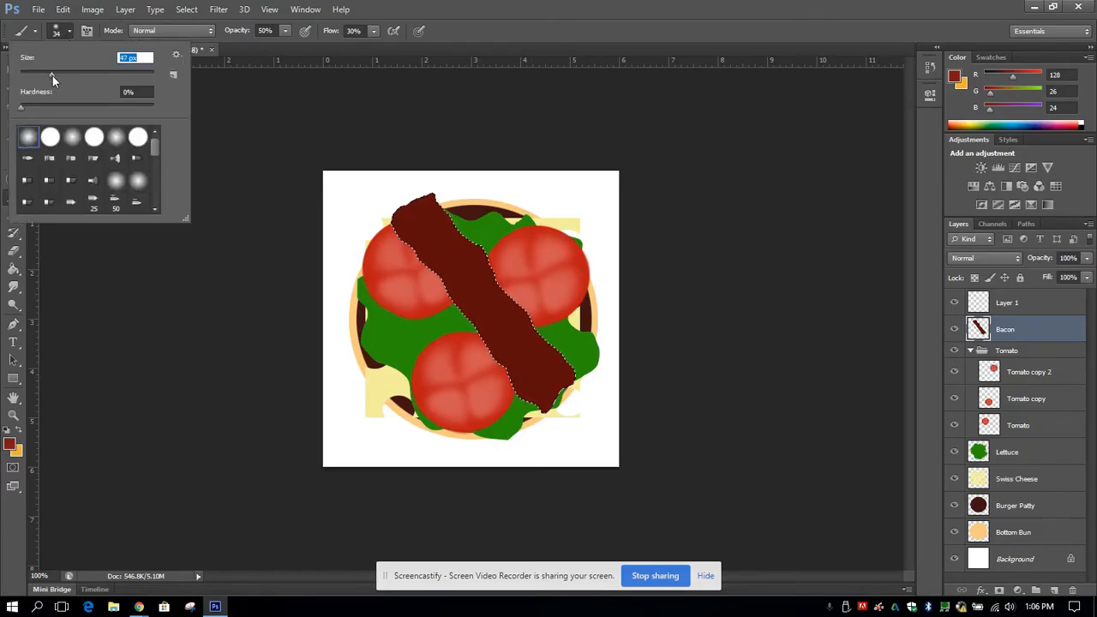
pyautogui.click(69, 35)
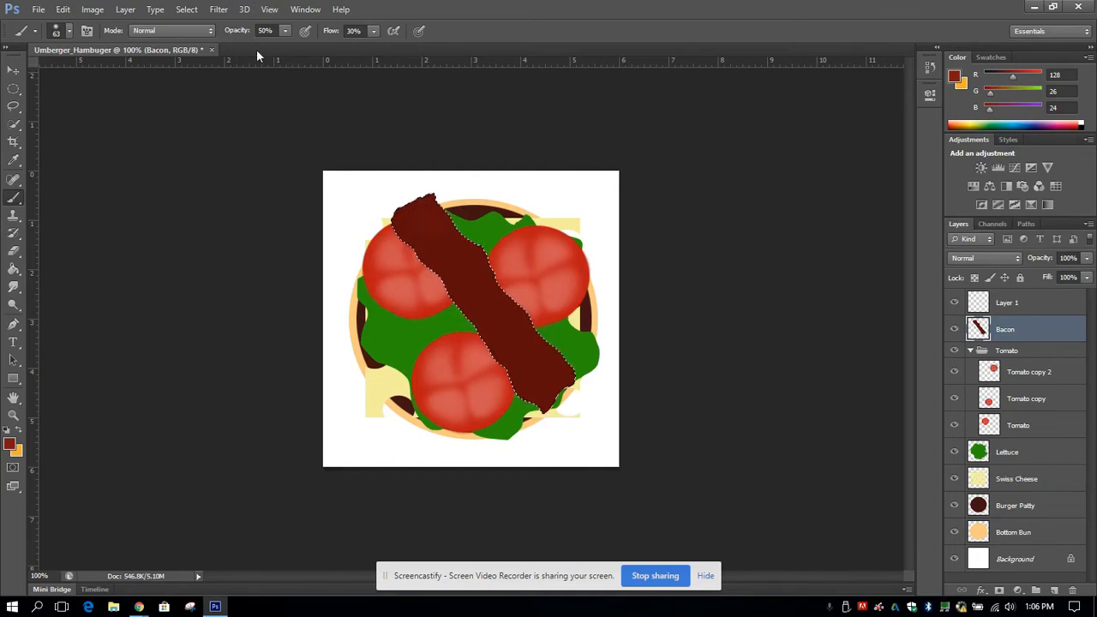
pyautogui.moveTo(424, 230); pyautogui.dragTo(467, 273)
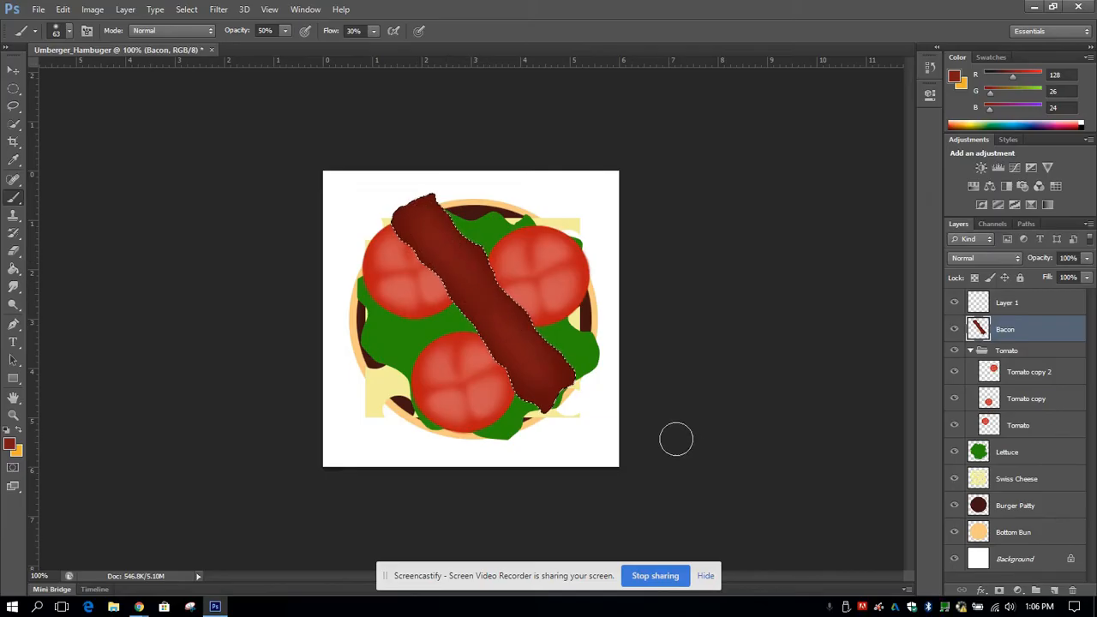
# Brush a brighter red cb3733 highlight along the centre of the bacon strip.
pyautogui.click(9, 443)
pyautogui.moveTo(424, 198); pyautogui.dragTo(495, 189)
pyautogui.click(706, 144)
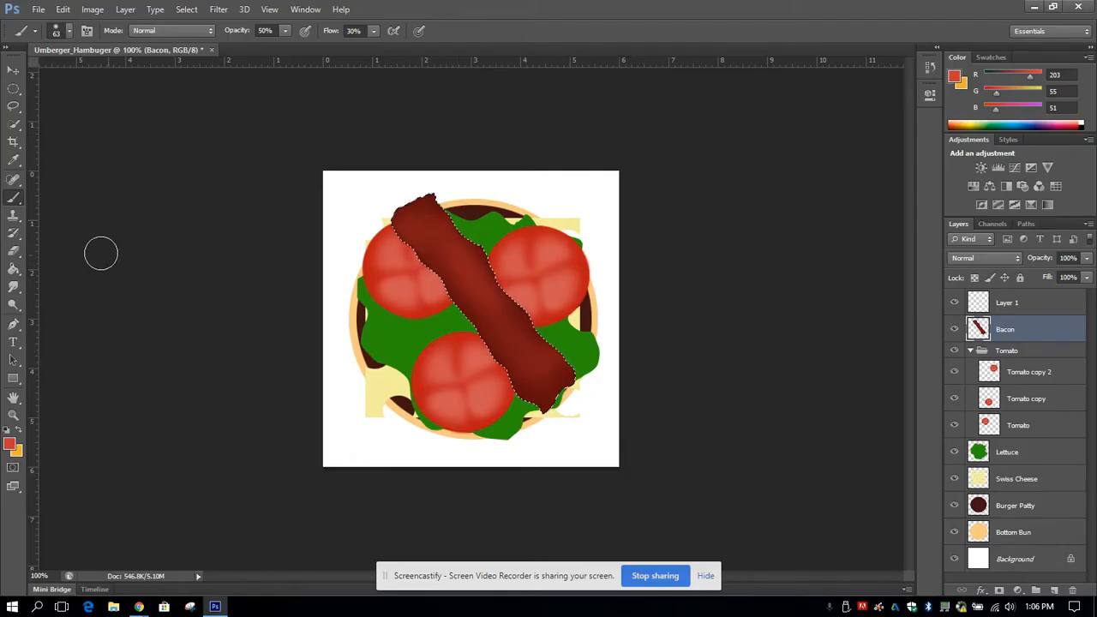
# Blend the bacon's light and dark reds along the whole strip with the Smudge tool.
pyautogui.click(14, 288)
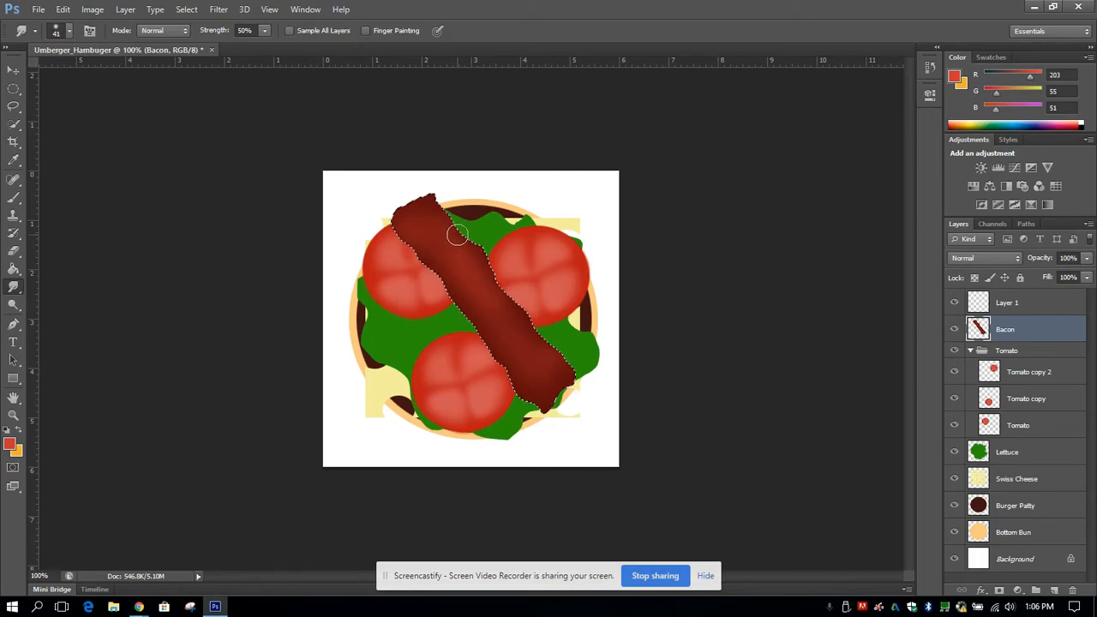
pyautogui.moveTo(399, 213); pyautogui.dragTo(450, 279)
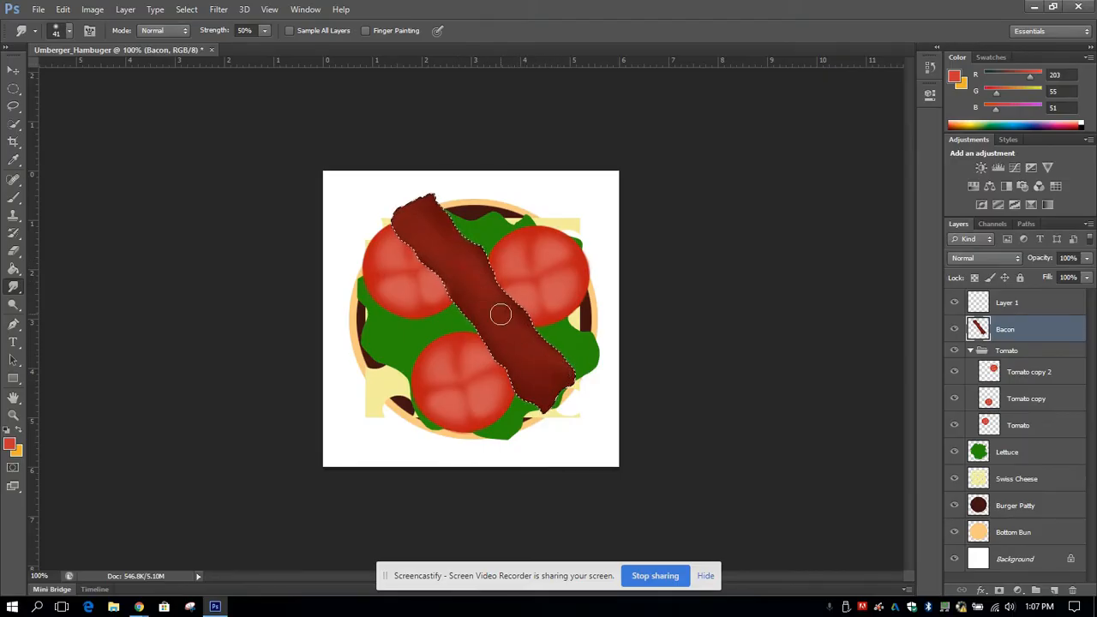
pyautogui.moveTo(499, 314); pyautogui.dragTo(544, 390)
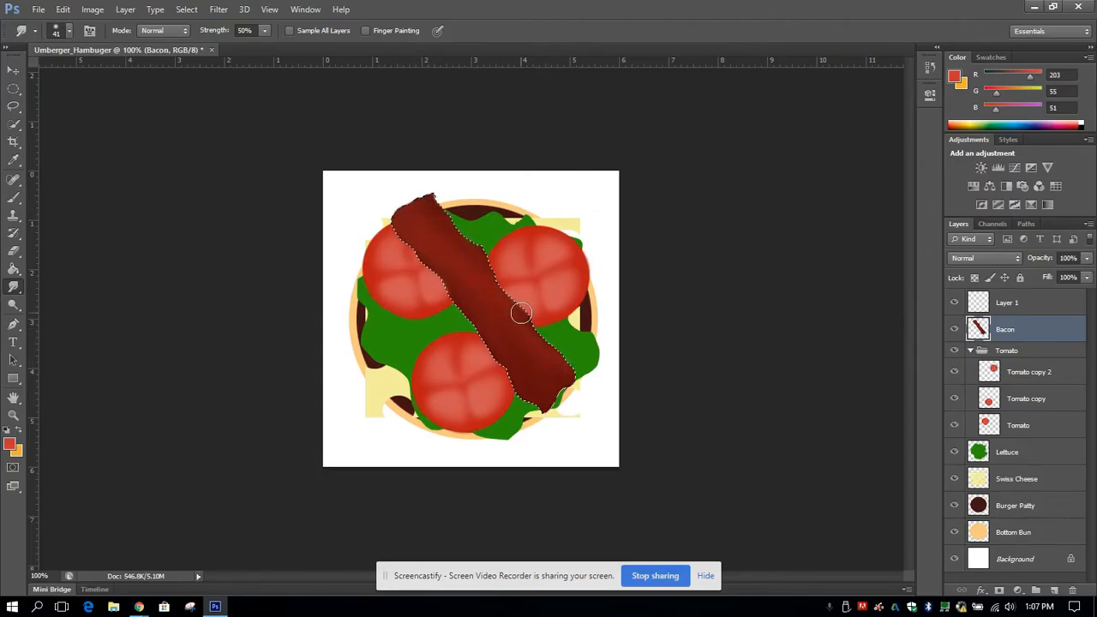
pyautogui.click(13, 91)
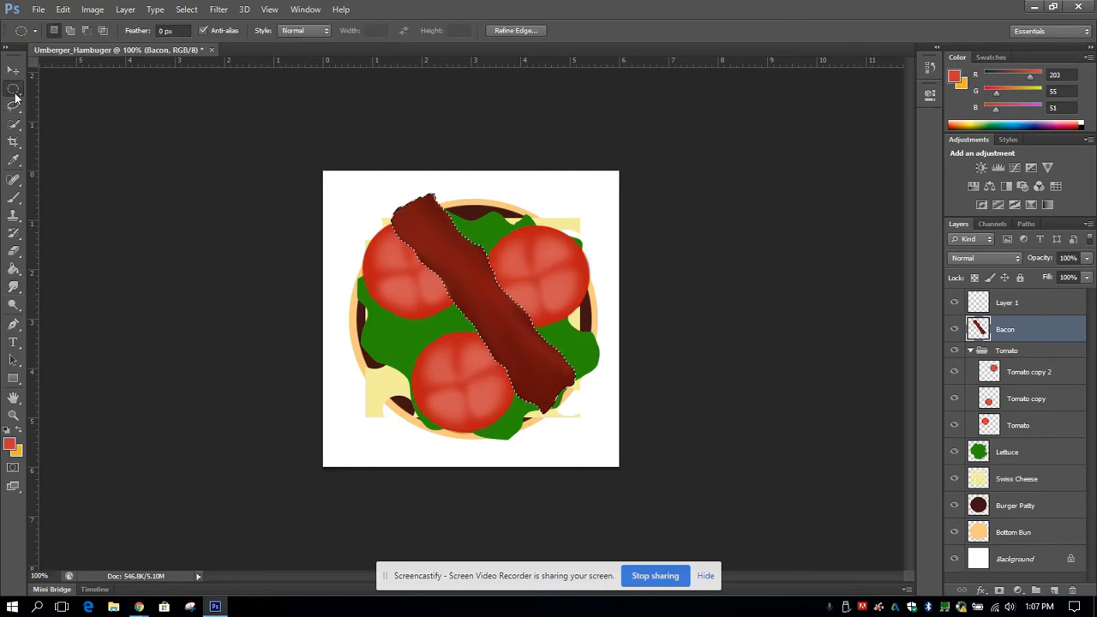
pyautogui.click(516, 202)
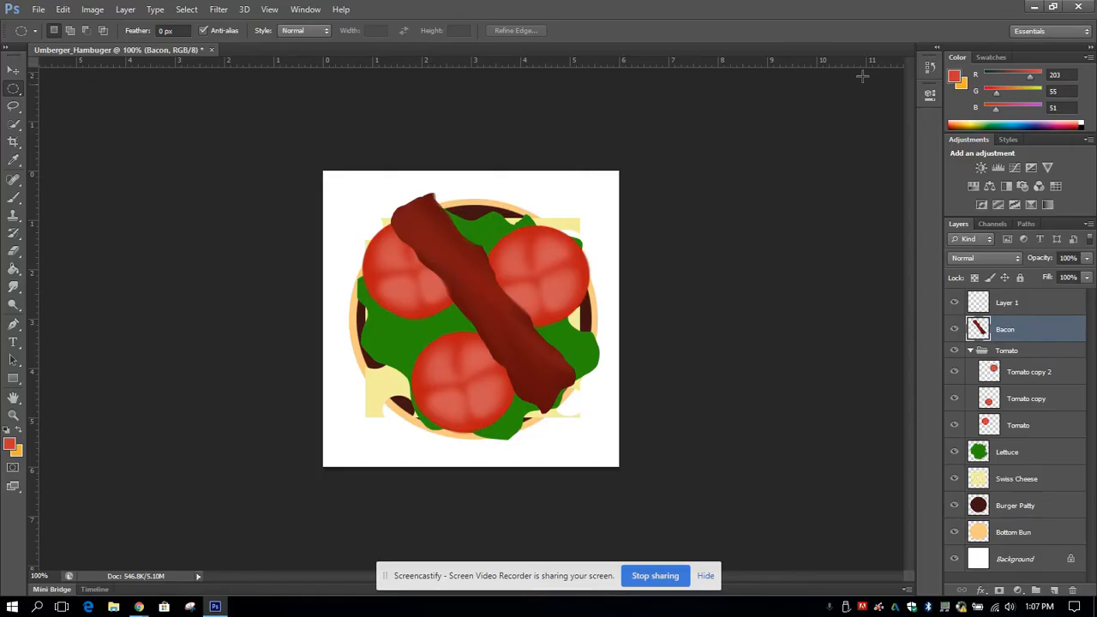
pyautogui.click(930, 68)
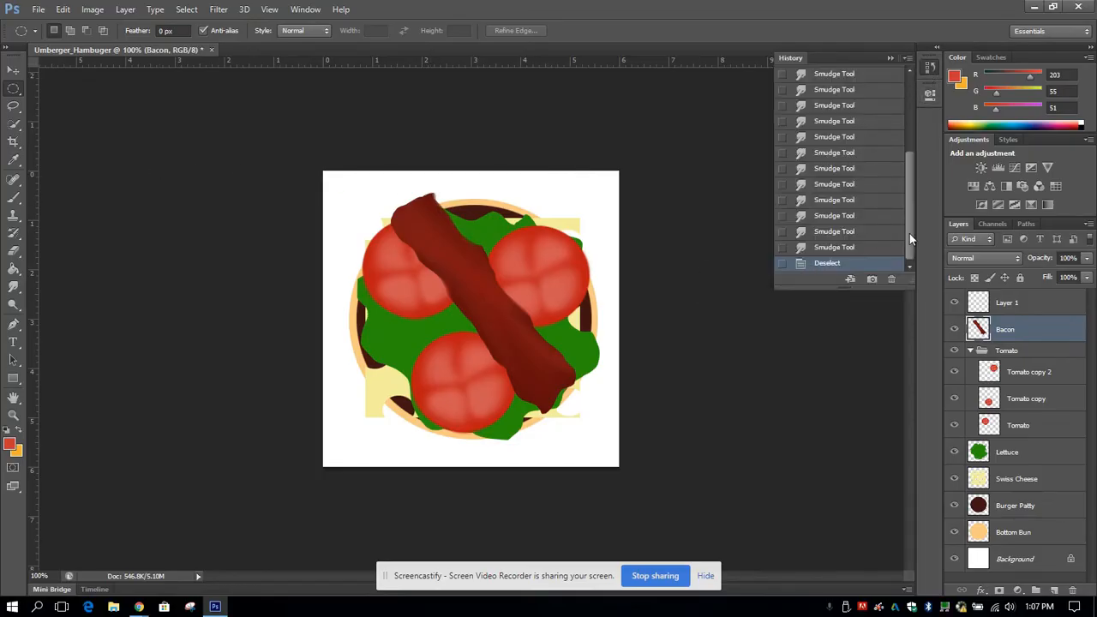
pyautogui.click(826, 250)
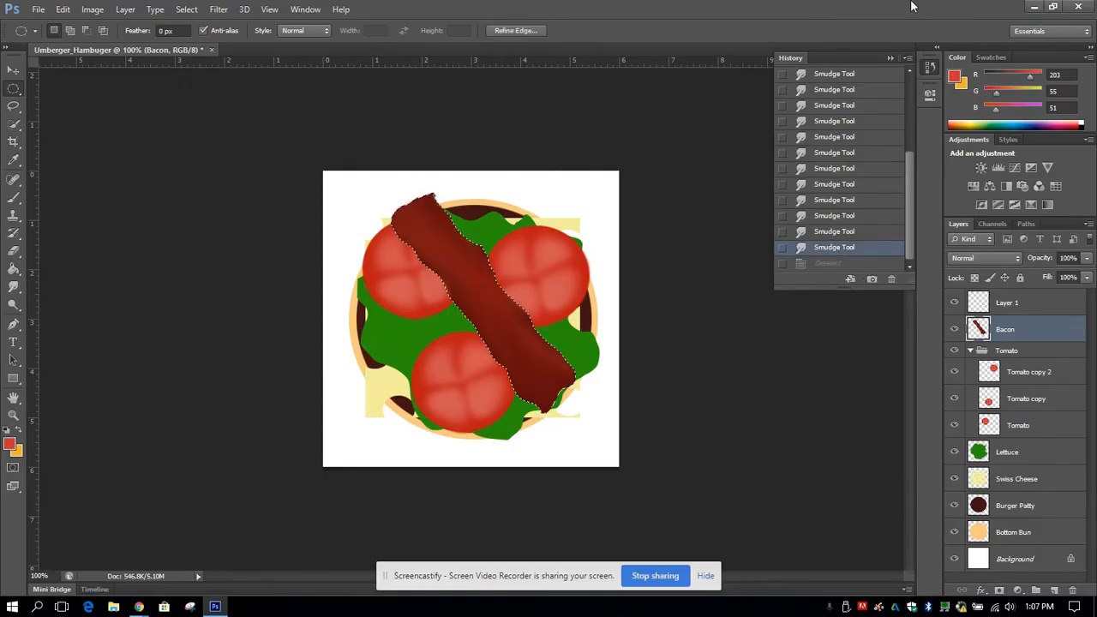
pyautogui.click(890, 58)
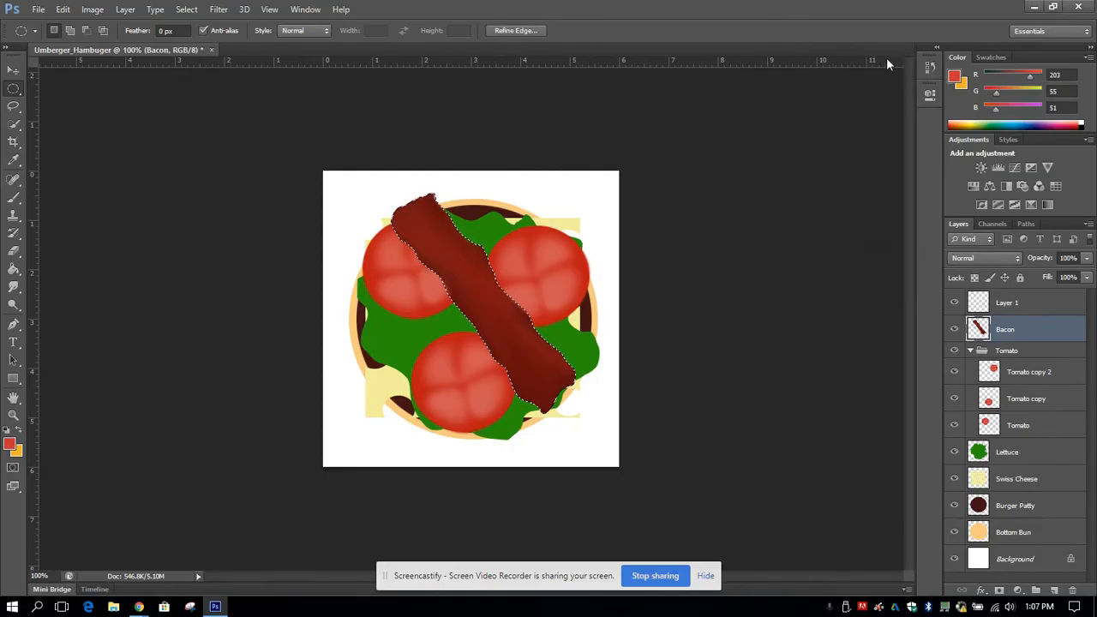
# Smudge the bacon strip's shading further within its selection.
pyautogui.click(14, 287)
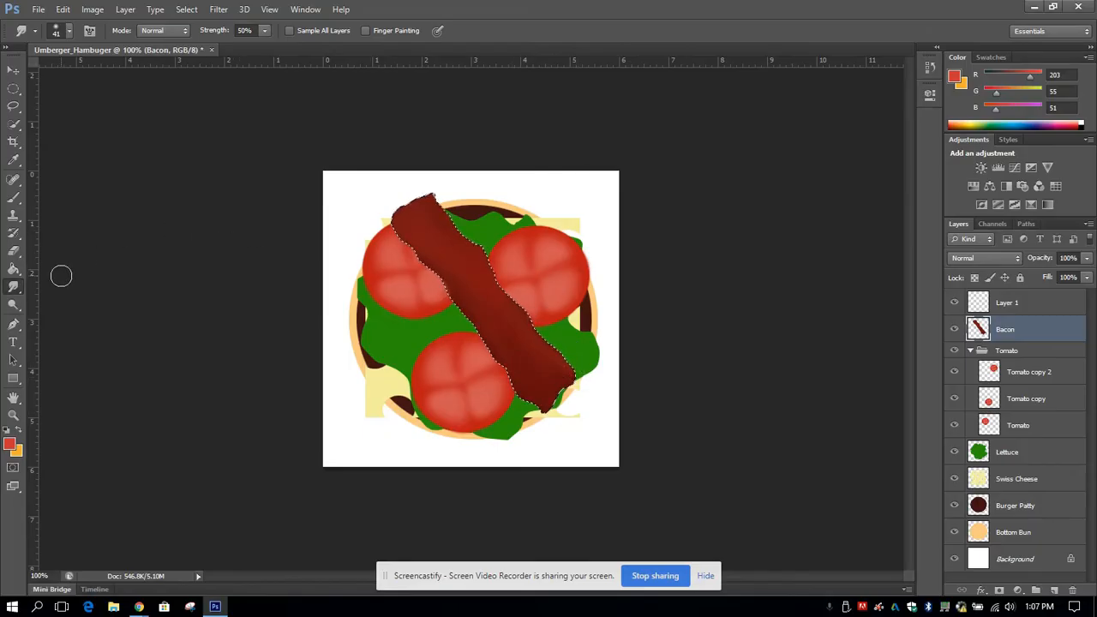
# Set the brush's foreground colour to dark red 5f0e0d, sampled from the lower end of the bacon strip.
pyautogui.click(13, 200)
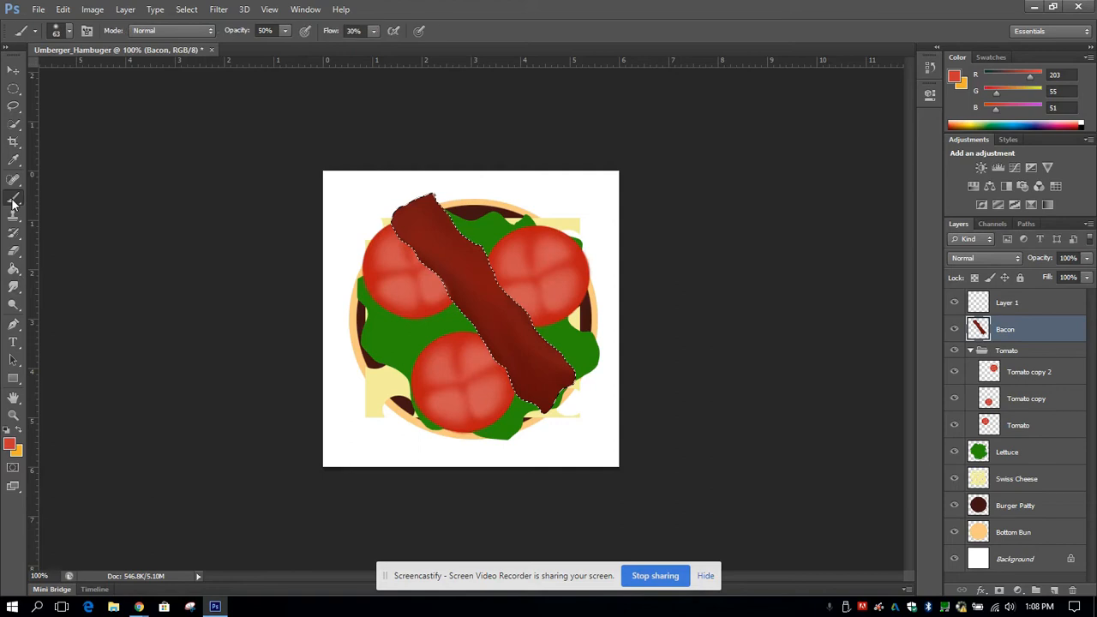
pyautogui.click(9, 443)
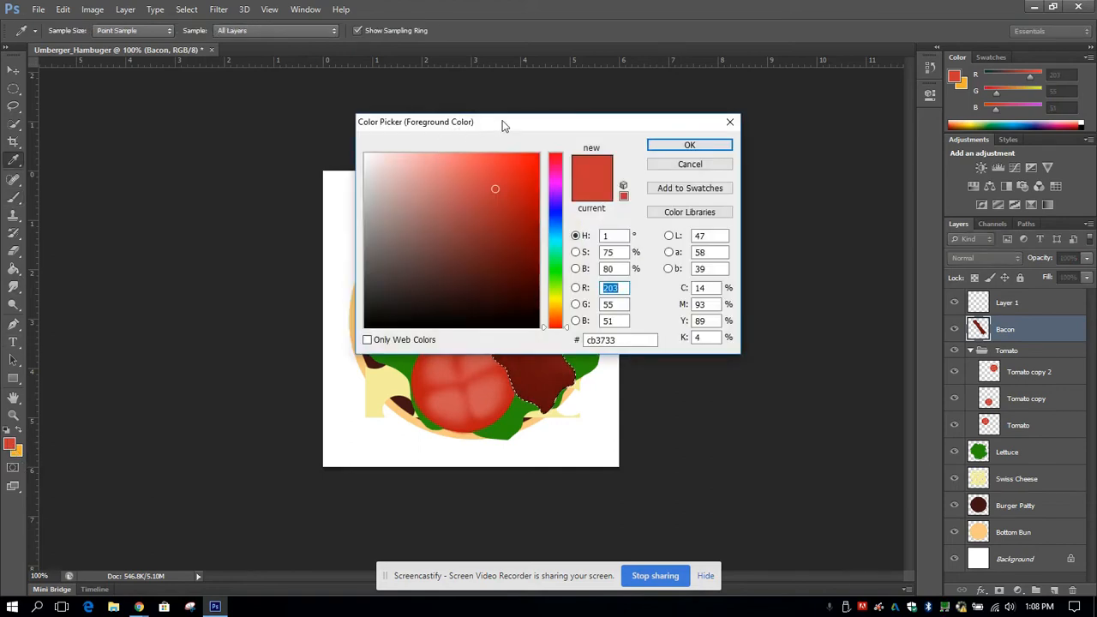
pyautogui.moveTo(499, 127); pyautogui.dragTo(678, 132)
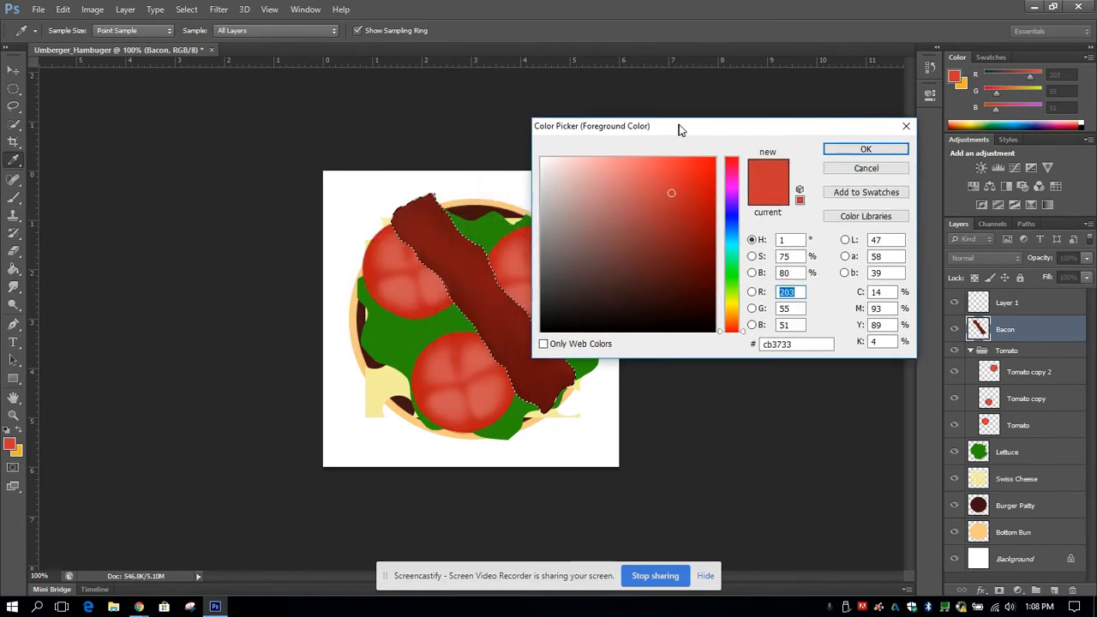
pyautogui.click(427, 202)
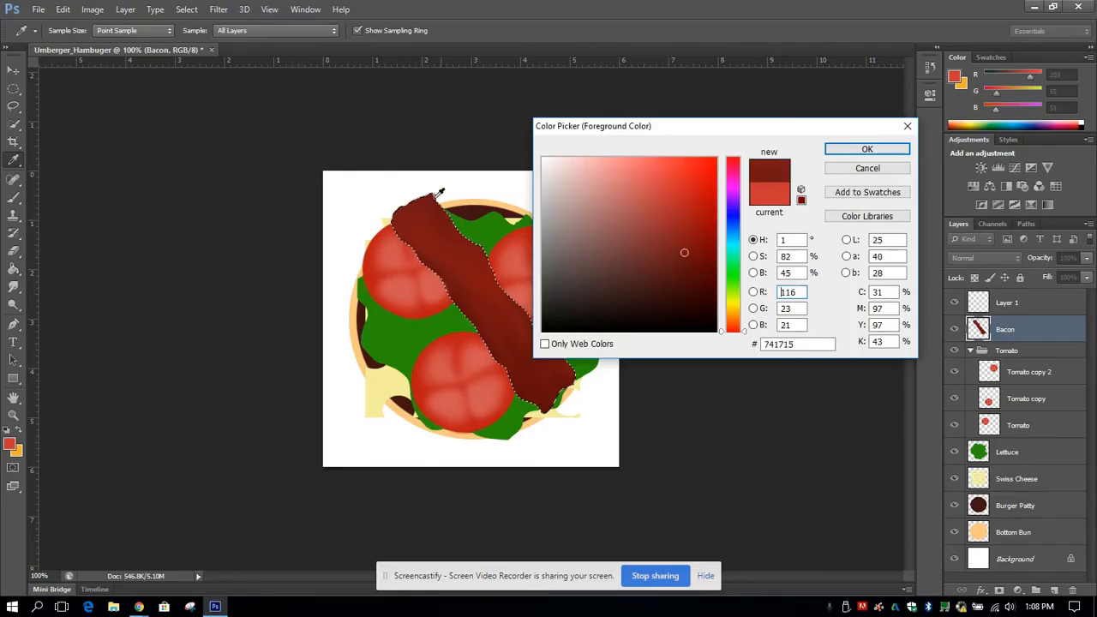
pyautogui.click(454, 284)
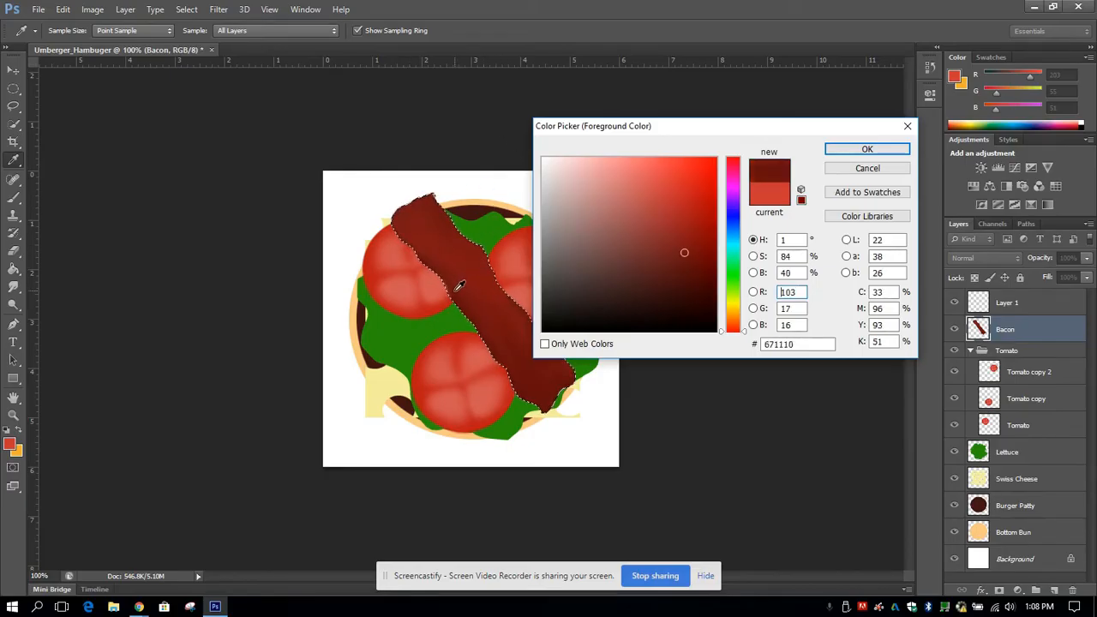
pyautogui.click(546, 402)
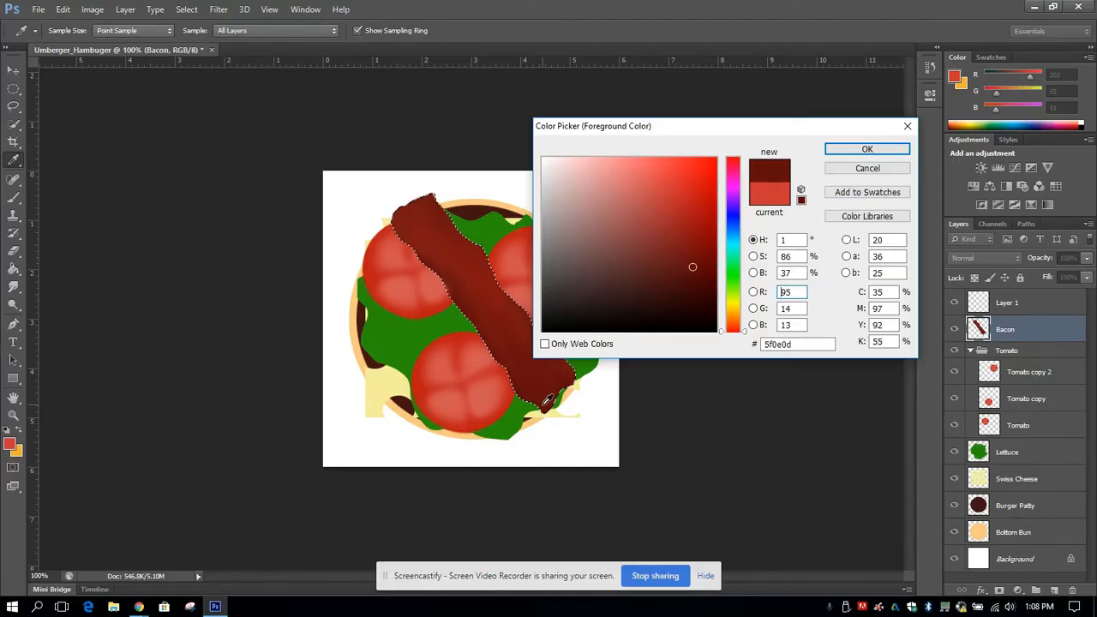
pyautogui.click(406, 328)
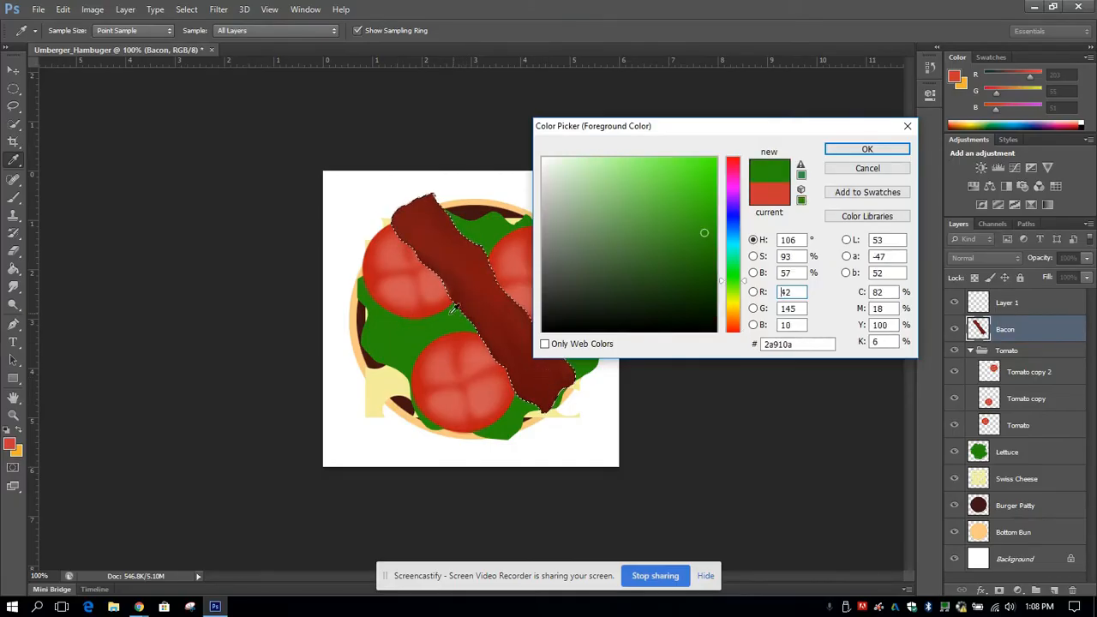
pyautogui.click(550, 402)
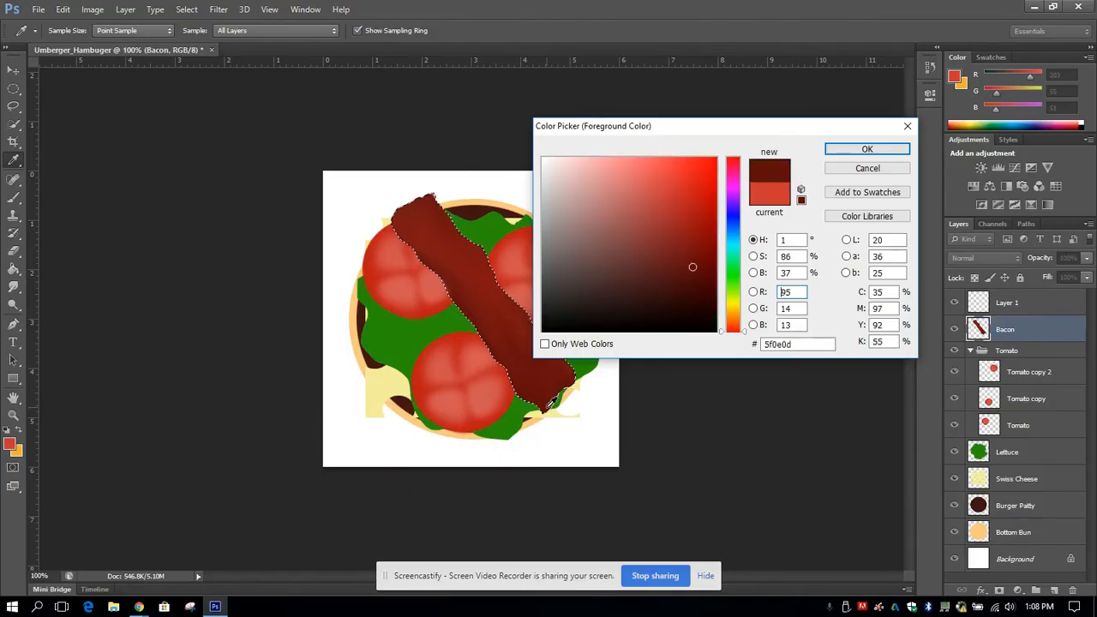
pyautogui.click(867, 149)
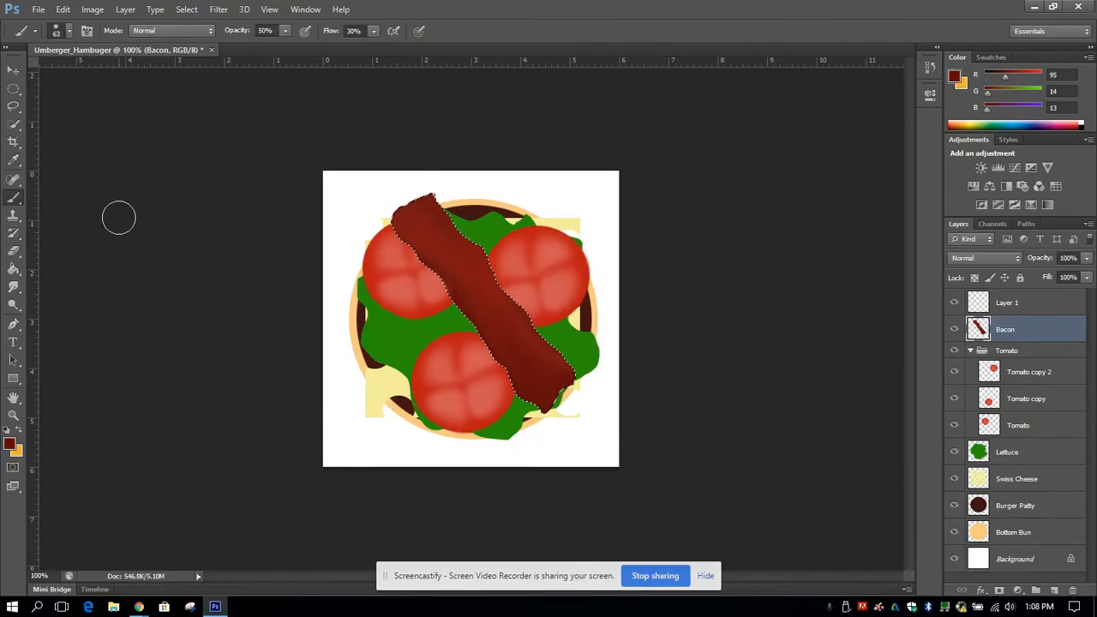
# Darken the edges of the bacon strip with the 63 px brush at 100% opacity.
pyautogui.click(282, 31)
pyautogui.moveTo(286, 44); pyautogui.dragTo(292, 43)
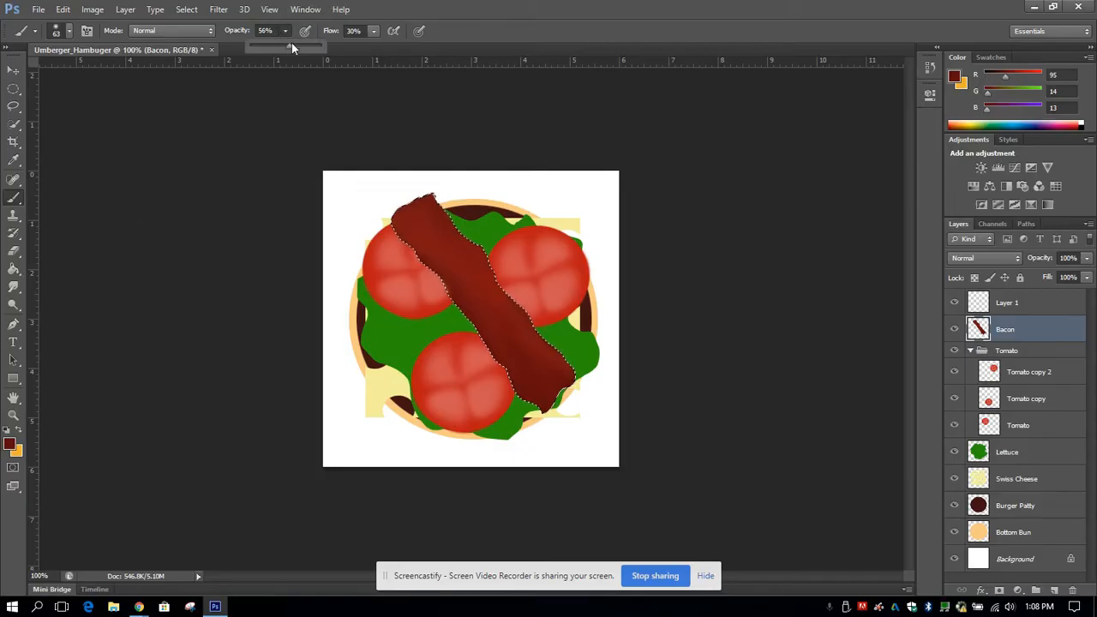
pyautogui.click(287, 30)
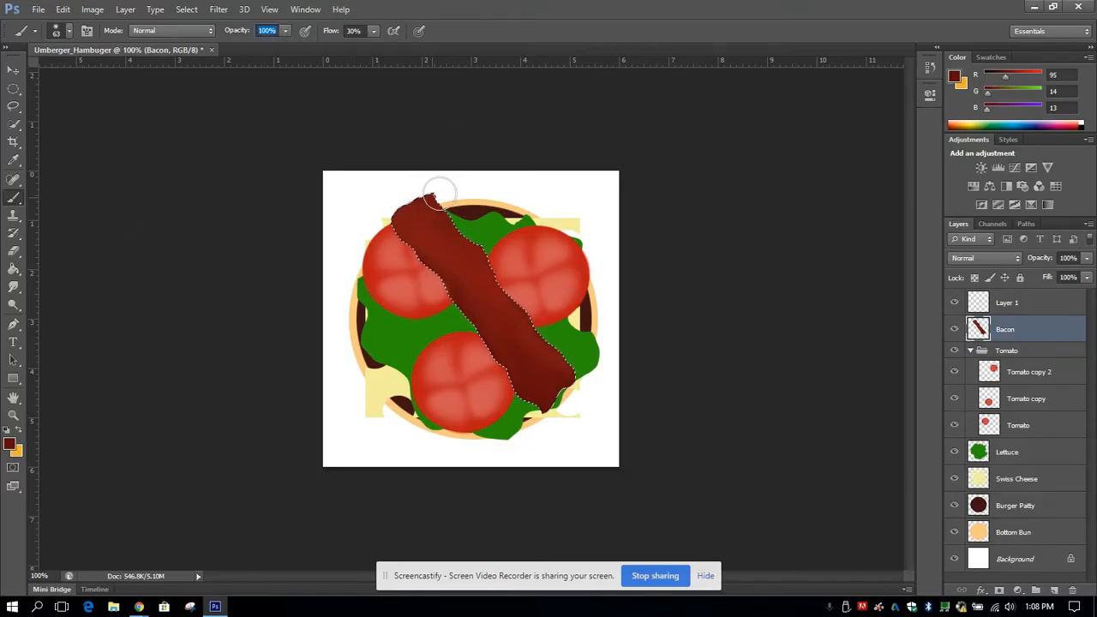
pyautogui.moveTo(455, 198); pyautogui.dragTo(442, 192)
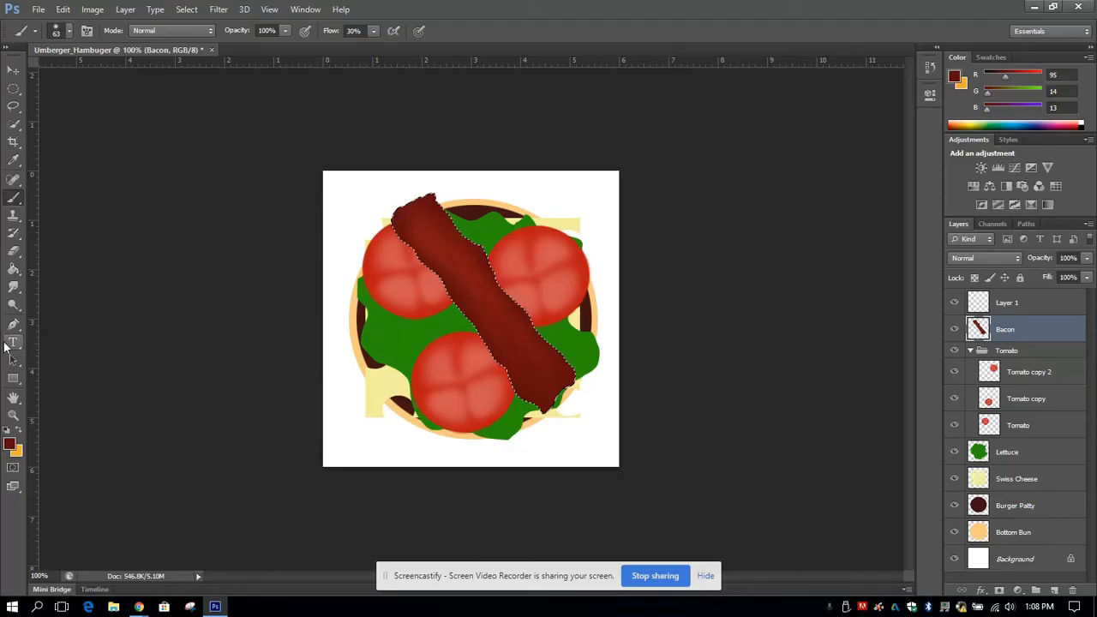
# Paint pink da7573 highlights along the bacon strip with a soft 35 px brush at 44% opacity.
pyautogui.click(10, 442)
pyautogui.moveTo(607, 217); pyautogui.dragTo(624, 183)
pyautogui.click(851, 149)
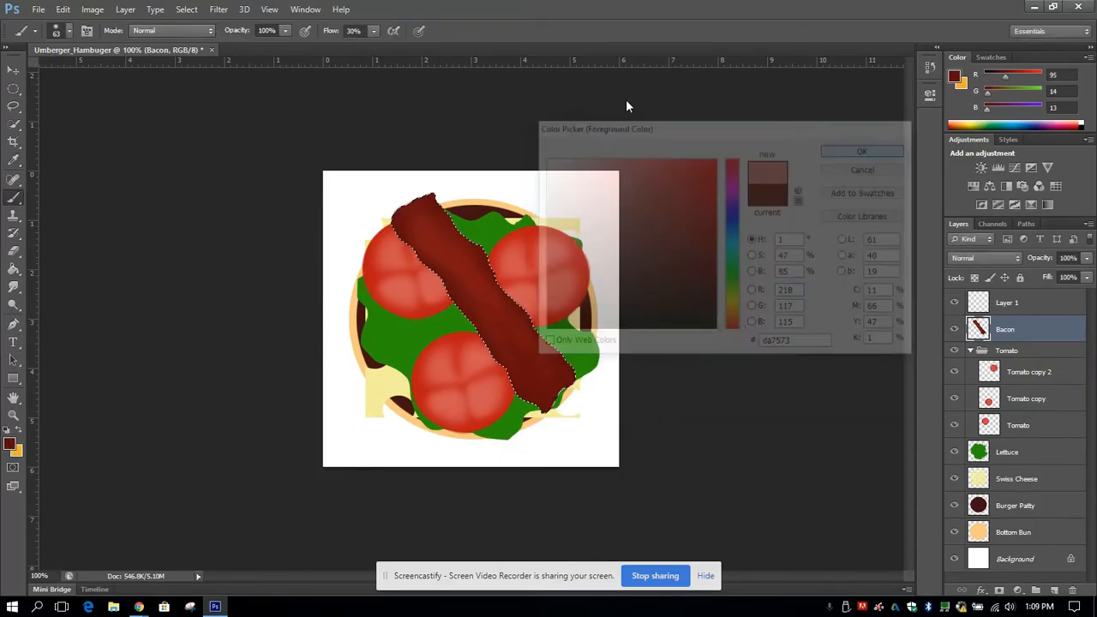
pyautogui.click(280, 31)
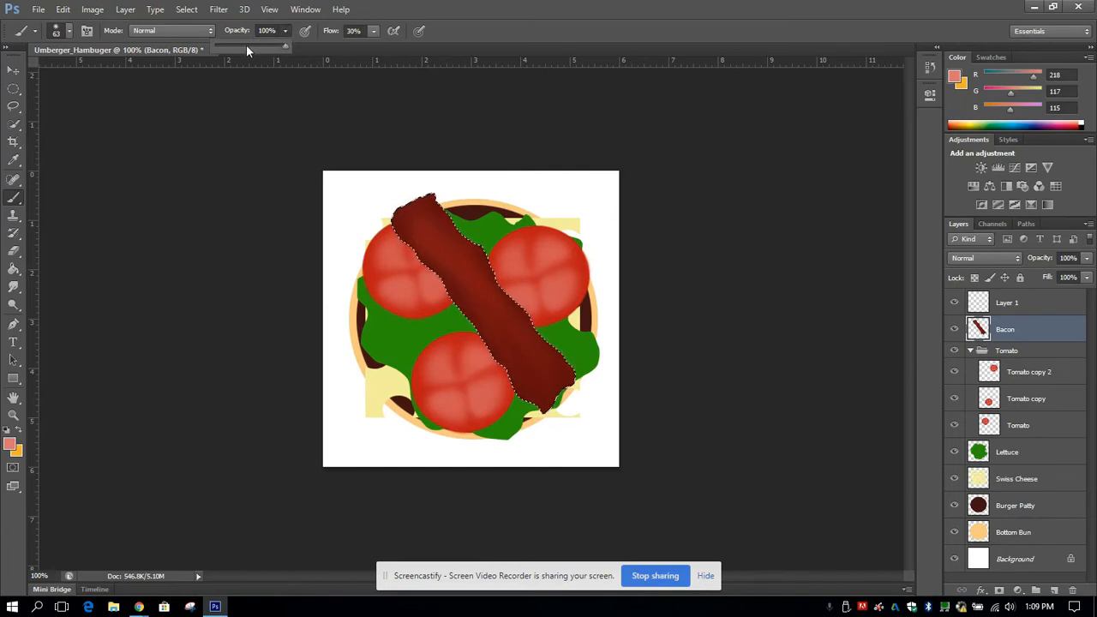
pyautogui.click(246, 45)
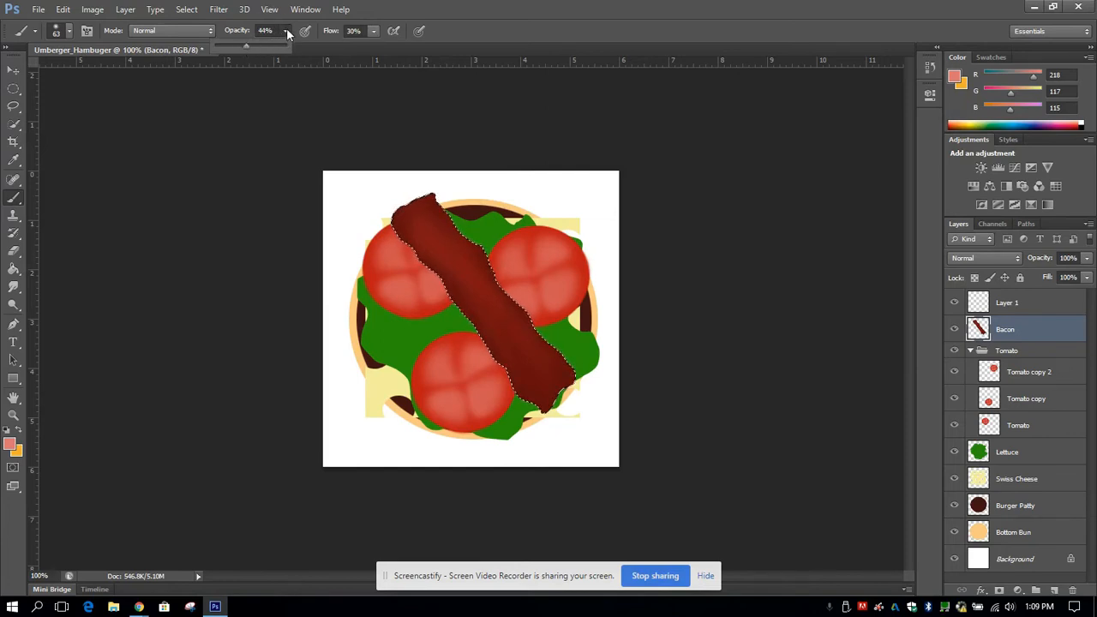
pyautogui.click(67, 32)
pyautogui.click(44, 72)
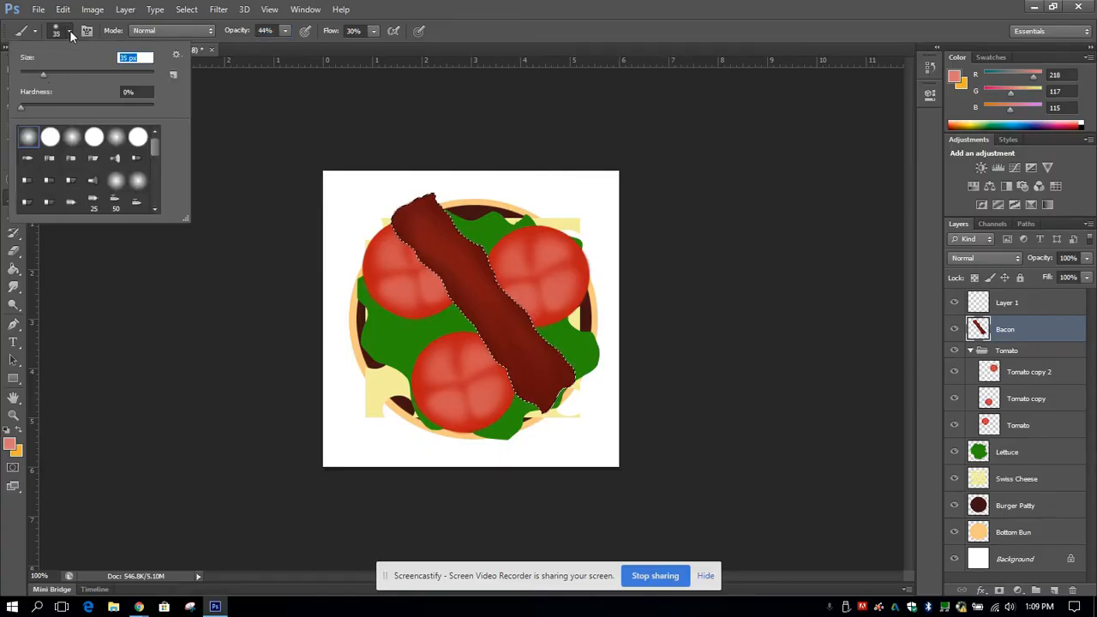
pyautogui.click(70, 31)
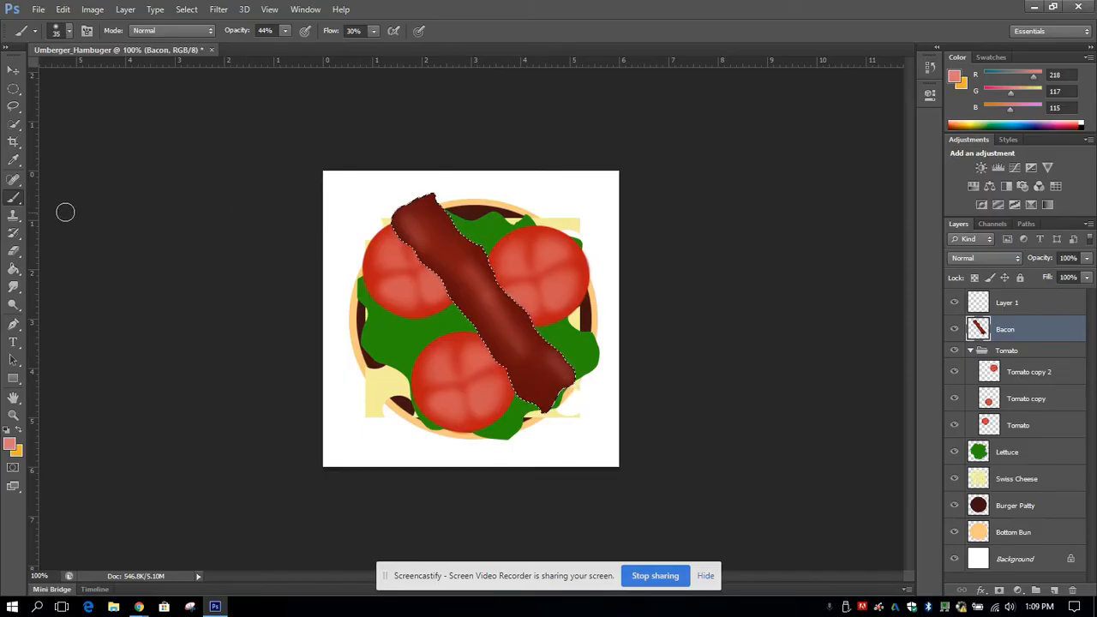
# Blend the pink highlights into the bacon with the Smudge tool and clear the selection.
pyautogui.click(13, 295)
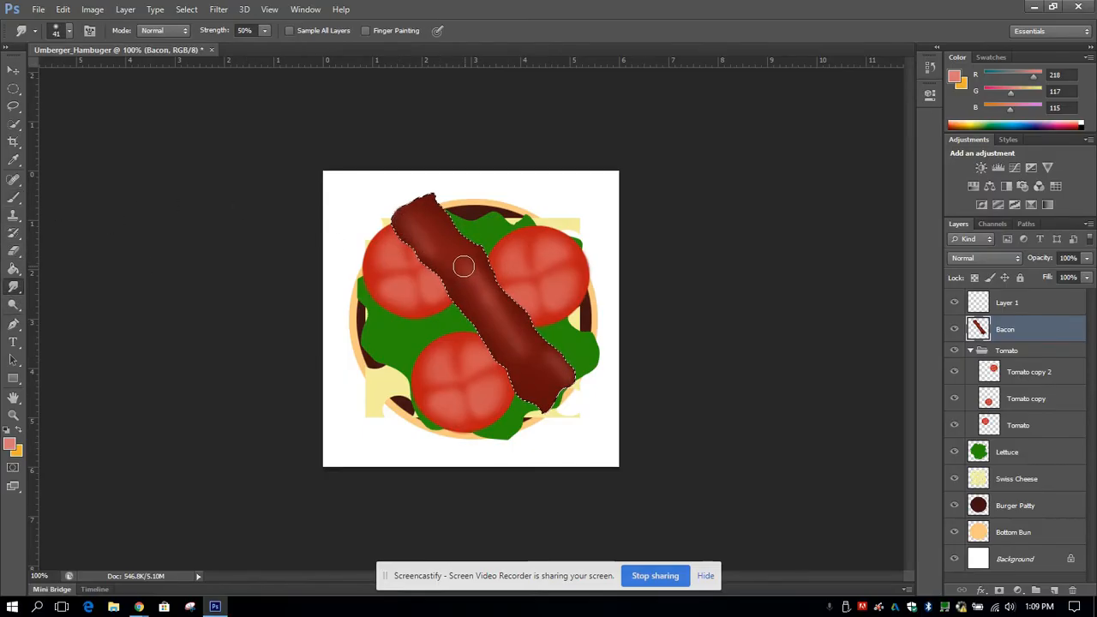
pyautogui.moveTo(463, 267); pyautogui.dragTo(521, 349)
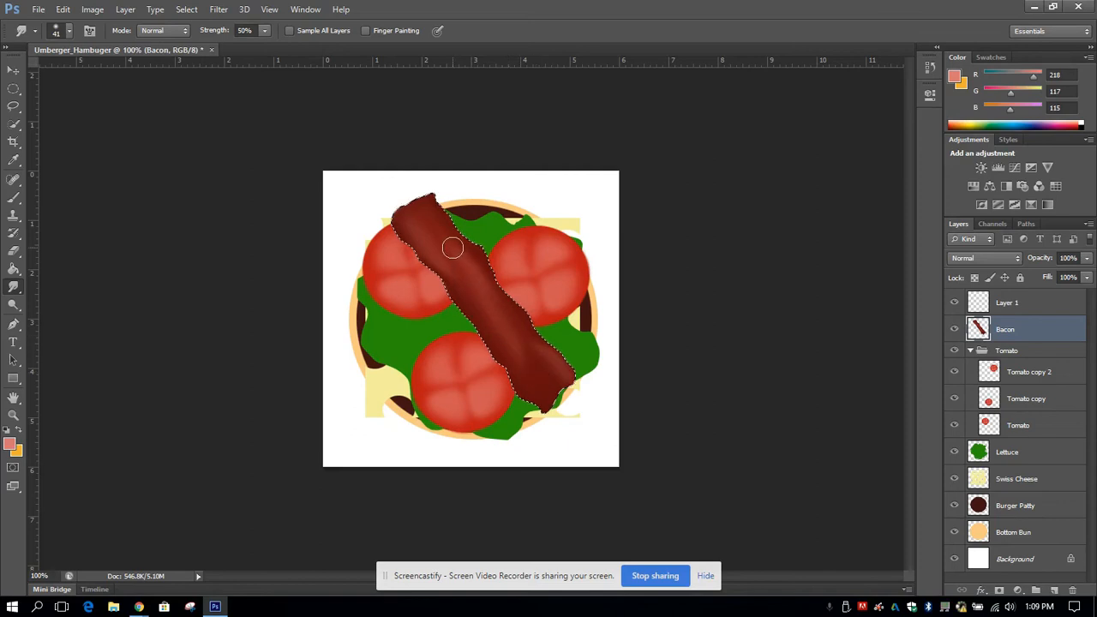
pyautogui.click(14, 70)
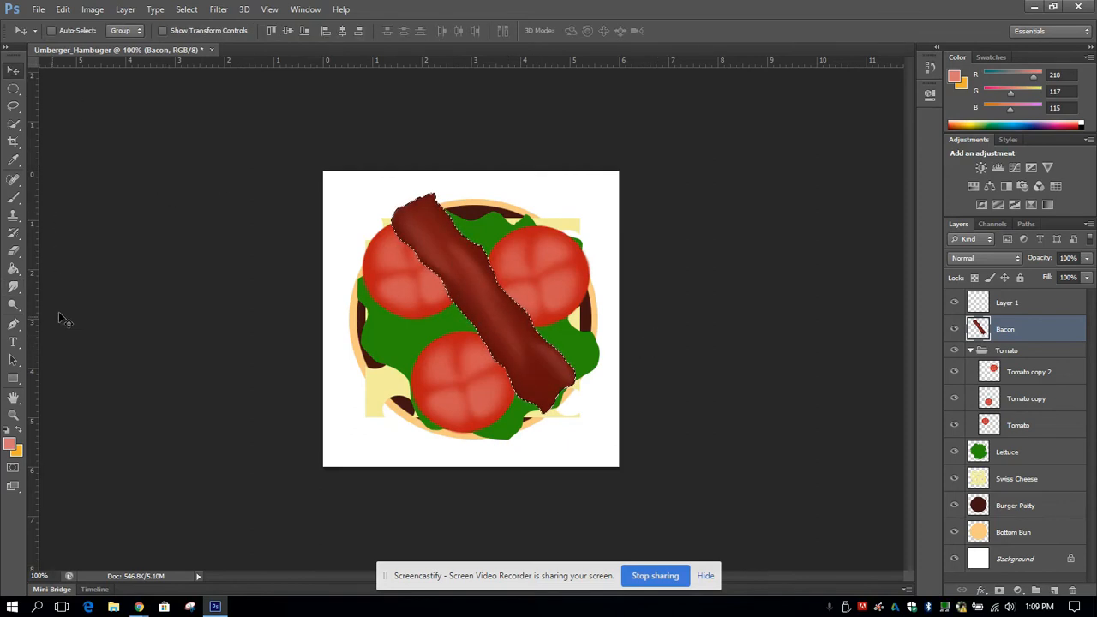
pyautogui.click(13, 88)
pyautogui.click(478, 203)
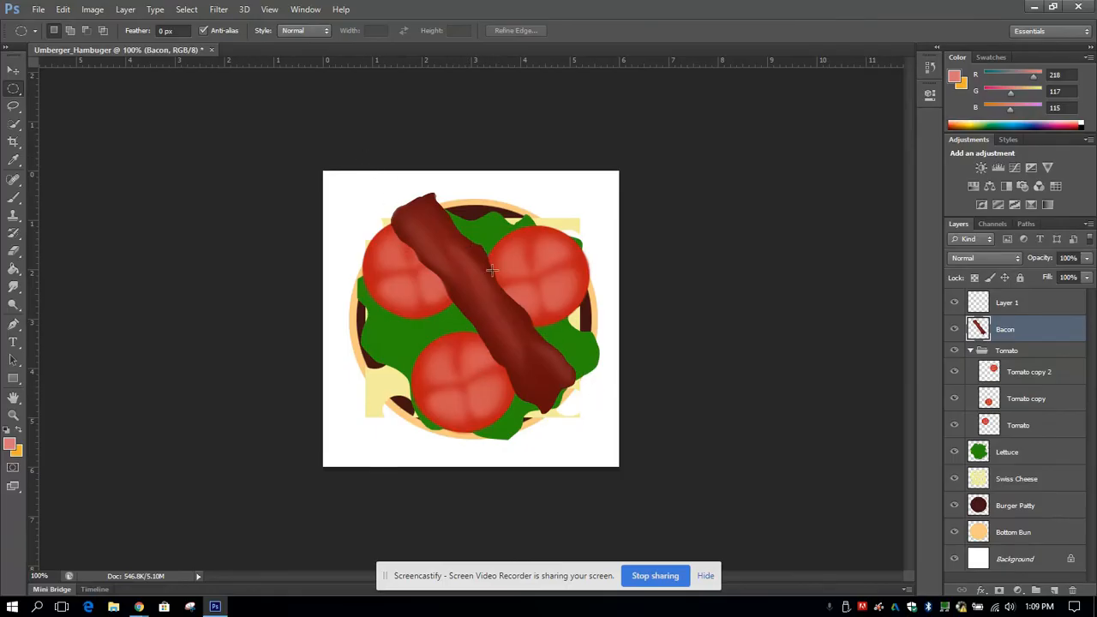
# Touch up the bacon strip's outline with a 30 px Eraser at 100% hardness.
pyautogui.click(12, 254)
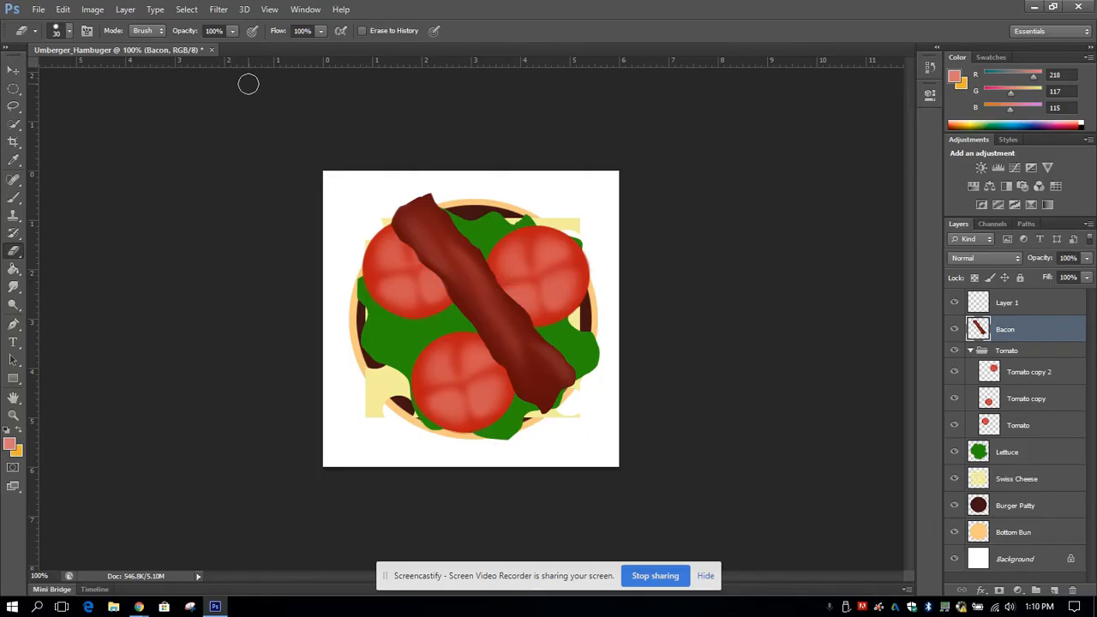
pyautogui.click(69, 31)
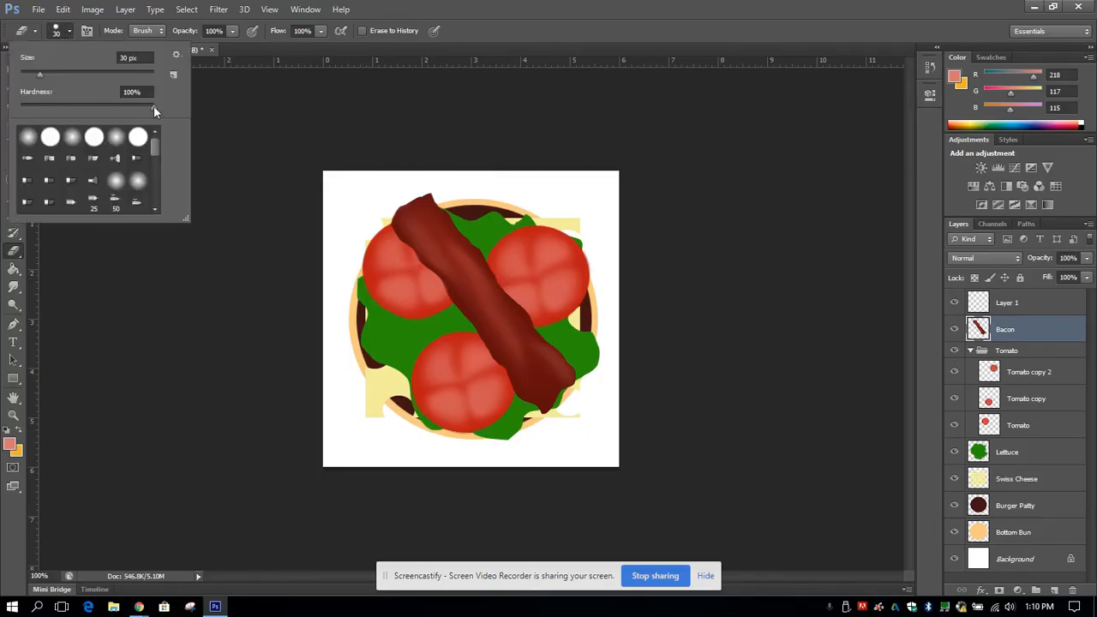
pyautogui.click(69, 33)
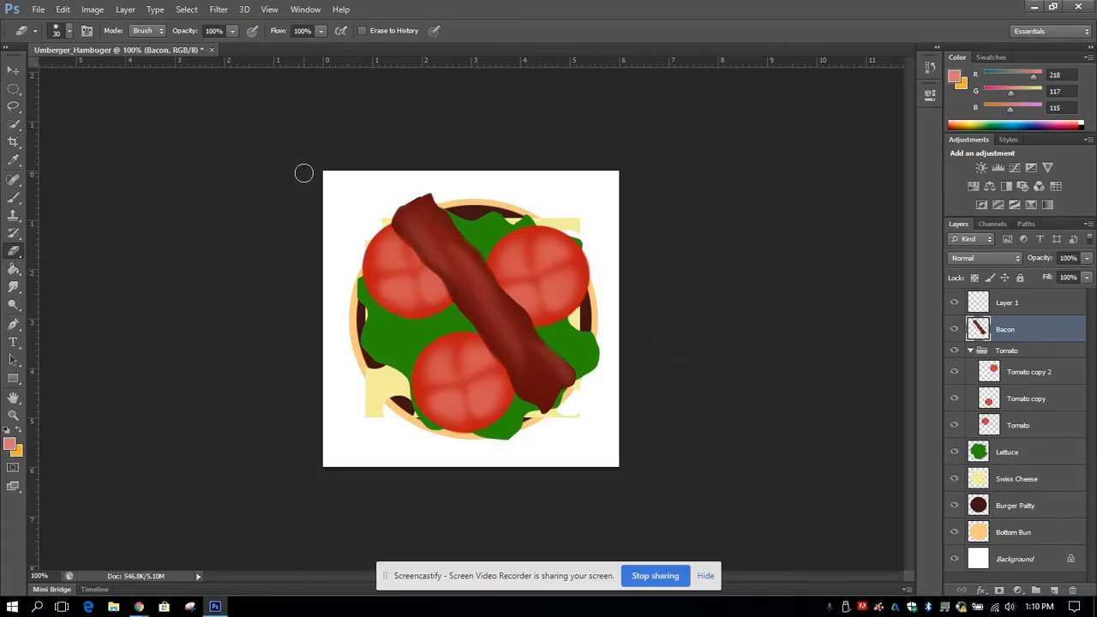
# Trim the bacon strip's right-hand edge using freehand Lasso selections drawn along its outline.
pyautogui.click(13, 106)
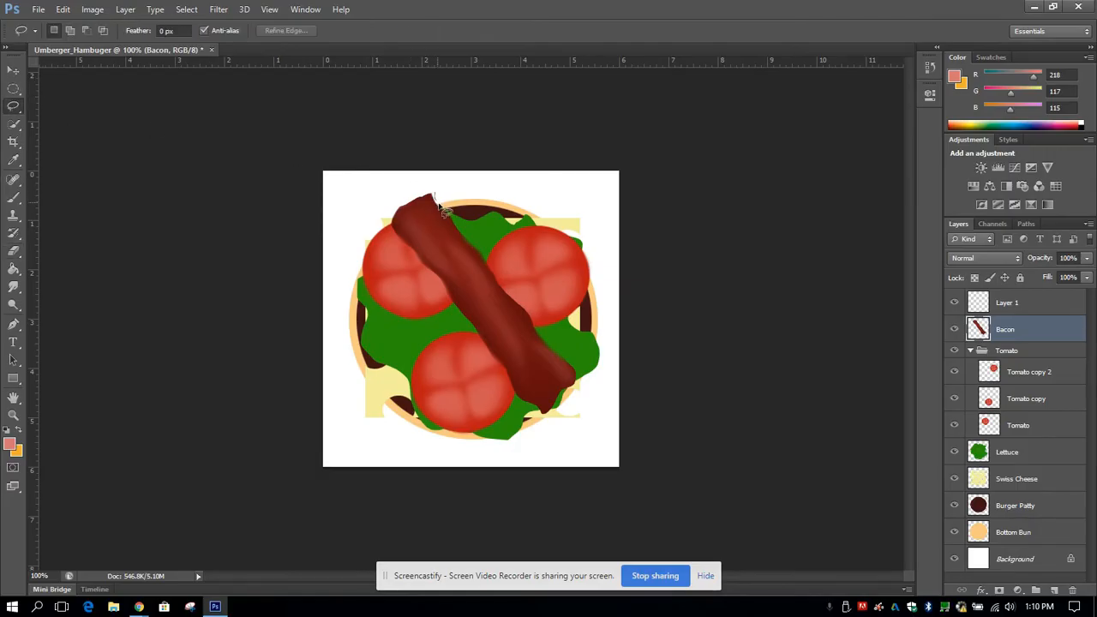
pyautogui.moveTo(437, 206)
pyautogui.mouseDown()
pyautogui.moveTo(502, 287)
pyautogui.moveTo(539, 268)
pyautogui.moveTo(448, 76)
pyautogui.mouseUp()
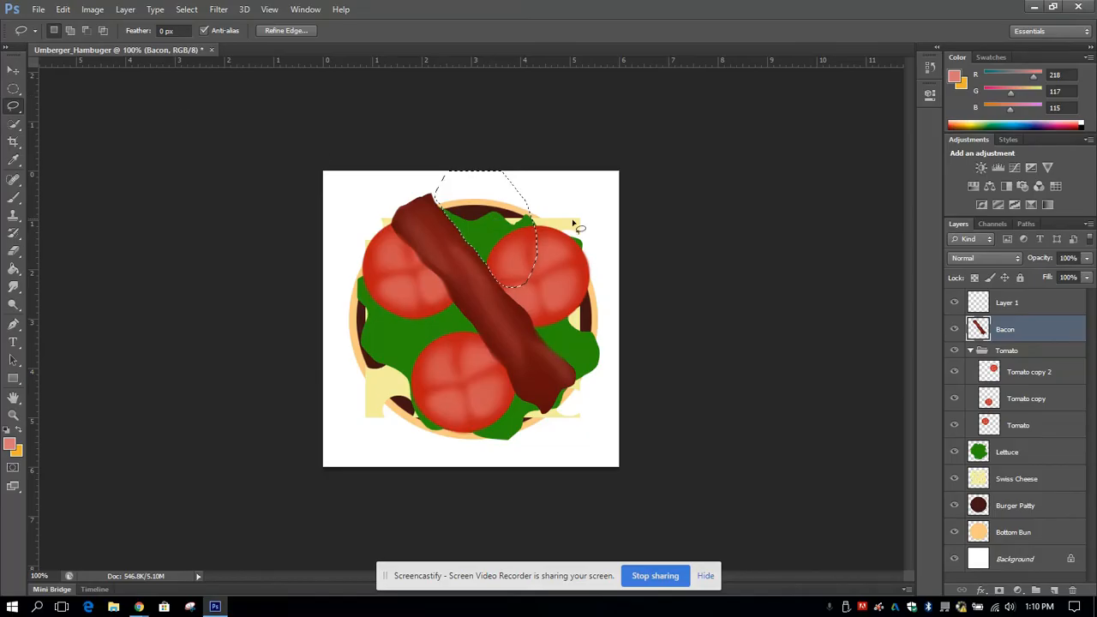
pyautogui.click(606, 233)
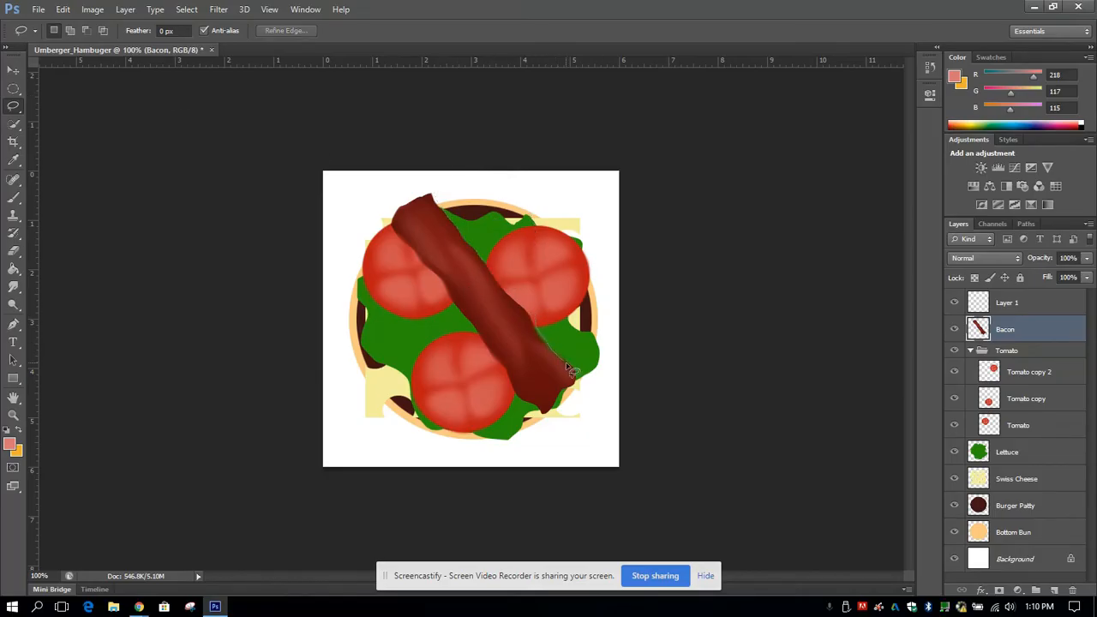
pyautogui.moveTo(566, 369)
pyautogui.mouseDown()
pyautogui.moveTo(581, 379)
pyautogui.moveTo(540, 286)
pyautogui.mouseUp()
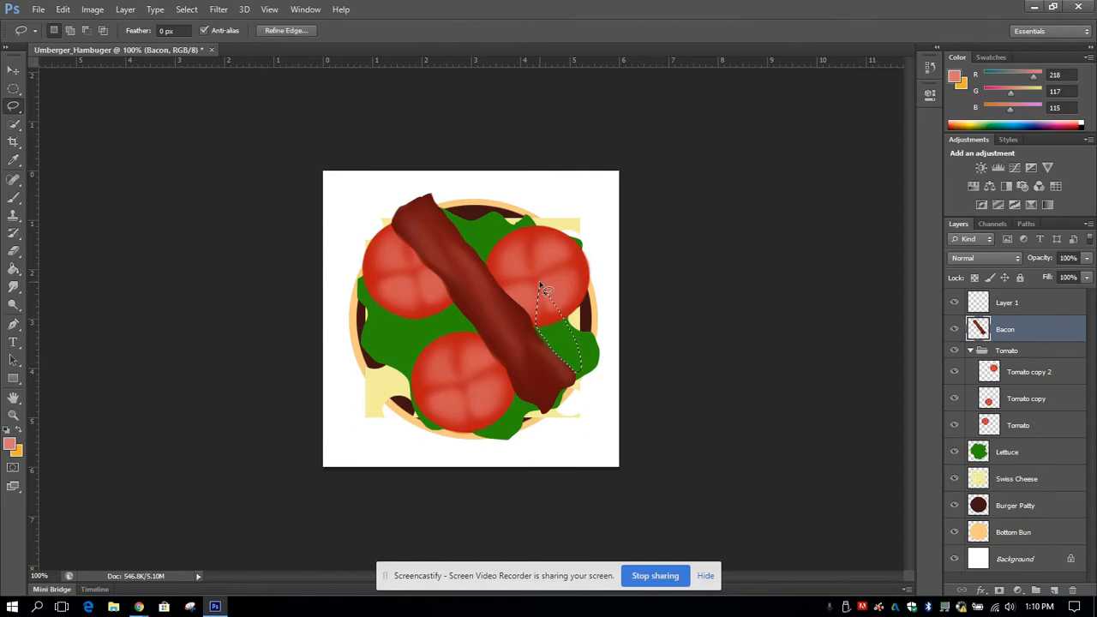
pyautogui.click(535, 298)
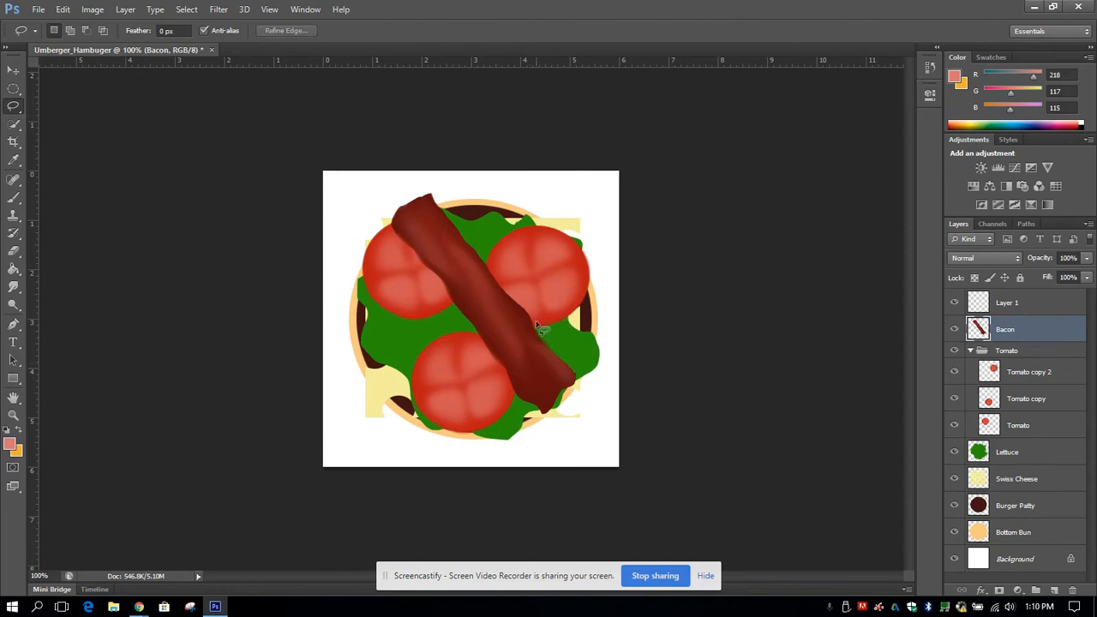
pyautogui.moveTo(538, 325)
pyautogui.mouseDown()
pyautogui.moveTo(565, 336)
pyautogui.moveTo(569, 286)
pyautogui.mouseUp()
pyautogui.click(631, 292)
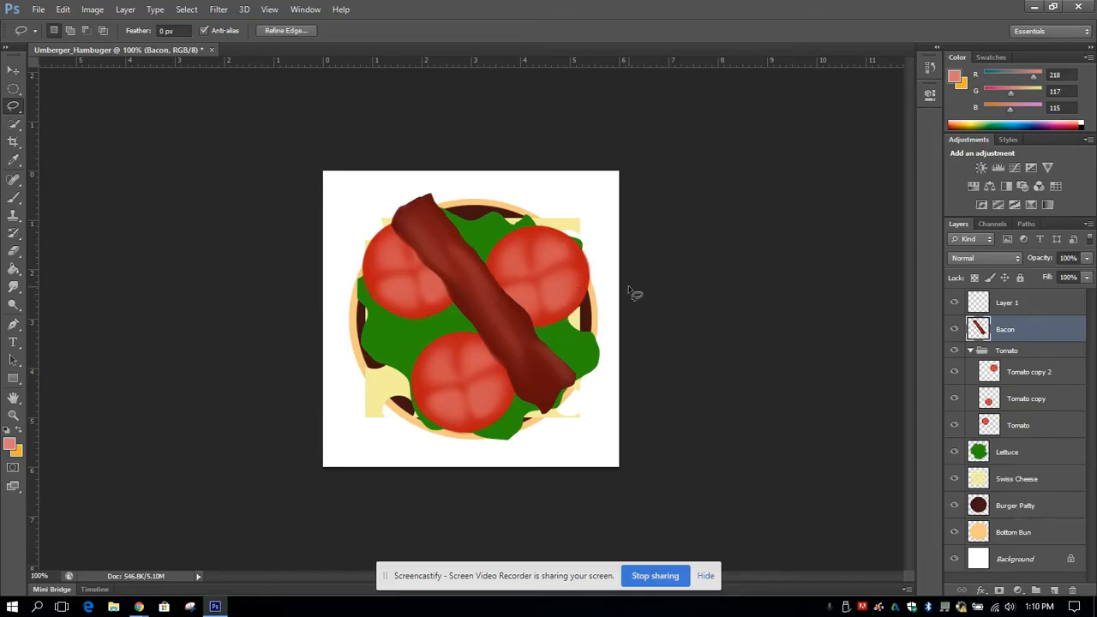
# Duplicate the Bacon layer, place the copy parallel to the original on its lower-left side, and reselect the original layer.
pyautogui.hotkey('ctrl', '+')
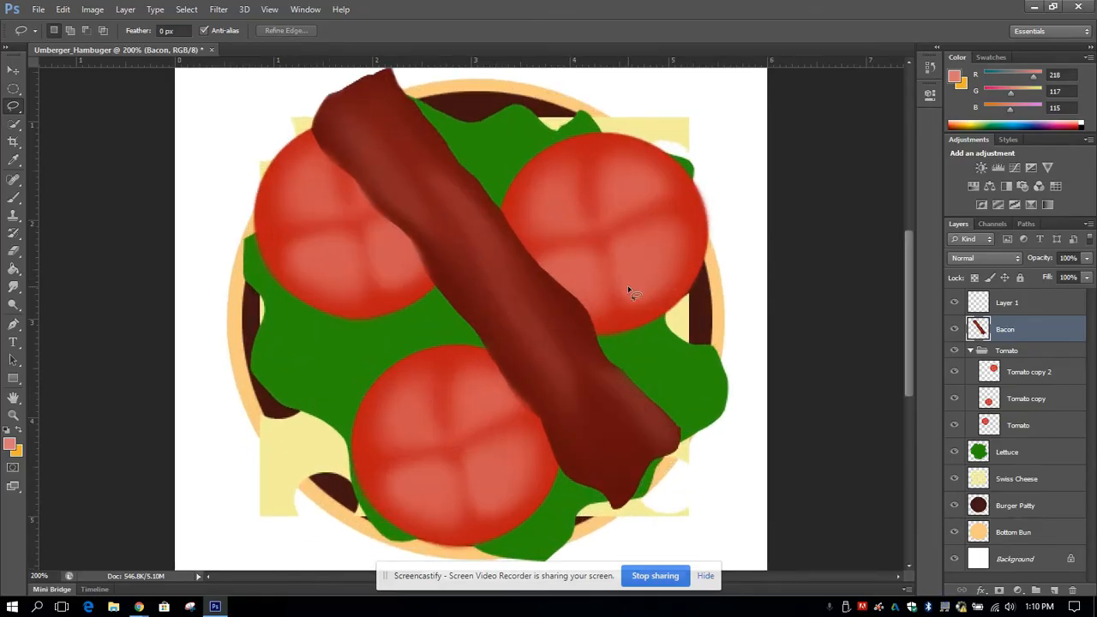
pyautogui.moveTo(1020, 340); pyautogui.dragTo(1056, 592)
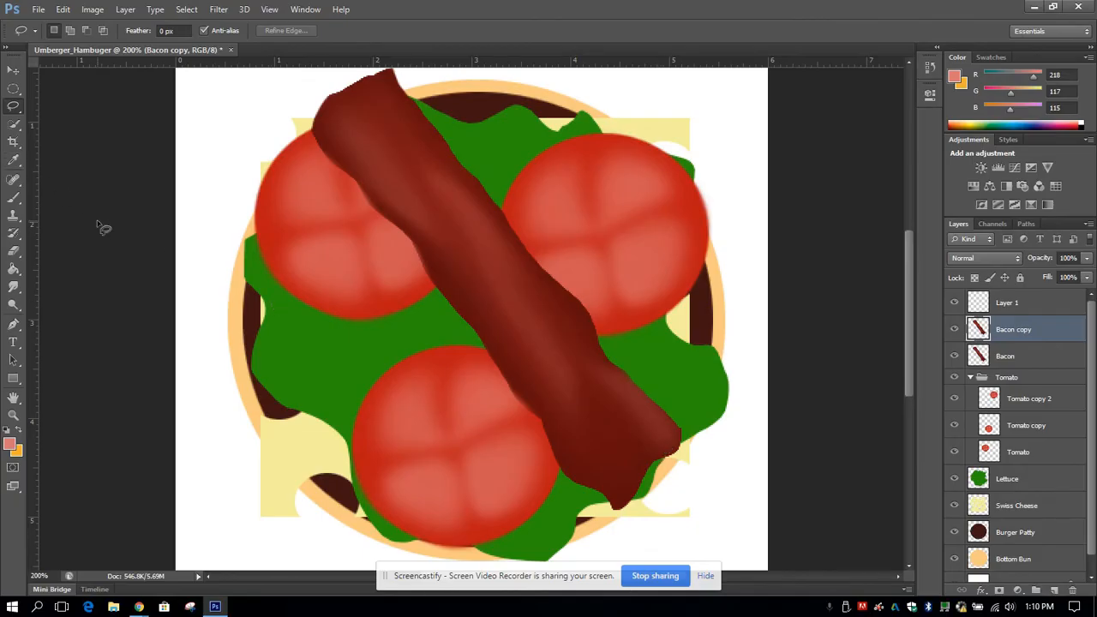
pyautogui.hotkey('ctrl', '-')
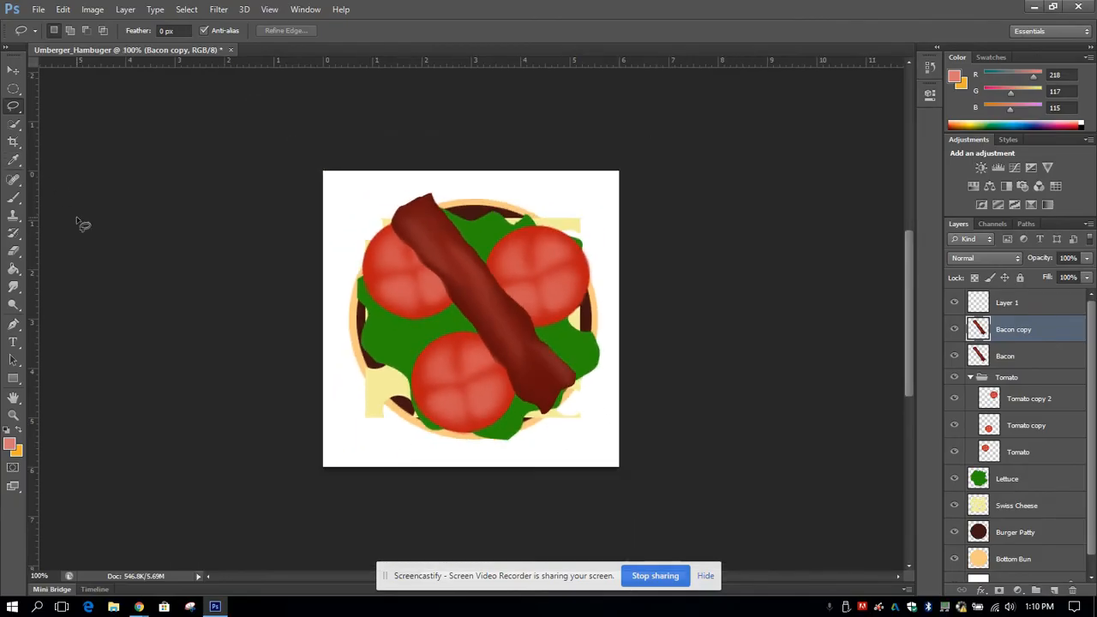
pyautogui.click(12, 69)
pyautogui.moveTo(473, 289); pyautogui.dragTo(420, 315)
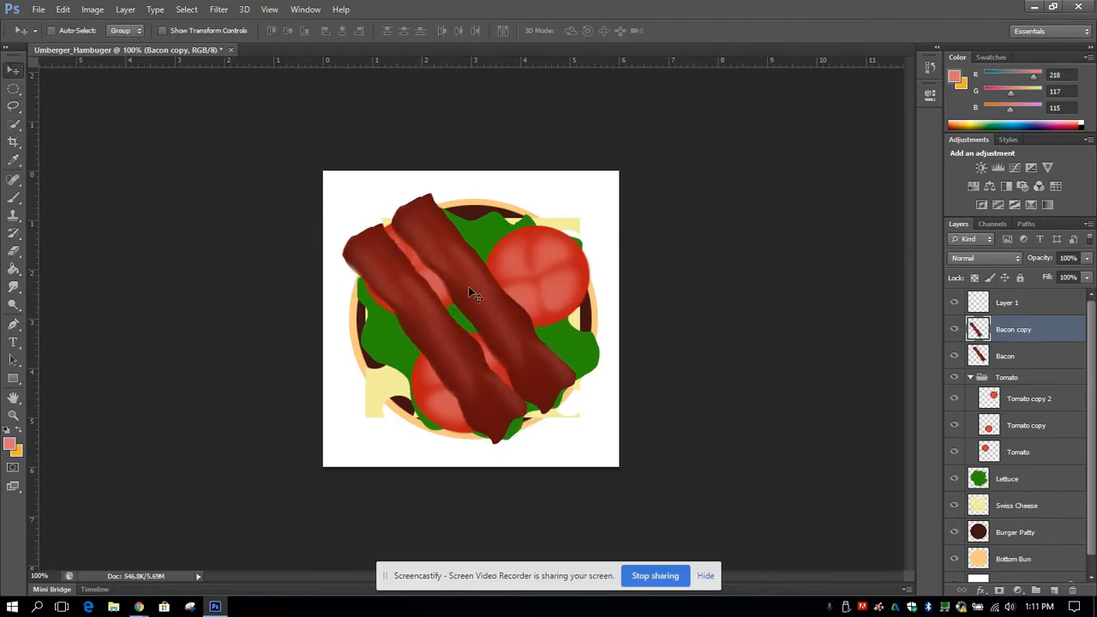
pyautogui.click(1026, 360)
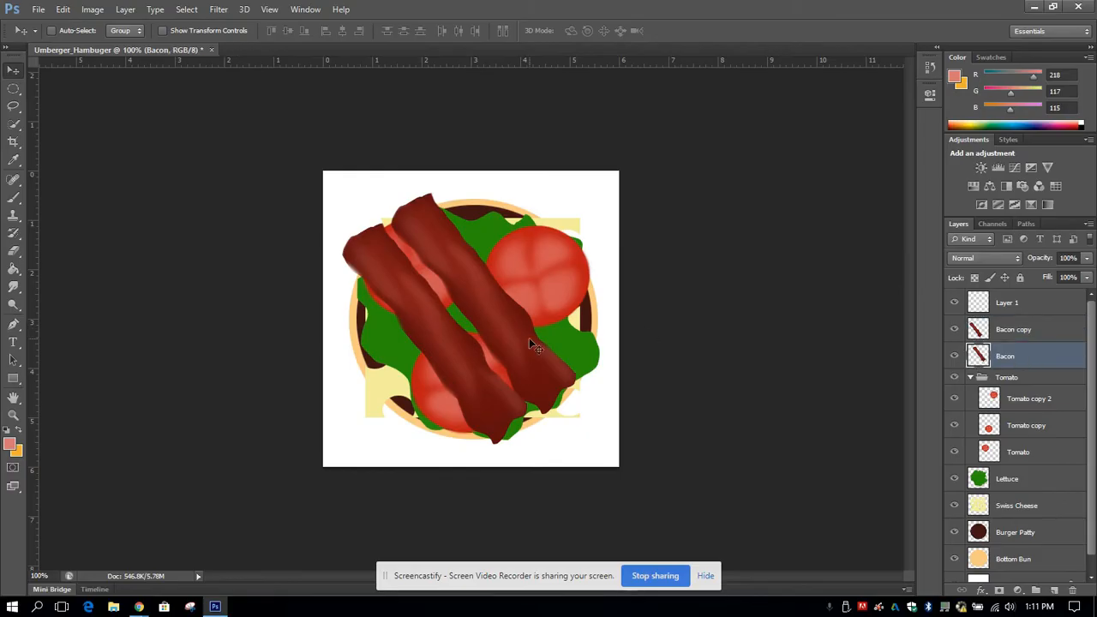
# Reposition the two bacon strips slightly toward the burger's upper right, moving the original farther to widen the gap between them.
pyautogui.moveTo(505, 325); pyautogui.dragTo(517, 310)
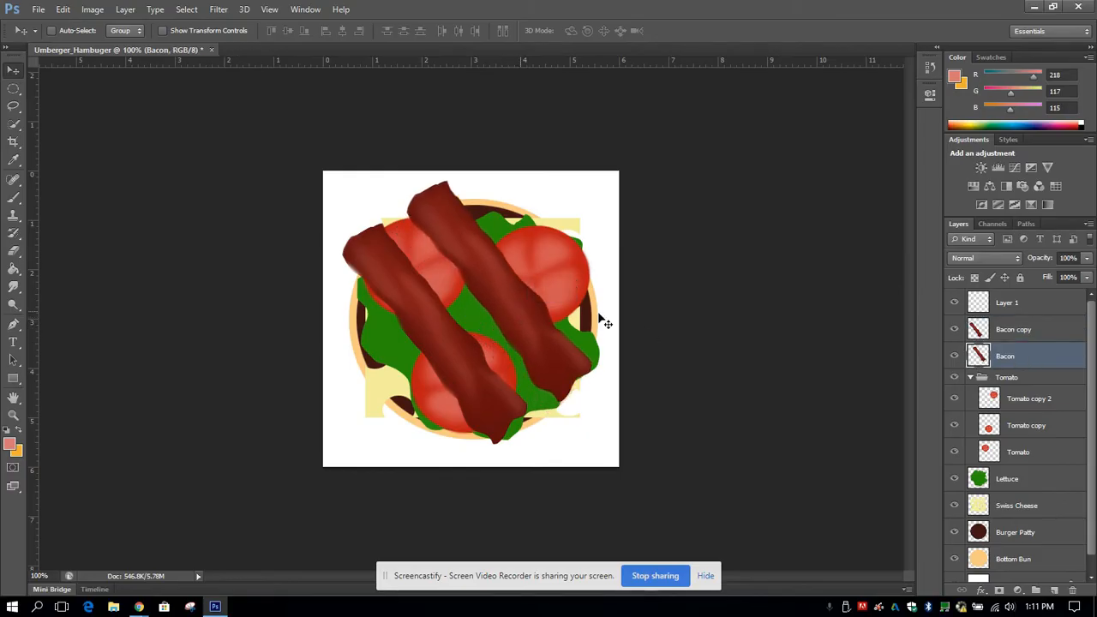
pyautogui.click(1045, 334)
pyautogui.moveTo(463, 365); pyautogui.dragTo(474, 358)
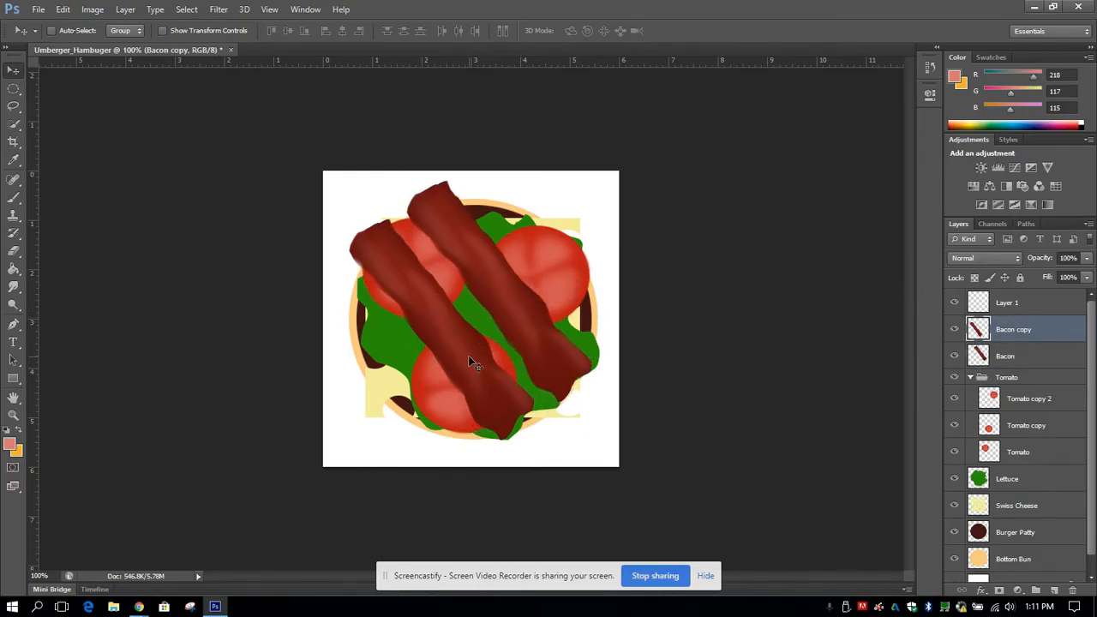
# Duplicate both bacon layers and lay the copies crosswise over the original strips, rotated by -91.87°.
pyautogui.keyDown('shift'); pyautogui.click(1027, 358); pyautogui.keyUp('shift')
pyautogui.moveTo(1028, 357); pyautogui.dragTo(1054, 589)
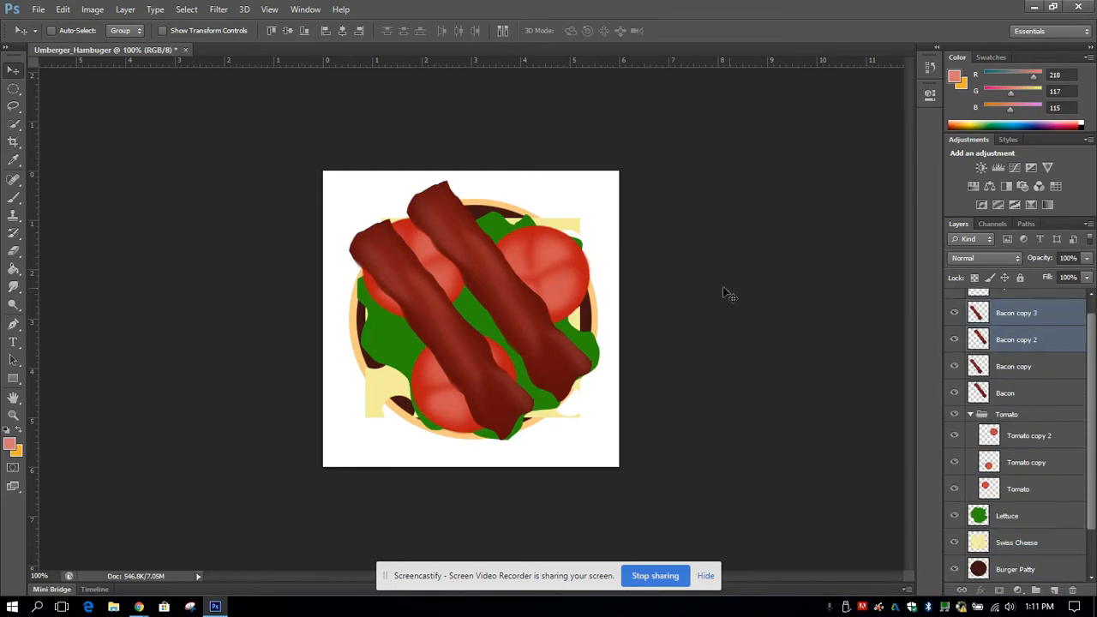
pyautogui.click(61, 9)
pyautogui.click(91, 263)
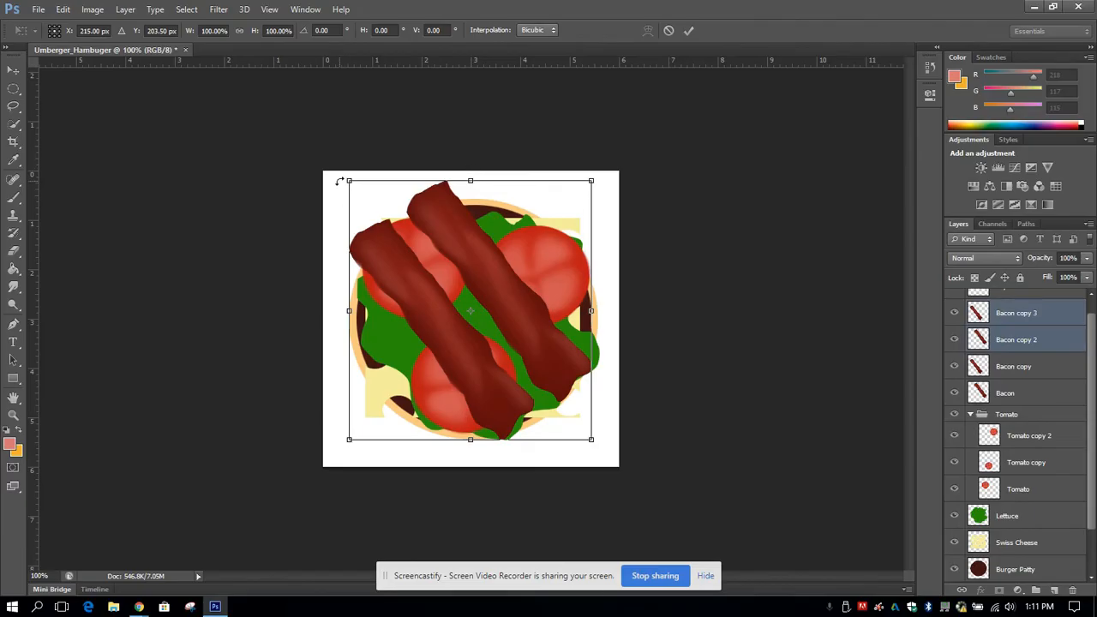
pyautogui.moveTo(340, 182); pyautogui.dragTo(398, 386)
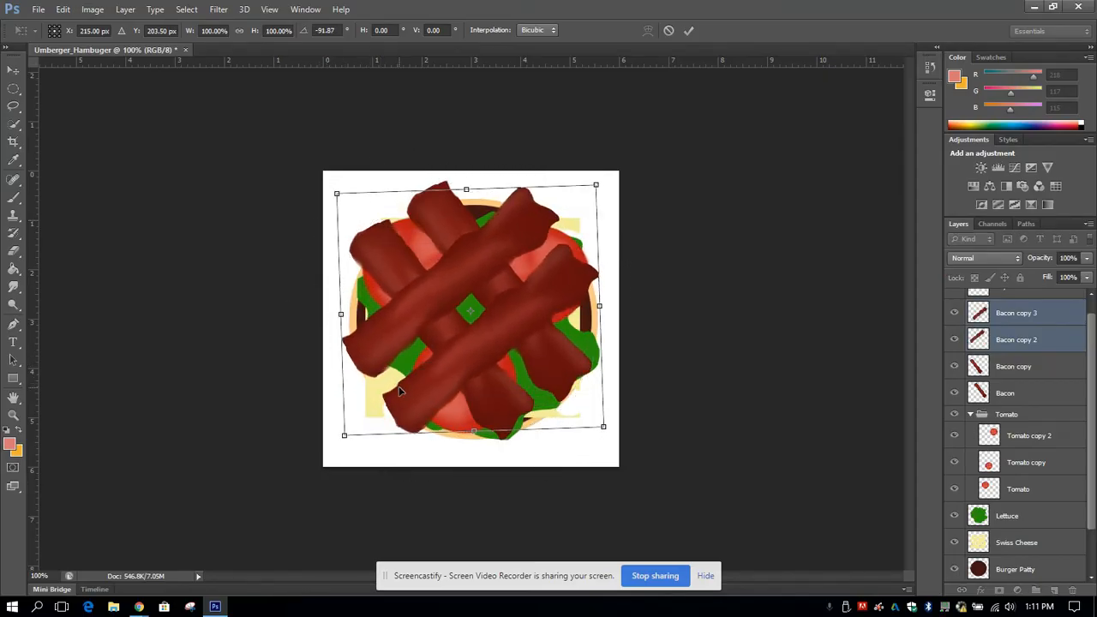
pyautogui.press('Return')
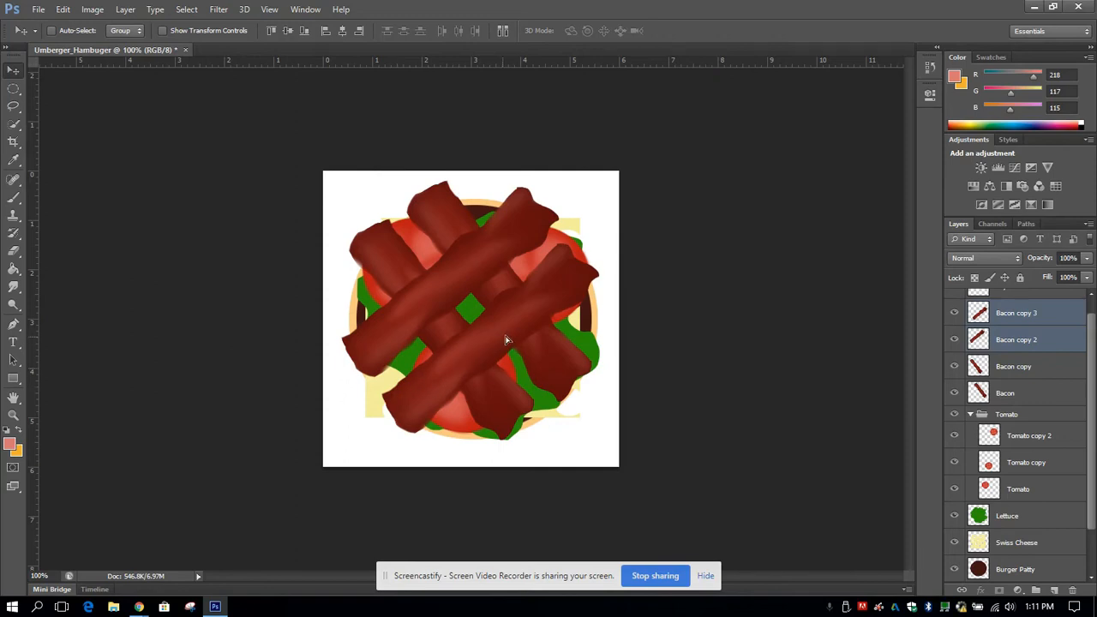
pyautogui.moveTo(501, 341); pyautogui.dragTo(506, 346)
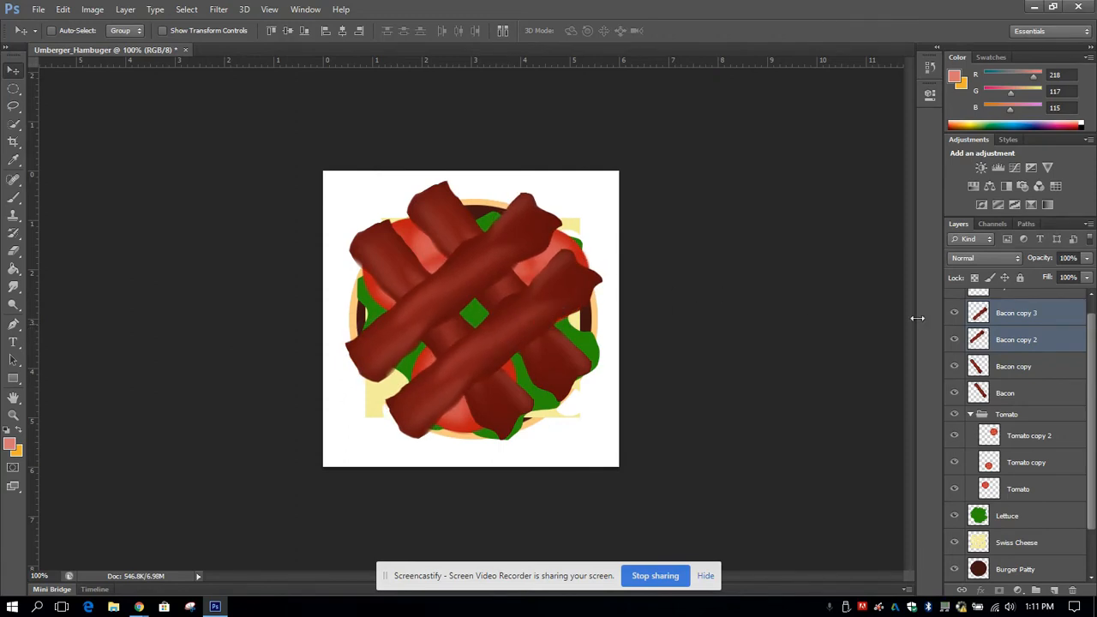
# Create a layer group directly above the Bacon copy 3 layer and name it Bacon.
pyautogui.moveTo(1091, 333); pyautogui.dragTo(1092, 314)
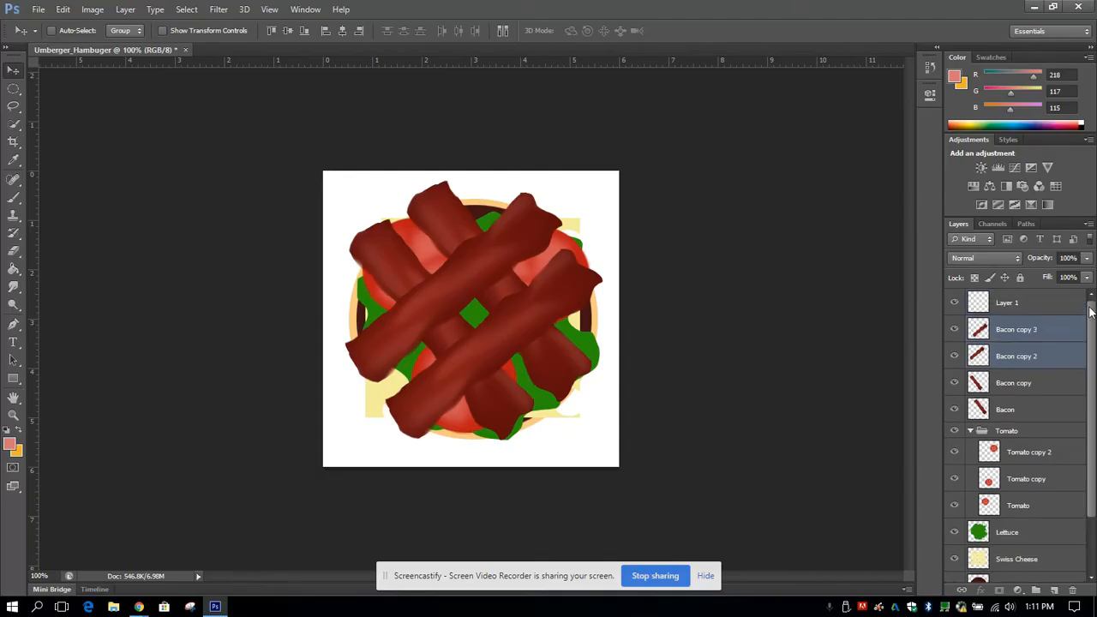
pyautogui.click(1042, 307)
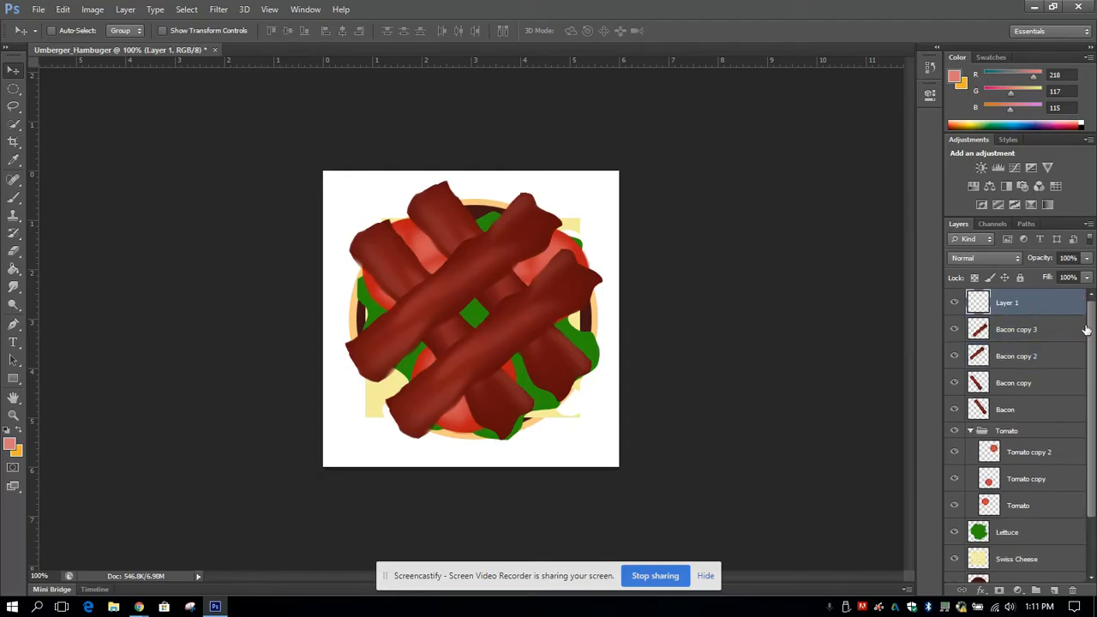
pyautogui.click(1042, 331)
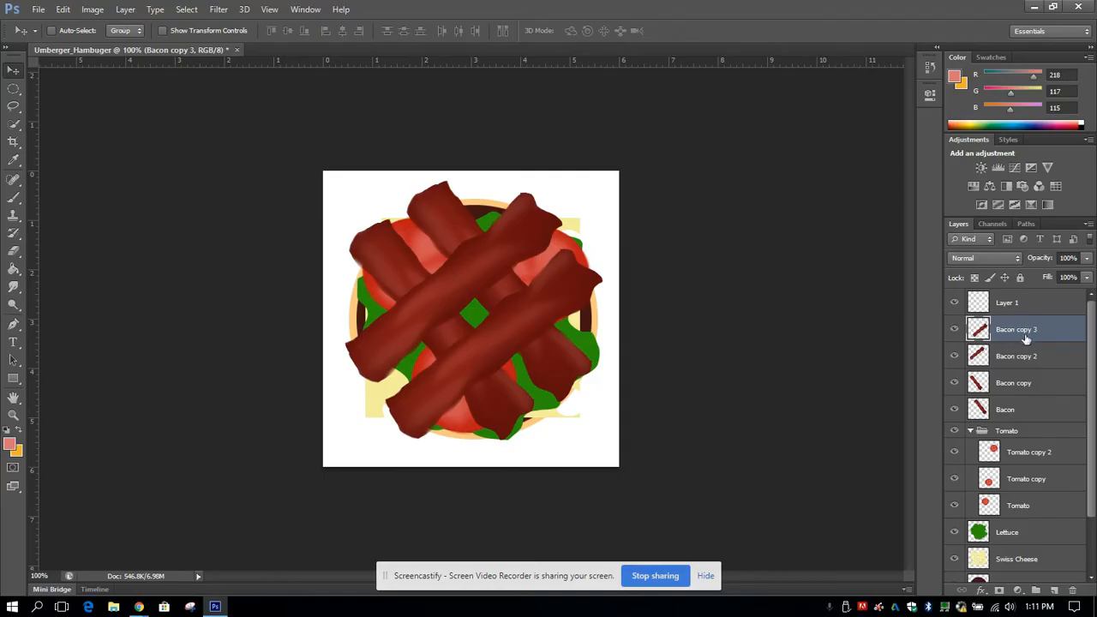
pyautogui.click(1036, 591)
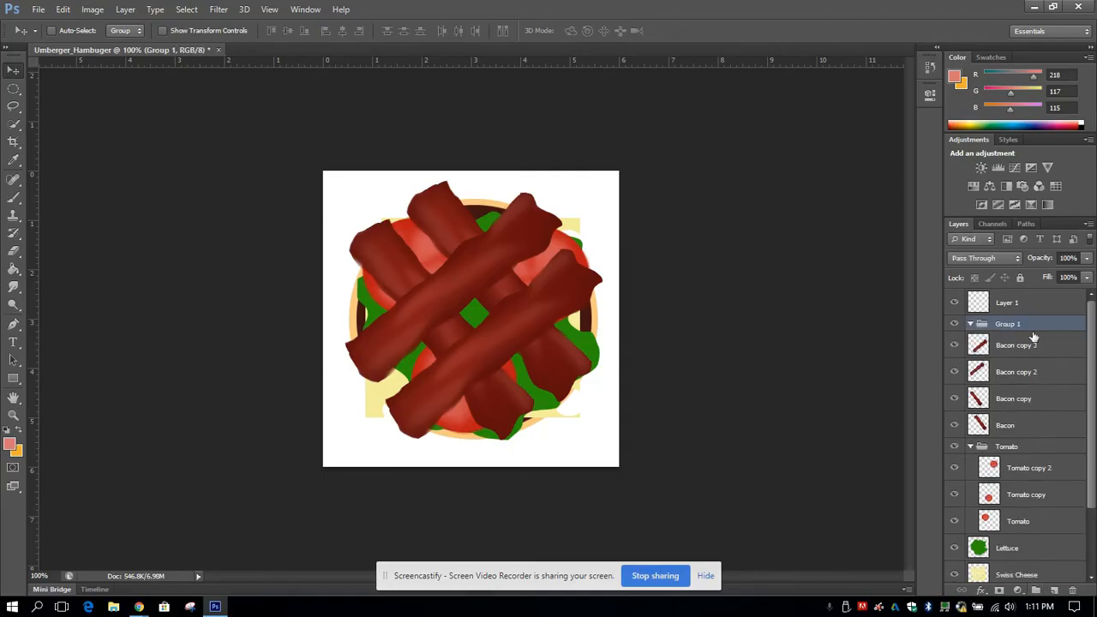
pyautogui.doubleClick(1005, 324)
pyautogui.write('Bacon')
pyautogui.press('Return')
# Move all four bacon strip layers into the Bacon group.
pyautogui.click(1027, 348)
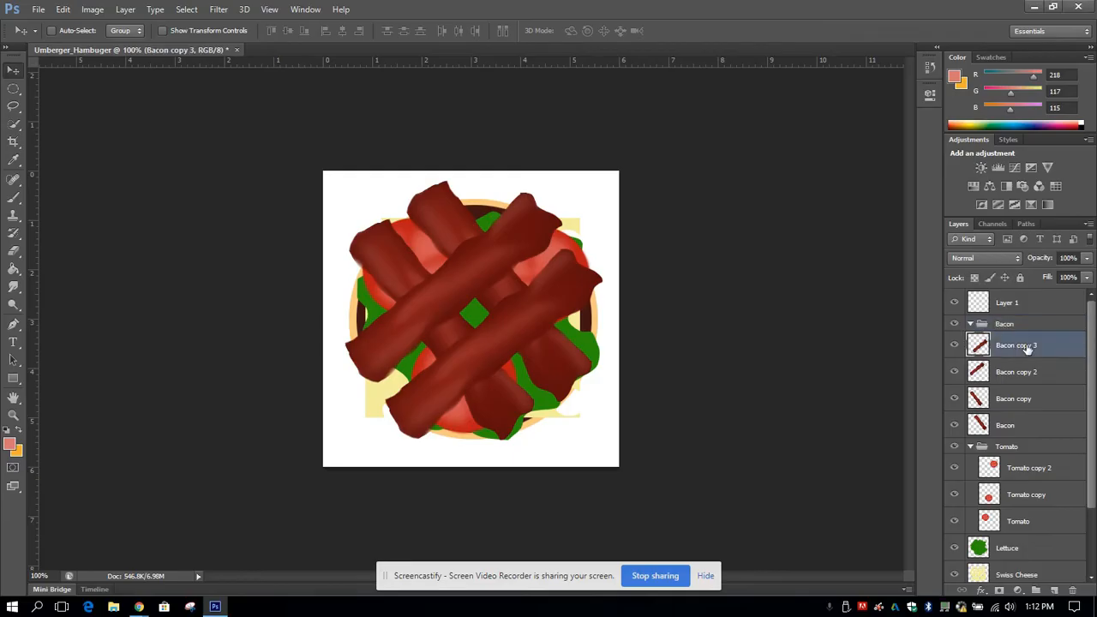
pyautogui.keyDown('shift'); pyautogui.click(1006, 429); pyautogui.keyUp('shift')
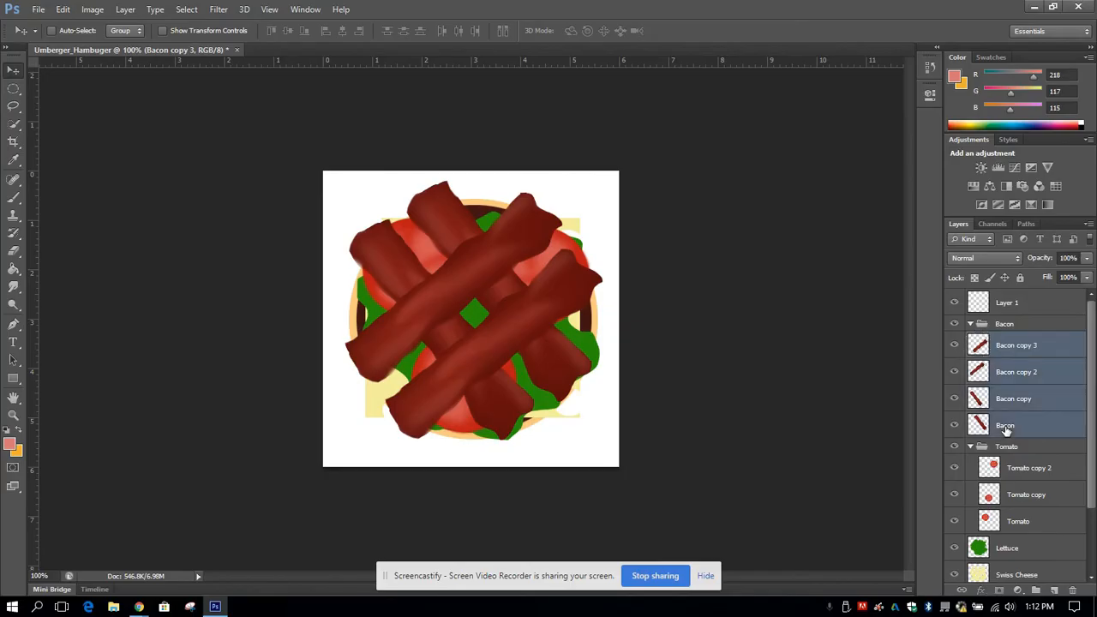
pyautogui.moveTo(1016, 348); pyautogui.dragTo(1008, 328)
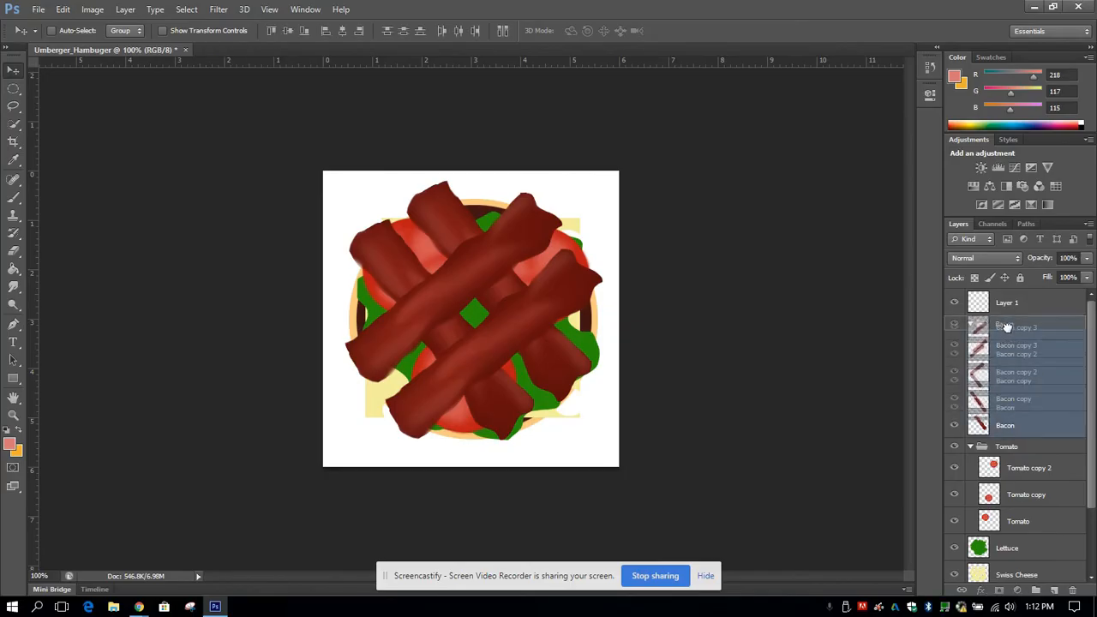
pyautogui.moveTo(1008, 335); pyautogui.dragTo(1034, 330)
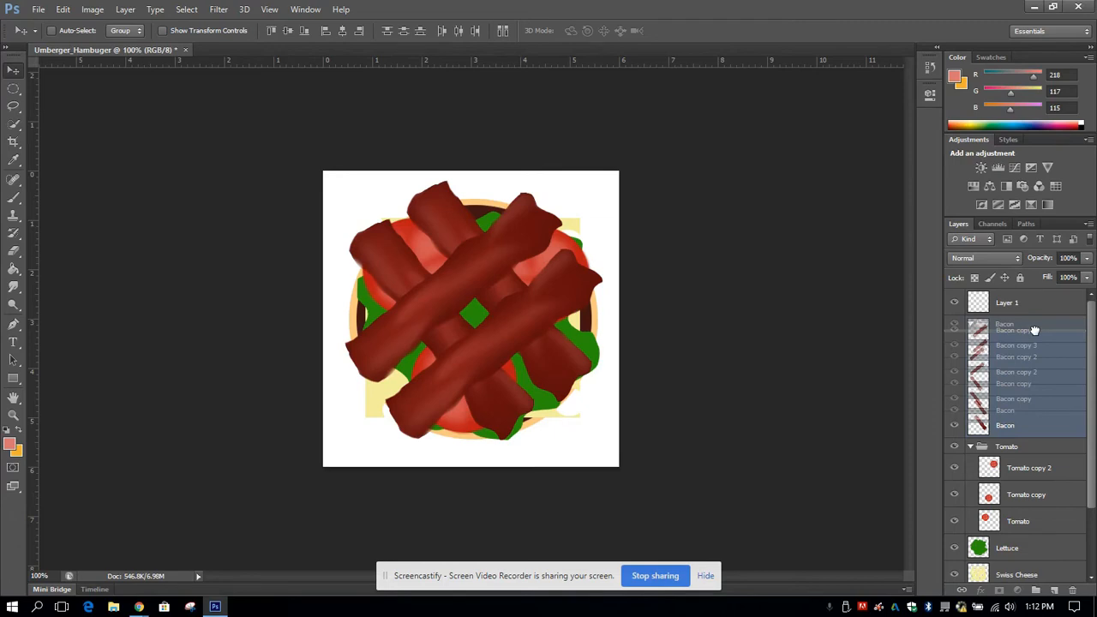
pyautogui.moveTo(1035, 330); pyautogui.dragTo(1033, 325)
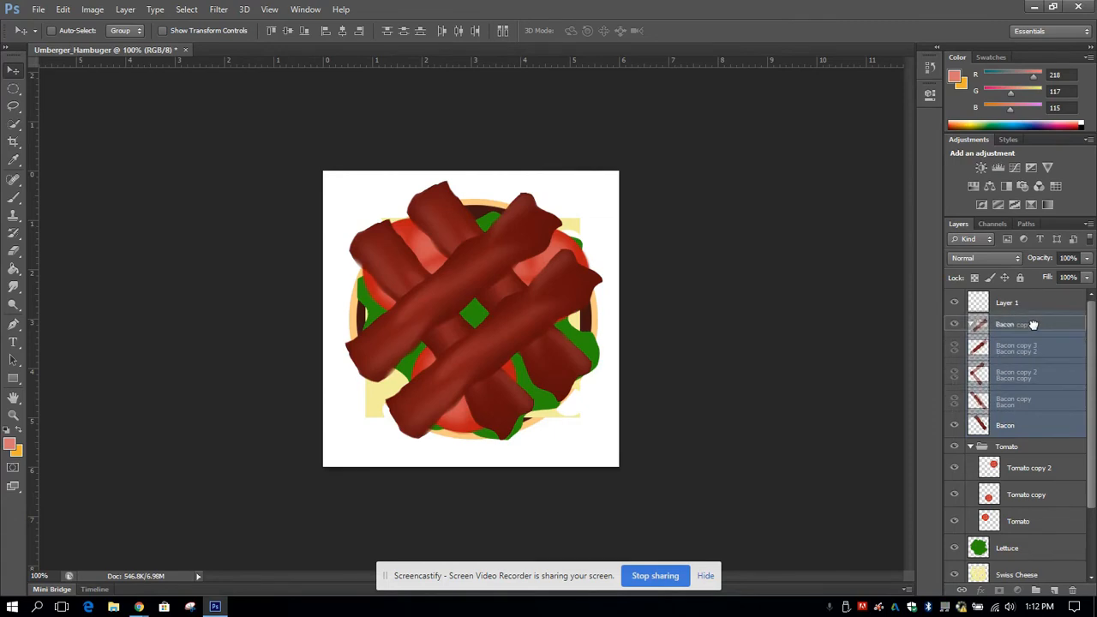
pyautogui.moveTo(1033, 325); pyautogui.dragTo(1035, 330)
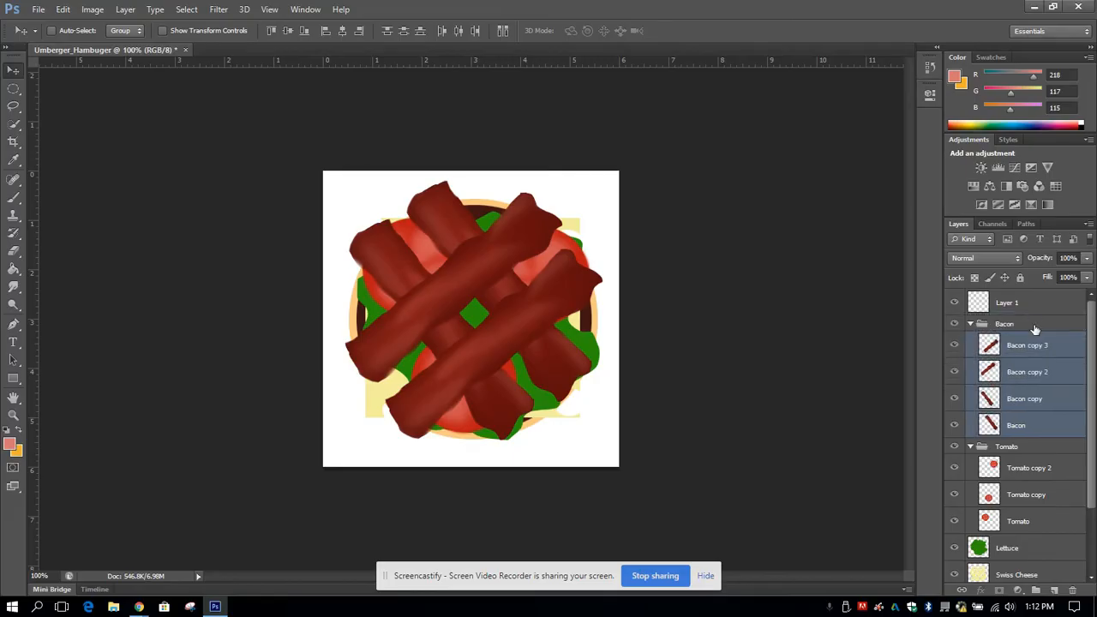
# Collapse the Bacon and Tomato groups and hide everything from the Burger Patty layer up to the Bacon group.
pyautogui.click(971, 324)
pyautogui.click(971, 339)
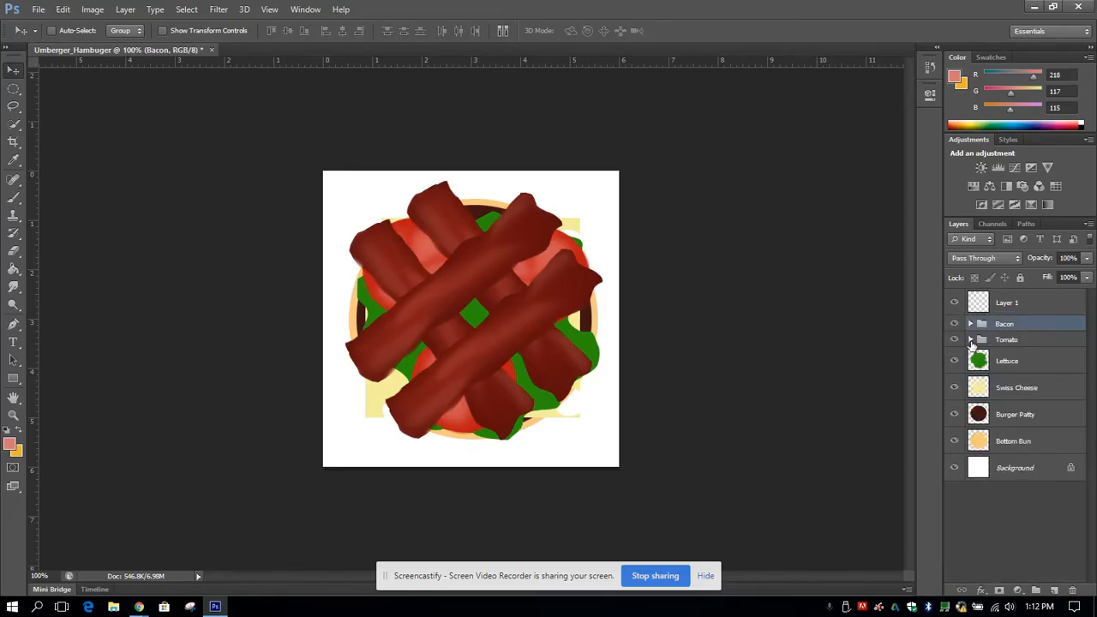
pyautogui.click(992, 412)
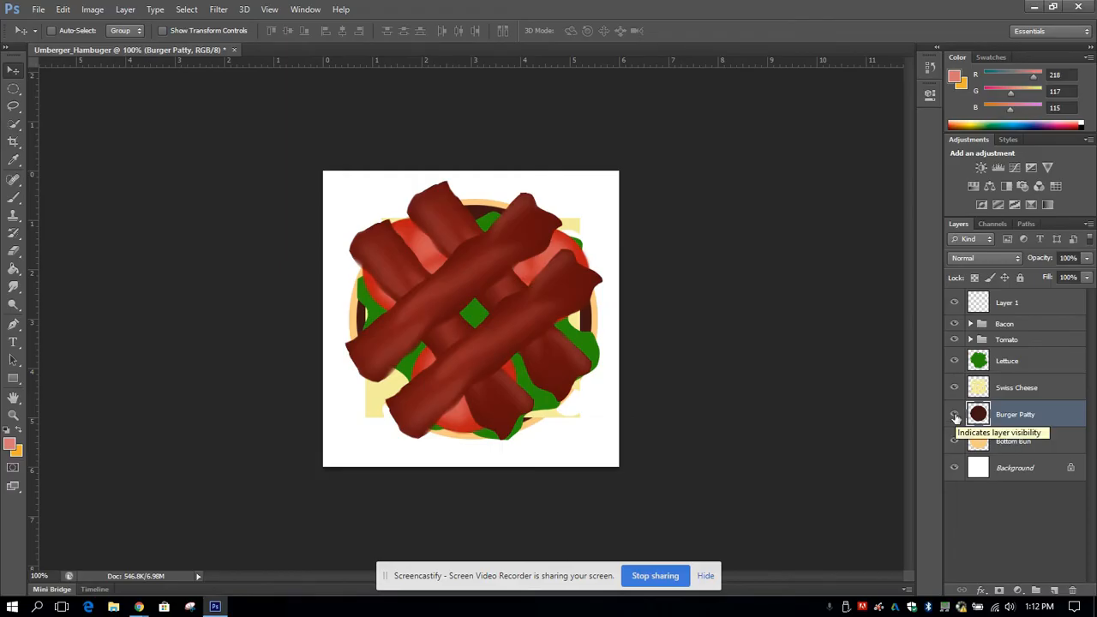
pyautogui.moveTo(956, 416); pyautogui.dragTo(961, 329)
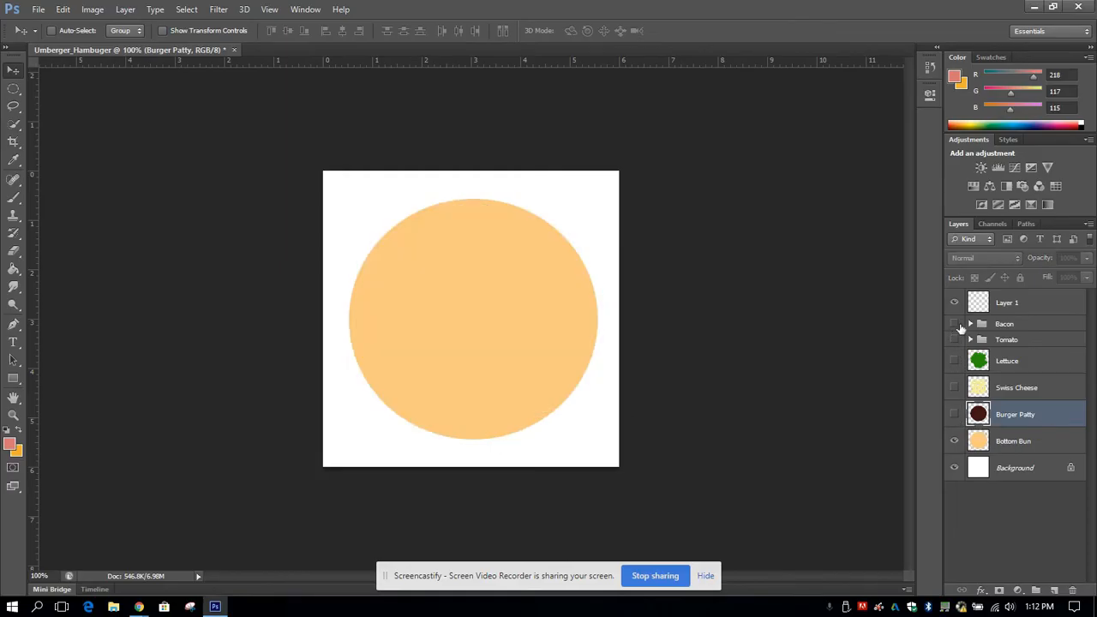
# Place Layer 1 directly above the Bottom Bun layer and rename it Ketchup.
pyautogui.moveTo(1028, 303); pyautogui.dragTo(1026, 427)
pyautogui.doubleClick(1014, 416)
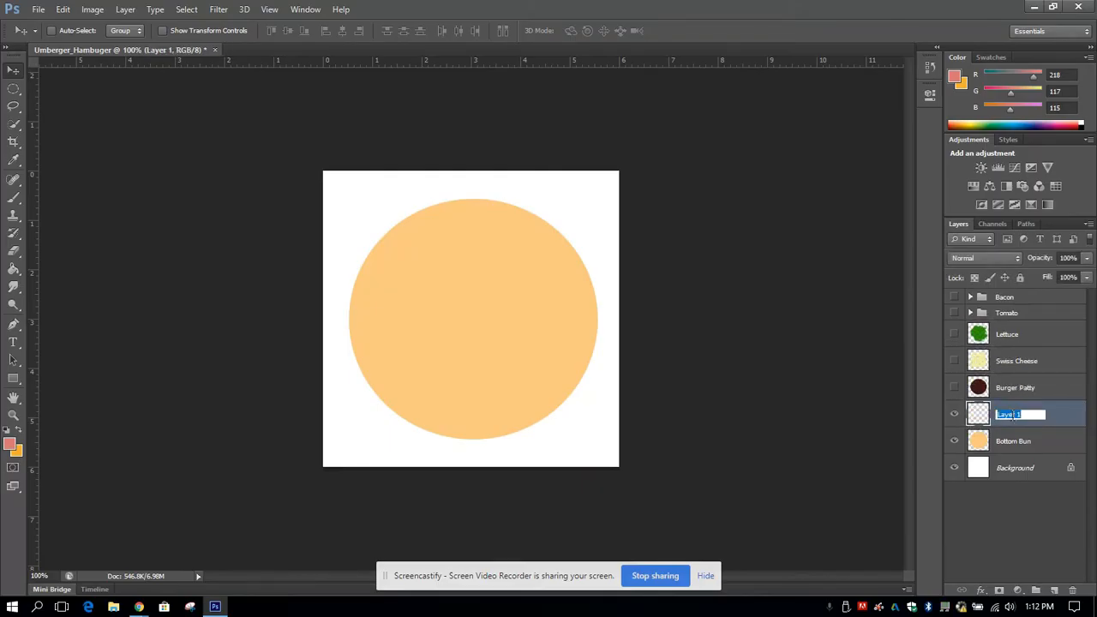
pyautogui.write('Ketchup')
pyautogui.press('Return')
# Switch to the Brush tool and set the soft brush's size to 267 px.
pyautogui.click(13, 197)
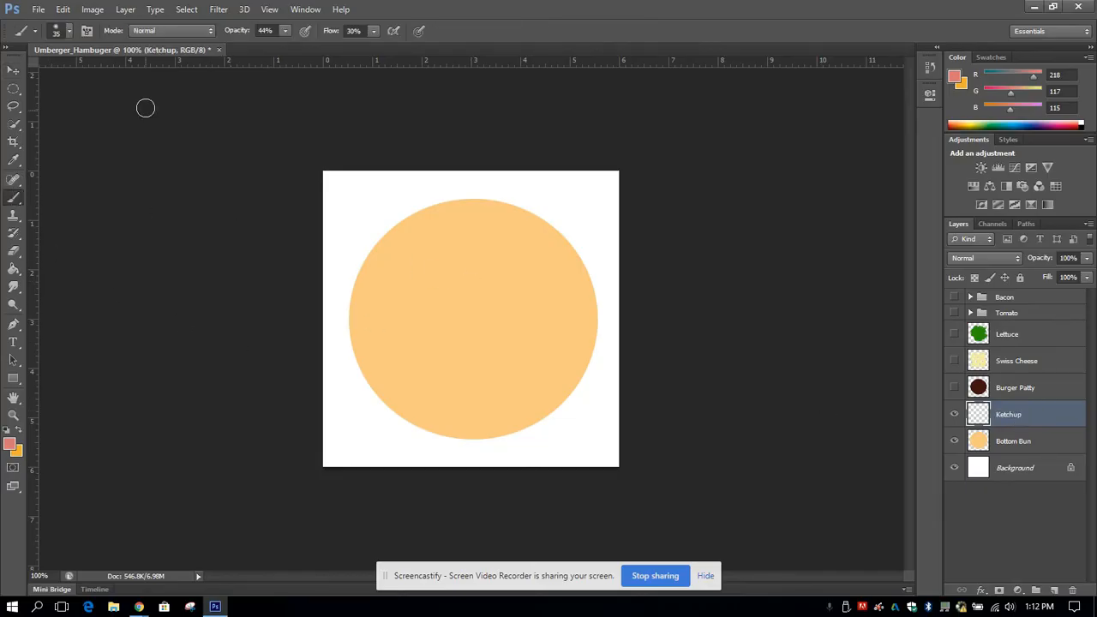
pyautogui.click(69, 32)
pyautogui.moveTo(81, 73); pyautogui.dragTo(125, 74)
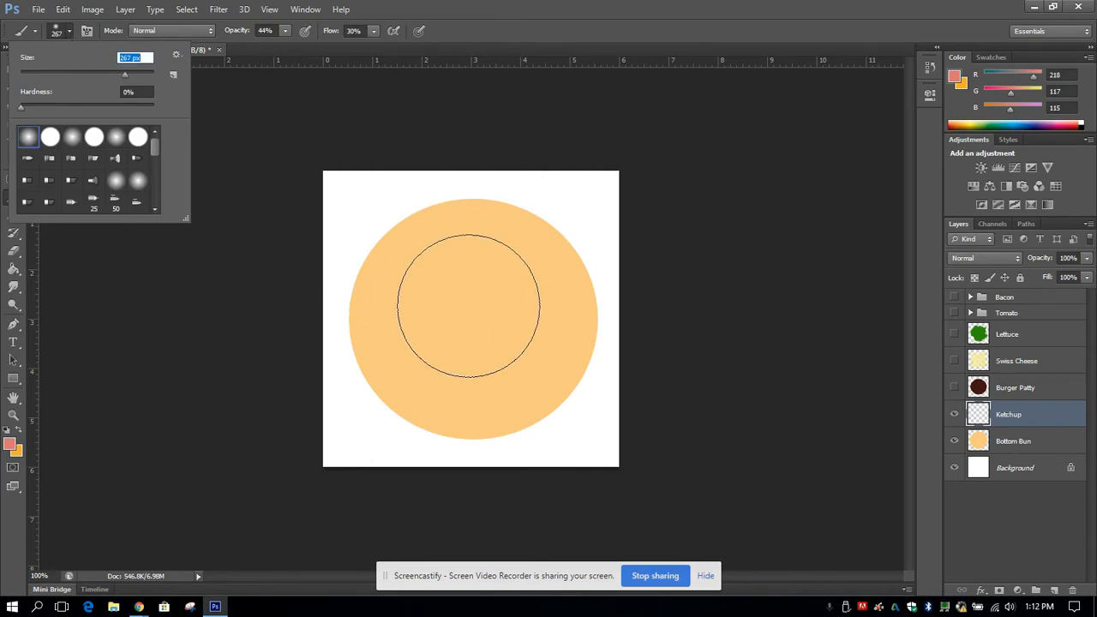
pyautogui.click(69, 31)
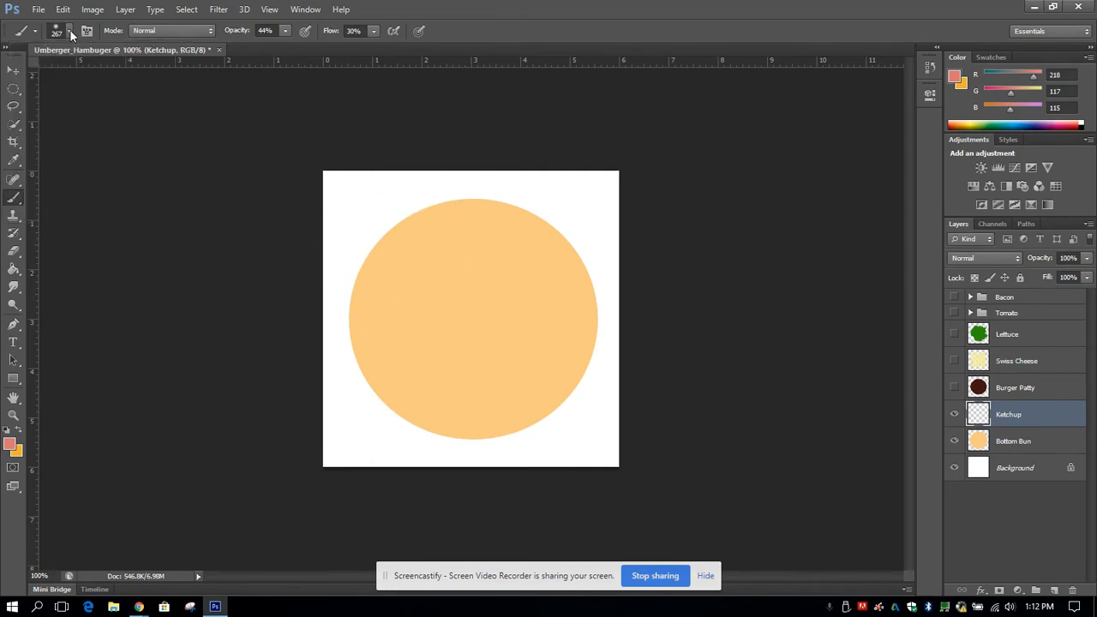
pyautogui.click(16, 452)
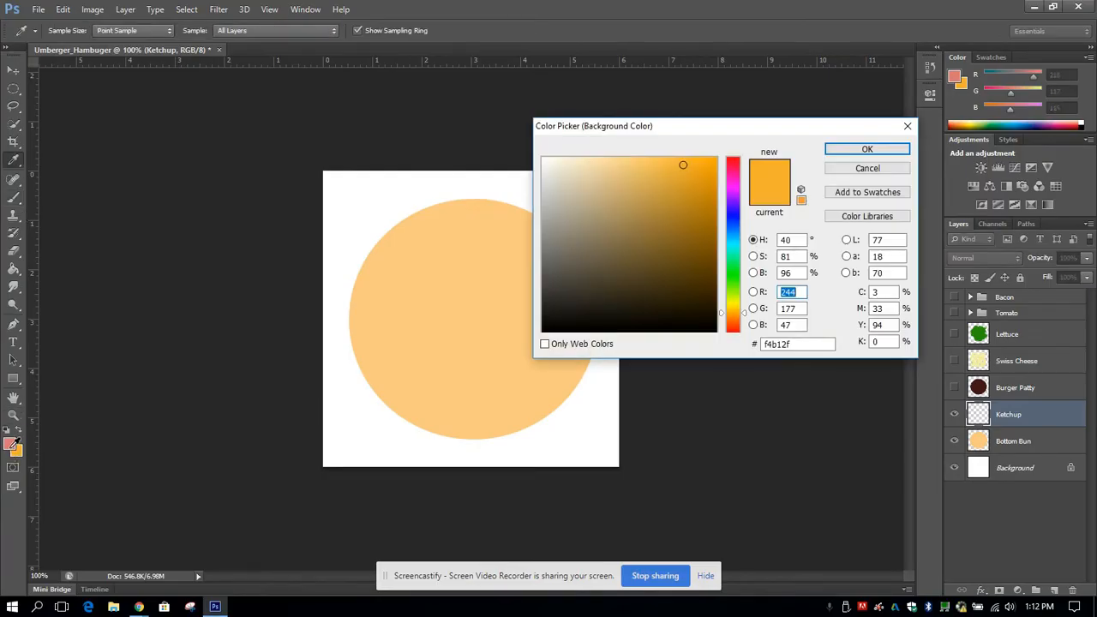
pyautogui.click(866, 149)
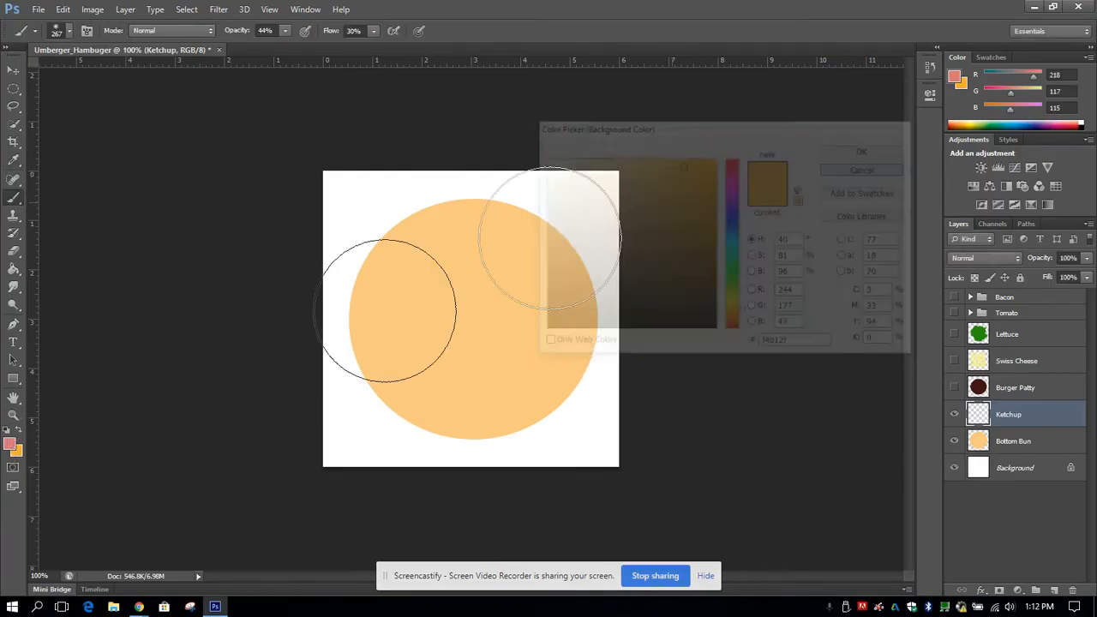
# Paint a soft ketchup patch over the bun's centre in dark red b80f0d, and compare it with the Ketchup layer hidden and shown.
pyautogui.click(10, 445)
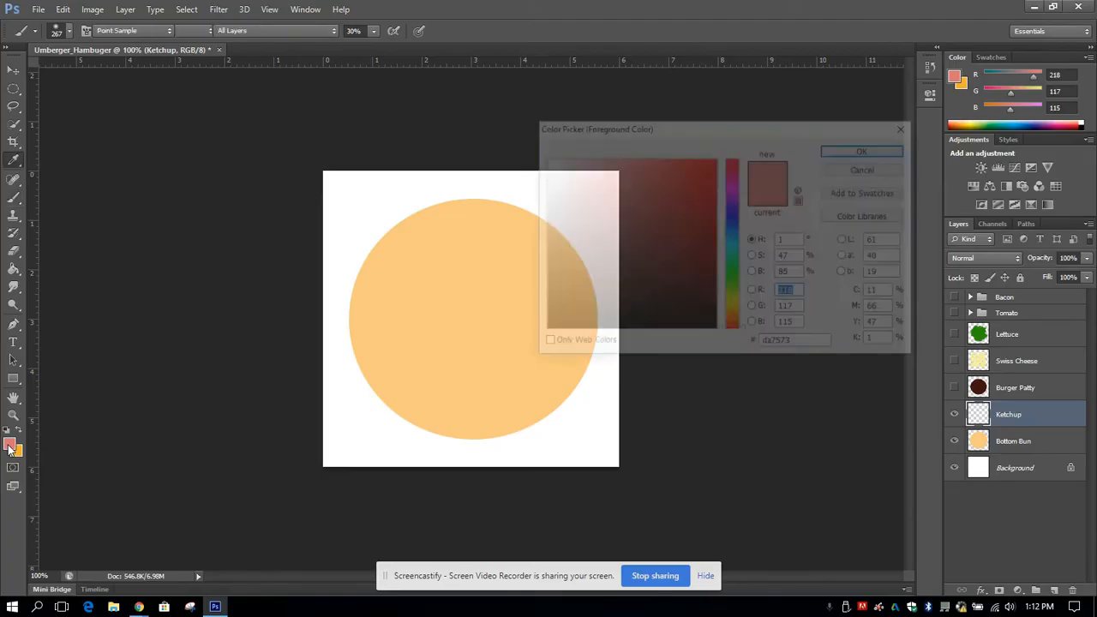
pyautogui.moveTo(703, 197); pyautogui.dragTo(705, 206)
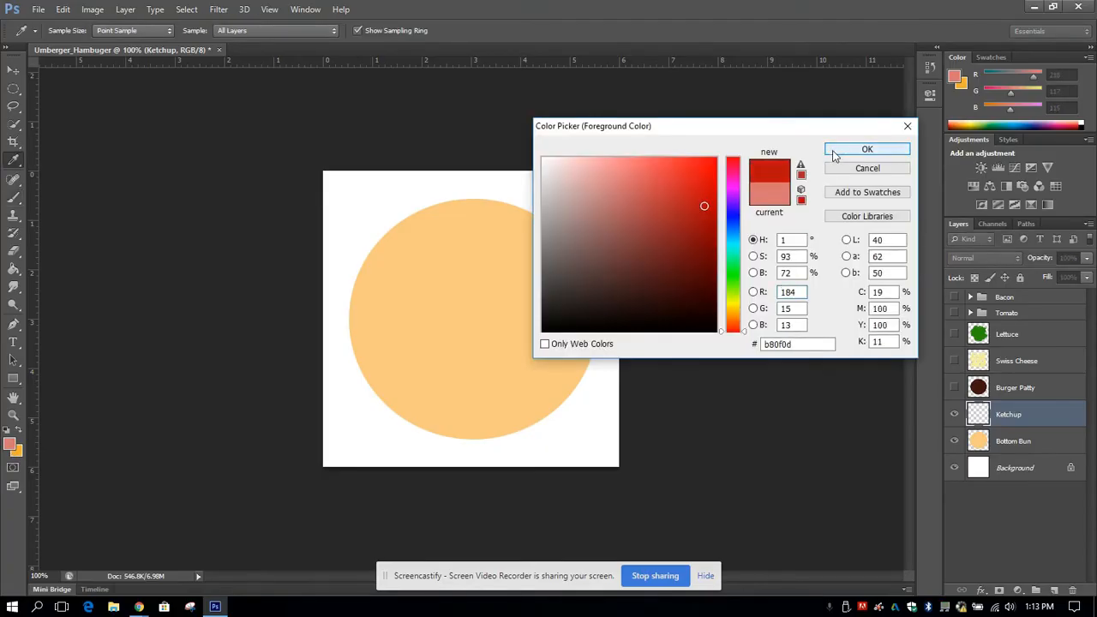
pyautogui.click(862, 149)
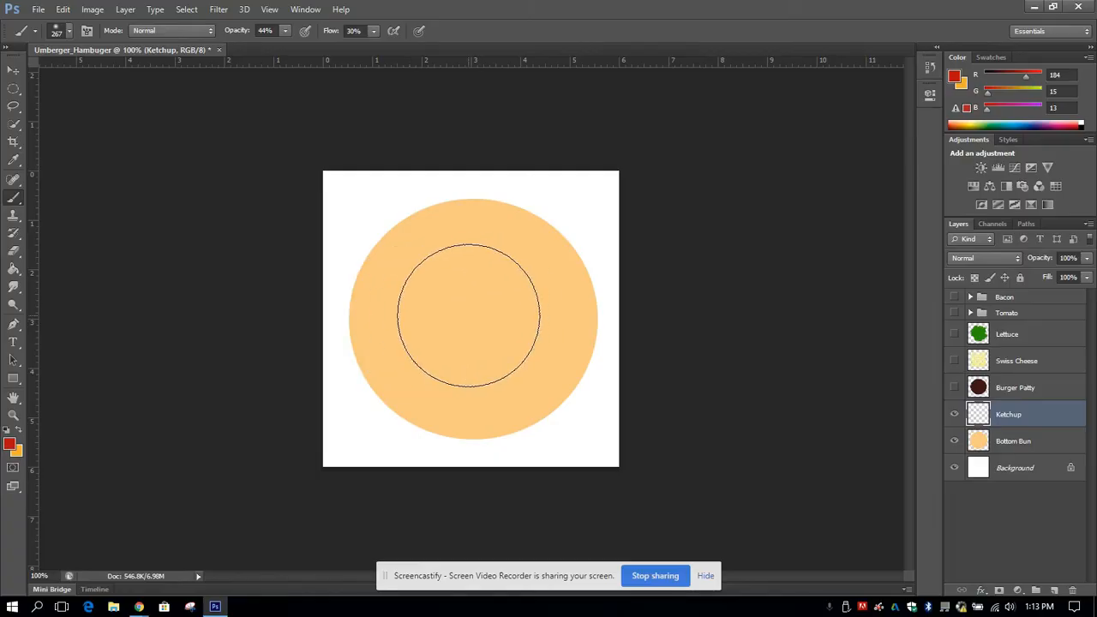
pyautogui.moveTo(468, 316)
pyautogui.mouseDown()
pyautogui.moveTo(451, 306)
pyautogui.moveTo(451, 337)
pyautogui.moveTo(485, 348)
pyautogui.moveTo(514, 323)
pyautogui.moveTo(494, 289)
pyautogui.moveTo(468, 294)
pyautogui.moveTo(493, 313)
pyautogui.moveTo(465, 320)
pyautogui.moveTo(500, 294)
pyautogui.moveTo(463, 296)
pyautogui.moveTo(433, 314)
pyautogui.moveTo(453, 347)
pyautogui.moveTo(492, 352)
pyautogui.moveTo(514, 316)
pyautogui.moveTo(494, 296)
pyautogui.mouseUp()
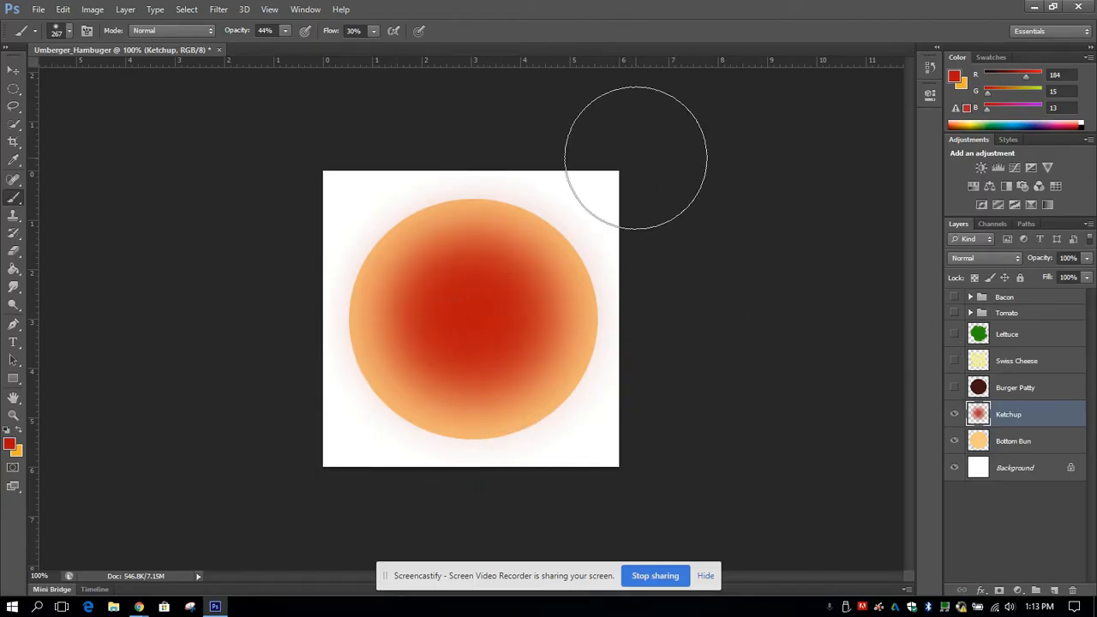
pyautogui.click(955, 418)
pyautogui.click(955, 418)
pyautogui.click(955, 418)
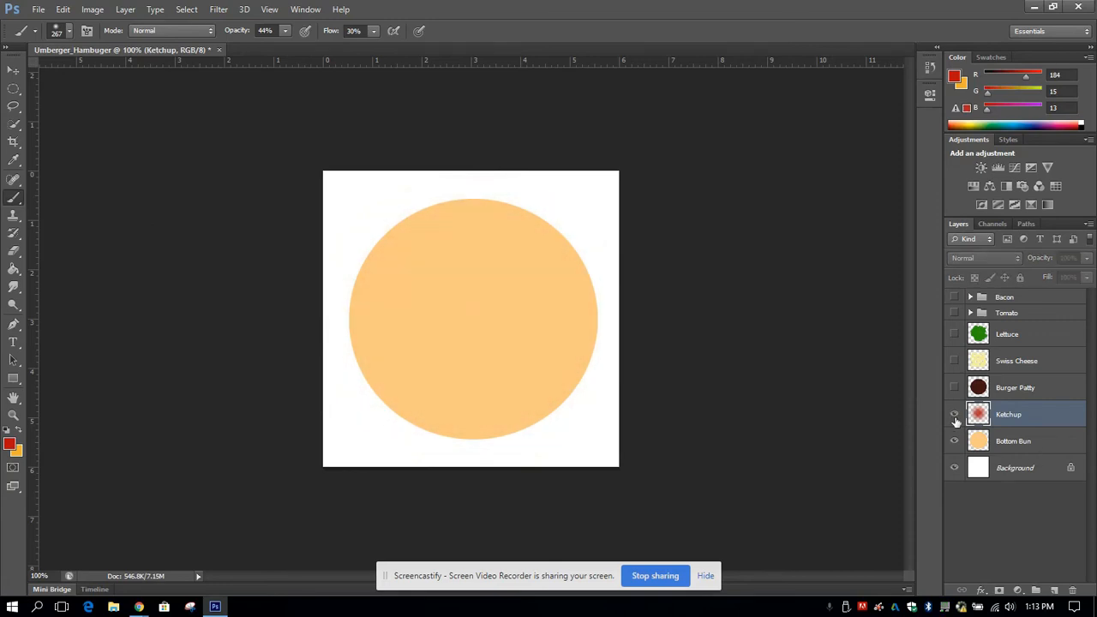
pyautogui.click(955, 419)
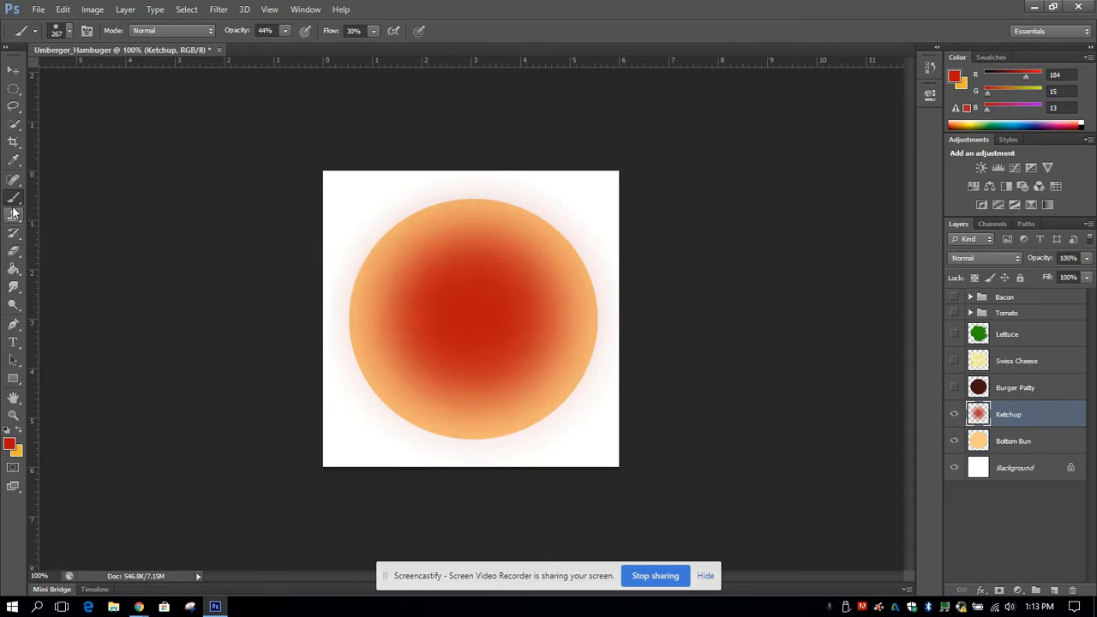
# Erase the outer haze of the ketchup around the bun with a 98 px eraser, leaving an irregular central blob.
pyautogui.click(14, 255)
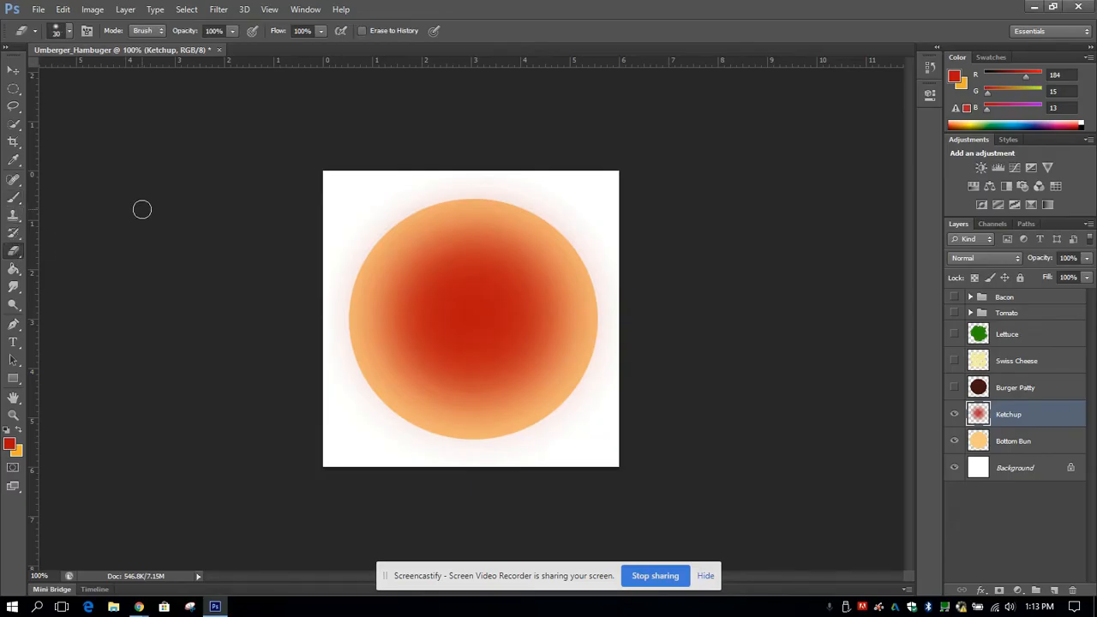
pyautogui.click(69, 35)
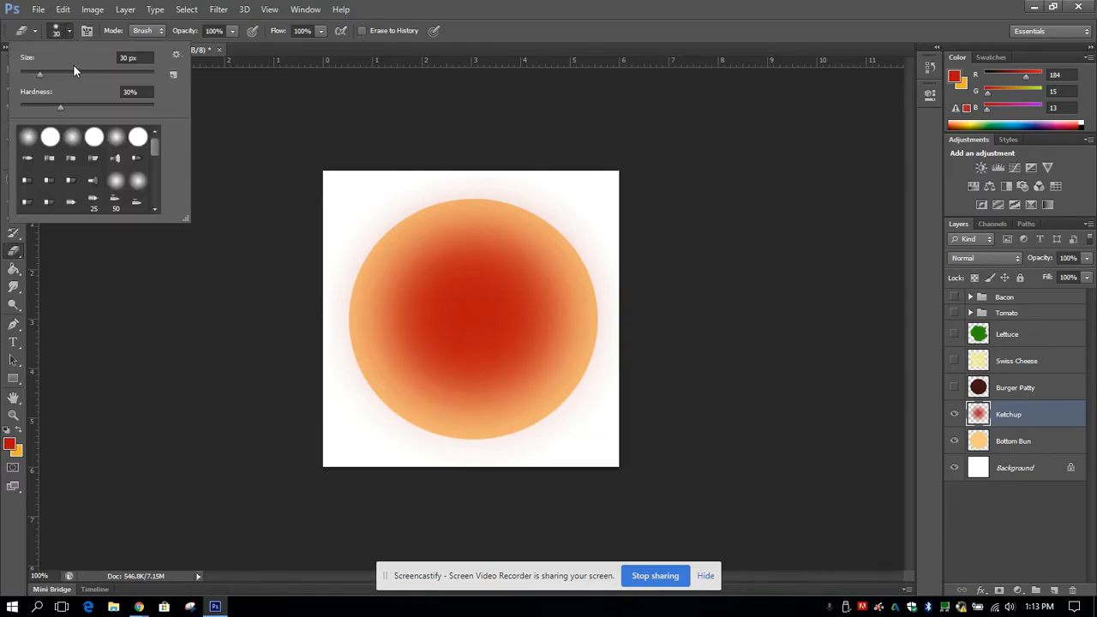
pyautogui.click(85, 73)
pyautogui.click(72, 34)
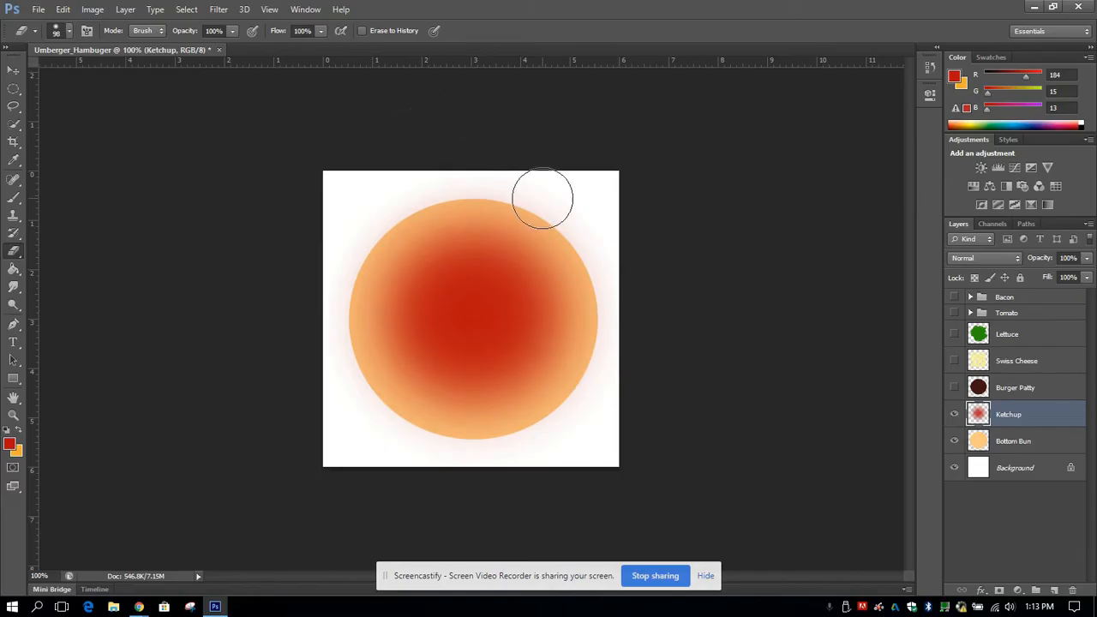
pyautogui.moveTo(391, 189)
pyautogui.mouseDown()
pyautogui.moveTo(334, 309)
pyautogui.moveTo(340, 391)
pyautogui.moveTo(355, 423)
pyautogui.moveTo(416, 444)
pyautogui.moveTo(514, 450)
pyautogui.moveTo(549, 429)
pyautogui.moveTo(585, 342)
pyautogui.moveTo(609, 338)
pyautogui.moveTo(608, 455)
pyautogui.mouseUp()
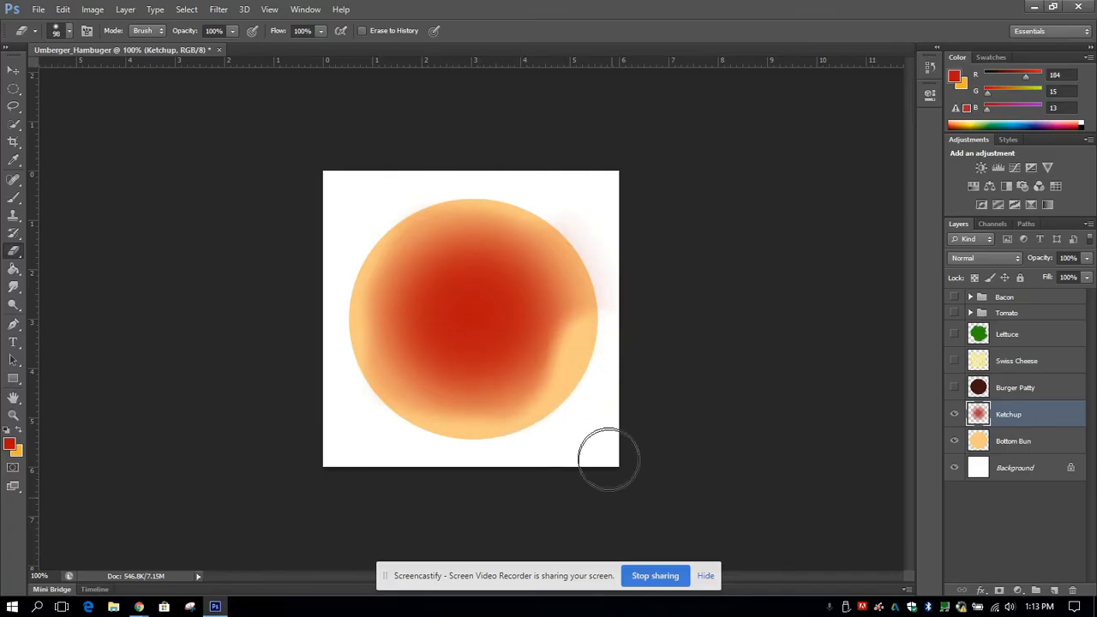
pyautogui.moveTo(608, 418)
pyautogui.mouseDown()
pyautogui.moveTo(612, 323)
pyautogui.moveTo(590, 240)
pyautogui.moveTo(557, 192)
pyautogui.moveTo(467, 180)
pyautogui.moveTo(535, 174)
pyautogui.moveTo(644, 272)
pyautogui.moveTo(468, 192)
pyautogui.moveTo(444, 195)
pyautogui.moveTo(338, 271)
pyautogui.moveTo(357, 305)
pyautogui.moveTo(369, 394)
pyautogui.moveTo(517, 437)
pyautogui.moveTo(580, 433)
pyautogui.moveTo(578, 310)
pyautogui.moveTo(601, 275)
pyautogui.mouseUp()
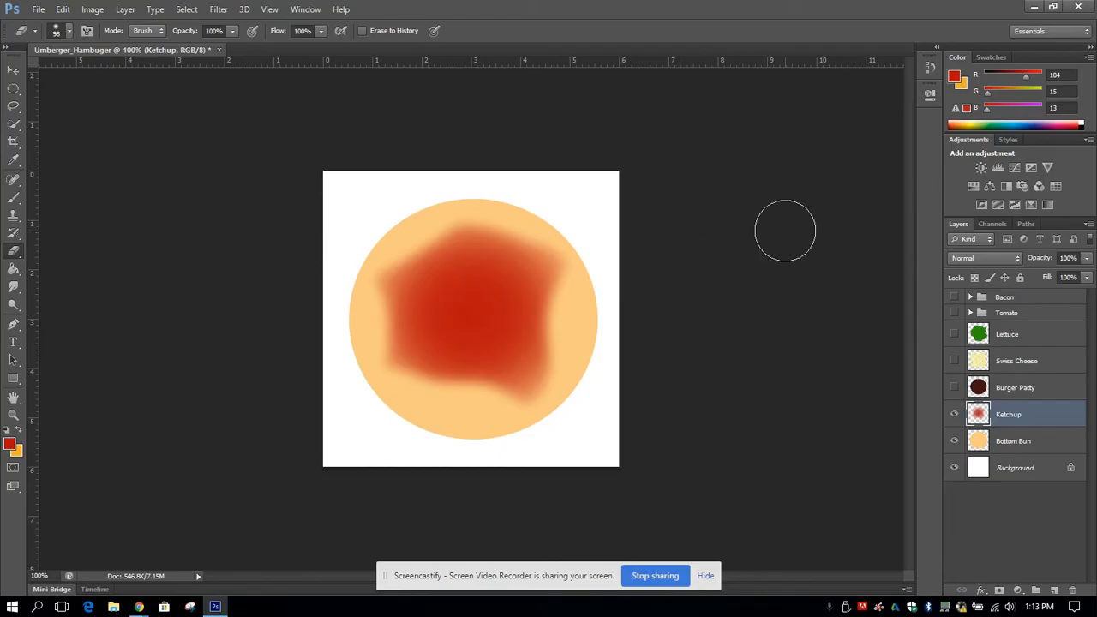
# Repaint the ketchup's edges with an 88 px soft brush to fill out the blob toward the bun's rim.
pyautogui.click(13, 198)
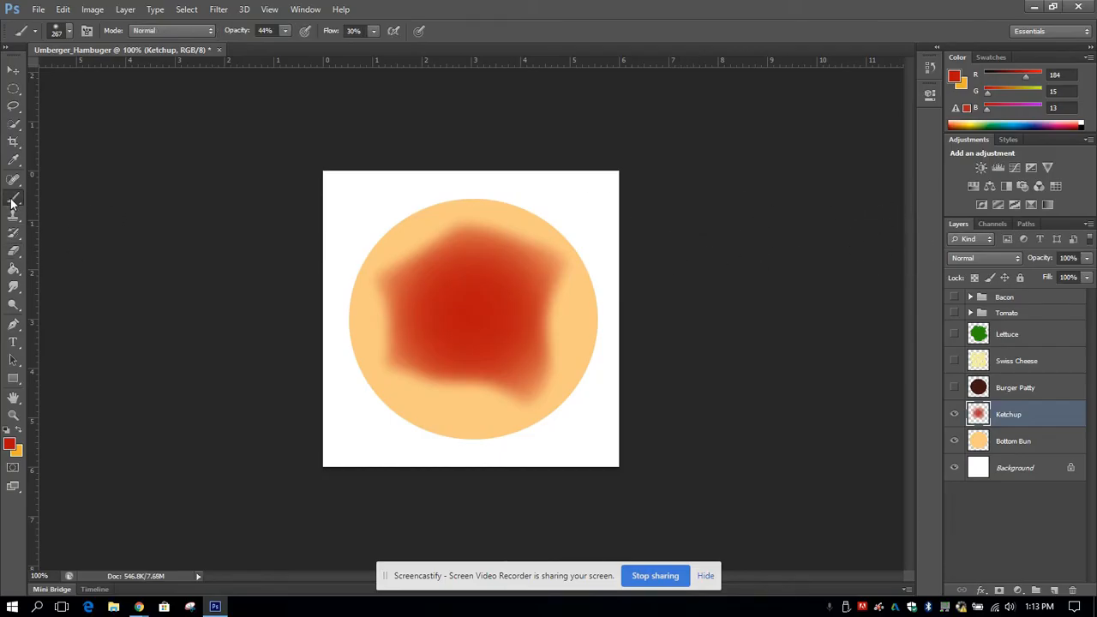
pyautogui.click(70, 31)
pyautogui.click(77, 74)
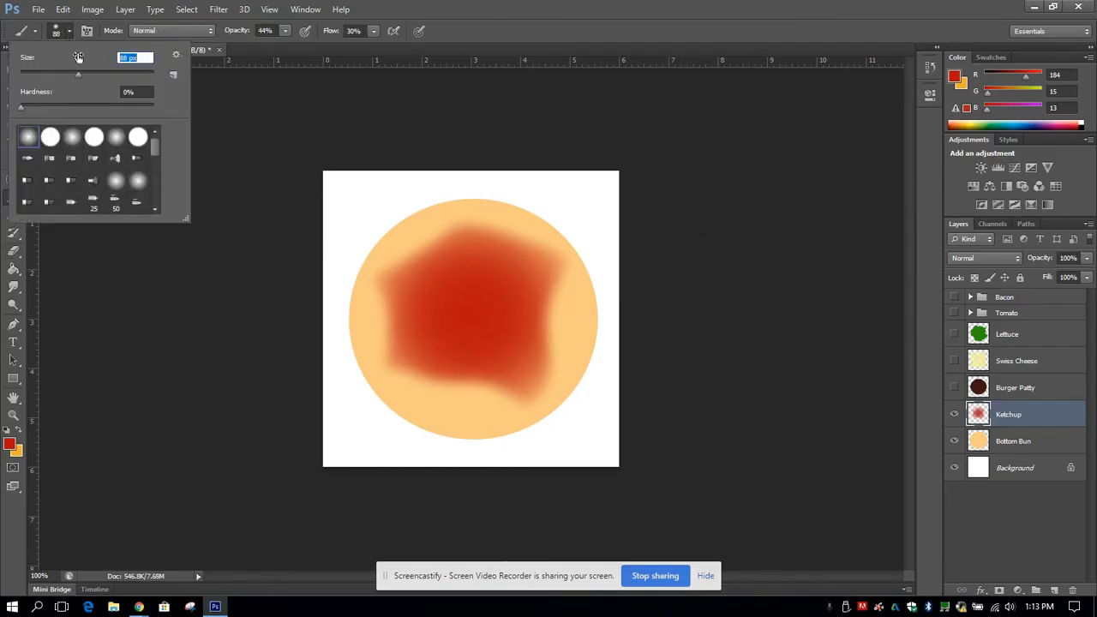
pyautogui.click(70, 31)
pyautogui.moveTo(462, 388)
pyautogui.mouseDown()
pyautogui.moveTo(389, 364)
pyautogui.moveTo(474, 389)
pyautogui.moveTo(468, 379)
pyautogui.moveTo(463, 396)
pyautogui.moveTo(417, 379)
pyautogui.moveTo(510, 354)
pyautogui.moveTo(508, 378)
pyautogui.moveTo(464, 379)
pyautogui.moveTo(507, 381)
pyautogui.moveTo(473, 379)
pyautogui.moveTo(496, 391)
pyautogui.moveTo(434, 376)
pyautogui.moveTo(538, 357)
pyautogui.moveTo(553, 318)
pyautogui.moveTo(548, 342)
pyautogui.moveTo(540, 292)
pyautogui.moveTo(541, 342)
pyautogui.moveTo(521, 386)
pyautogui.moveTo(548, 265)
pyautogui.moveTo(547, 319)
pyautogui.moveTo(503, 259)
pyautogui.moveTo(445, 240)
pyautogui.moveTo(399, 302)
pyautogui.moveTo(454, 252)
pyautogui.moveTo(412, 295)
pyautogui.moveTo(431, 306)
pyautogui.moveTo(398, 325)
pyautogui.moveTo(435, 363)
pyautogui.moveTo(504, 343)
pyautogui.mouseUp()
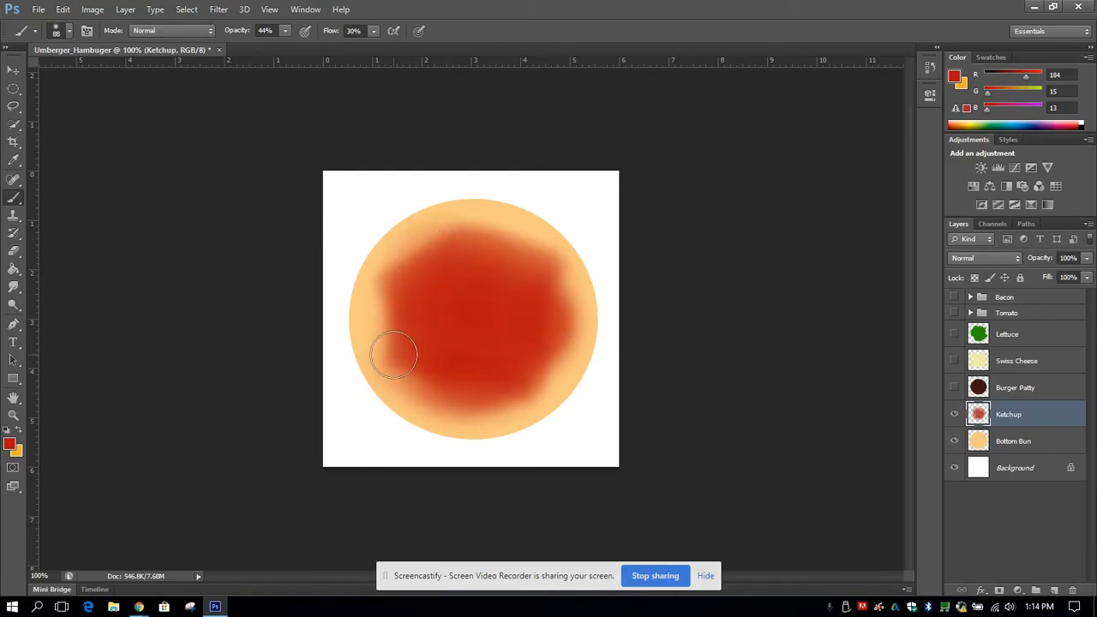
# Show all the hidden layers and groups again and add a new layer named Top Bun above the Bacon group.
pyautogui.click(954, 388)
pyautogui.moveTo(954, 313); pyautogui.dragTo(954, 306)
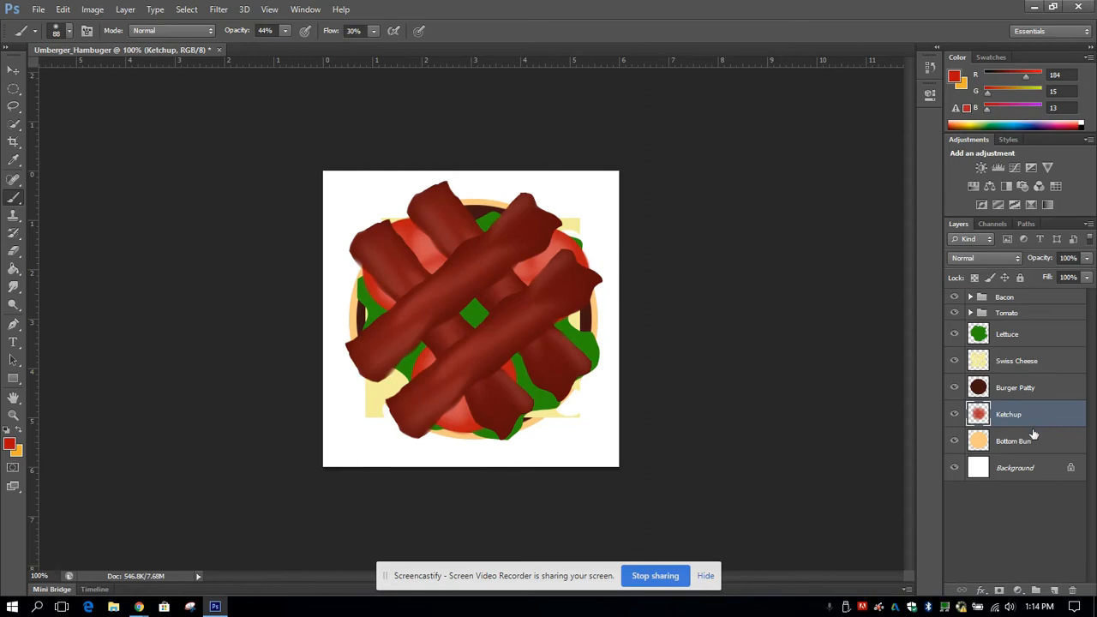
pyautogui.click(1024, 297)
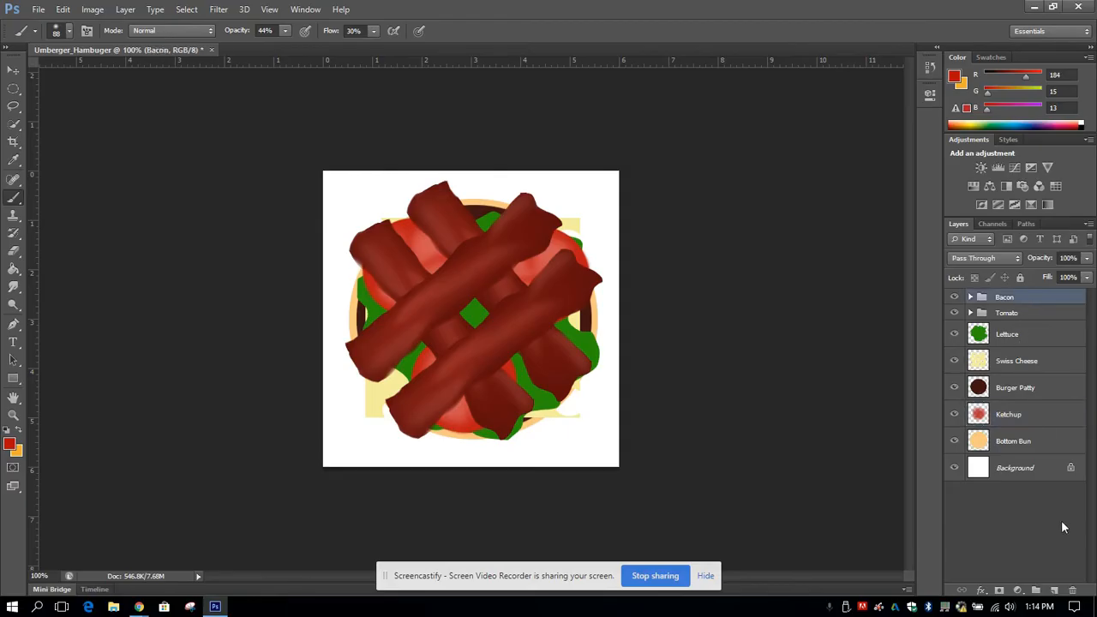
pyautogui.click(1054, 590)
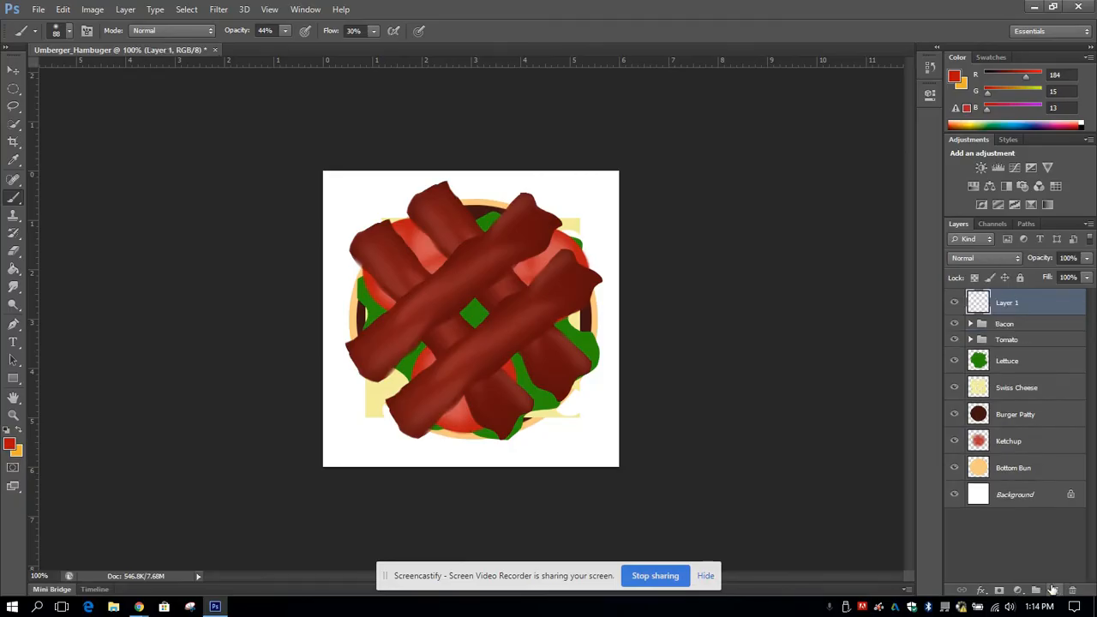
pyautogui.doubleClick(1014, 315)
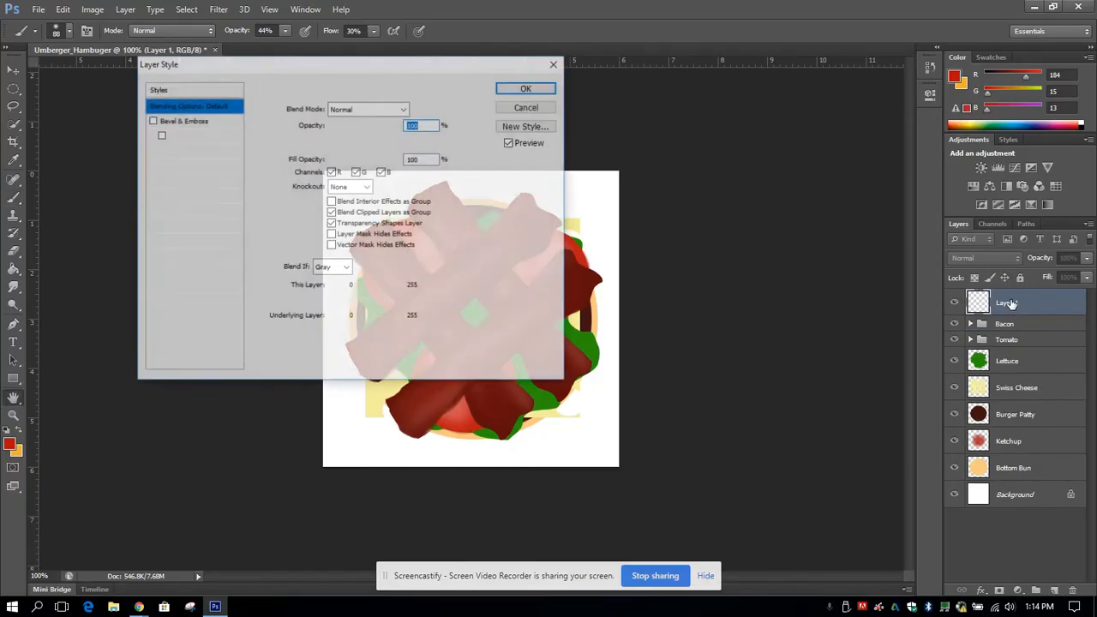
pyautogui.click(529, 109)
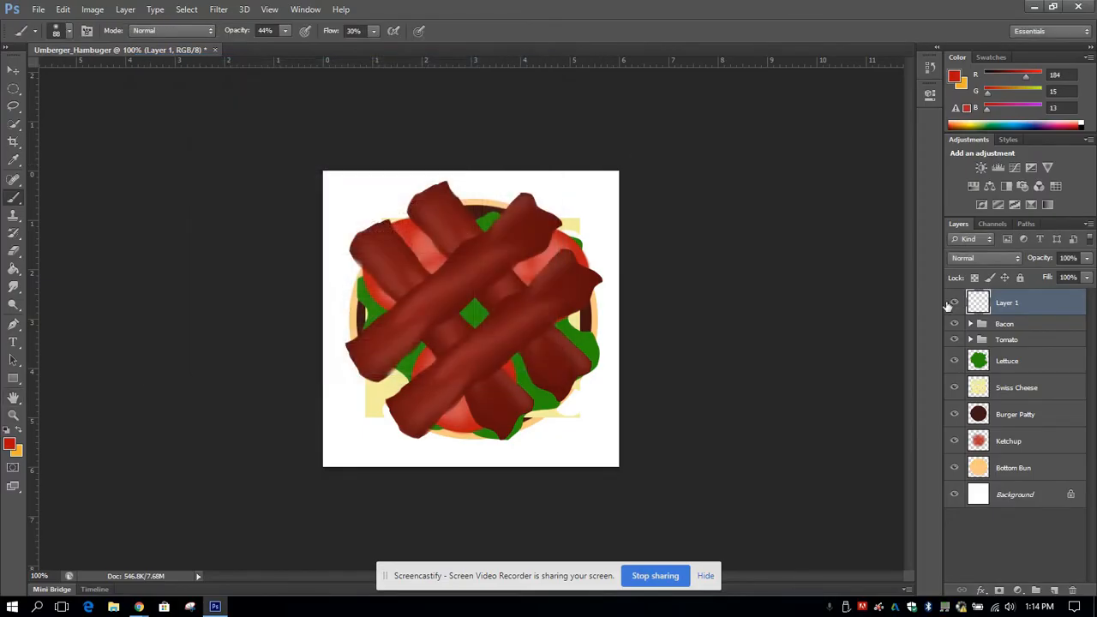
pyautogui.doubleClick(1014, 305)
pyautogui.write('Top Bun')
pyautogui.press('Return')
# Make an elliptical selection about 5 inches wide and align it with the bottom bun's outline.
pyautogui.click(13, 88)
pyautogui.moveTo(363, 190); pyautogui.dragTo(608, 423)
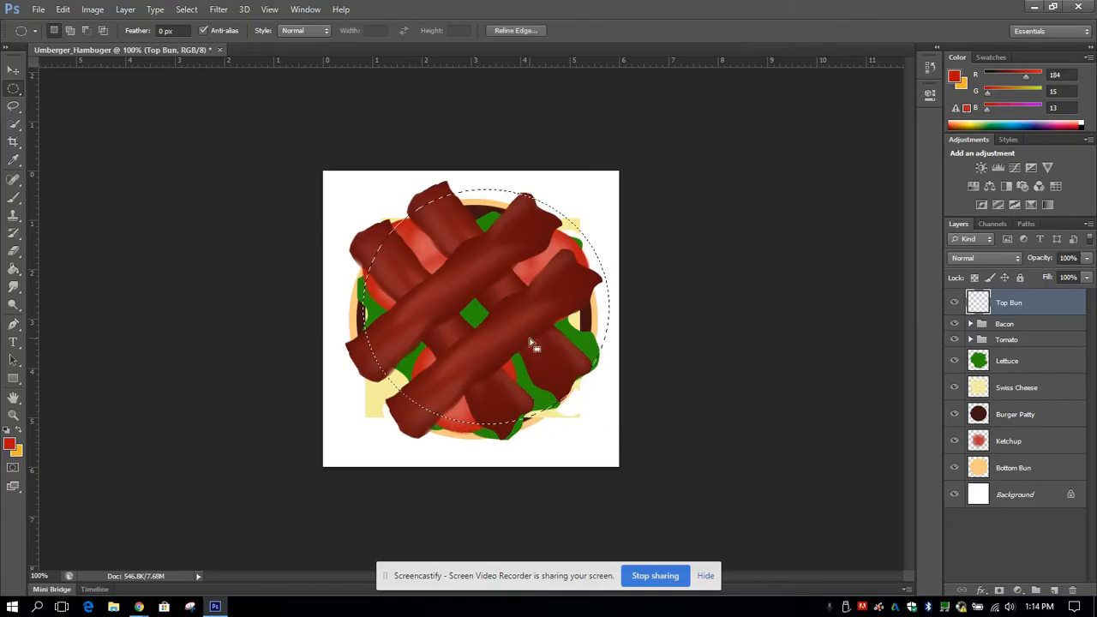
pyautogui.moveTo(531, 343); pyautogui.dragTo(516, 353)
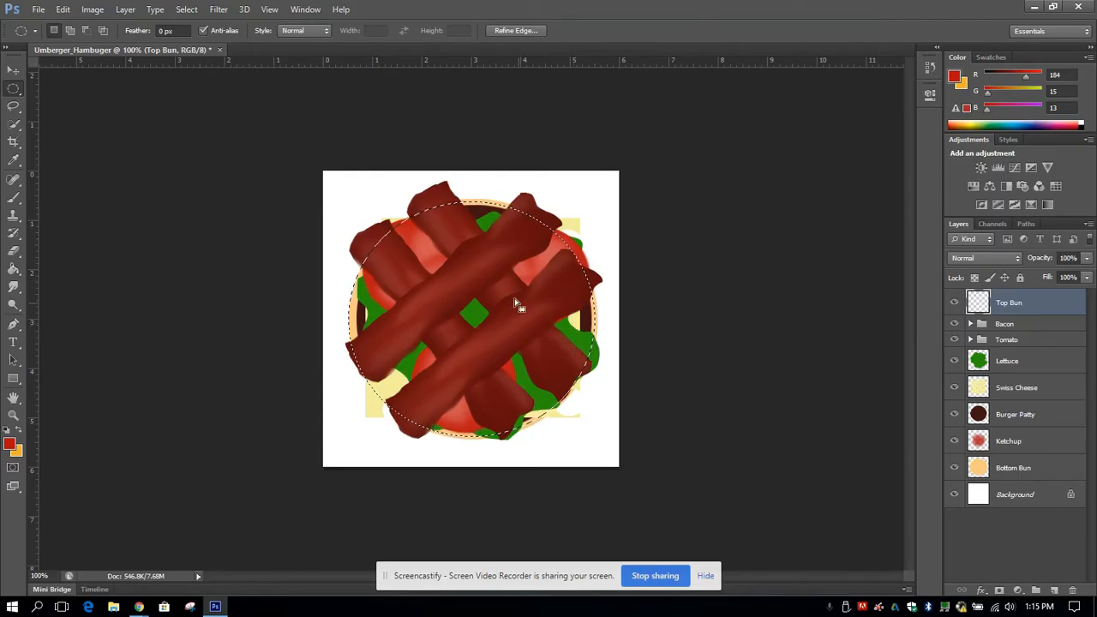
# Fill the elliptical selection on the Top Bun layer with a slightly darker bun colour, f1b064, and deselect it.
pyautogui.click(8, 444)
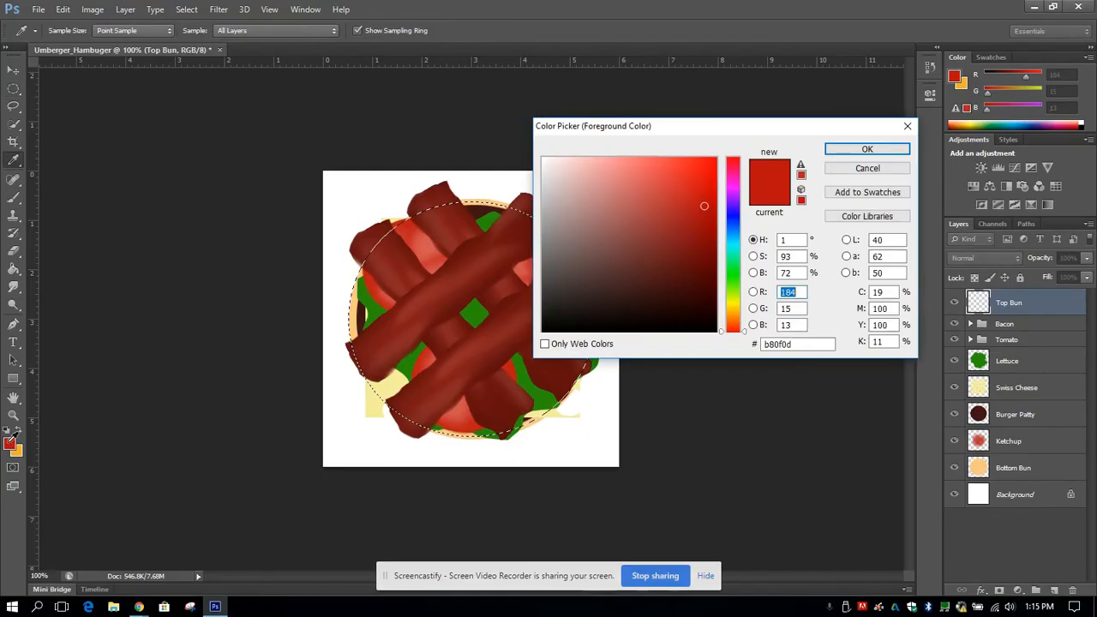
pyautogui.click(358, 307)
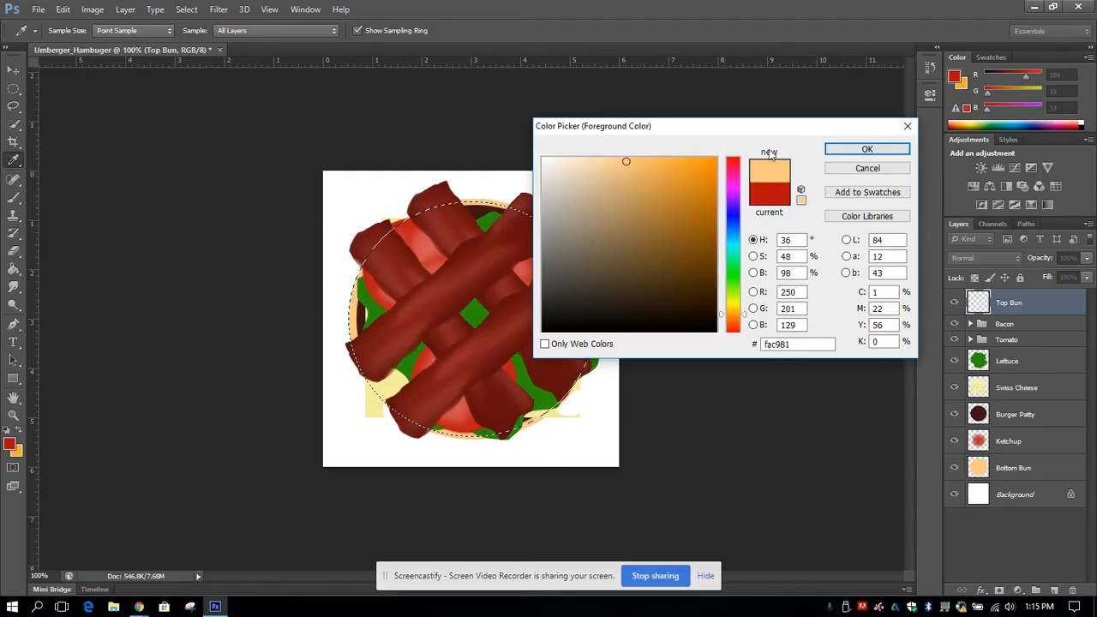
pyautogui.moveTo(627, 161); pyautogui.dragTo(644, 168)
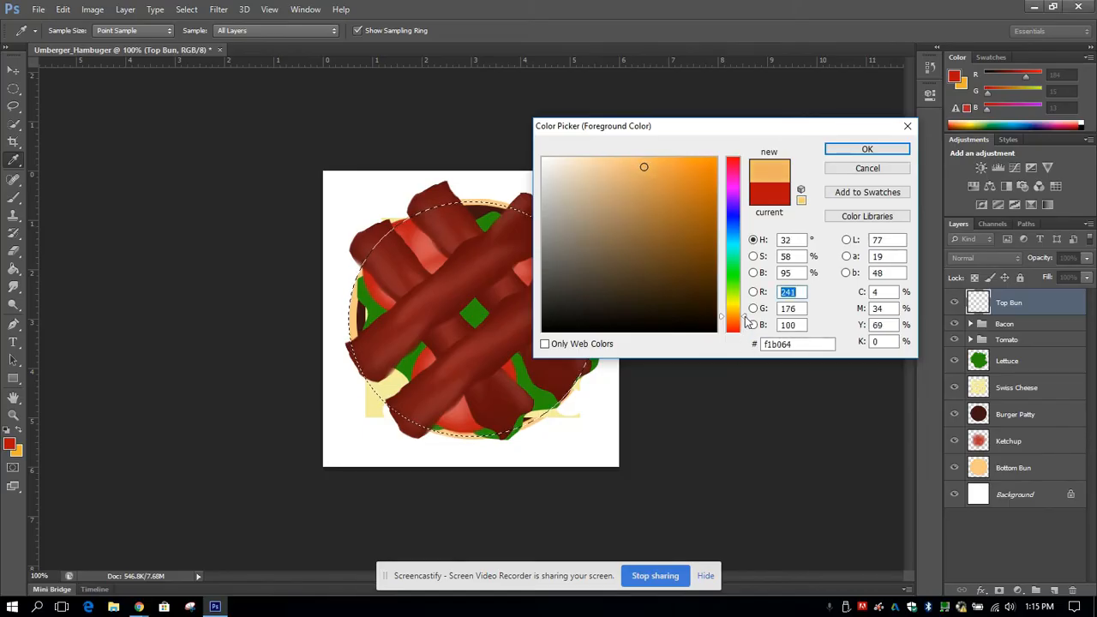
pyautogui.click(858, 150)
pyautogui.press('m')
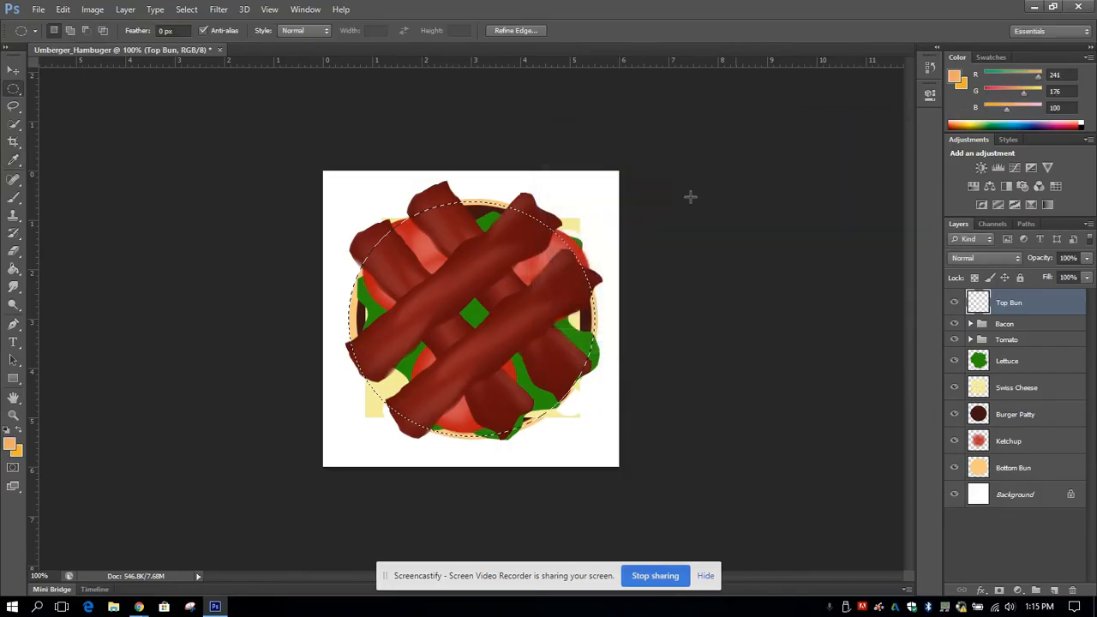
pyautogui.click(13, 268)
pyautogui.click(494, 279)
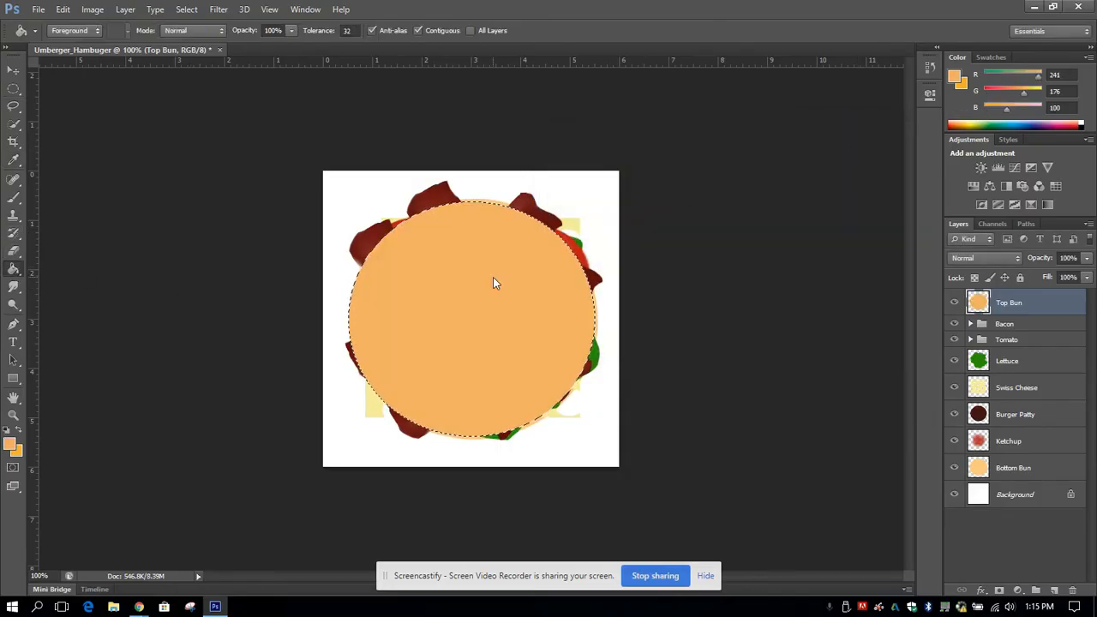
pyautogui.click(12, 88)
pyautogui.hotkey('ctrl', 'd')
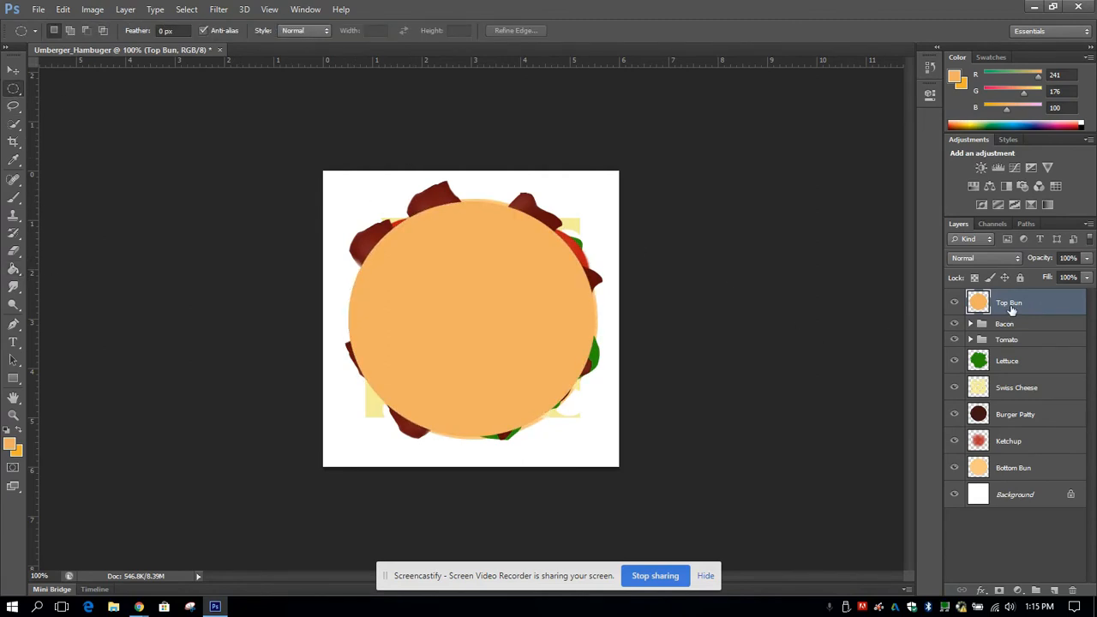
# Add a new layer above Top Bun and lasso a cluster of small seed-shaped selections near the bun's upper edge.
pyautogui.click(1052, 590)
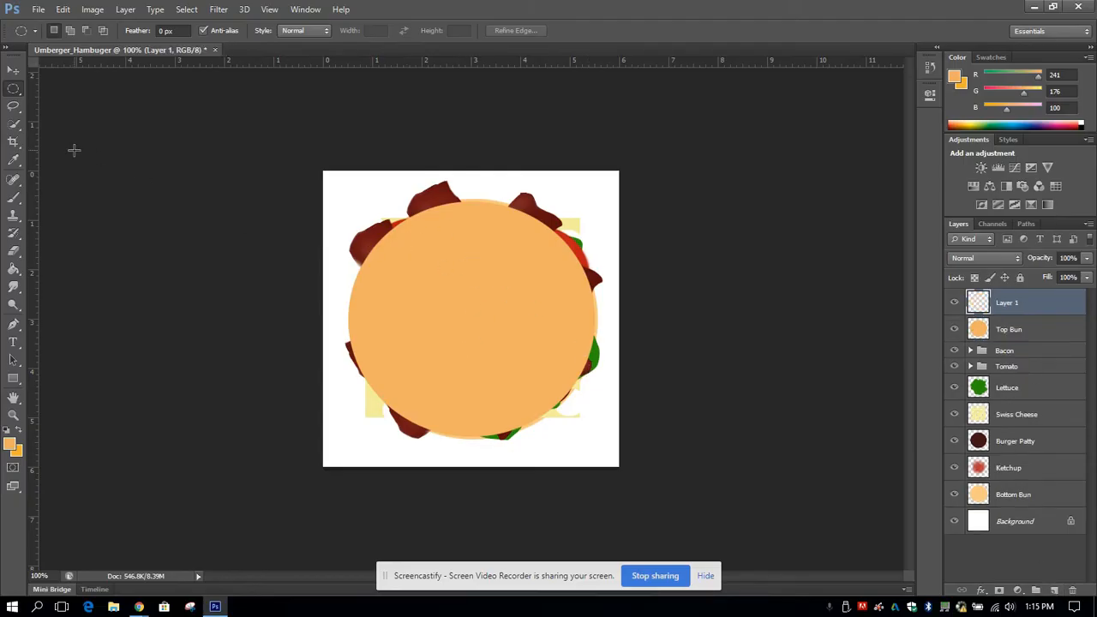
pyautogui.click(13, 108)
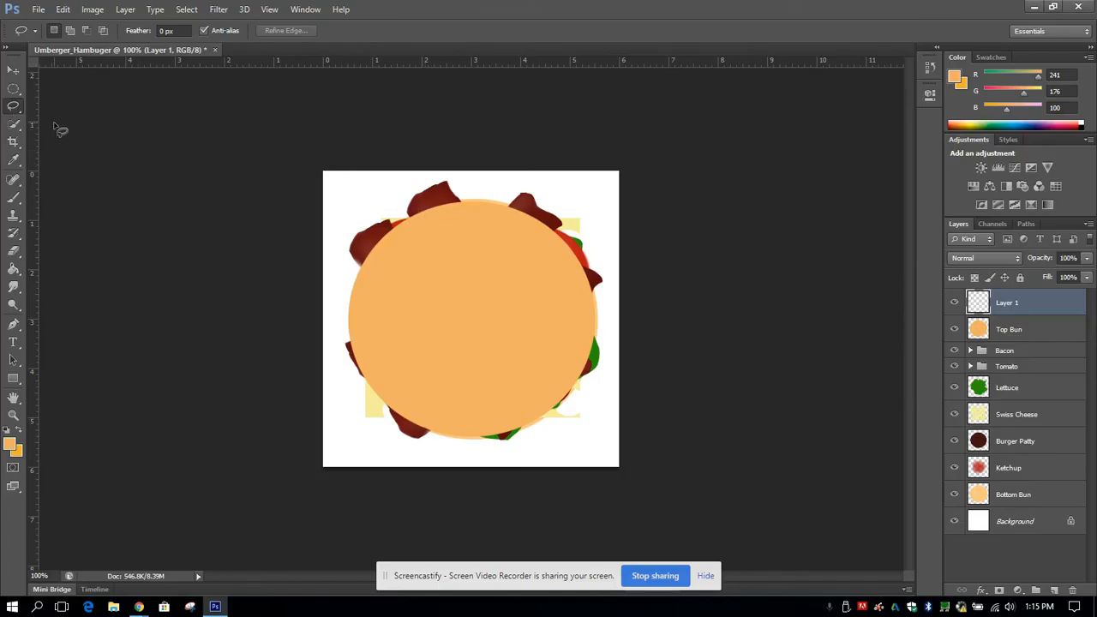
pyautogui.click(447, 227)
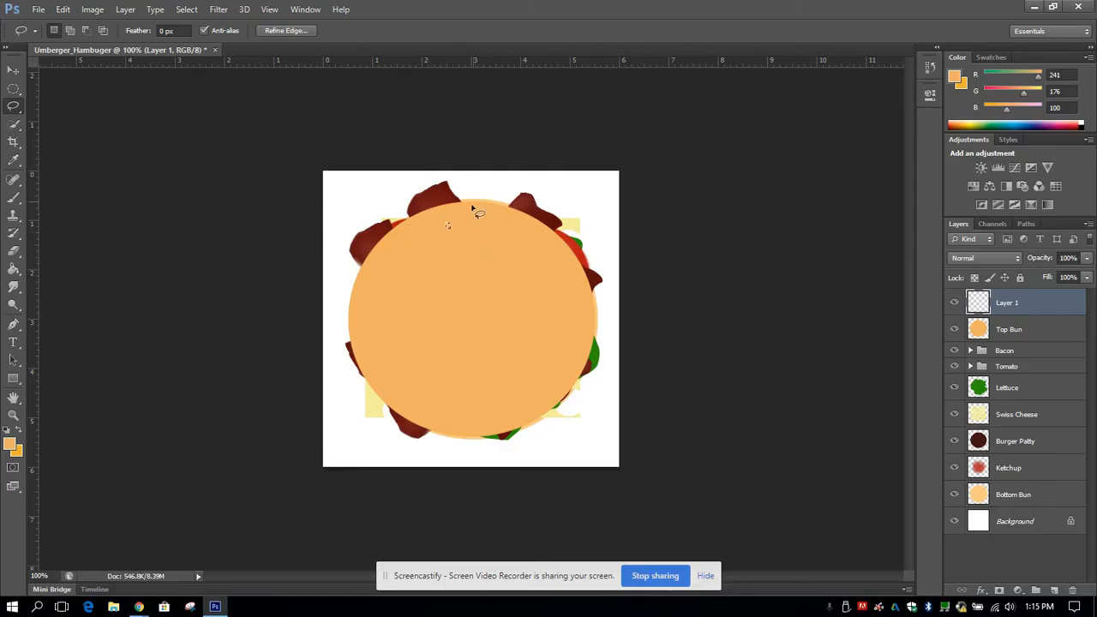
pyautogui.press('shift')
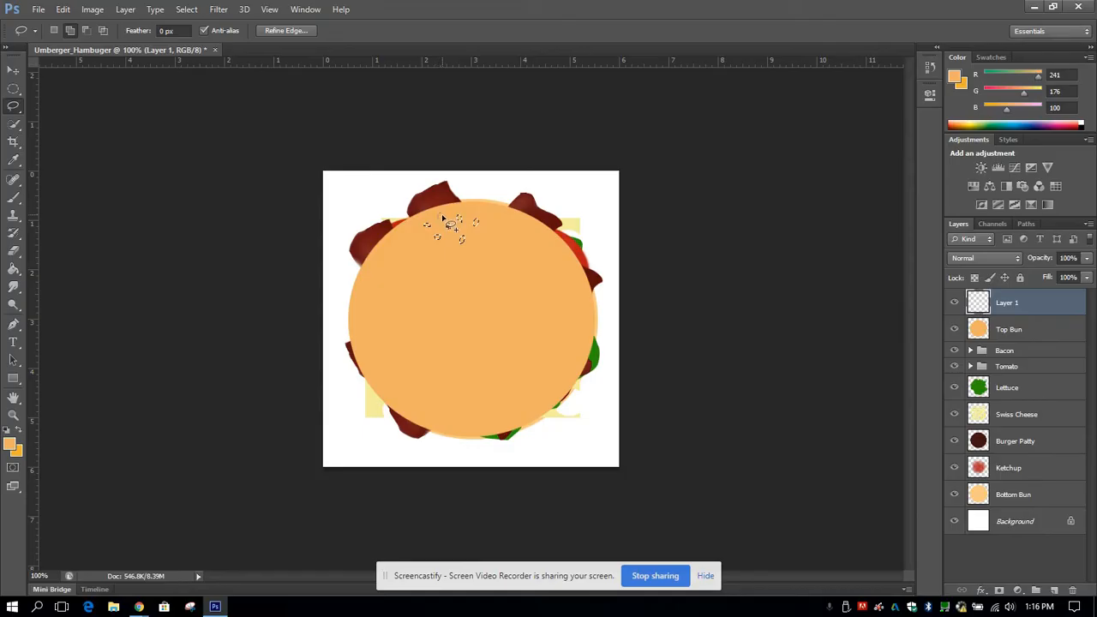
pyautogui.moveTo(500, 216); pyautogui.dragTo(494, 218)
pyautogui.moveTo(474, 249)
pyautogui.mouseDown()
pyautogui.moveTo(449, 254)
pyautogui.moveTo(429, 251)
pyautogui.mouseUp()
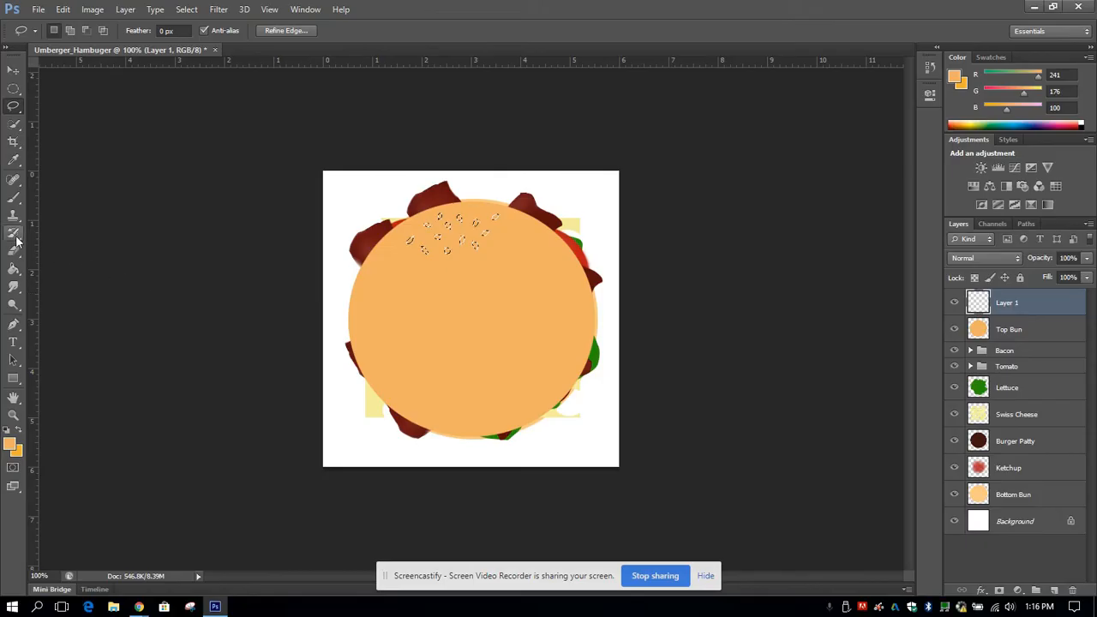
# Paint the seed selections in pale cream (RGB 250, 220, 185) with the brush at 100% opacity.
pyautogui.click(14, 198)
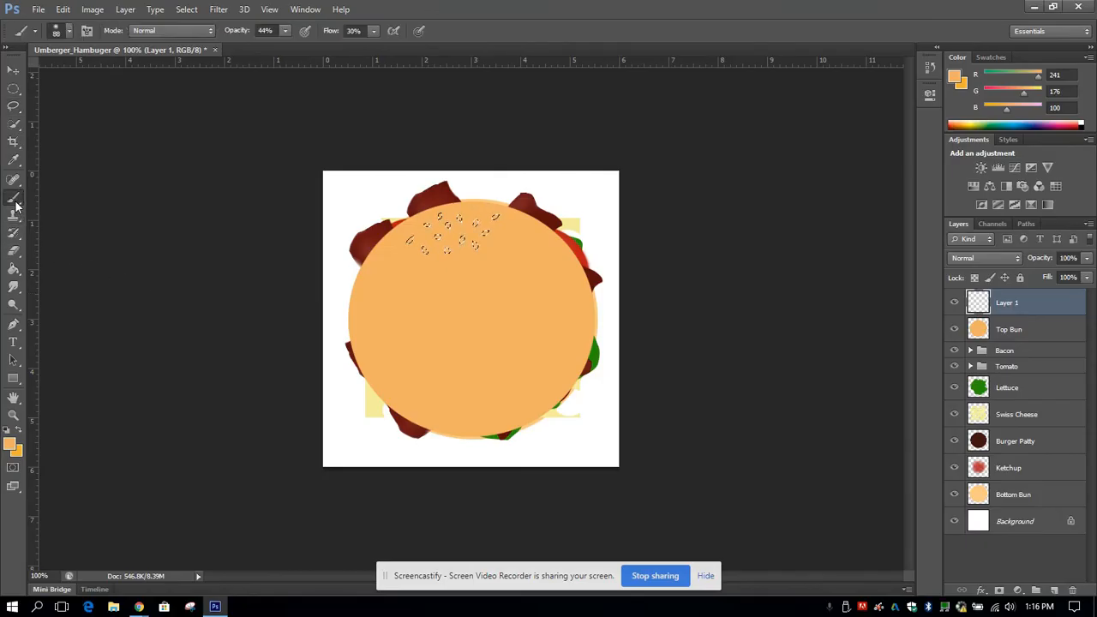
pyautogui.click(11, 442)
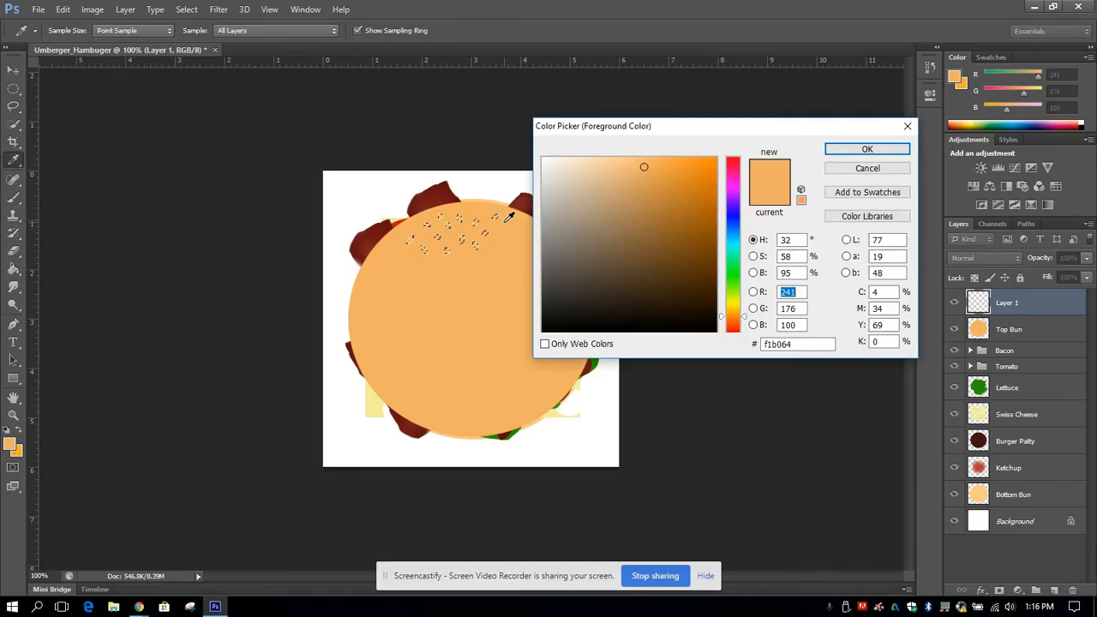
pyautogui.moveTo(644, 166); pyautogui.dragTo(587, 161)
pyautogui.click(866, 150)
pyautogui.press('b')
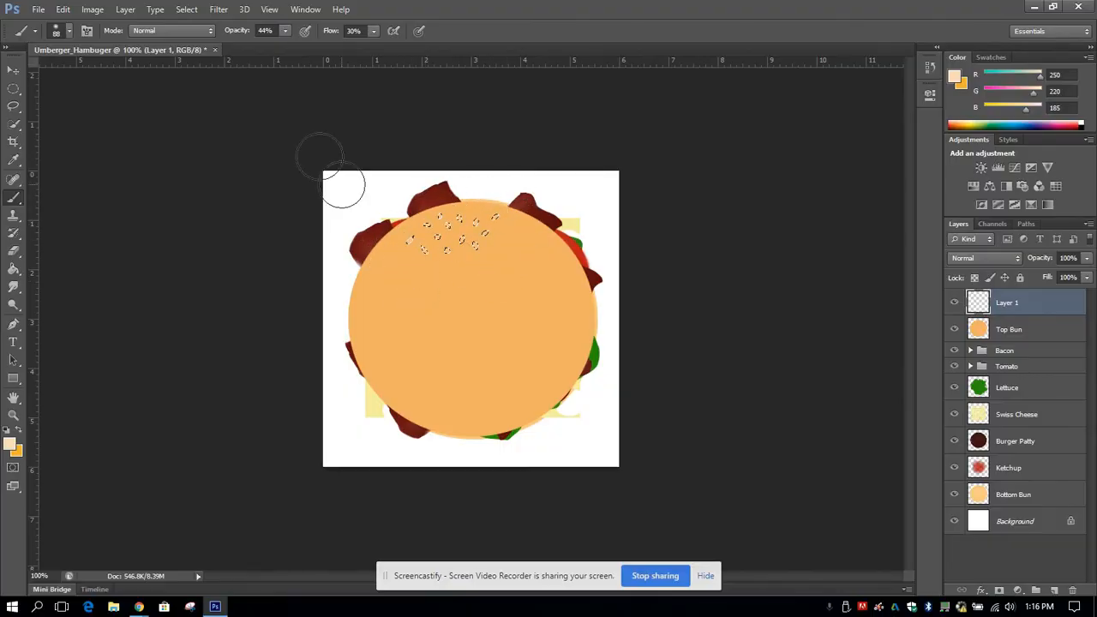
pyautogui.click(285, 32)
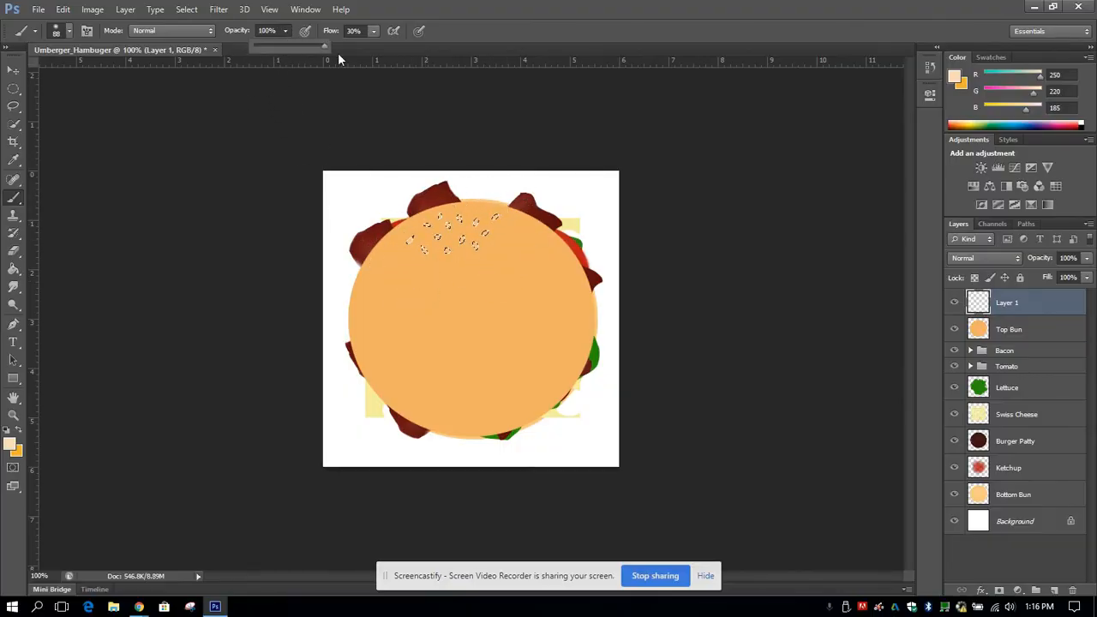
pyautogui.click(288, 31)
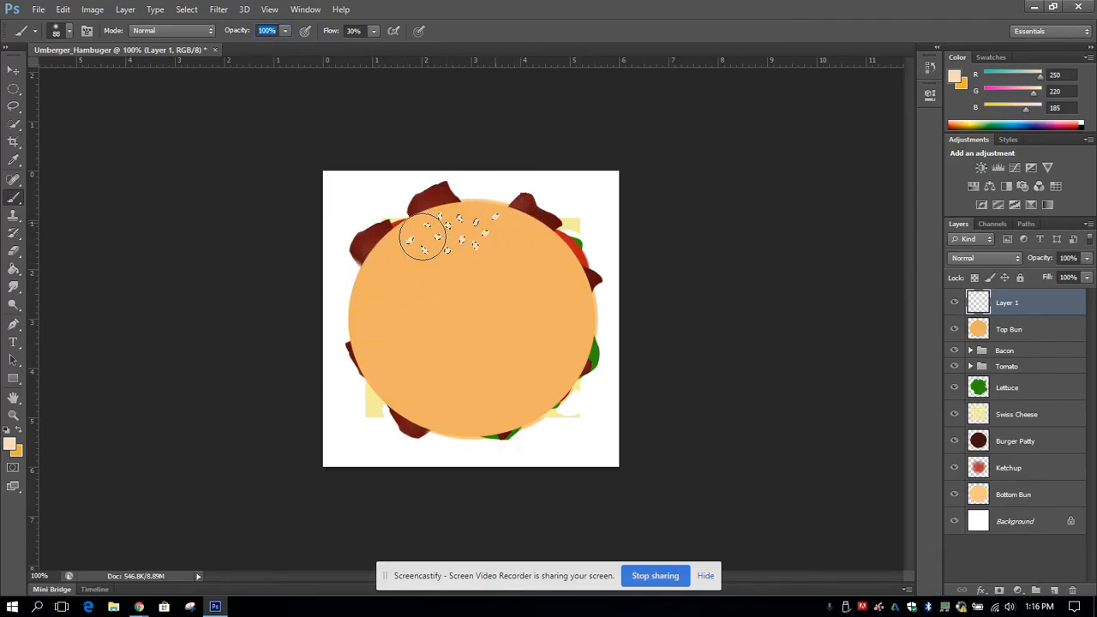
pyautogui.moveTo(422, 236)
pyautogui.mouseDown()
pyautogui.moveTo(329, 269)
pyautogui.moveTo(400, 231)
pyautogui.moveTo(426, 248)
pyautogui.moveTo(371, 259)
pyautogui.moveTo(485, 233)
pyautogui.moveTo(553, 233)
pyautogui.moveTo(414, 240)
pyautogui.moveTo(353, 262)
pyautogui.moveTo(455, 231)
pyautogui.moveTo(537, 230)
pyautogui.mouseUp()
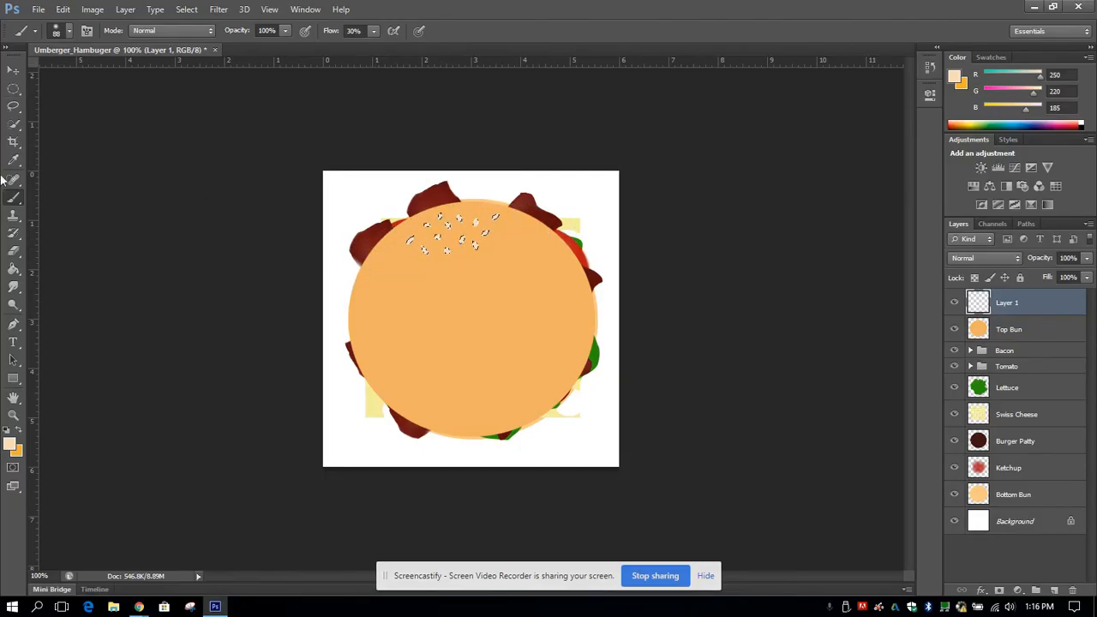
# Rename the seed layer Sesame Seeds.
pyautogui.doubleClick(1010, 304)
pyautogui.write('Sesame Seeds')
pyautogui.press('Return')
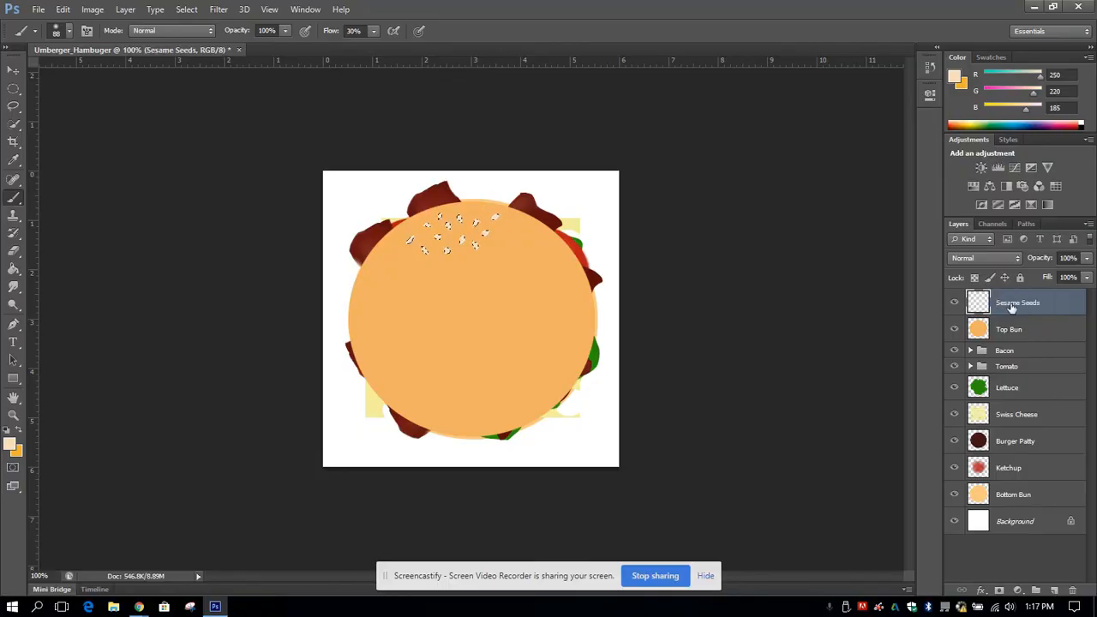
pyautogui.click(1056, 591)
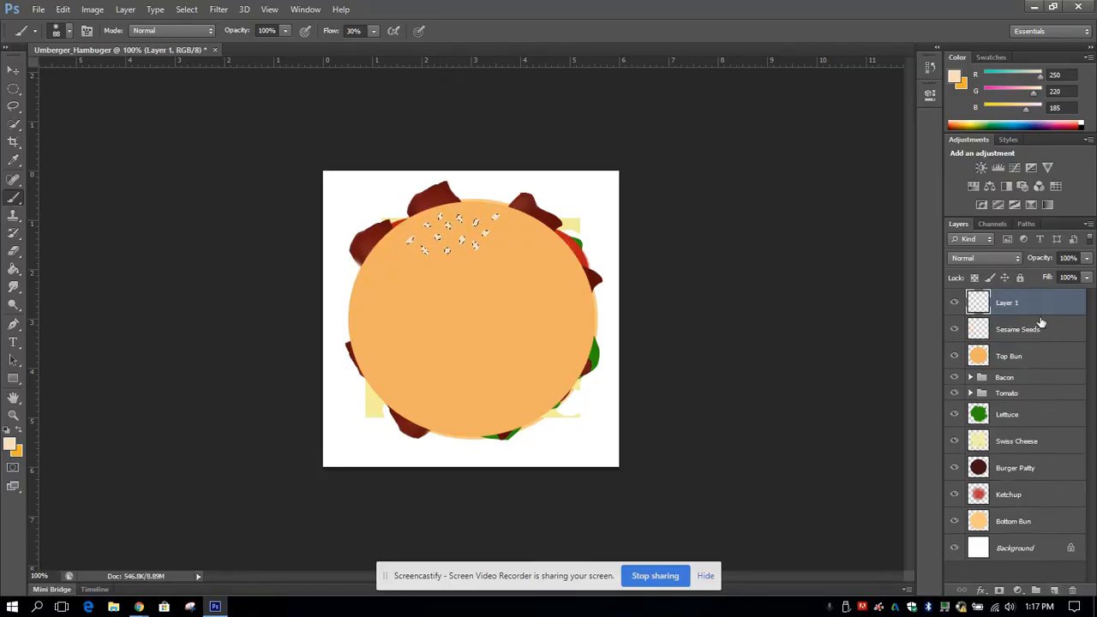
pyautogui.hotkey('ctrl', 'z')
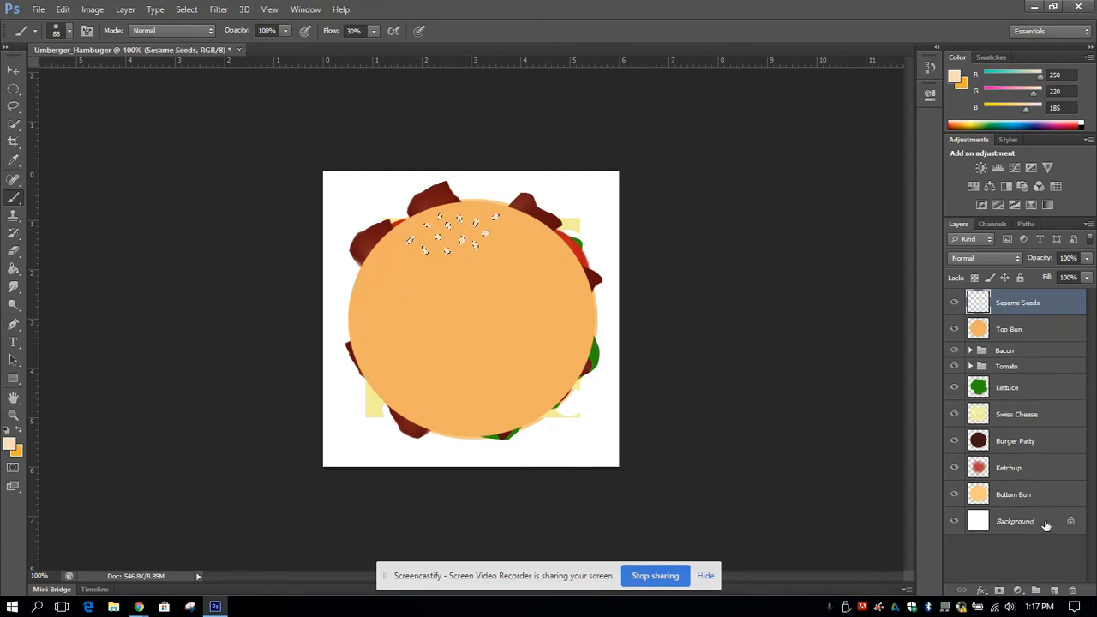
# Add a new layer group at the top of the layer stack and name it Sesame Seeds.
pyautogui.click(1035, 590)
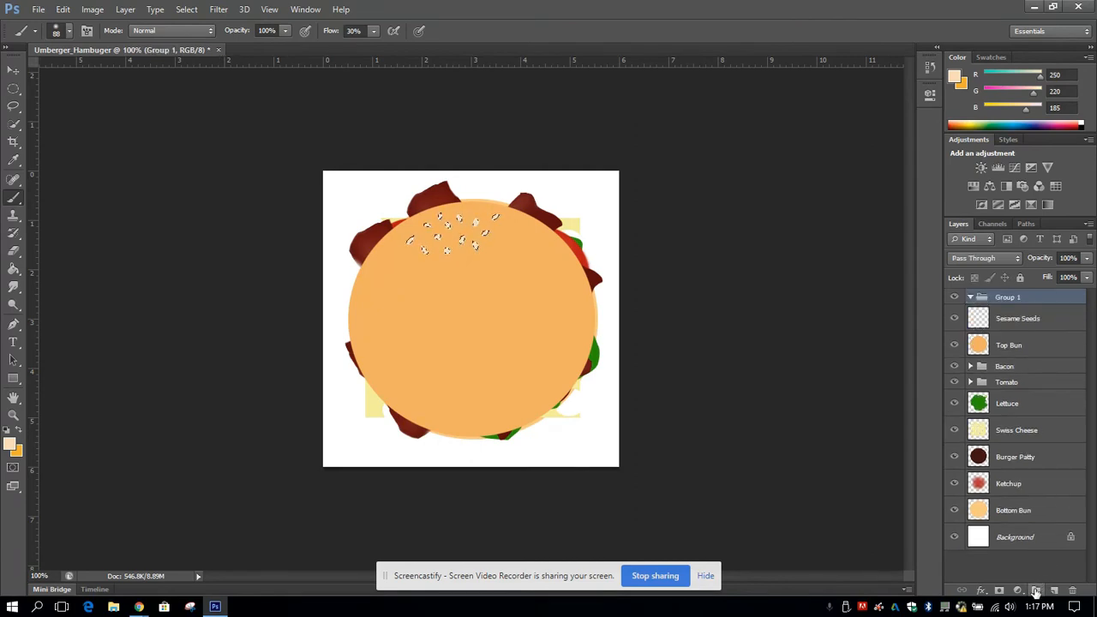
pyautogui.doubleClick(1011, 297)
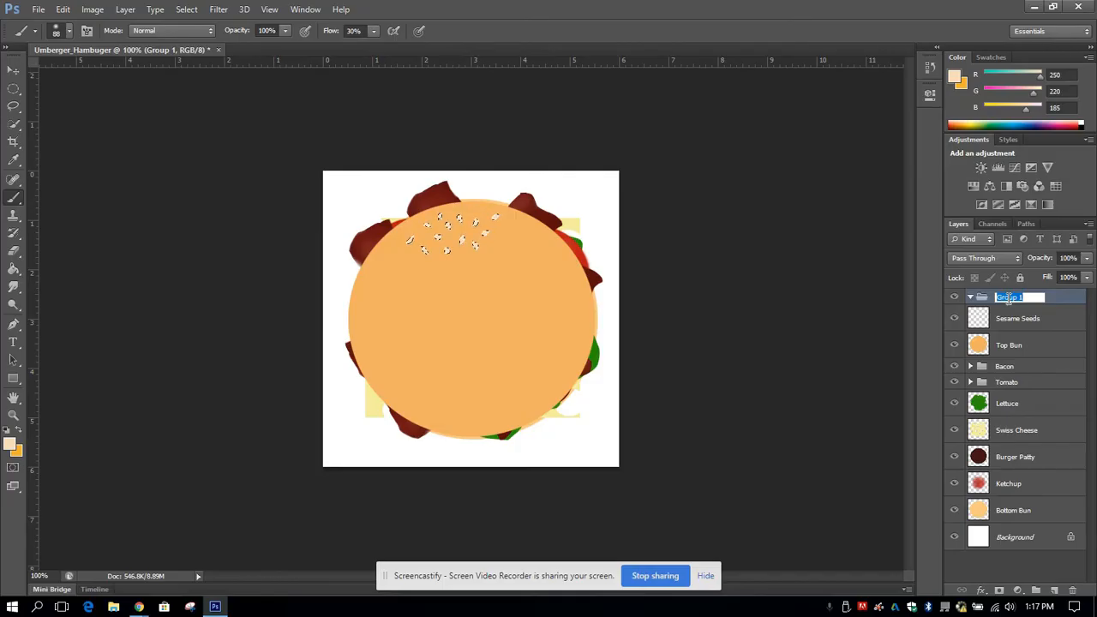
pyautogui.write('Sesame Seeds')
pyautogui.press('Return')
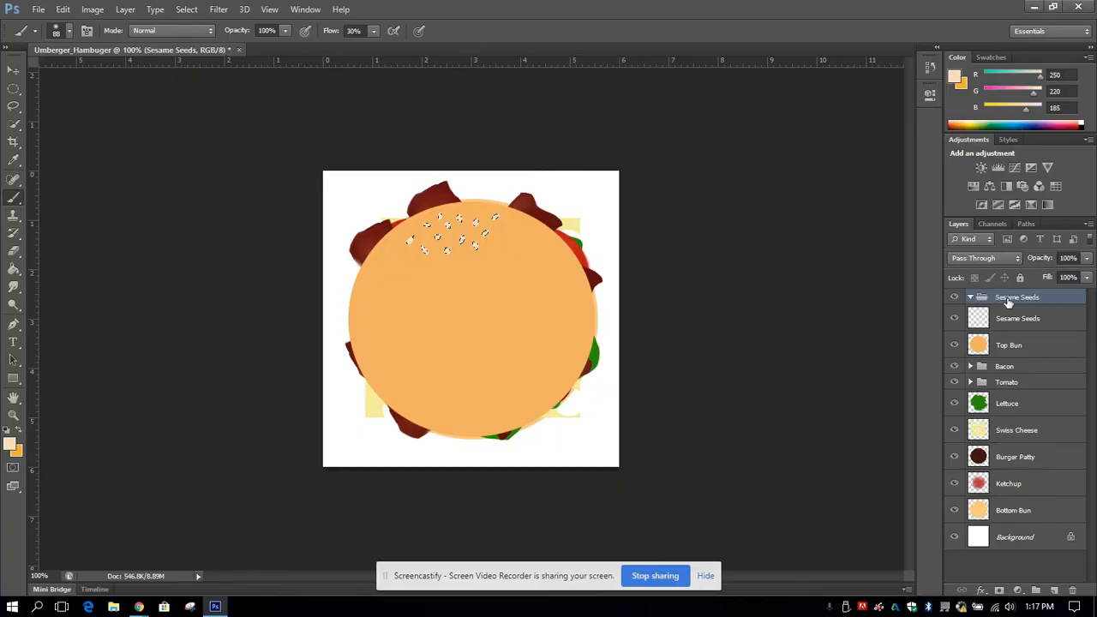
# Put the seed layer in the Sesame Seeds group, duplicate it, deselect, and move the duplicate cluster to the bun's lower-right middle.
pyautogui.moveTo(1018, 328); pyautogui.dragTo(1054, 590)
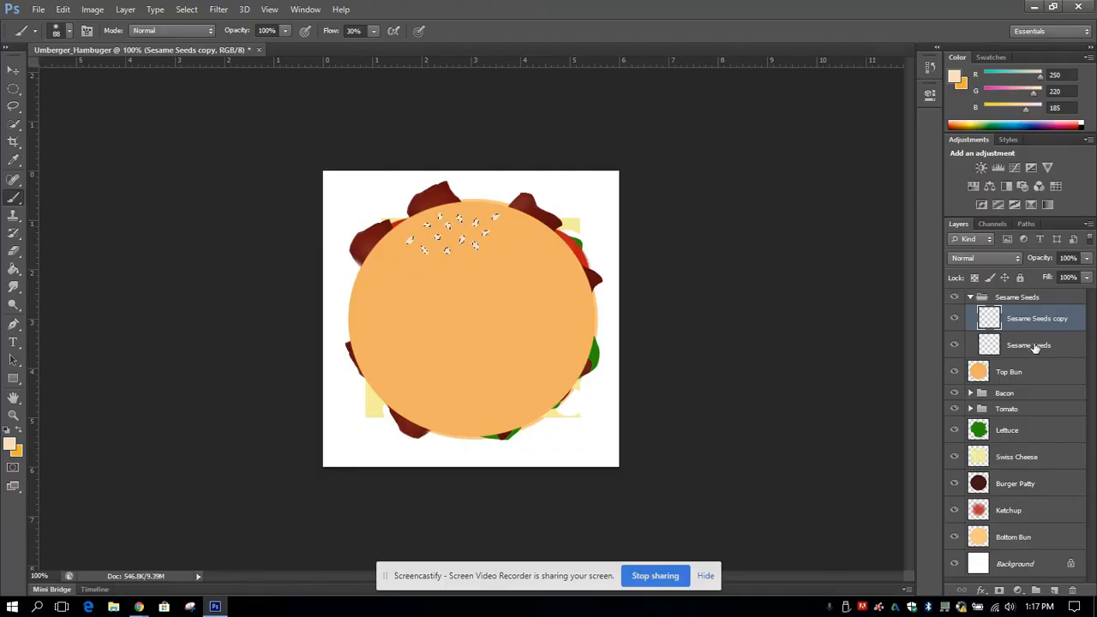
pyautogui.click(13, 88)
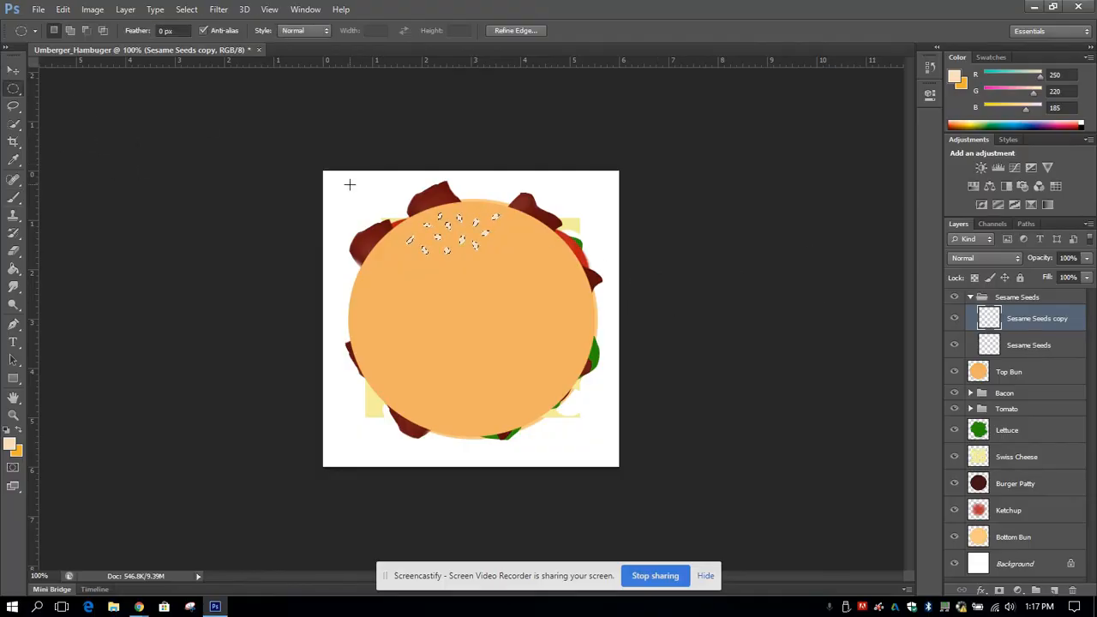
pyautogui.click(350, 184)
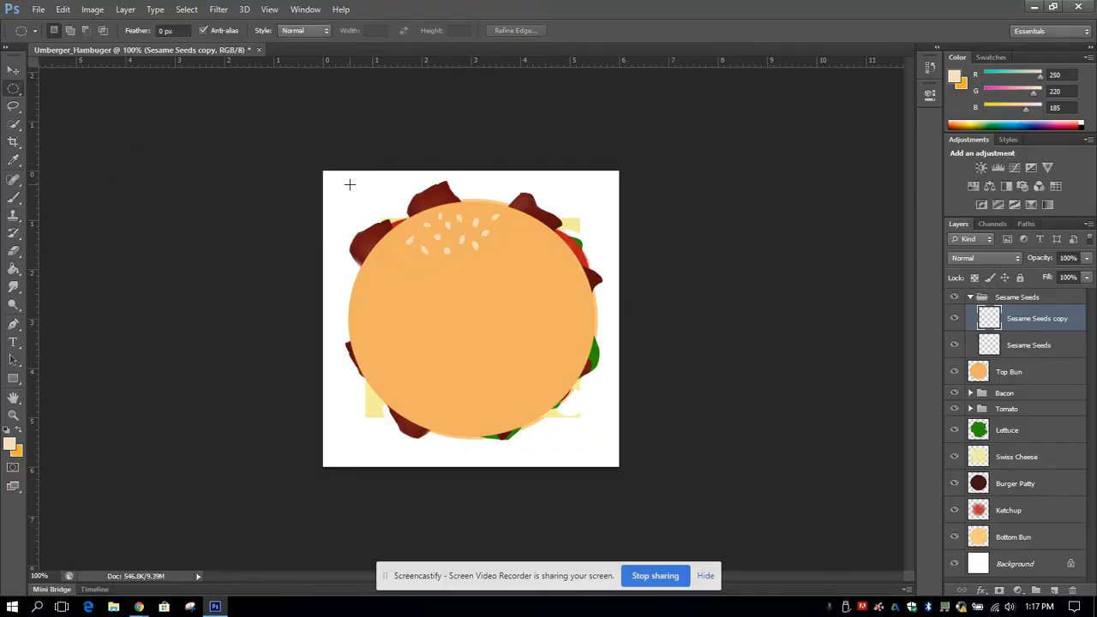
pyautogui.click(13, 70)
pyautogui.moveTo(433, 241); pyautogui.dragTo(487, 340)
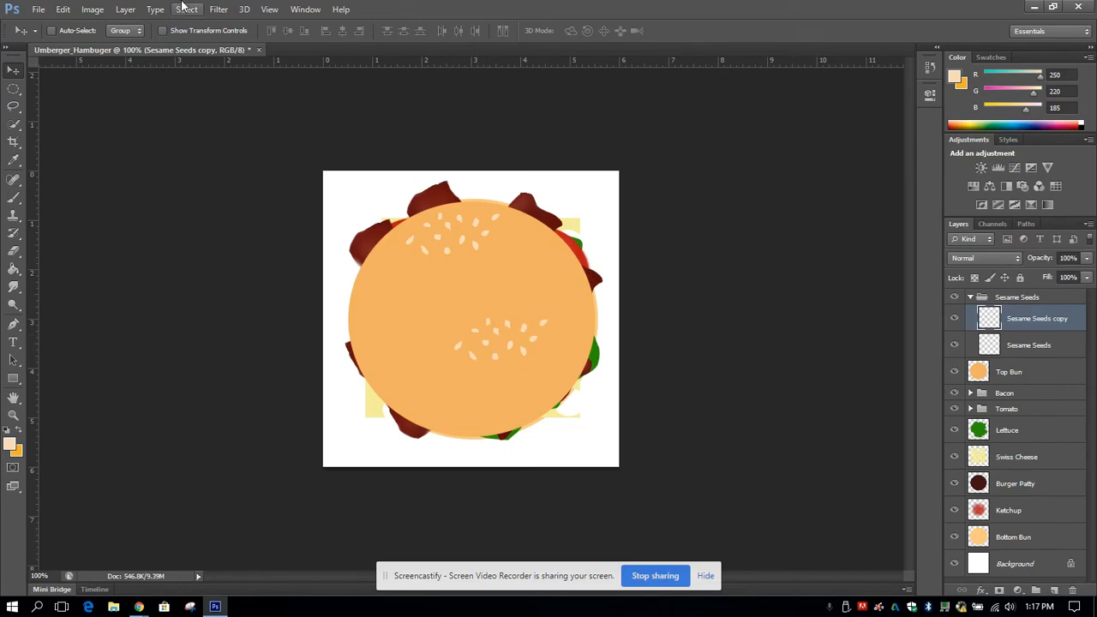
# Rotate the duplicated seed cluster about -52° and place it below the right end of the original cluster.
pyautogui.click(62, 9)
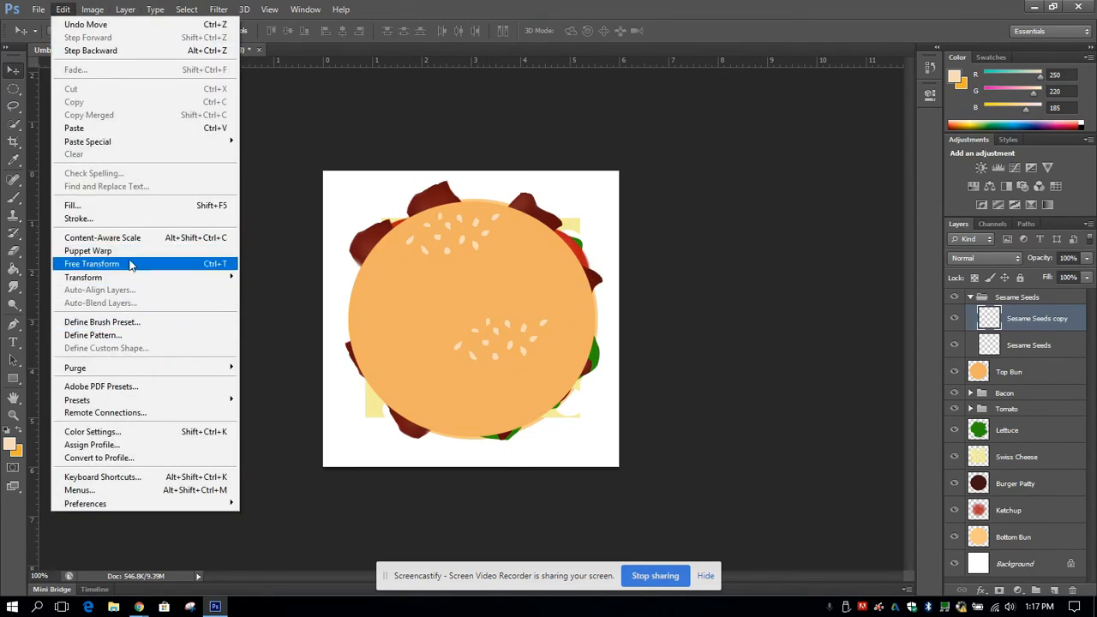
pyautogui.click(129, 267)
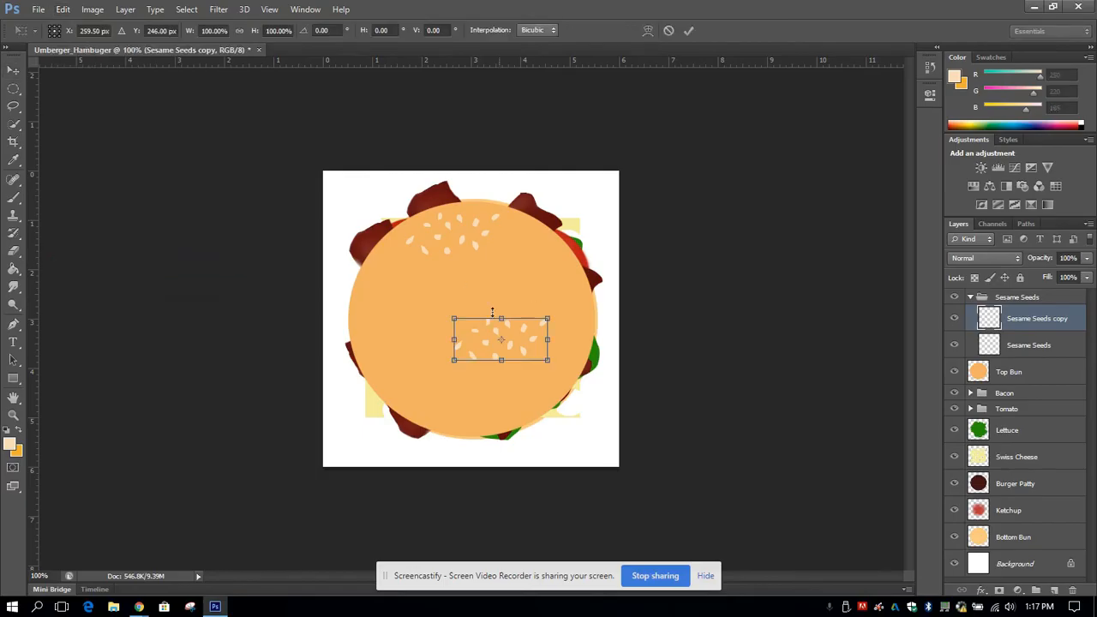
pyautogui.moveTo(439, 297); pyautogui.dragTo(426, 357)
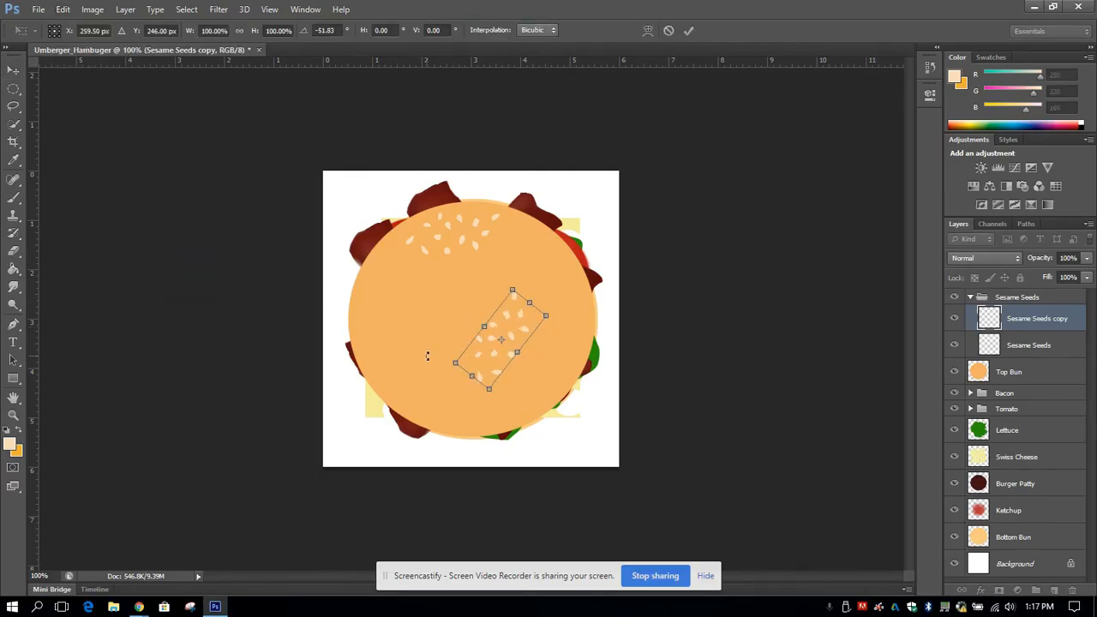
pyautogui.press('Return')
pyautogui.moveTo(513, 352); pyautogui.dragTo(514, 279)
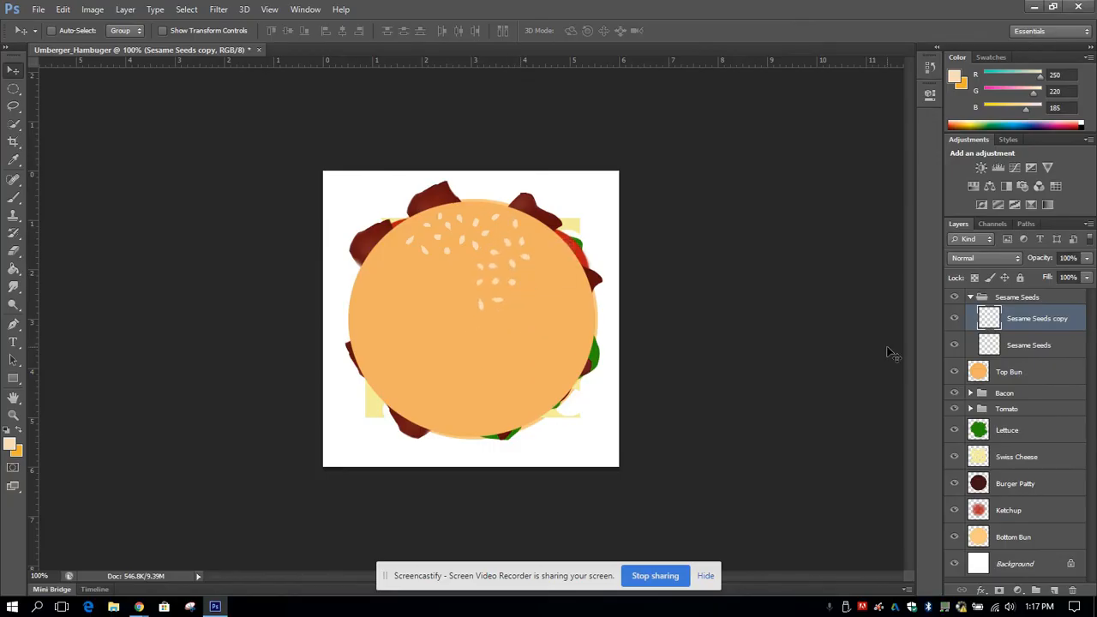
# Duplicate both seed layers together and move the duplicates to the lower-left part of the bun.
pyautogui.keyDown('shift'); pyautogui.click(1050, 354); pyautogui.keyUp('shift')
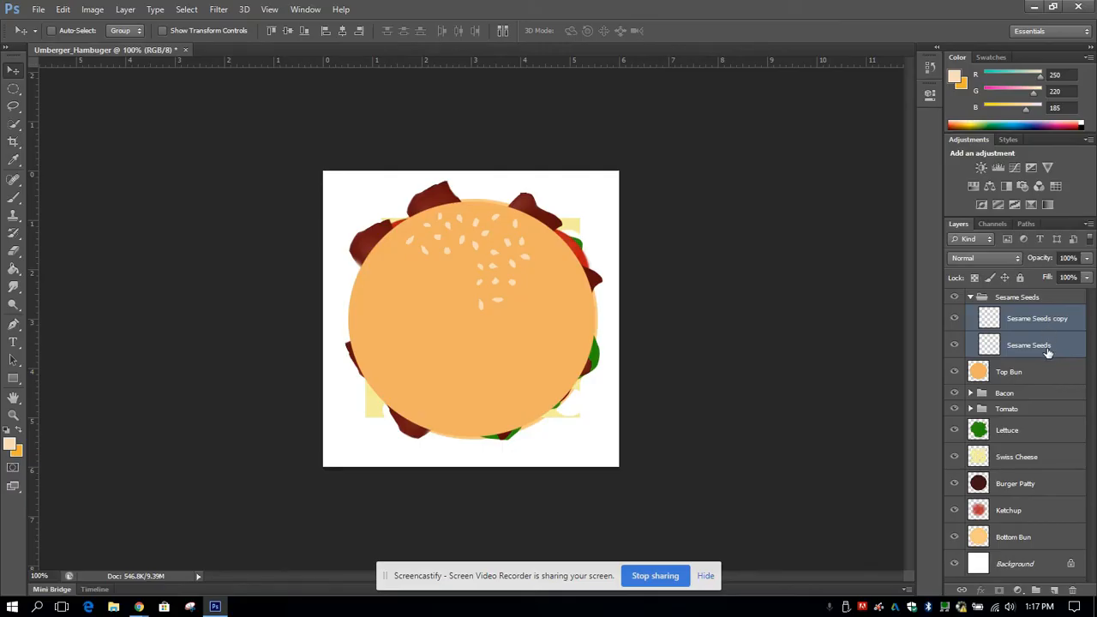
pyautogui.moveTo(1038, 348); pyautogui.dragTo(1054, 590)
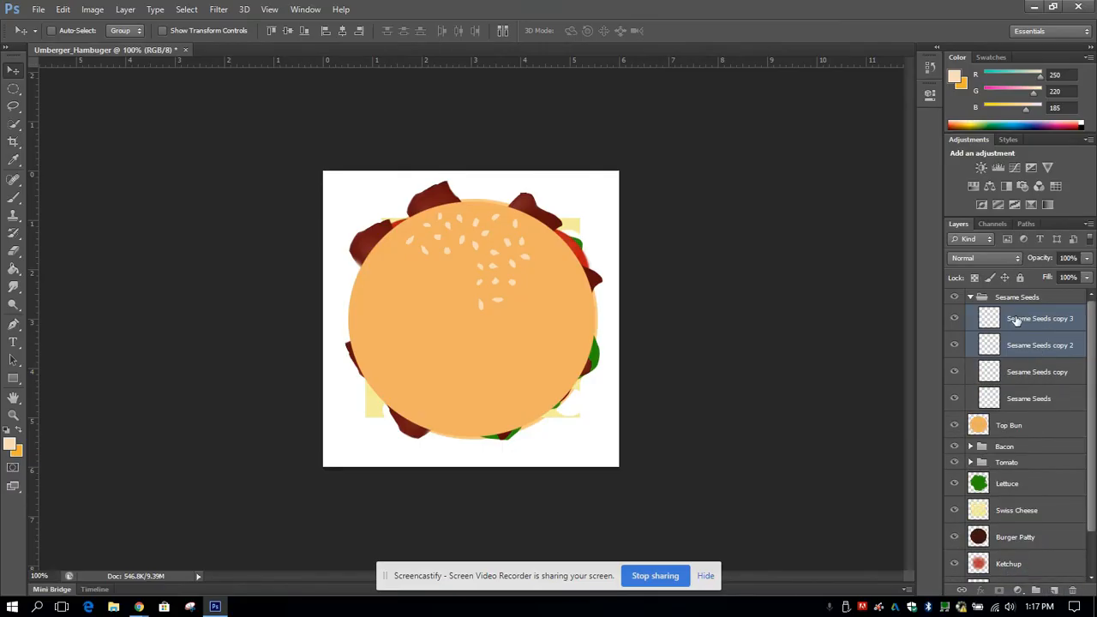
pyautogui.moveTo(454, 246); pyautogui.dragTo(419, 336)
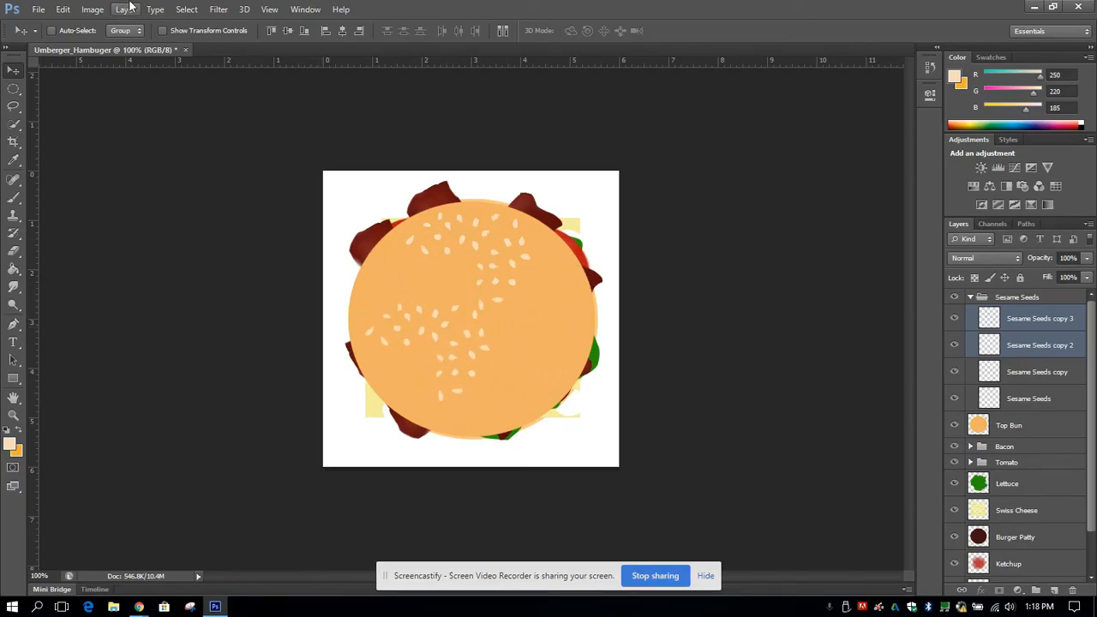
# Rotate the two duplicated seed clusters about -179° and fit them against the original seeds around the bun's middle.
pyautogui.click(69, 8)
pyautogui.click(92, 263)
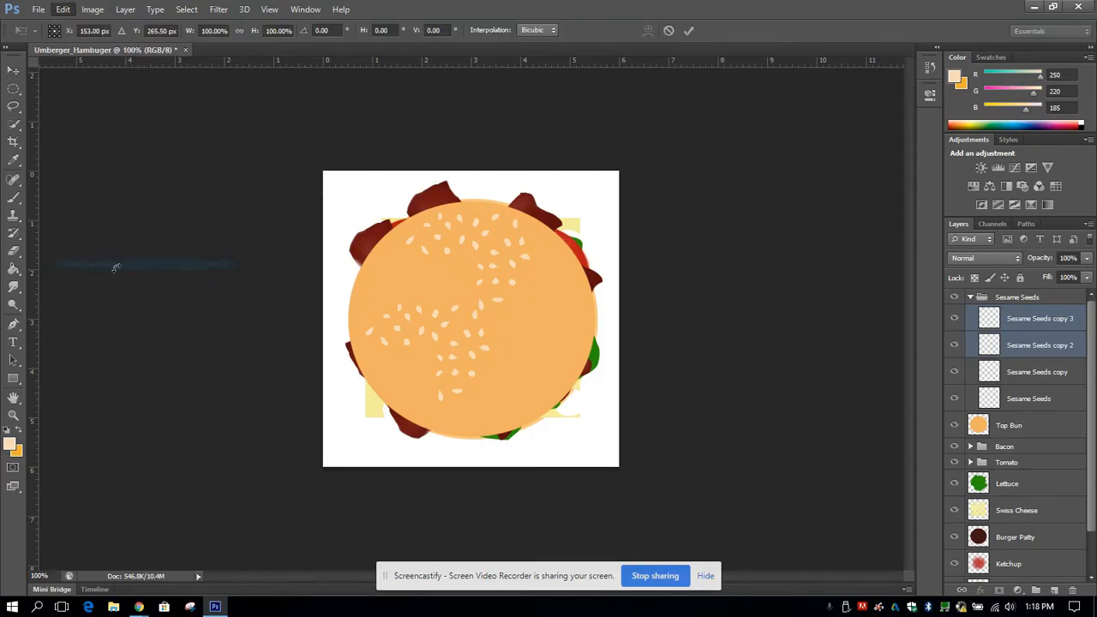
pyautogui.moveTo(512, 276); pyautogui.dragTo(341, 429)
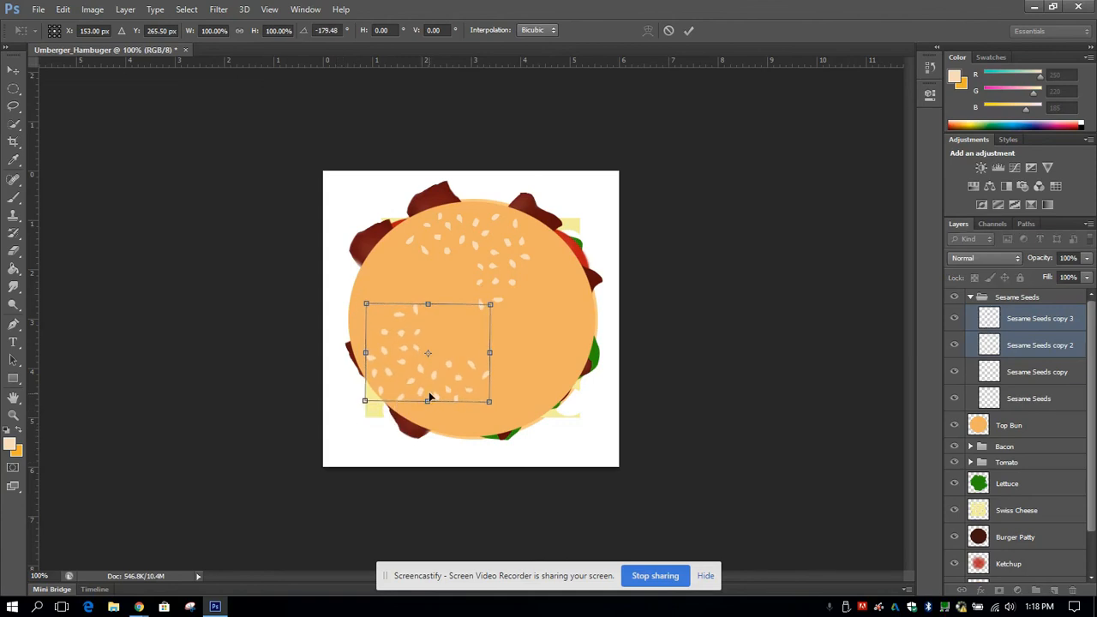
pyautogui.moveTo(429, 395); pyautogui.dragTo(470, 356)
pyautogui.press('Return')
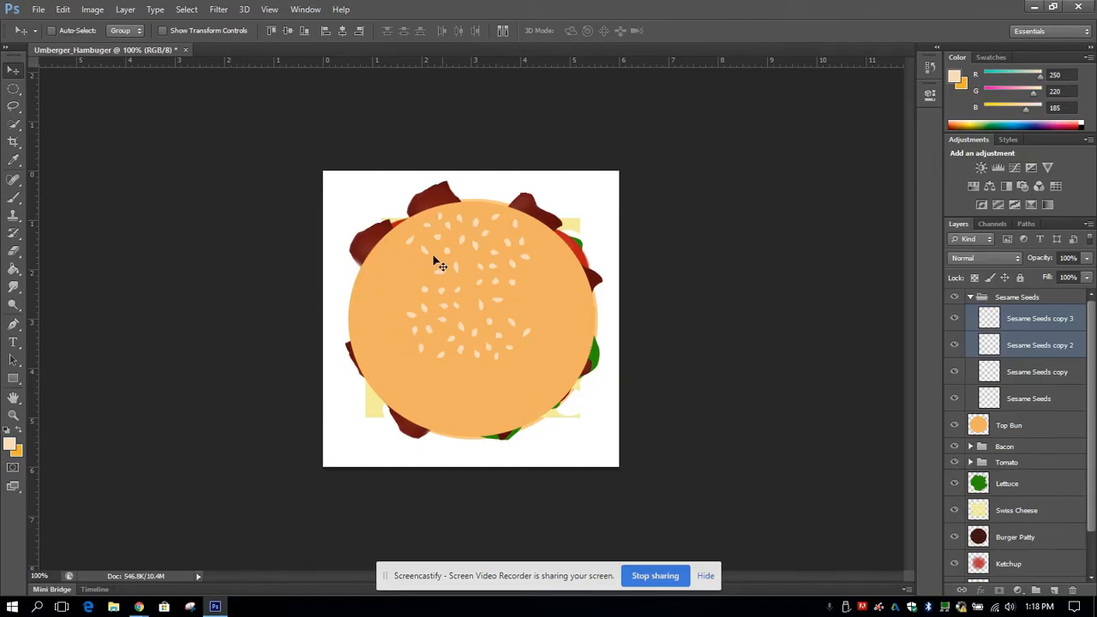
# Duplicate the Sesame Seeds copy 2 layer, rotate the duplicate about -82°, and place it along the bun's left side.
pyautogui.click(1036, 347)
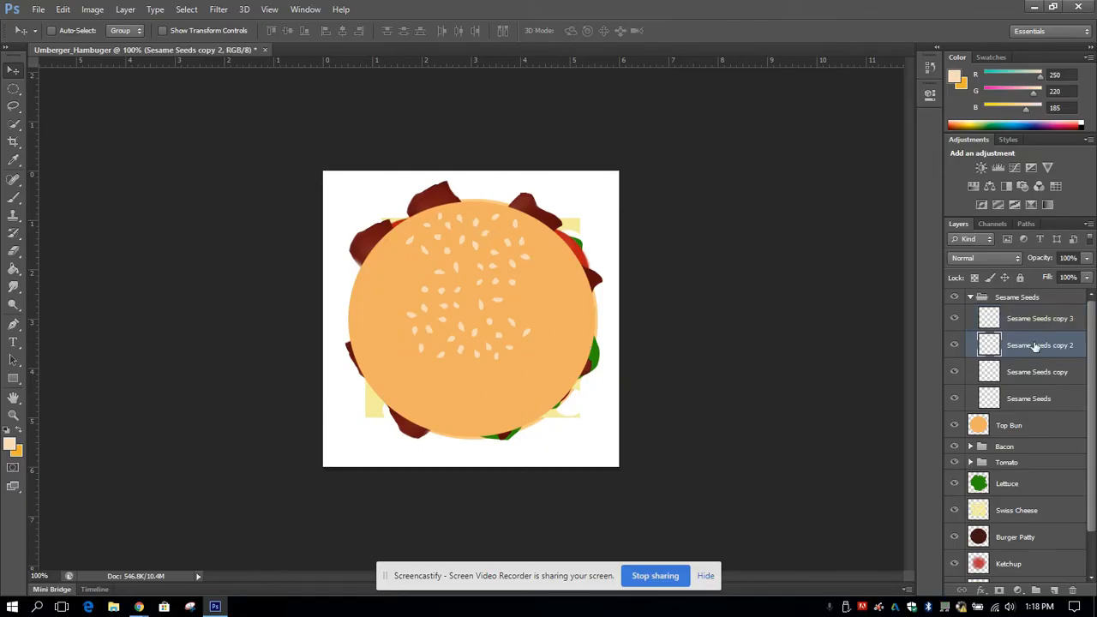
pyautogui.moveTo(1028, 345); pyautogui.dragTo(1052, 591)
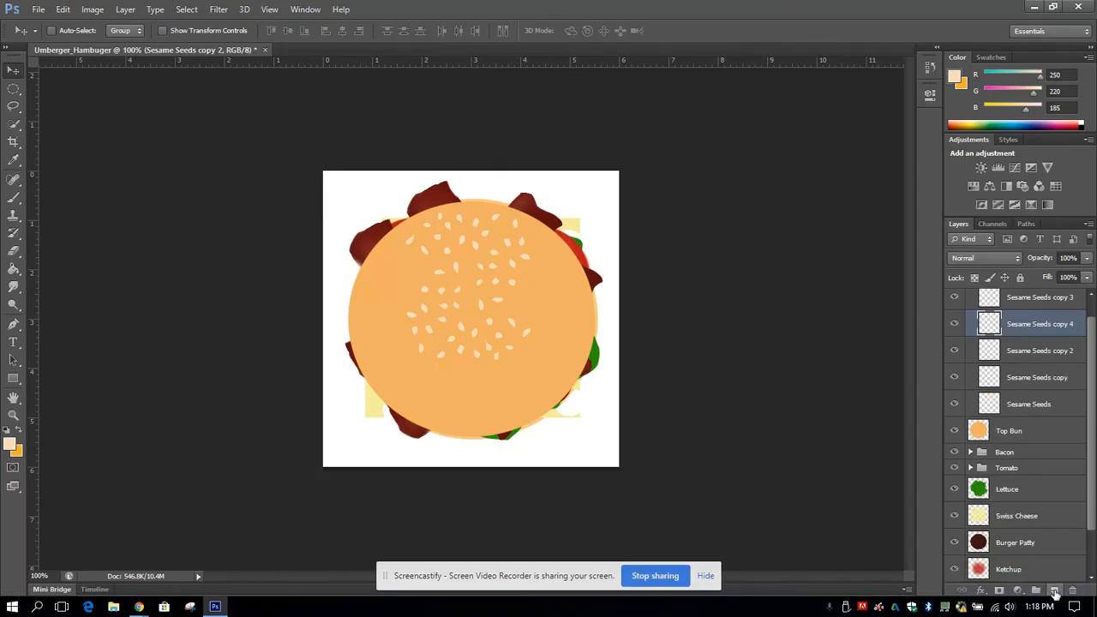
pyautogui.moveTo(577, 367); pyautogui.dragTo(368, 210)
pyautogui.click(92, 10)
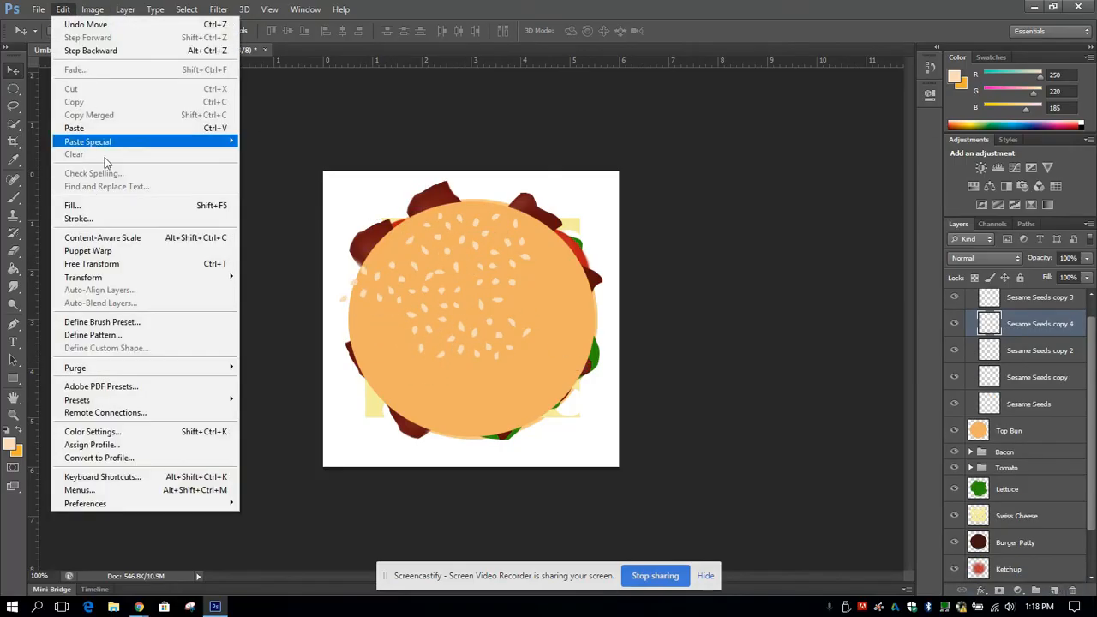
pyautogui.click(92, 264)
pyautogui.moveTo(470, 243); pyautogui.dragTo(361, 196)
pyautogui.moveTo(399, 297); pyautogui.dragTo(408, 306)
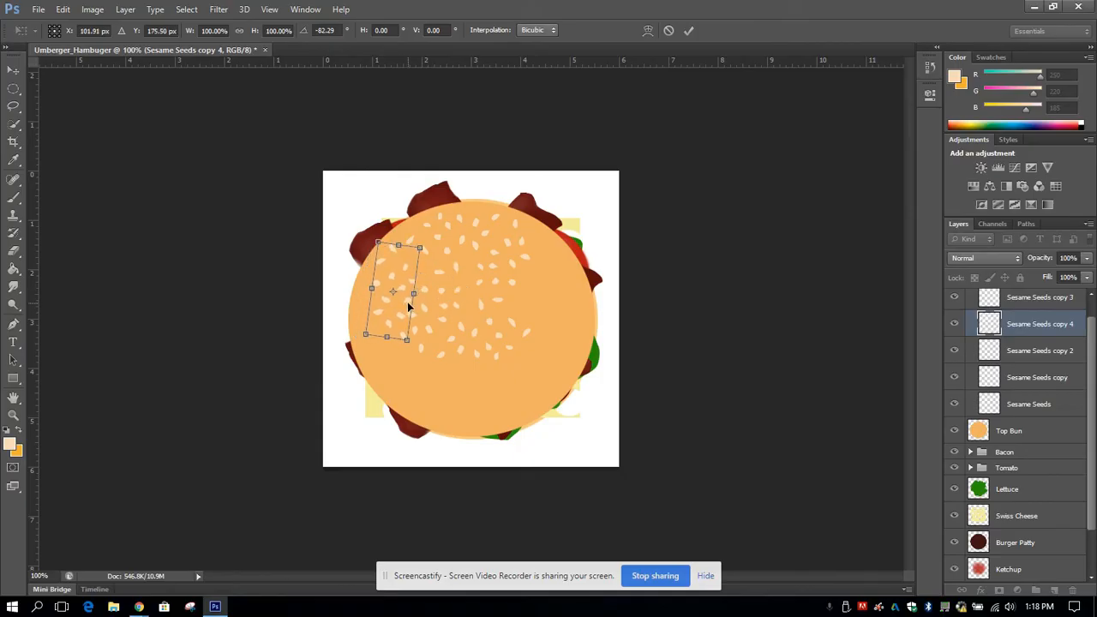
pyautogui.press('Return')
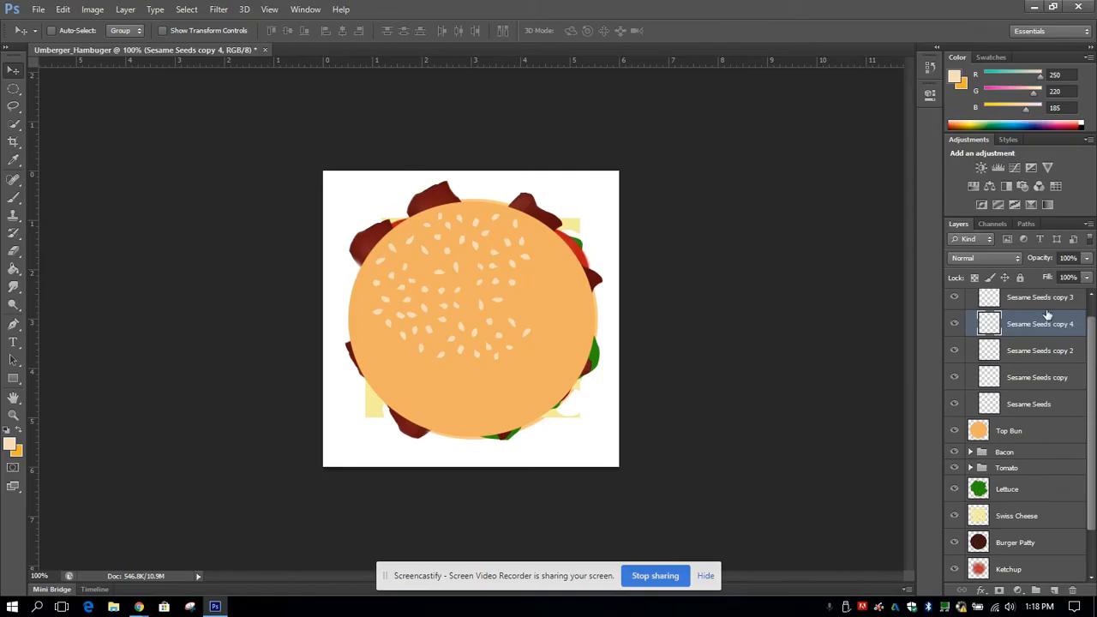
# Duplicate the Sesame Seeds copy 3 cluster onto the bun's upper-right side, and duplicate that cluster again onto the lower-right side.
pyautogui.moveTo(1047, 315); pyautogui.dragTo(1054, 591)
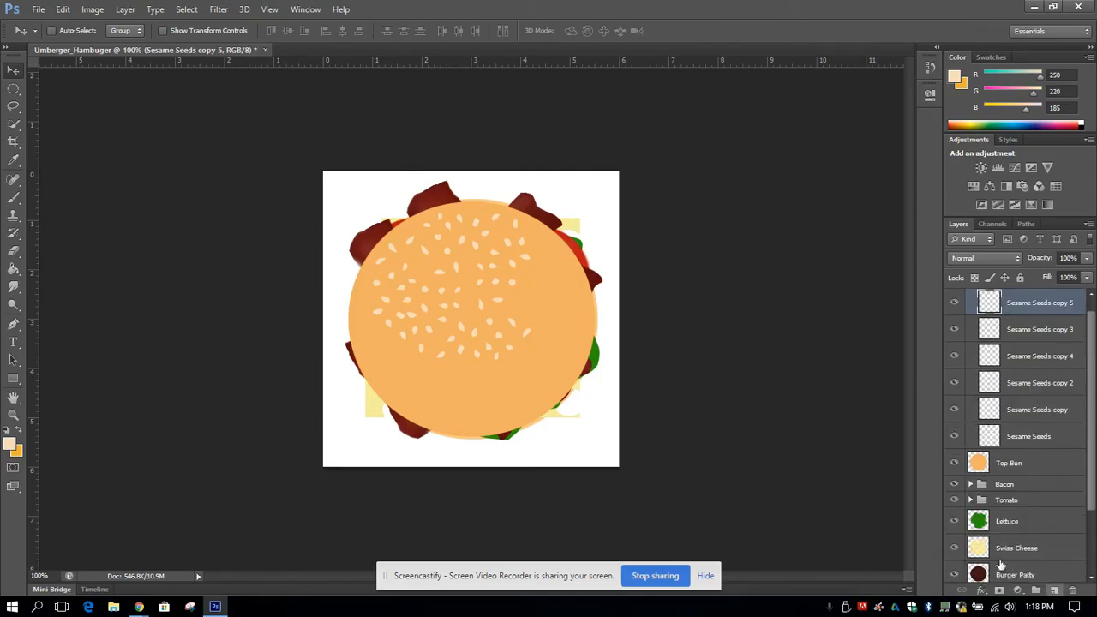
pyautogui.moveTo(467, 268); pyautogui.dragTo(585, 245)
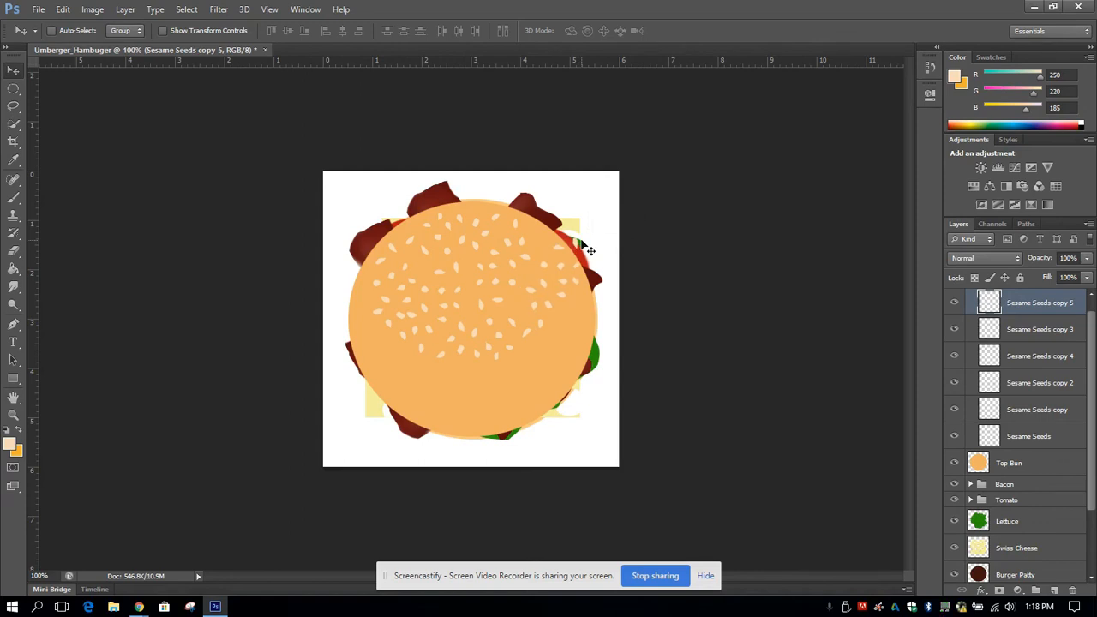
pyautogui.moveTo(1032, 304); pyautogui.dragTo(1054, 591)
pyautogui.moveTo(509, 283); pyautogui.dragTo(516, 361)
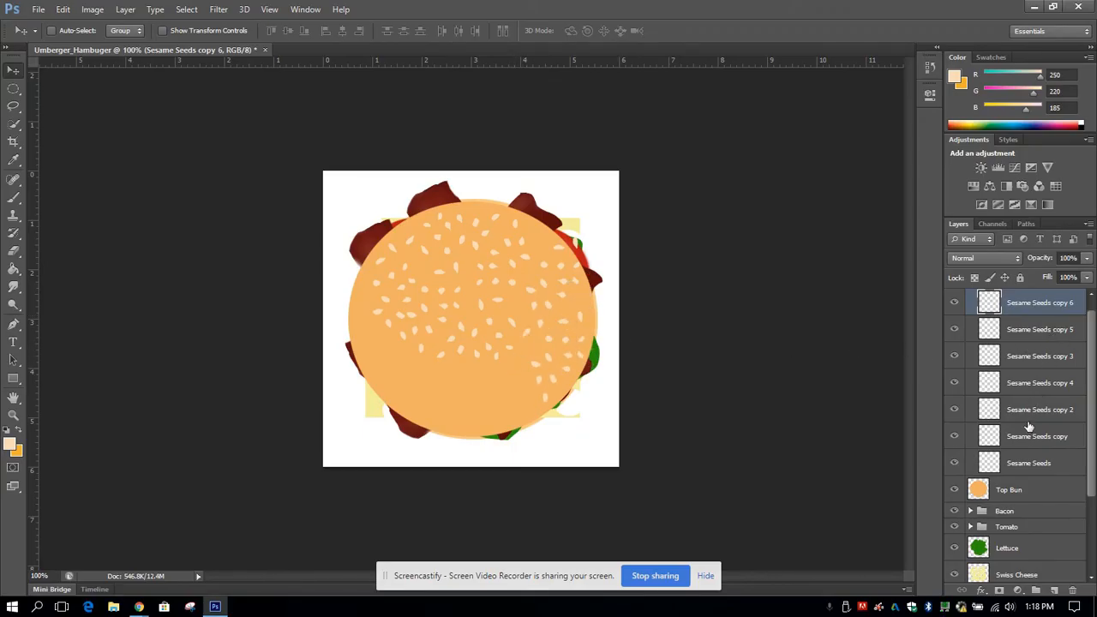
# Duplicate the Sesame Seeds copy 2 layer and place the duplicate cluster along the bun's bottom edge.
pyautogui.moveTo(1033, 420); pyautogui.dragTo(1043, 572)
pyautogui.moveTo(1056, 588); pyautogui.dragTo(1056, 589)
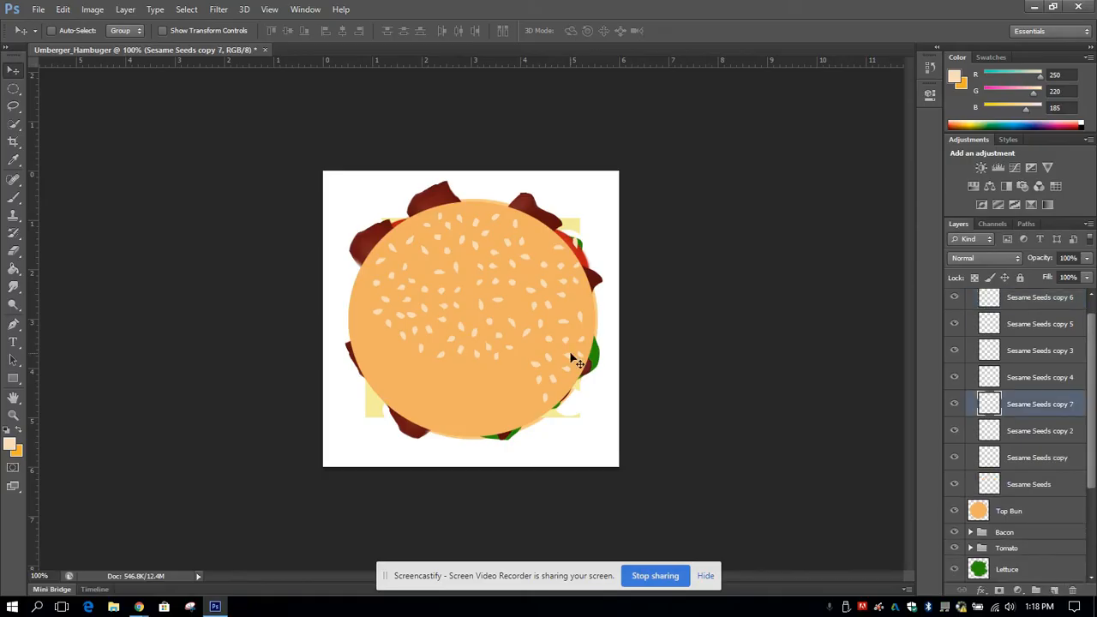
pyautogui.moveTo(499, 278); pyautogui.dragTo(512, 353)
# Duplicate the Sesame Seeds copy 4 layer, rotate the duplicate about -50°, and place it along the bun's lower-left edge.
pyautogui.moveTo(1028, 378); pyautogui.dragTo(1056, 588)
pyautogui.moveTo(460, 329); pyautogui.dragTo(478, 409)
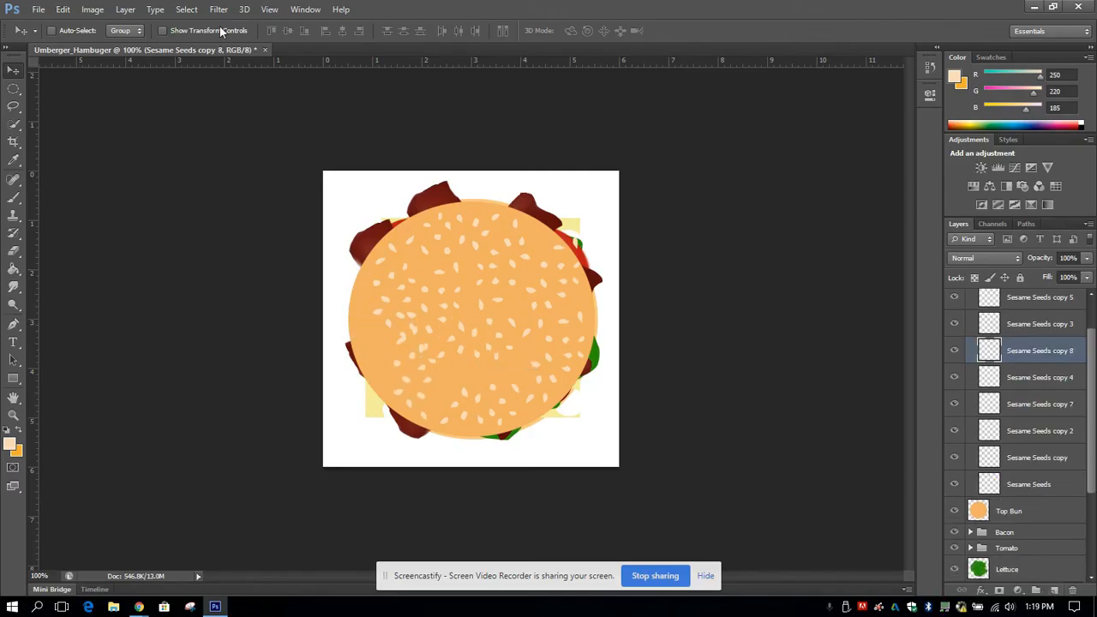
pyautogui.click(63, 9)
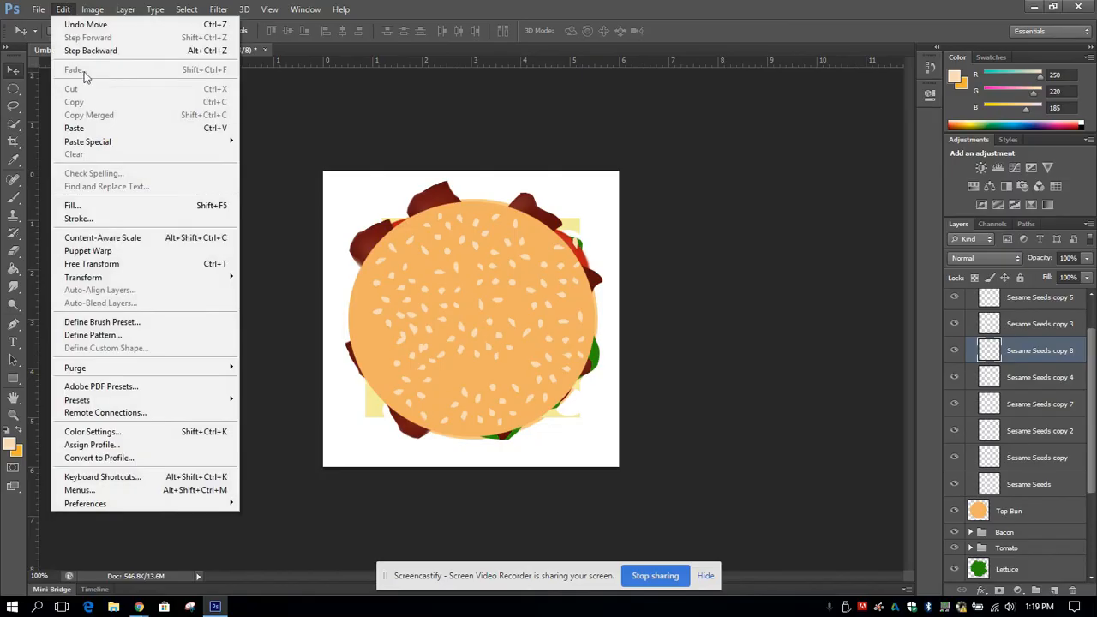
pyautogui.click(115, 265)
pyautogui.moveTo(463, 296); pyautogui.dragTo(382, 291)
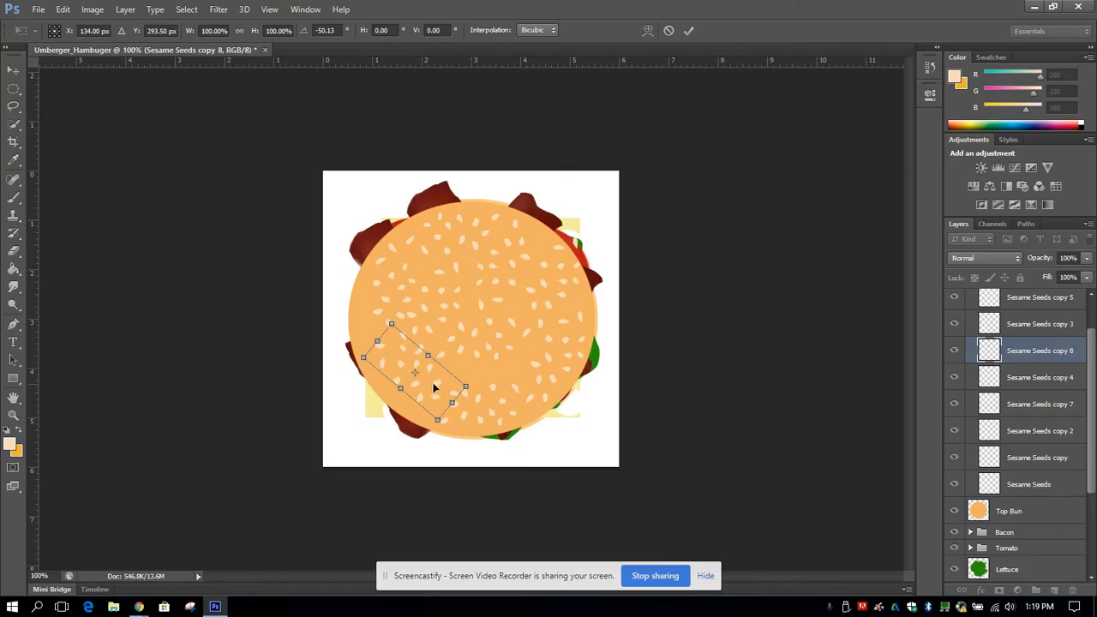
pyautogui.moveTo(434, 388); pyautogui.dragTo(429, 395)
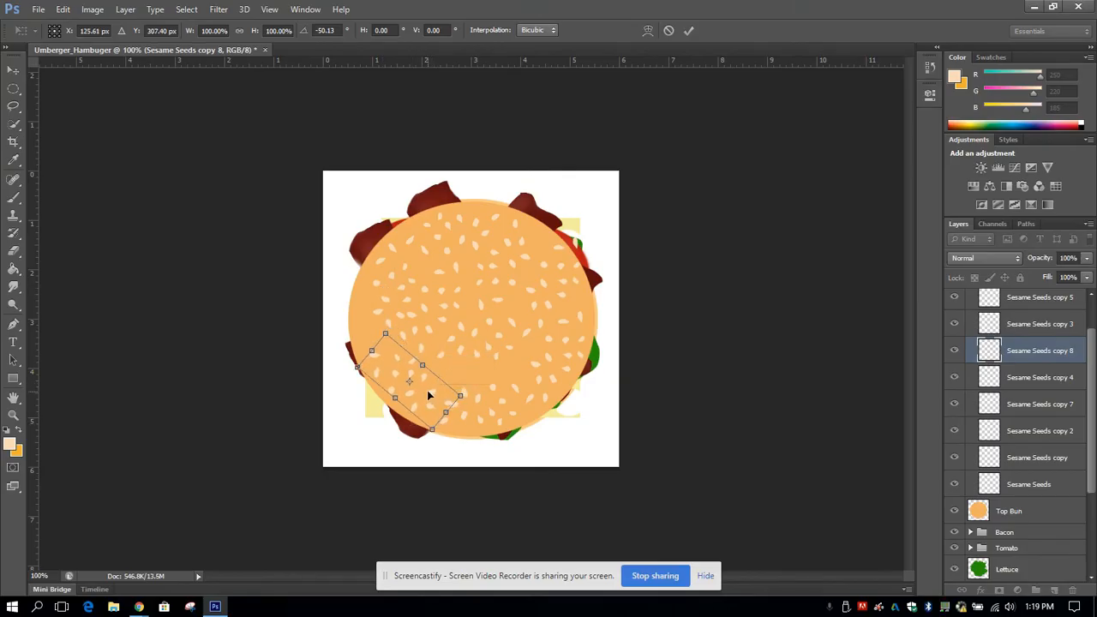
pyautogui.press('Return')
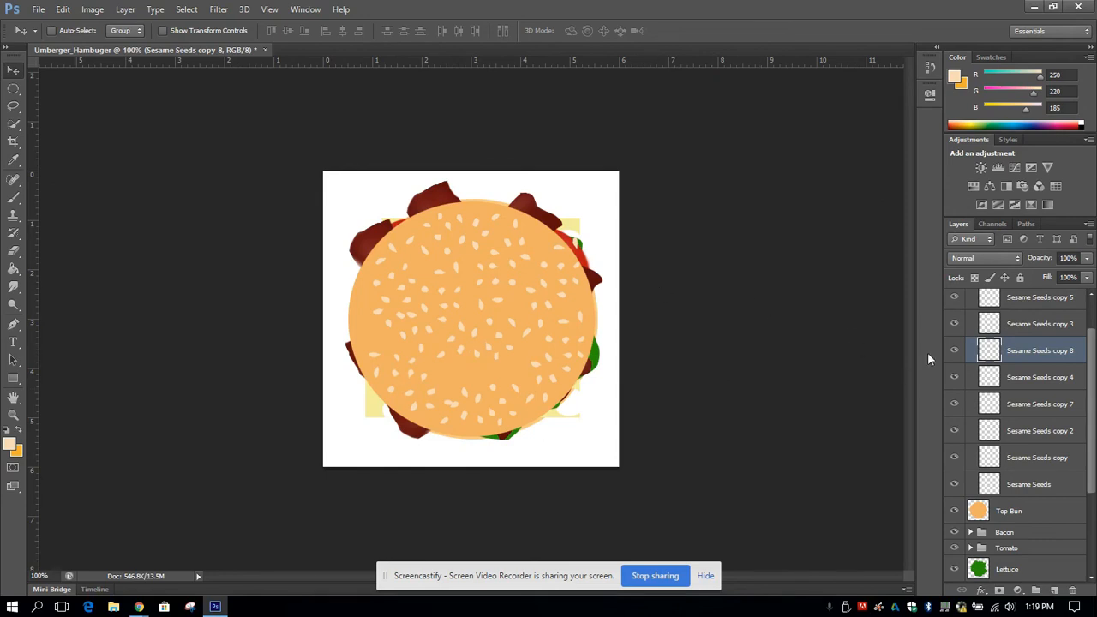
# Duplicate the lower-left seed cluster, then rotate and position the duplicate to fill the gap in the bun's lower middle.
pyautogui.moveTo(1053, 355); pyautogui.dragTo(1055, 590)
pyautogui.moveTo(444, 355); pyautogui.dragTo(507, 362)
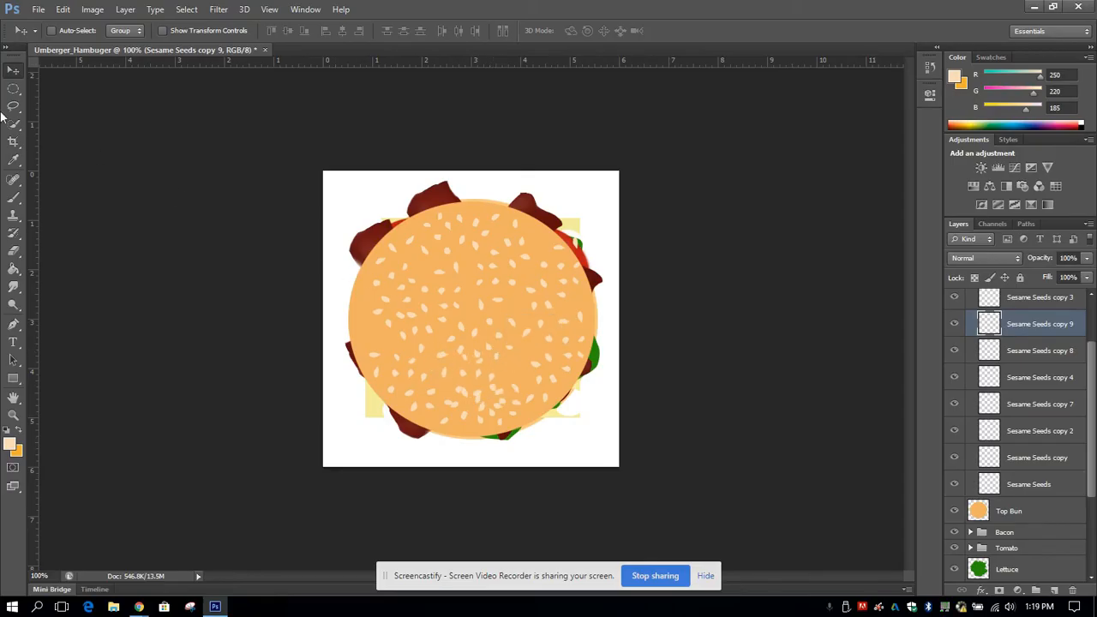
pyautogui.click(63, 9)
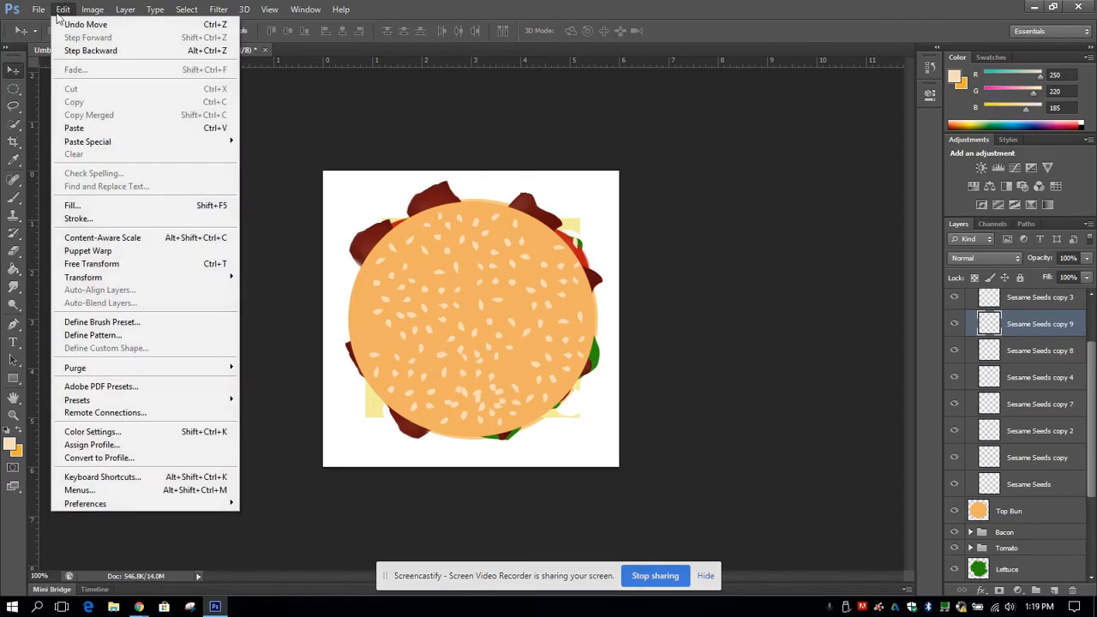
pyautogui.click(93, 264)
pyautogui.moveTo(535, 342); pyautogui.dragTo(487, 317)
pyautogui.moveTo(503, 368); pyautogui.dragTo(505, 363)
pyautogui.press('Return')
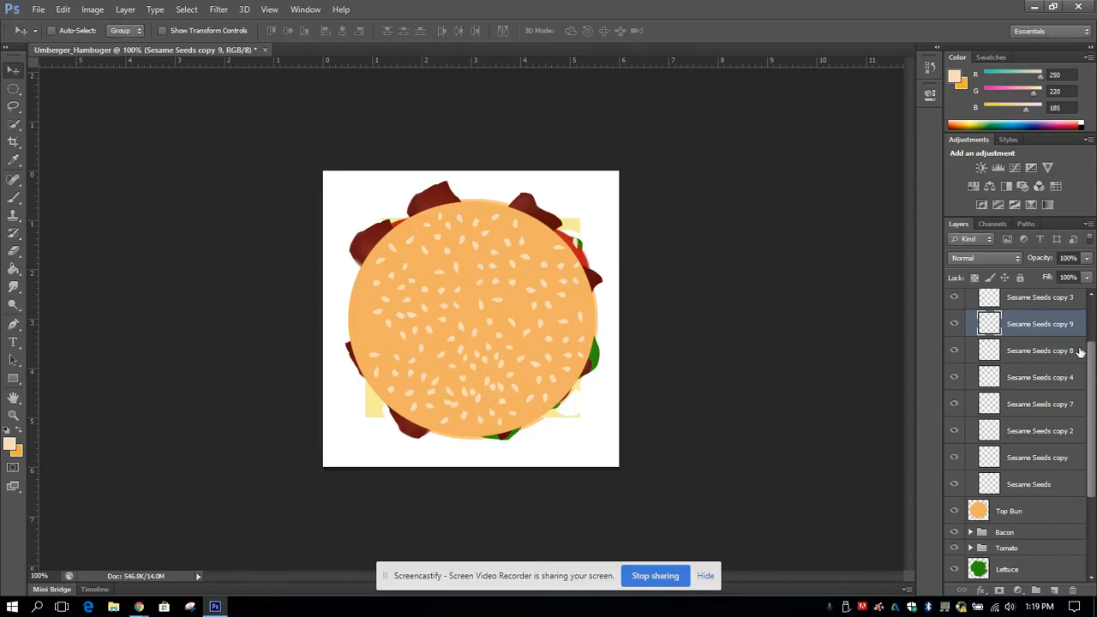
# Toggle the Sesame Seeds copy 8 and copy 4 layers to identify their clusters, and shift the copy 4 cluster slightly left.
pyautogui.click(953, 352)
pyautogui.click(953, 352)
pyautogui.click(954, 377)
pyautogui.click(954, 378)
pyautogui.click(1018, 378)
pyautogui.moveTo(425, 292); pyautogui.dragTo(398, 292)
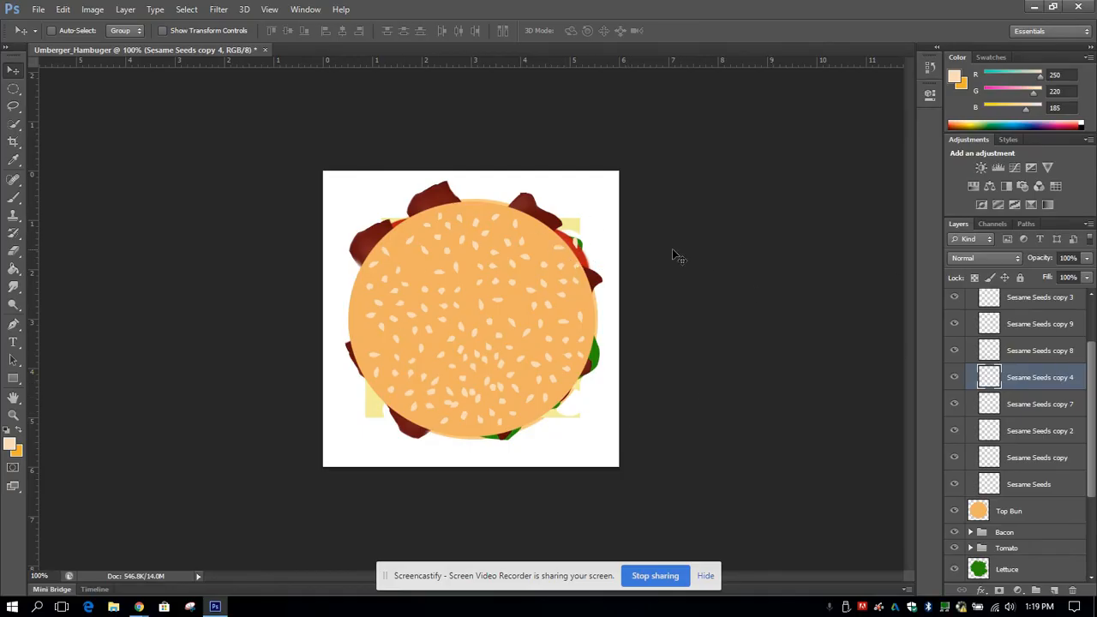
# Select the Sesame Seeds group and collapse it.
pyautogui.moveTo(1090, 401); pyautogui.dragTo(1092, 343)
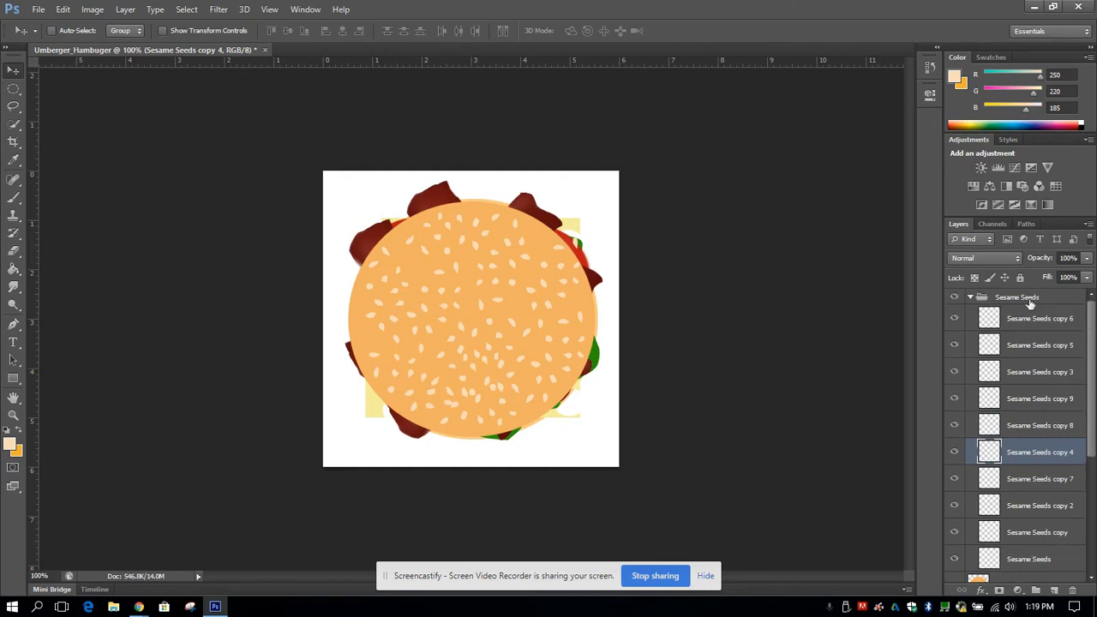
pyautogui.click(1029, 300)
pyautogui.click(971, 297)
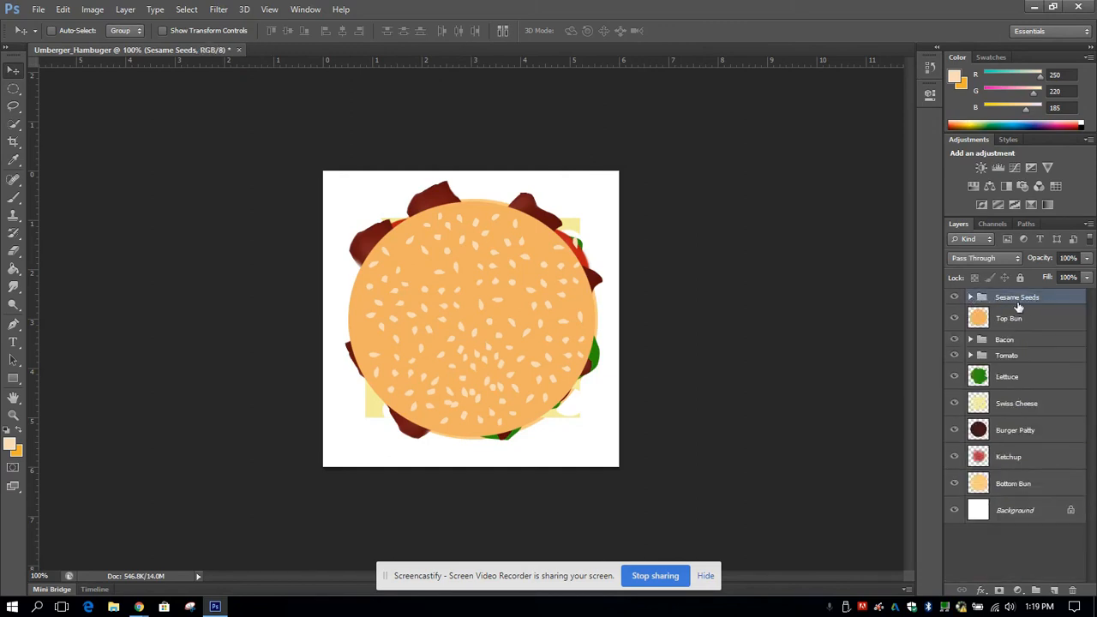
pyautogui.click(13, 250)
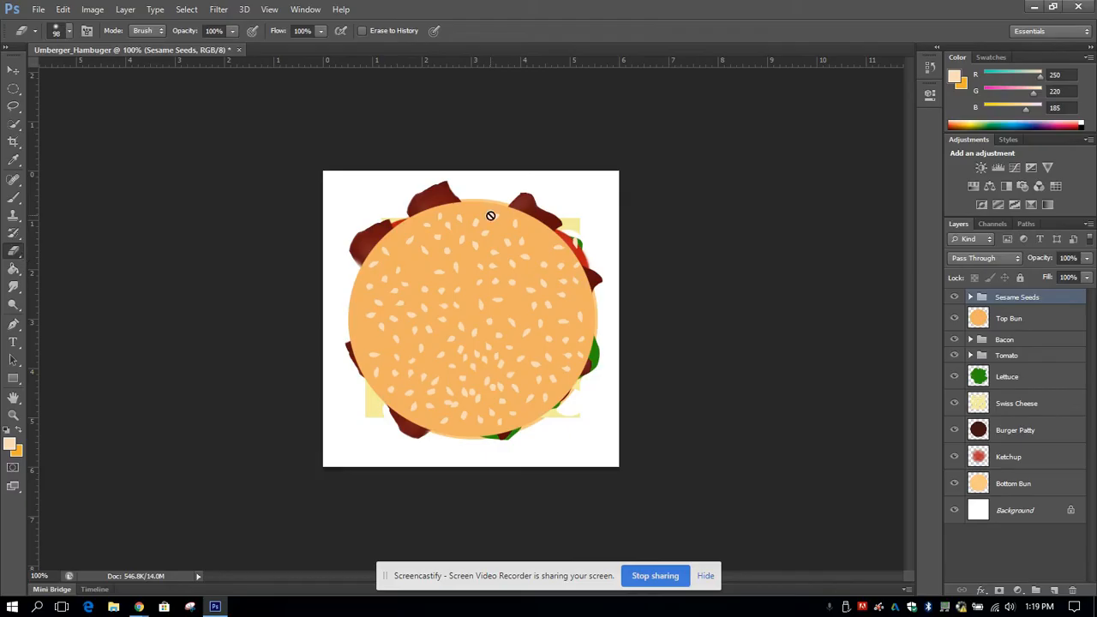
pyautogui.click(971, 298)
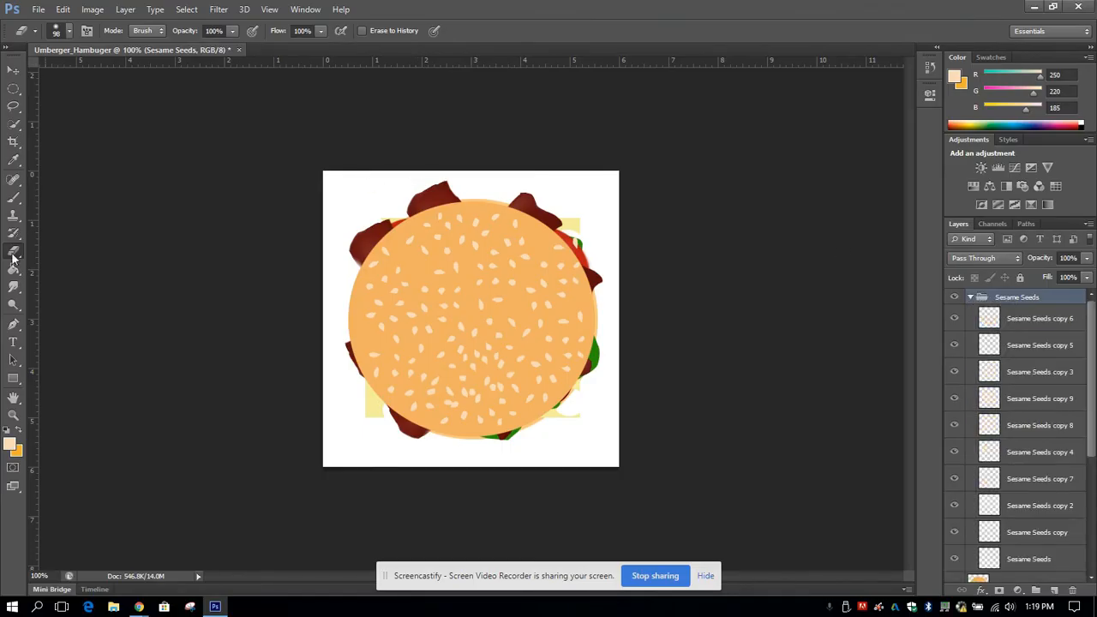
pyautogui.click(13, 70)
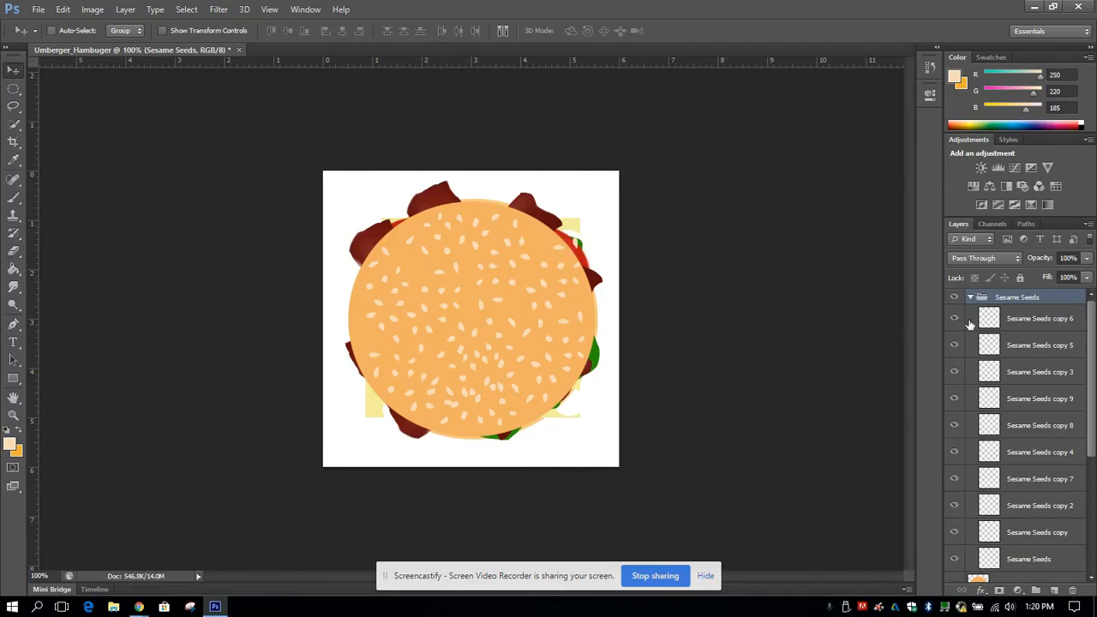
# Toggle the Sesame Seeds copy 6 and copy 5 layers to identify their clusters, and collapse the group.
pyautogui.click(956, 319)
pyautogui.click(955, 318)
pyautogui.click(956, 346)
pyautogui.click(956, 345)
pyautogui.click(972, 298)
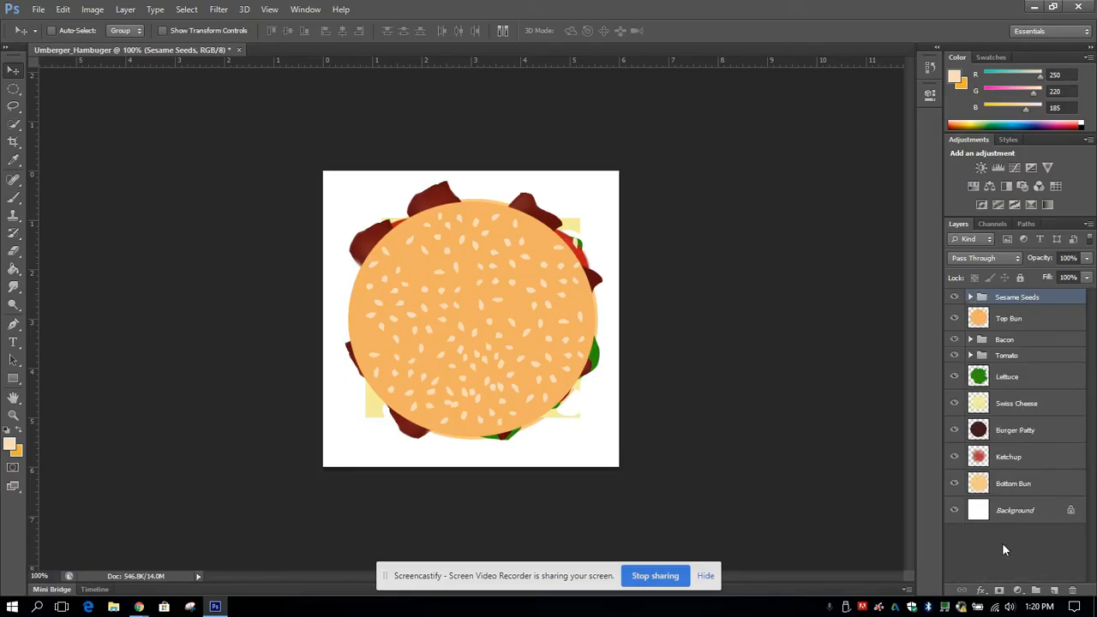
# Add a layer mask to the Sesame Seeds group and hide the stray seed off the bun's upper-right edge with a soft 42 px black brush.
pyautogui.click(1000, 591)
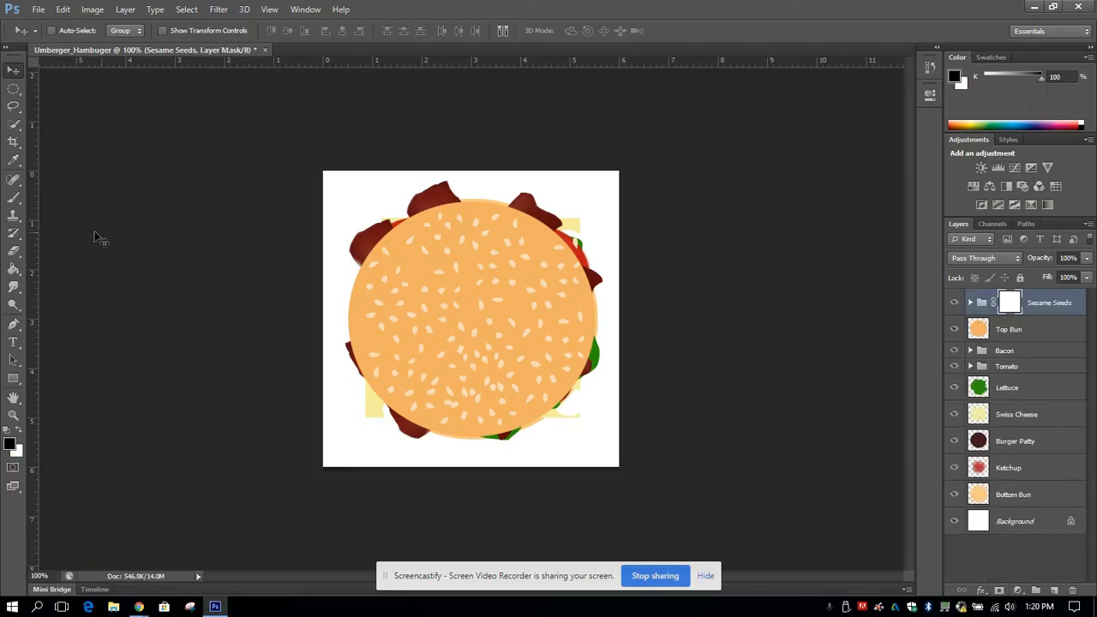
pyautogui.click(8, 199)
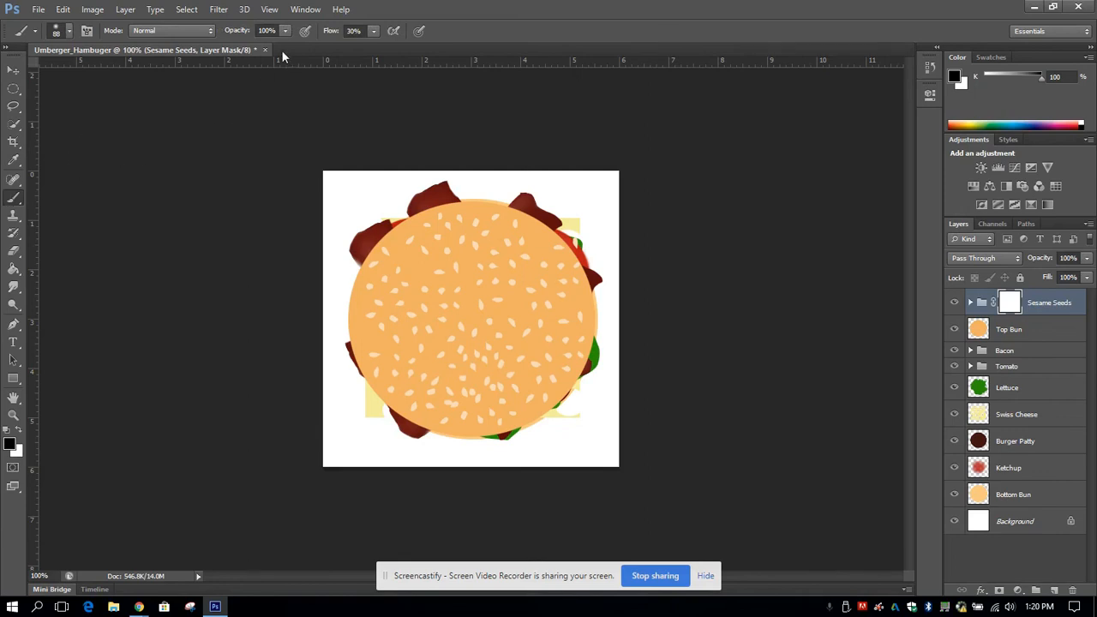
pyautogui.click(69, 31)
pyautogui.moveTo(73, 72); pyautogui.dragTo(67, 72)
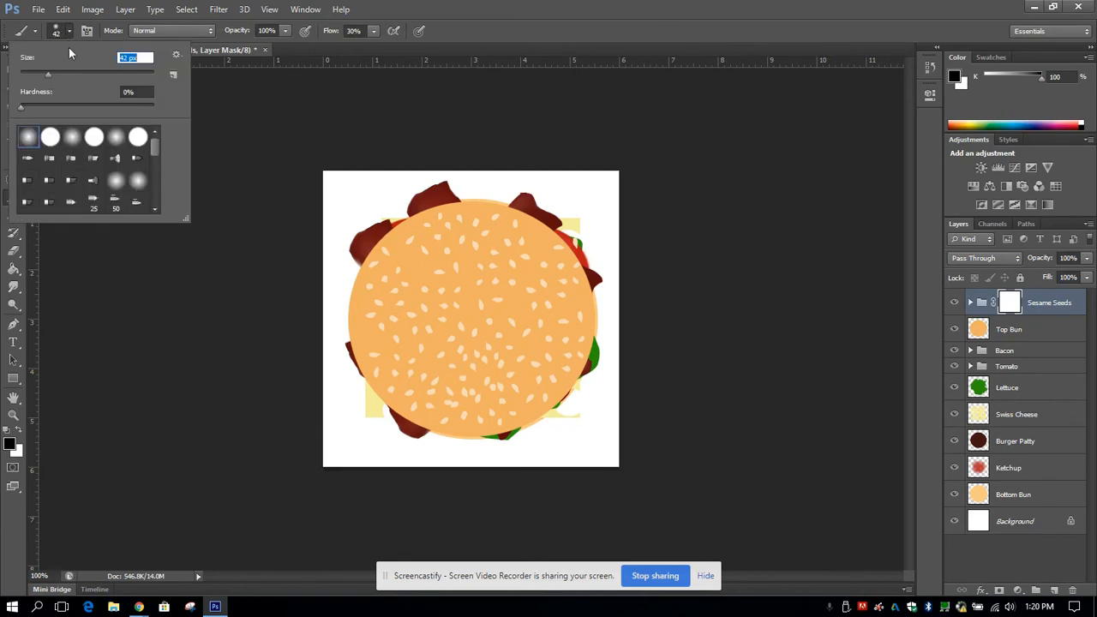
pyautogui.click(70, 35)
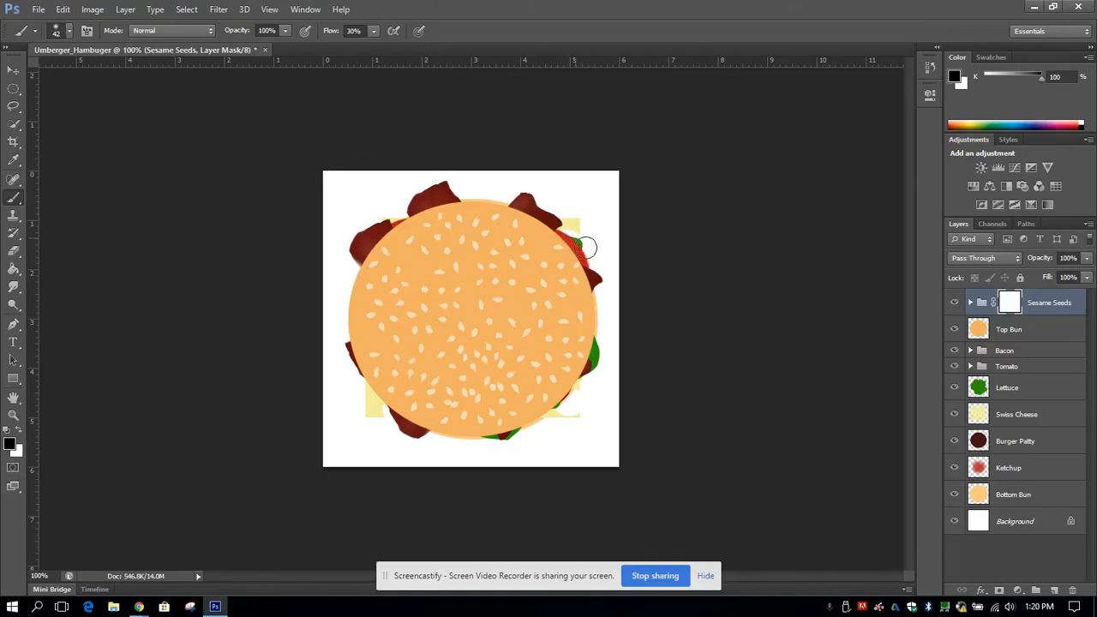
pyautogui.moveTo(586, 243); pyautogui.dragTo(591, 242)
# Add a text layer with the author's last name near the lower-left corner of the canvas.
pyautogui.click(14, 344)
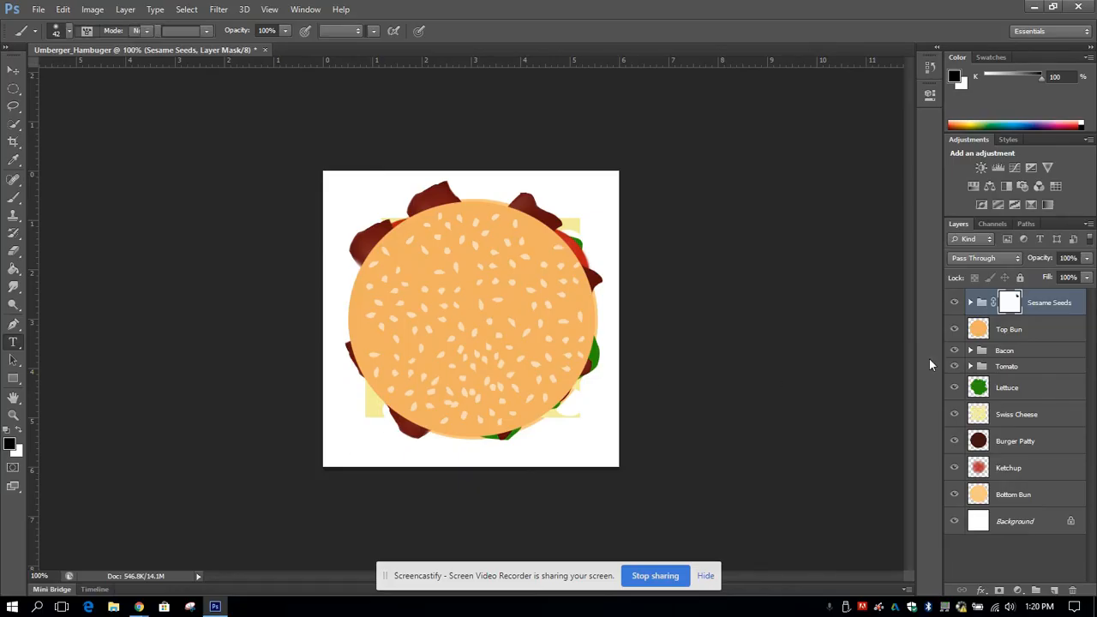
pyautogui.click(342, 432)
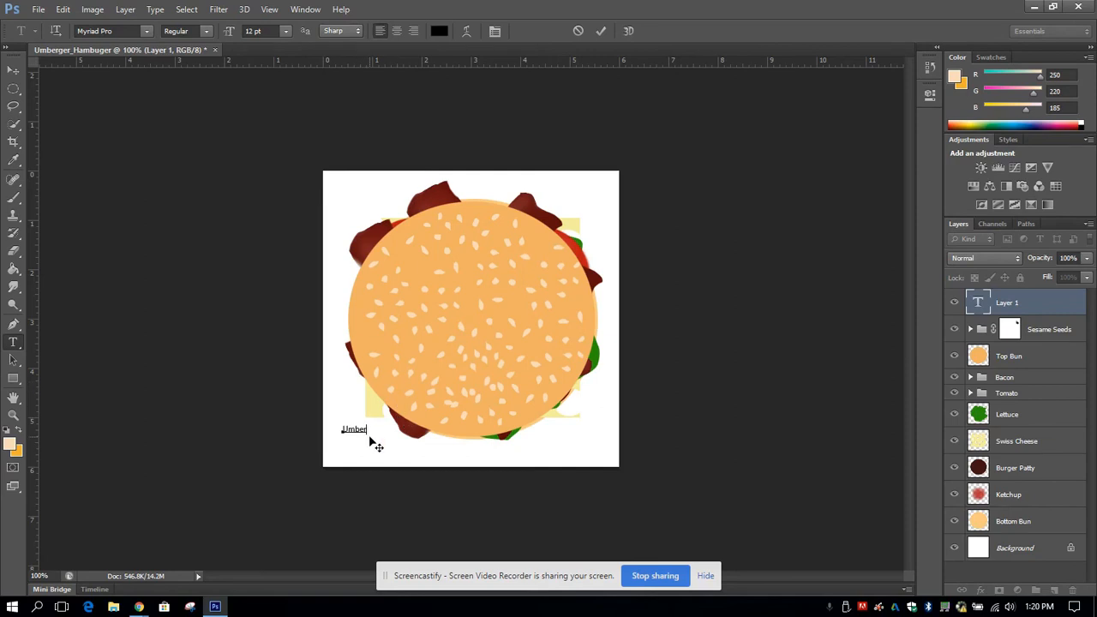
# Format the last-name text in Poplar Std at 36 pt and move it below the burger in the canvas's lower-left corner.
pyautogui.hotkey('ctrl', 'a')
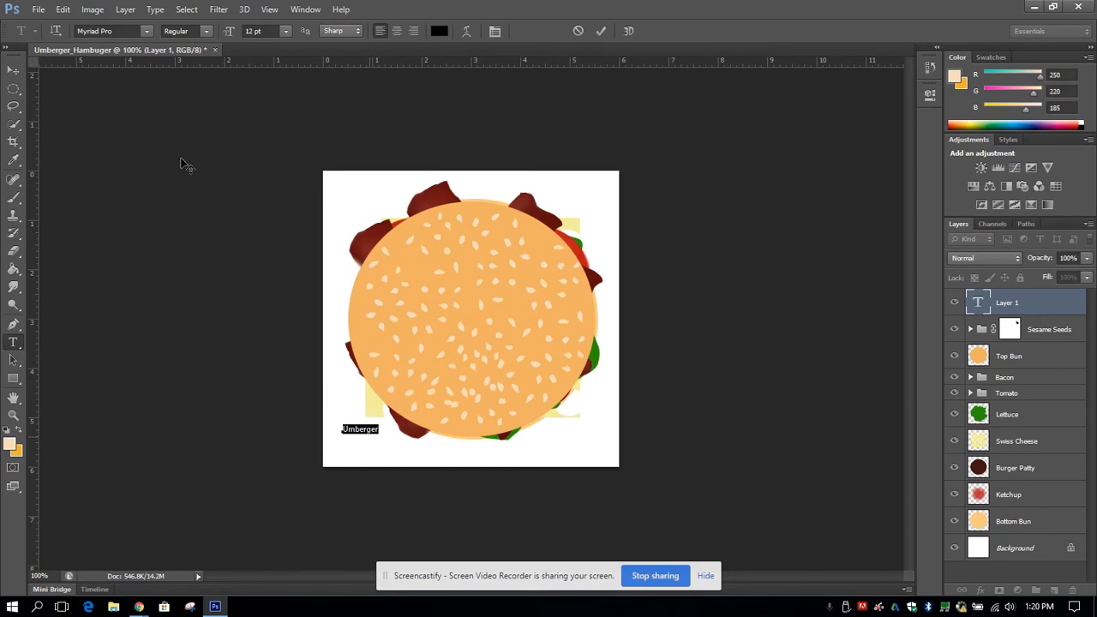
pyautogui.click(380, 430)
pyautogui.moveTo(380, 429); pyautogui.dragTo(314, 425)
pyautogui.click(382, 429)
pyautogui.hotkey('shift', 'Left')
pyautogui.hotkey('shift', 'Left')
pyautogui.hotkey('shift', 'Left')
pyautogui.click(146, 32)
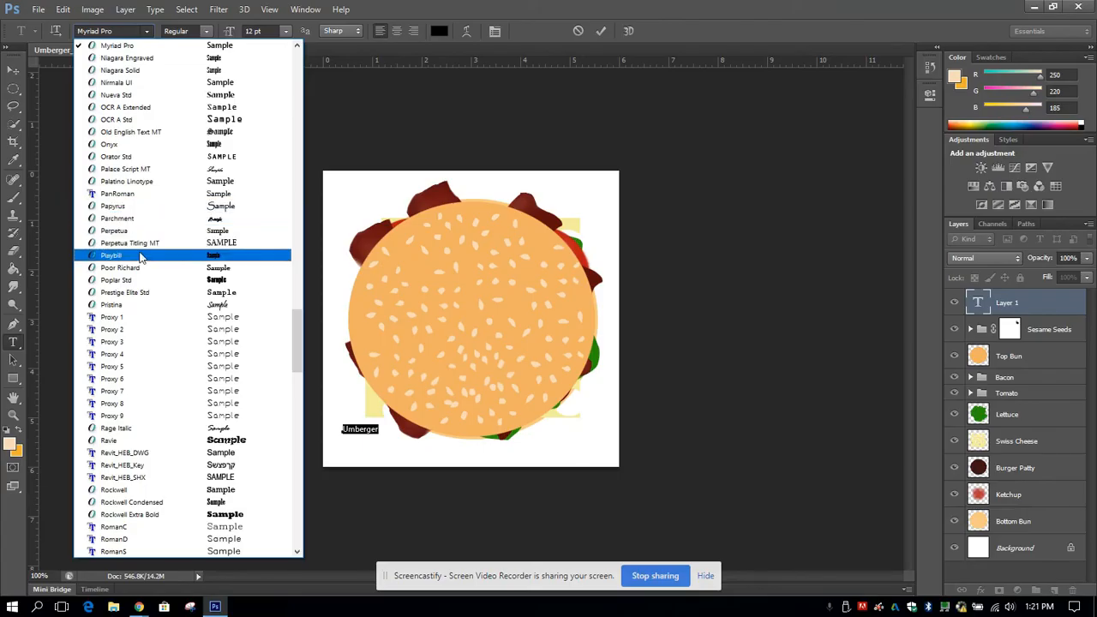
pyautogui.click(141, 280)
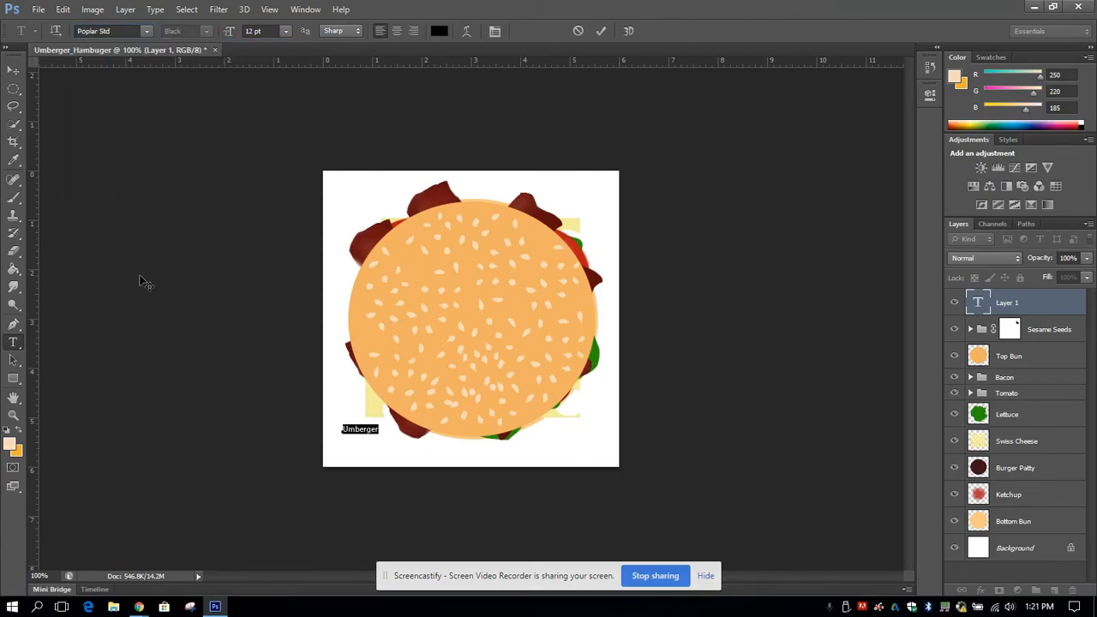
pyautogui.click(285, 32)
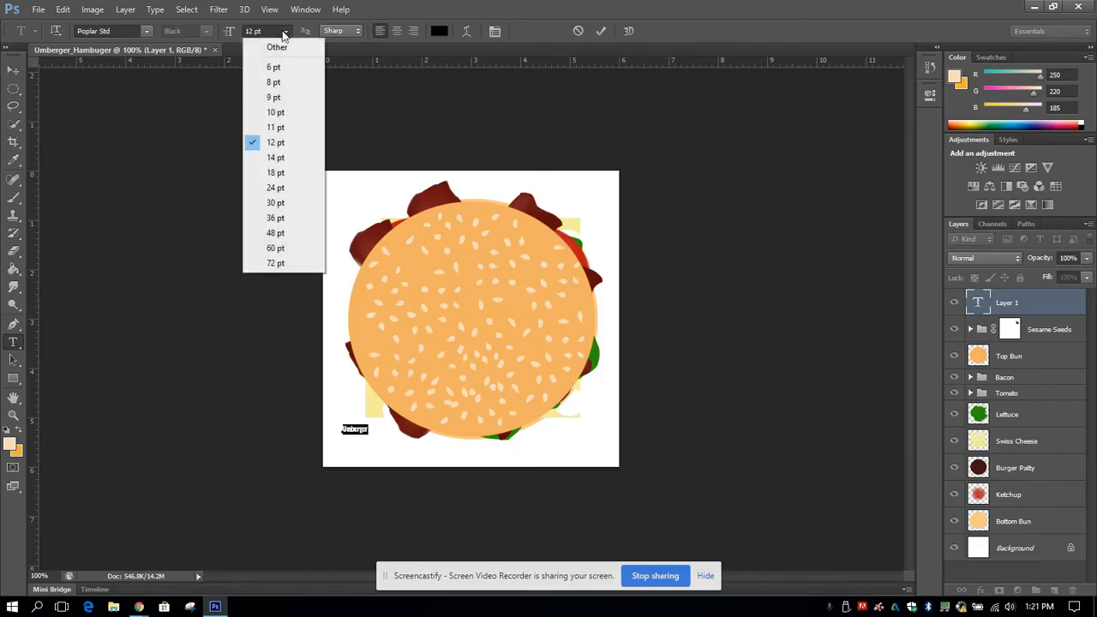
pyautogui.click(279, 218)
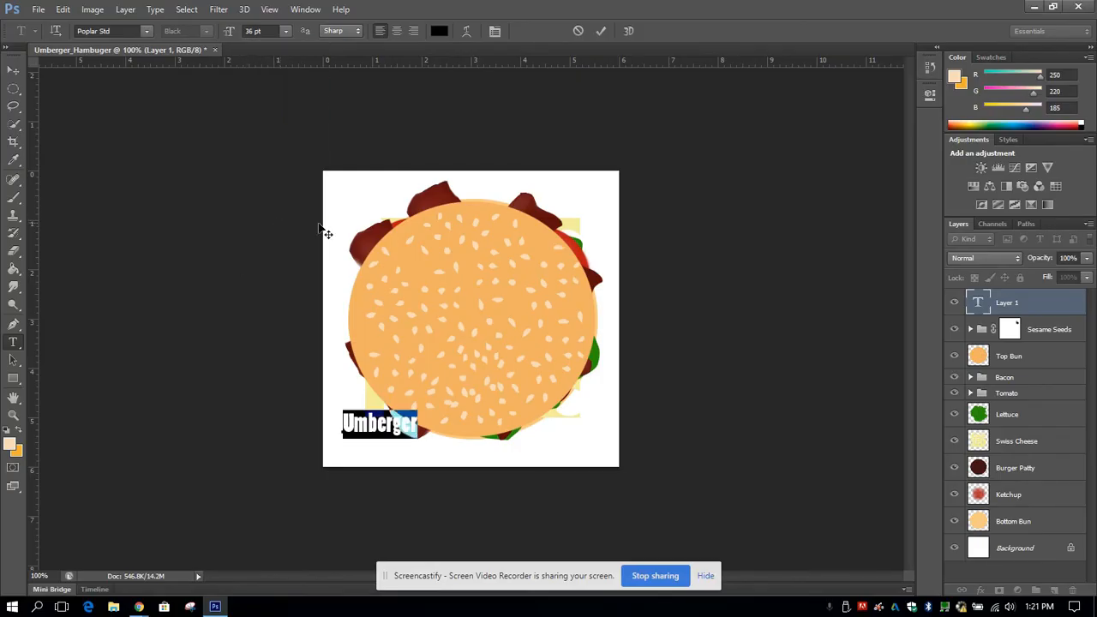
pyautogui.click(13, 70)
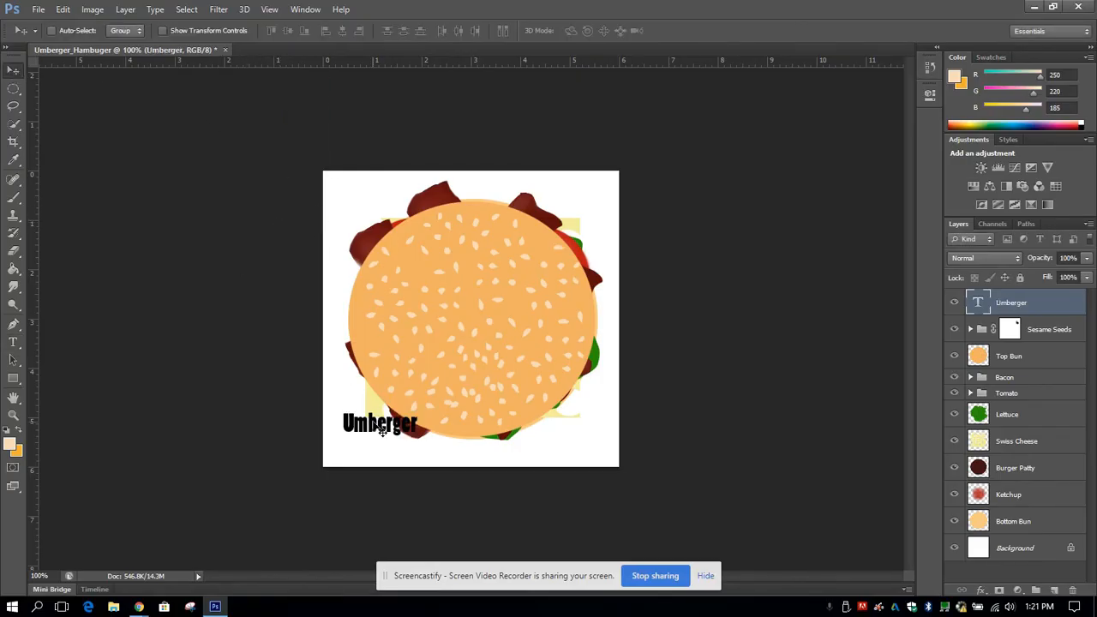
pyautogui.moveTo(371, 423); pyautogui.dragTo(366, 449)
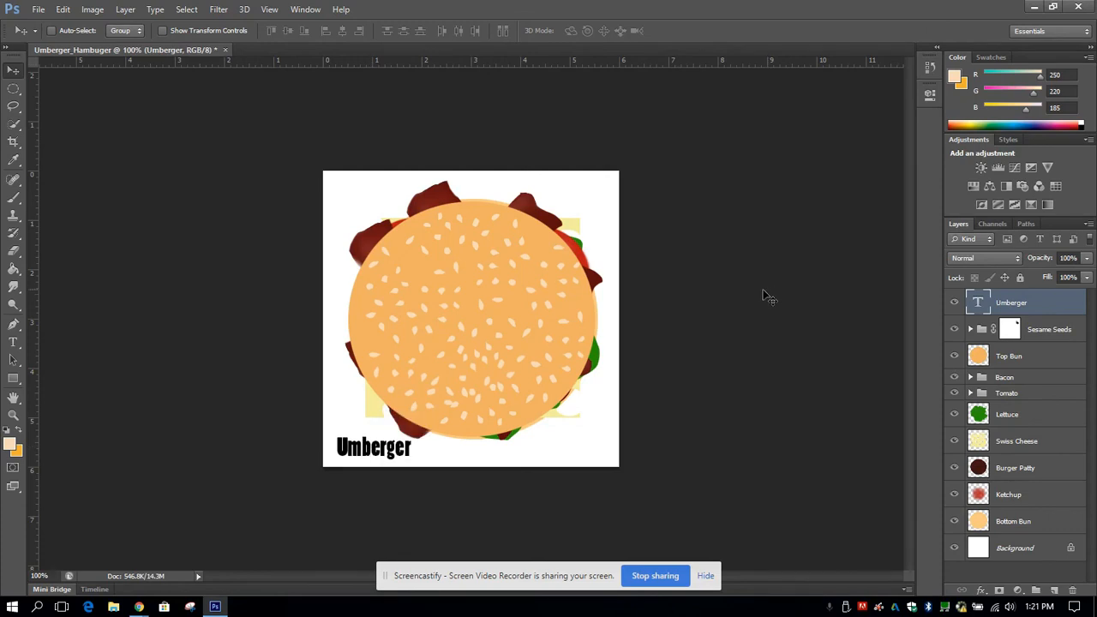
# Begin a Save As of the document and browse to the A28 (E:) drive as the destination.
pyautogui.click(38, 9)
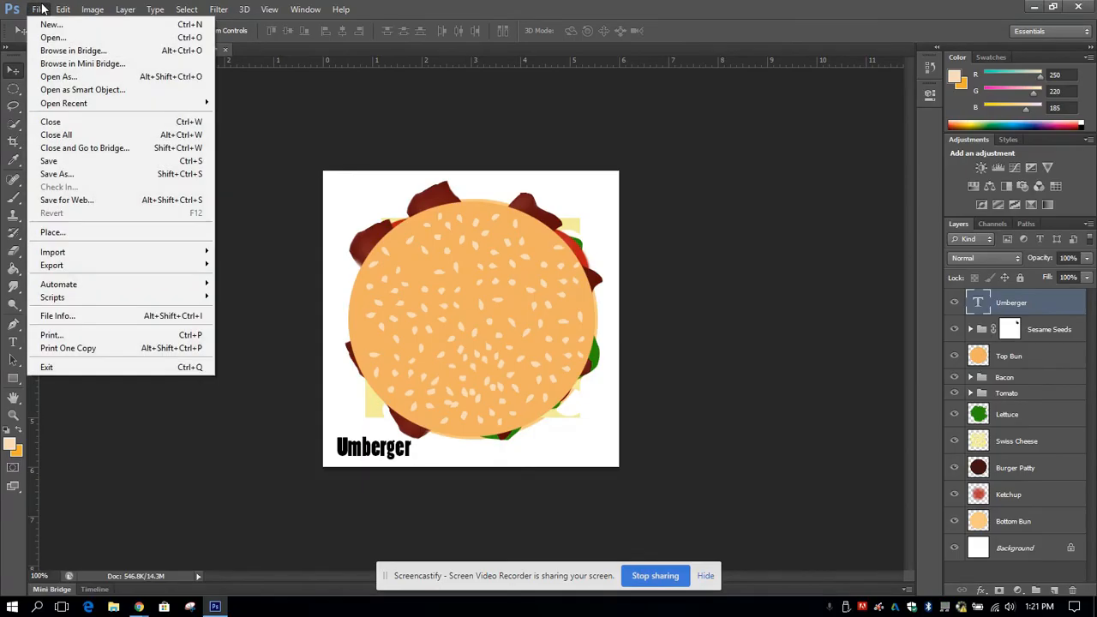
pyautogui.click(68, 176)
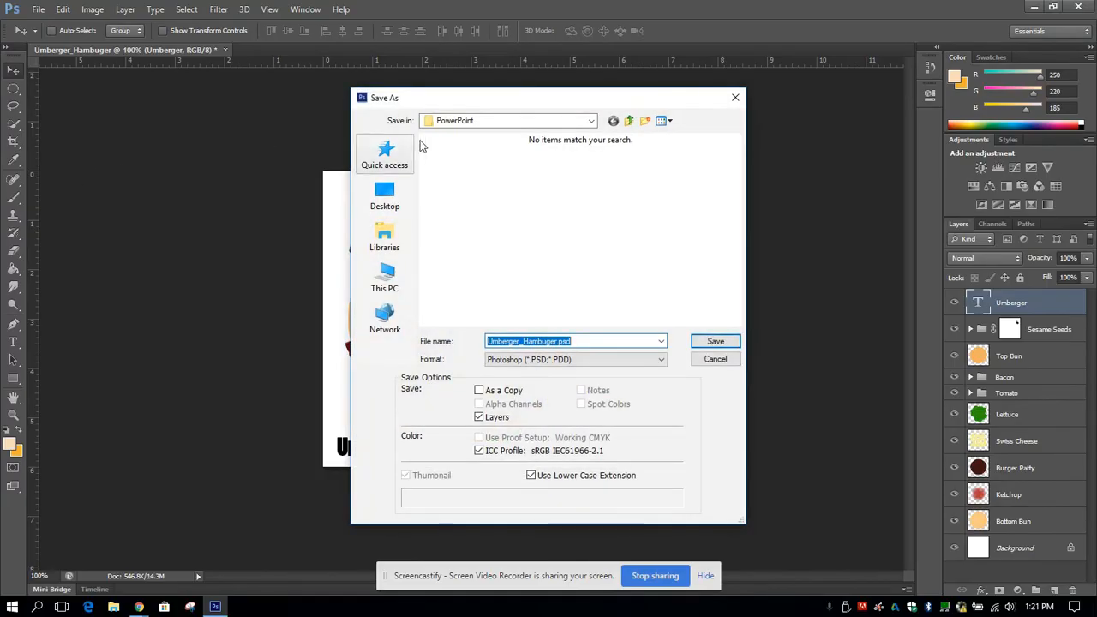
pyautogui.click(385, 279)
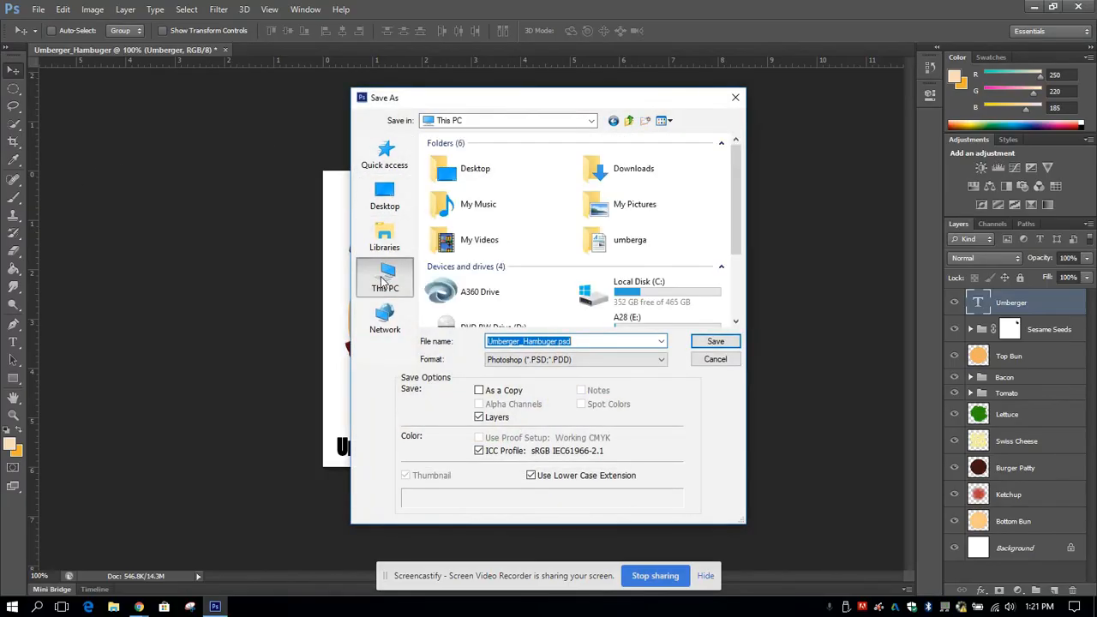
pyautogui.moveTo(739, 177); pyautogui.dragTo(741, 245)
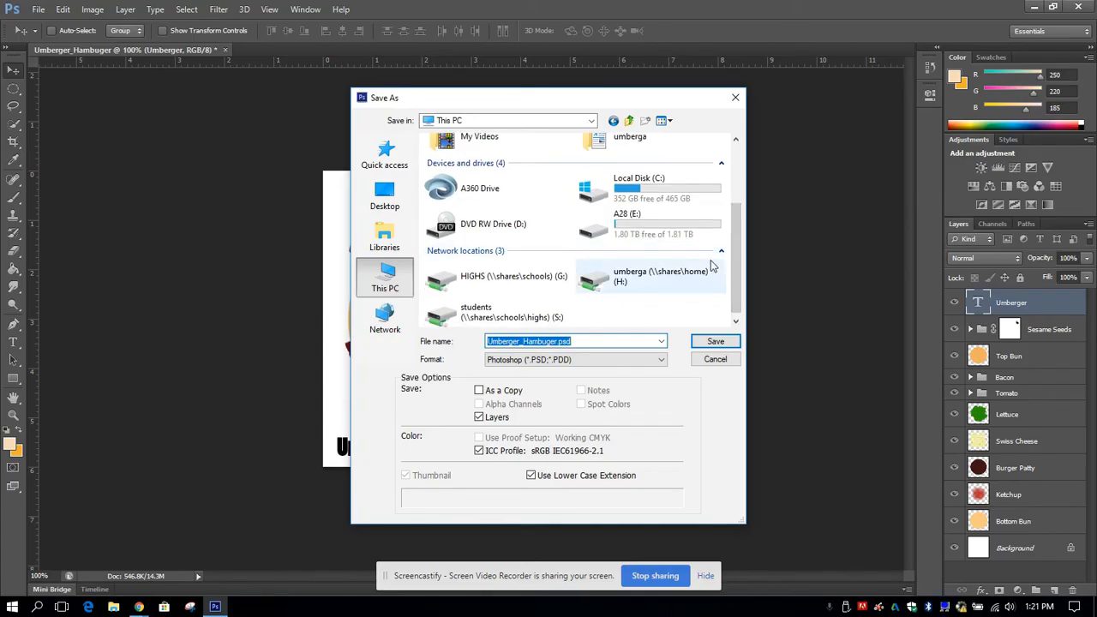
pyautogui.click(711, 268)
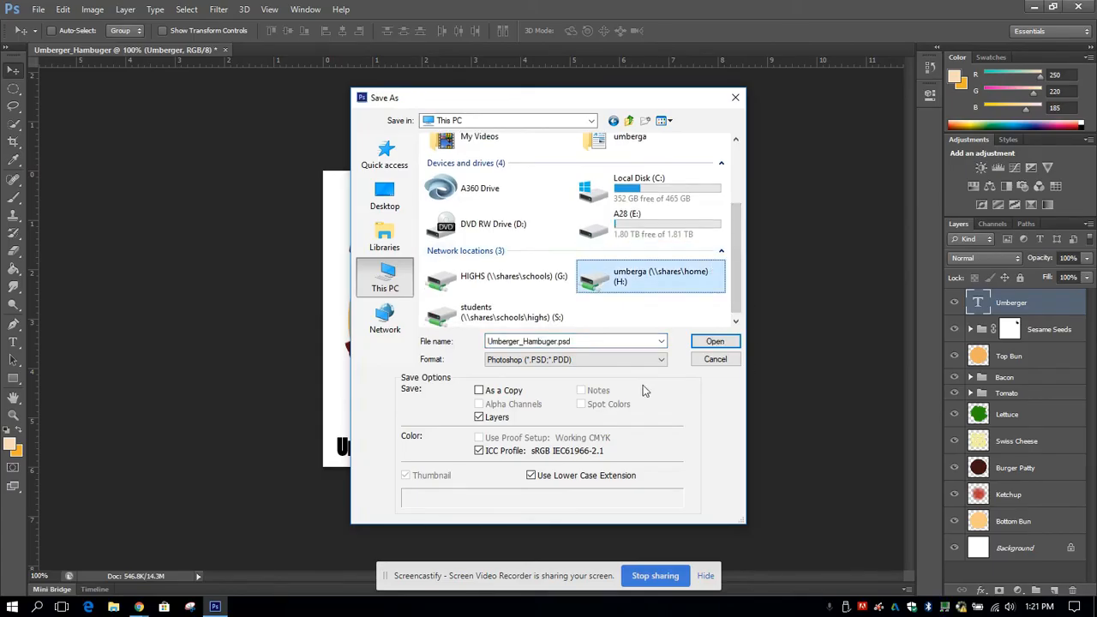
pyautogui.click(645, 233)
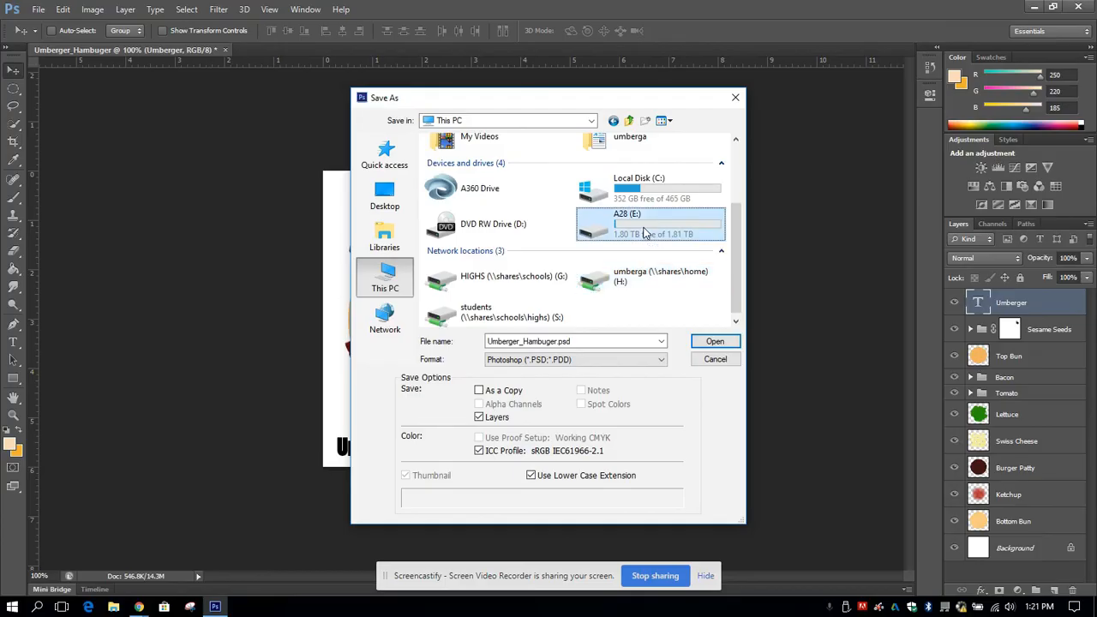
pyautogui.doubleClick(643, 233)
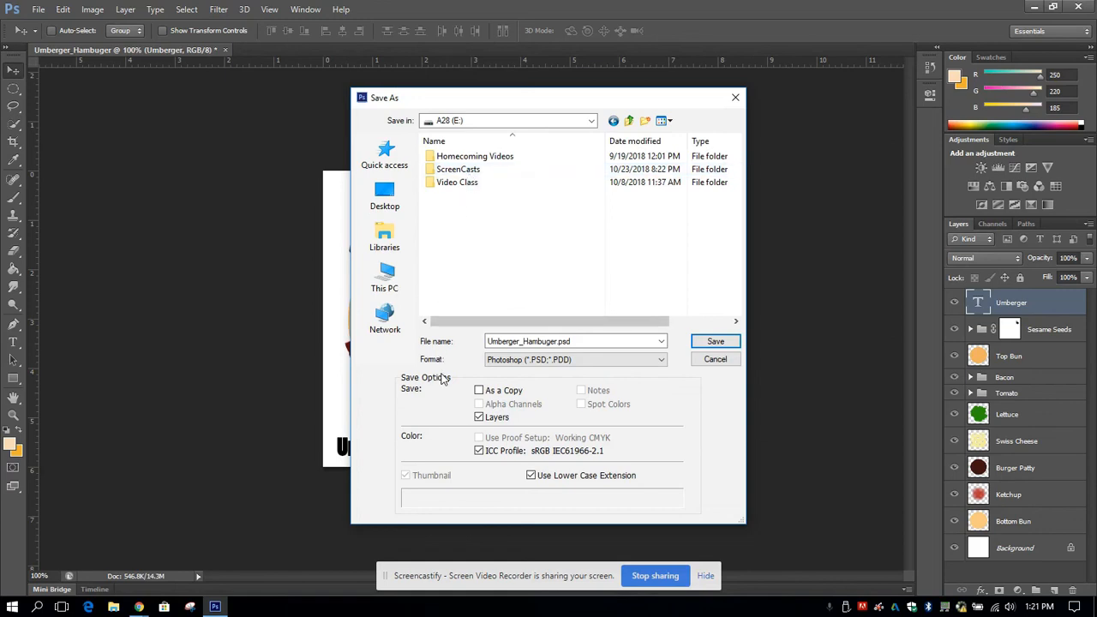
# Create a new folder named Photoshop on the A28 (E:) drive and open it.
pyautogui.click(646, 125)
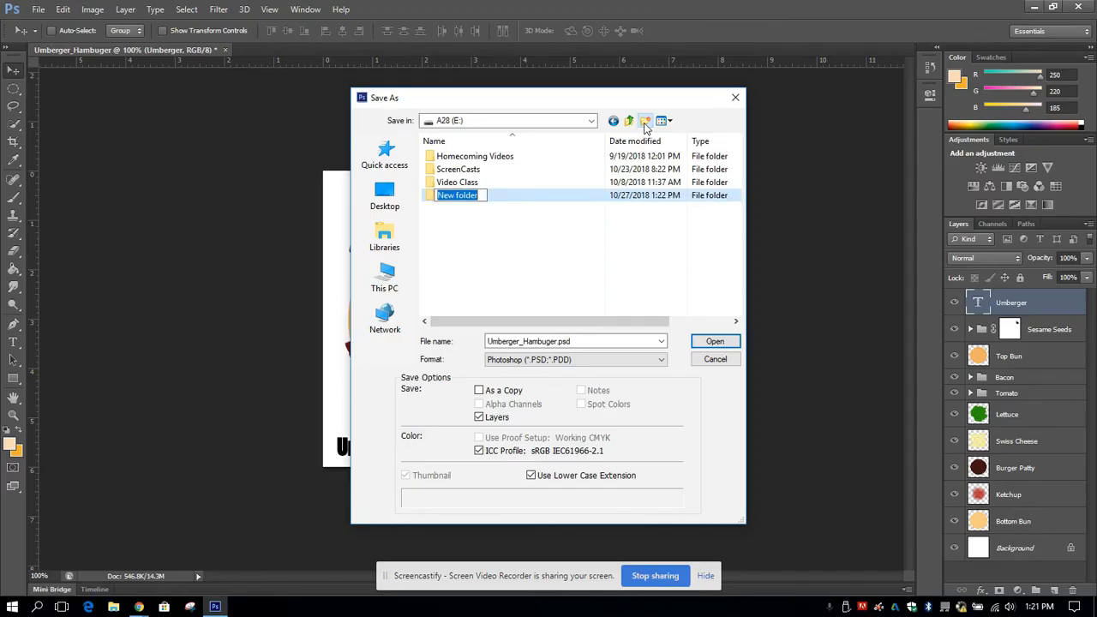
pyautogui.write('Photoshop')
pyautogui.press('Return')
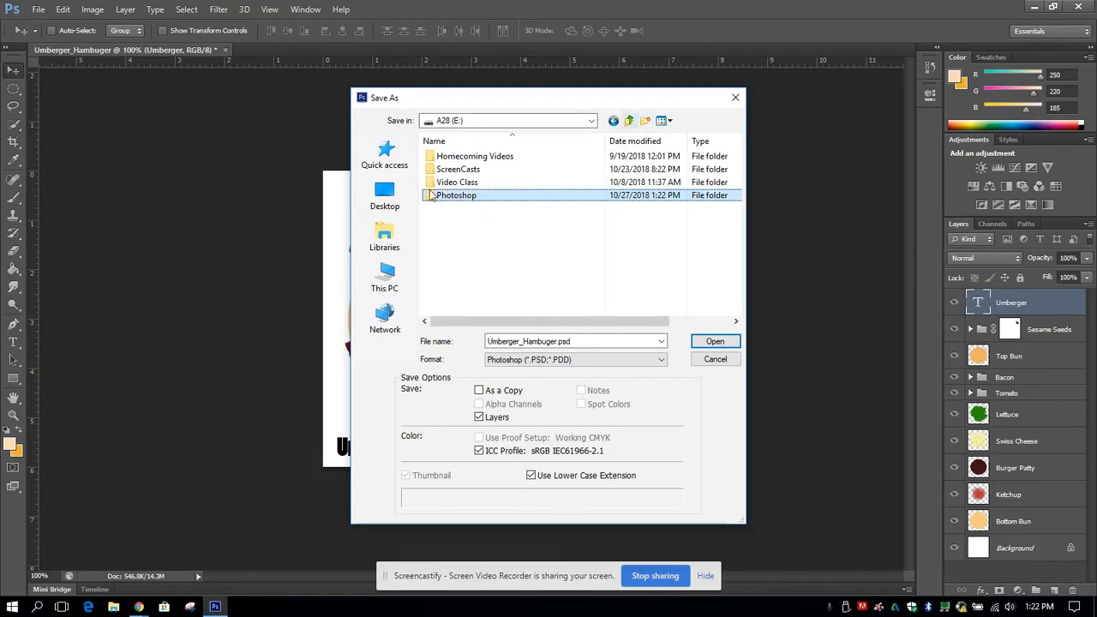
pyautogui.doubleClick(457, 195)
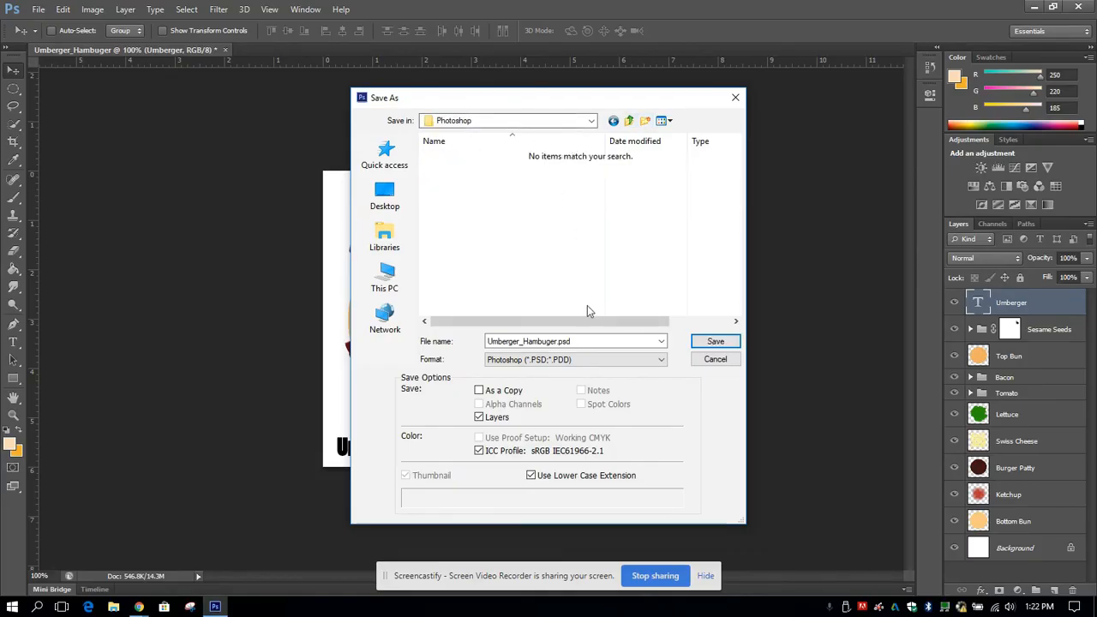
# Save the document under its existing file name in Photoshop (PSD) format with layers kept and Maximize Compatibility on.
pyautogui.click(494, 343)
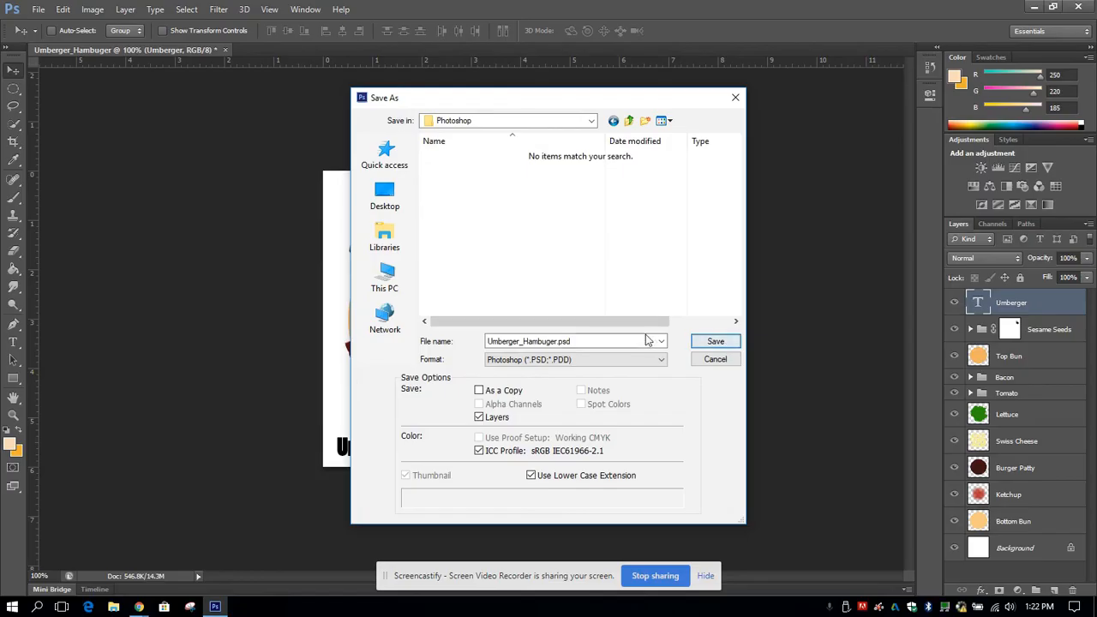
pyautogui.click(639, 361)
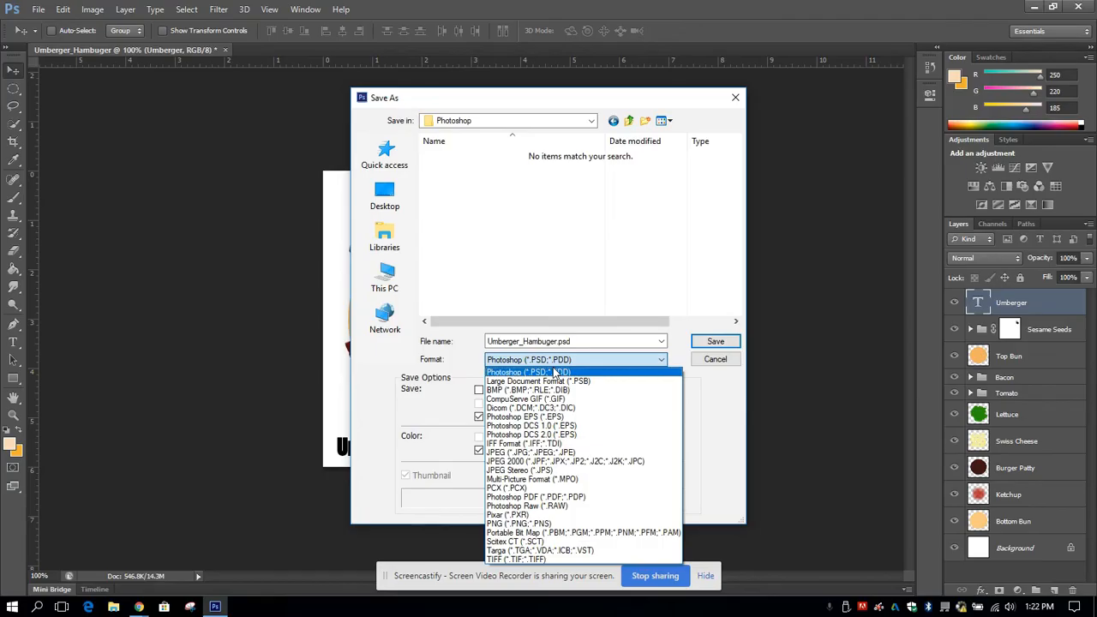
pyautogui.click(728, 343)
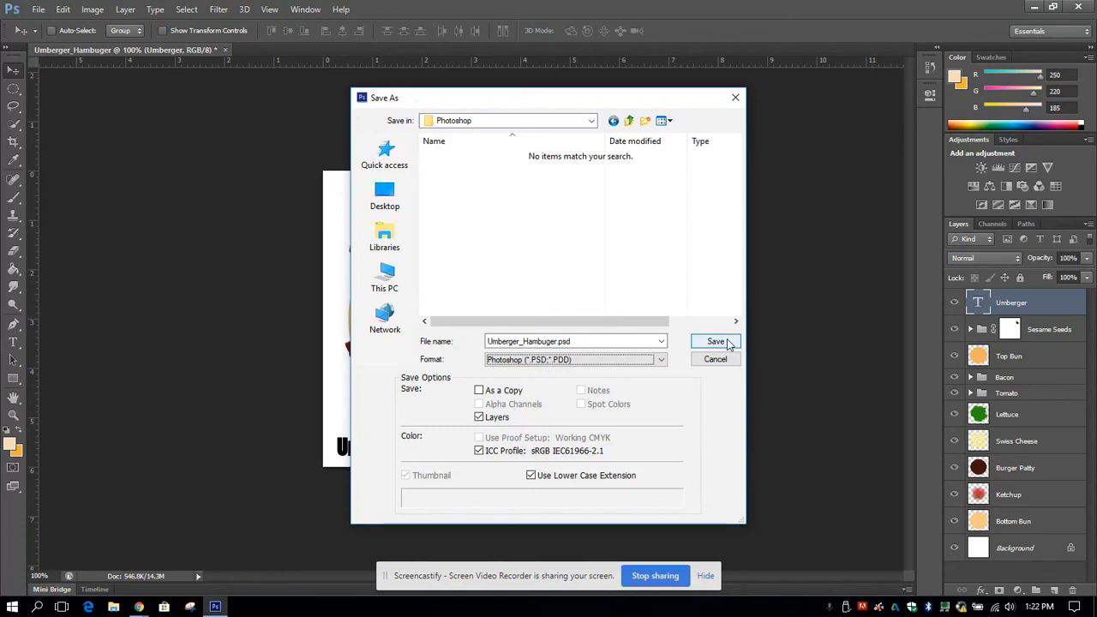
pyautogui.click(728, 343)
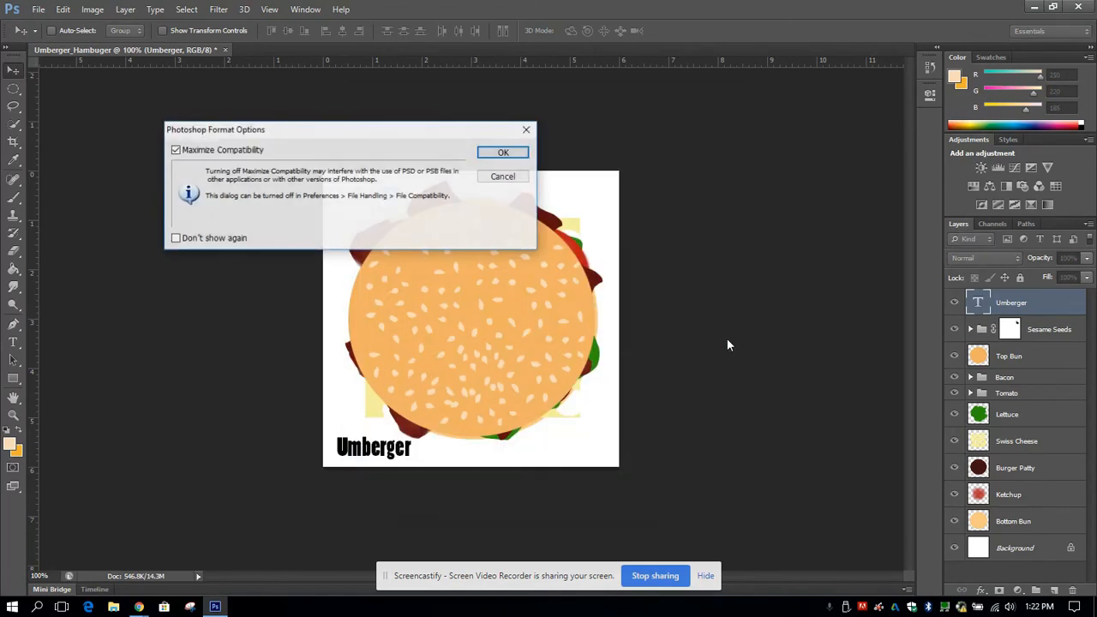
pyautogui.click(506, 155)
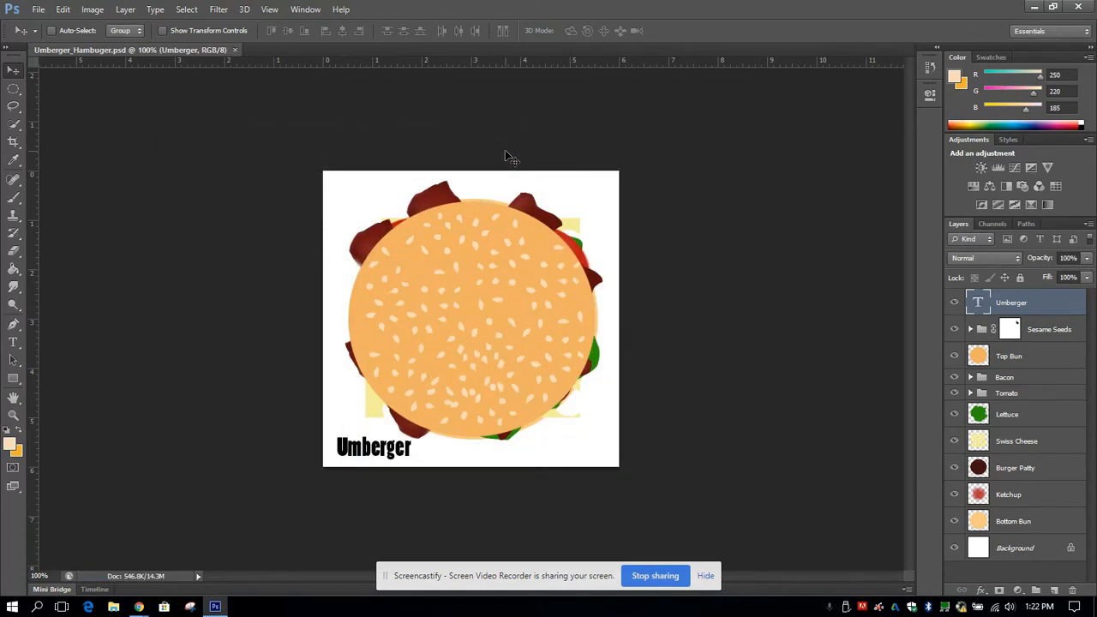